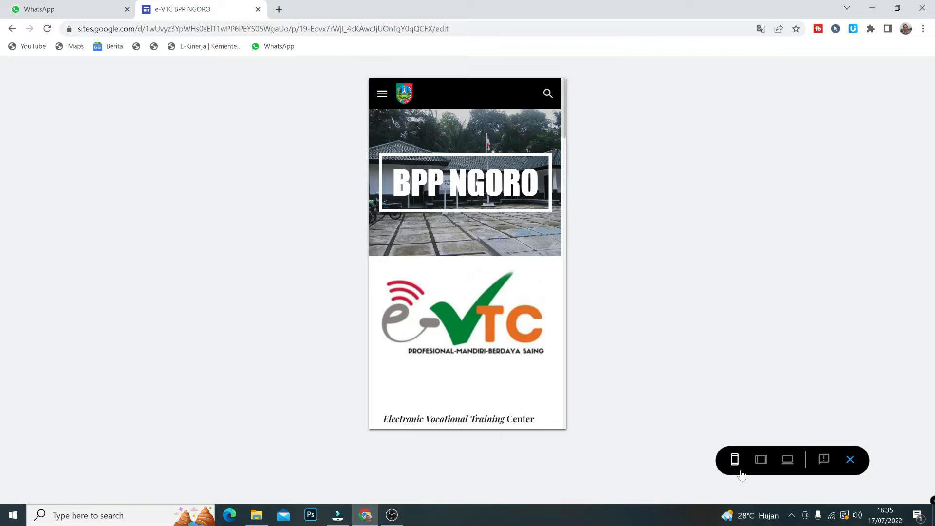
- Preview the BPP NGORO home page at tablet and desktop sizes and review its facilitator team and training offer sections
left_click(763, 463)
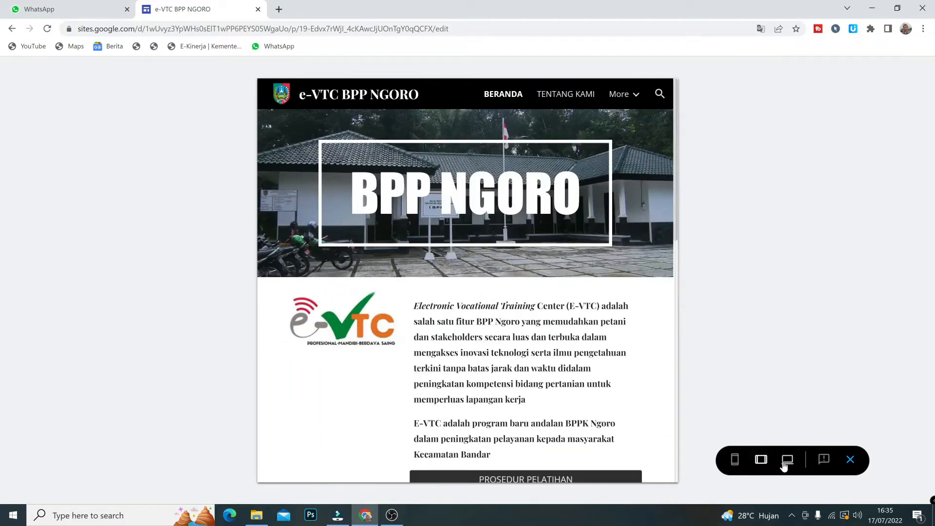
left_click(785, 465)
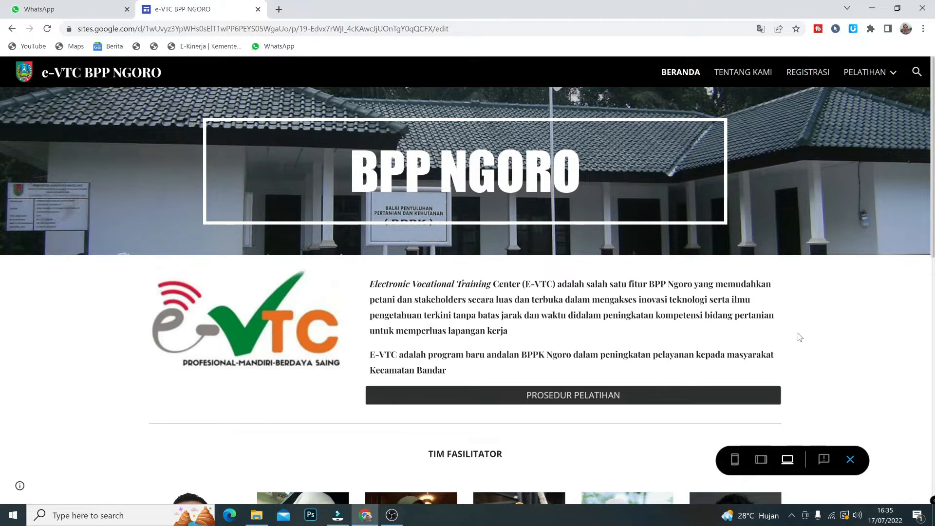
scroll(789, 335, "down", 4)
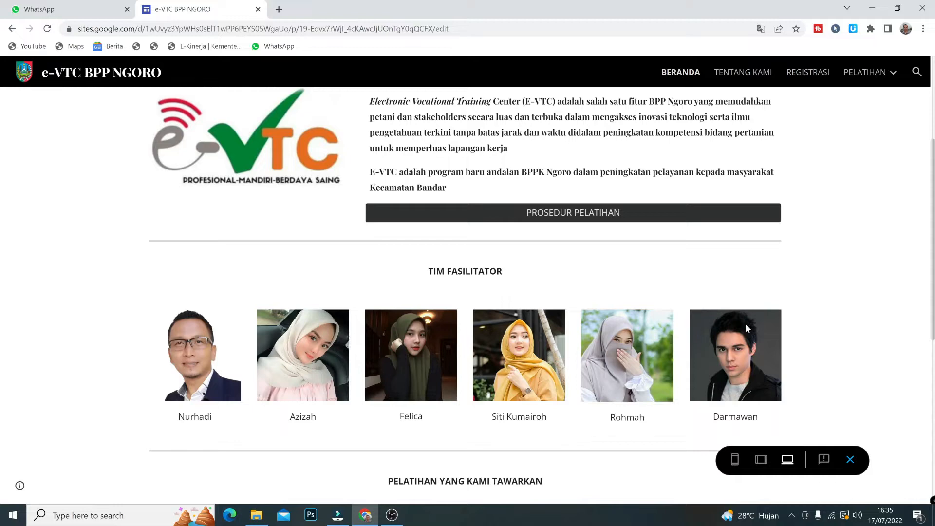
scroll(863, 320, "down", 3)
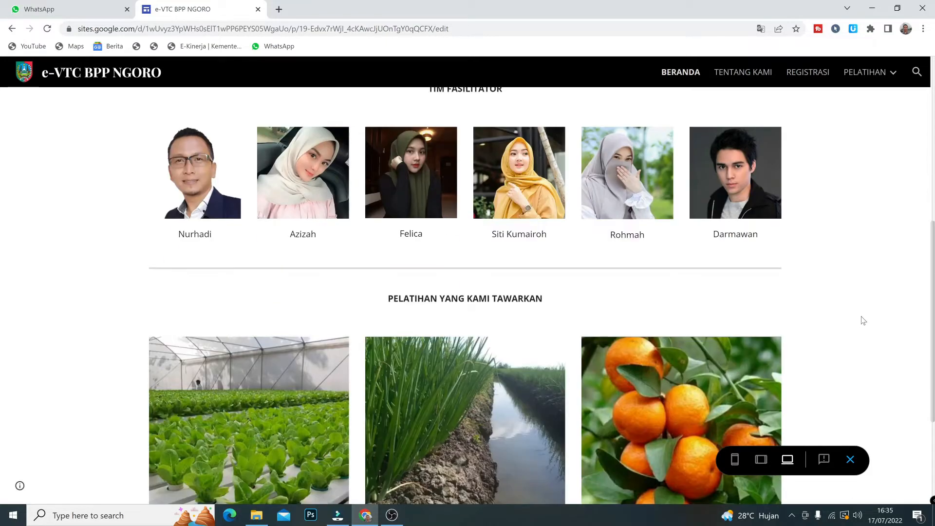
scroll(863, 321, "down", 3)
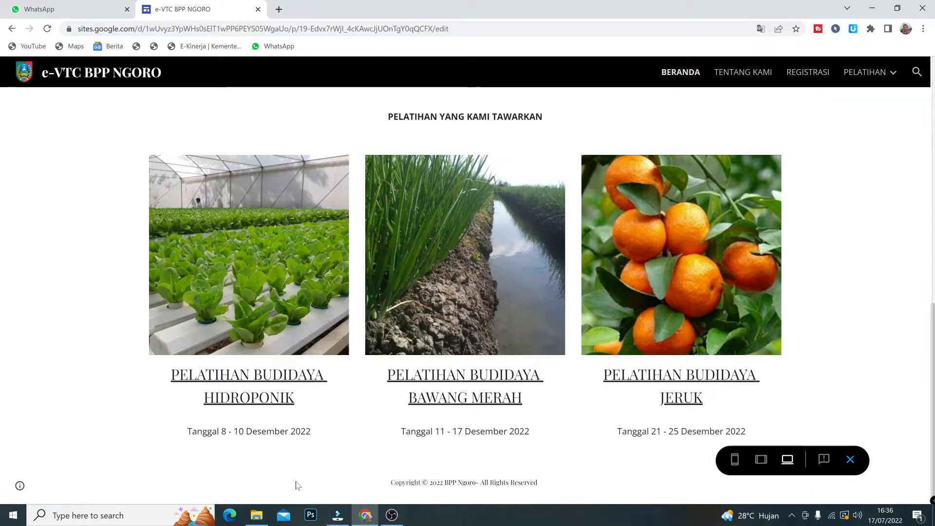
- Open the PELATIHAN BUDIDAYA HIDROPONIK page in the preview and examine its learning materials, assignment, attendance, post test and certificate sections
left_click(248, 380)
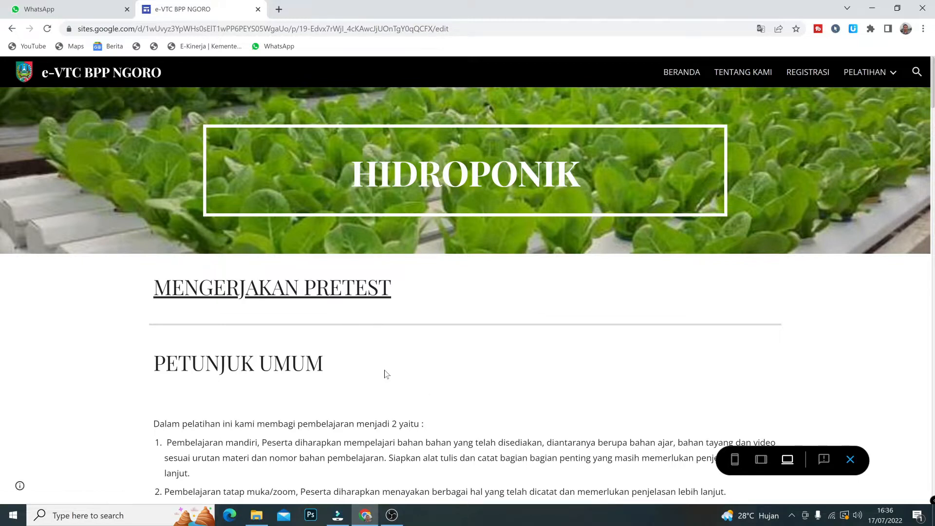
scroll(388, 368, "down", 3)
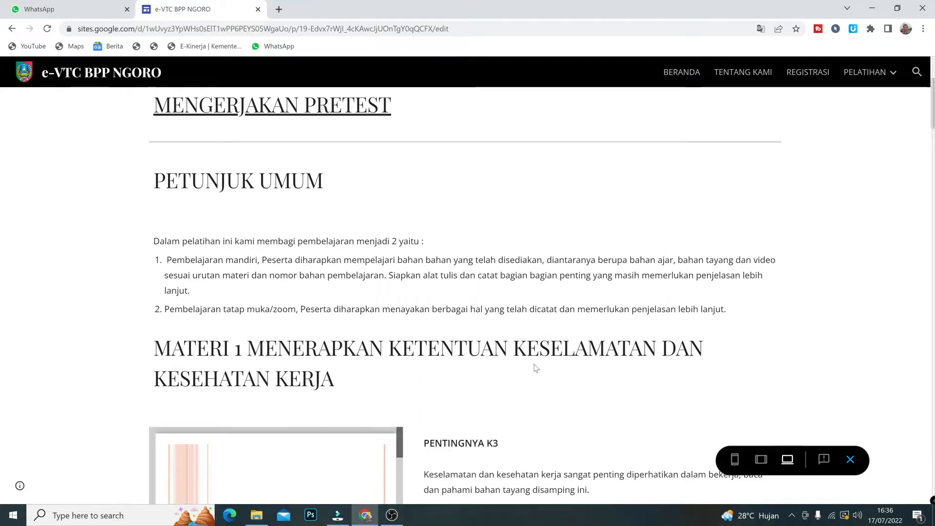
scroll(536, 364, "down", 3)
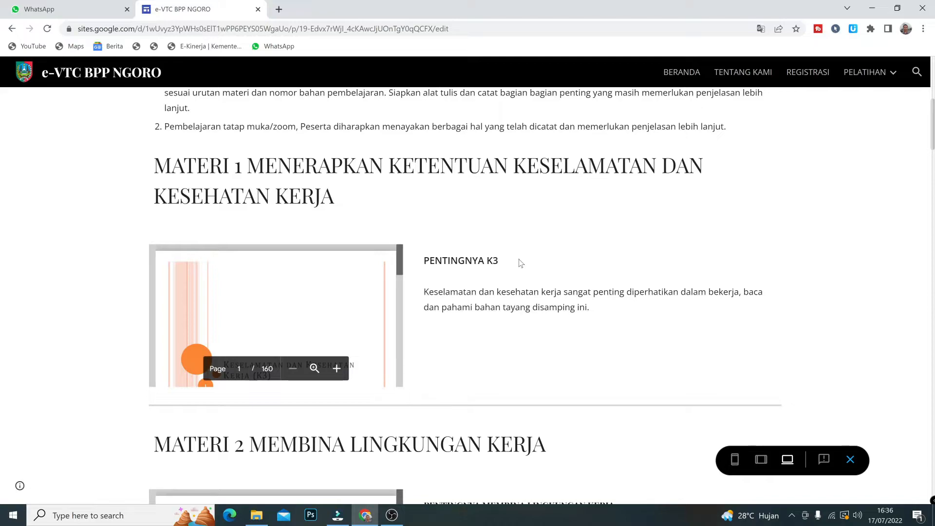
scroll(520, 264, "down", 15)
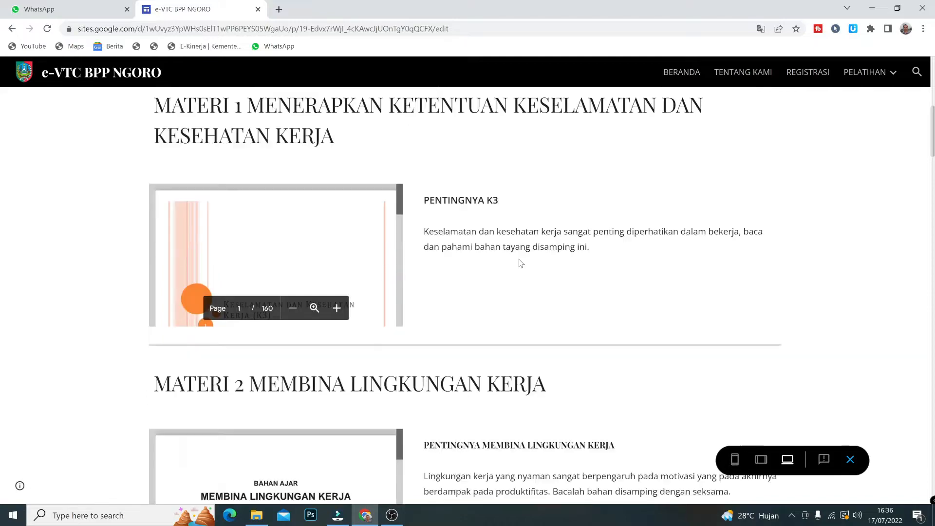
scroll(520, 263, "up", 10)
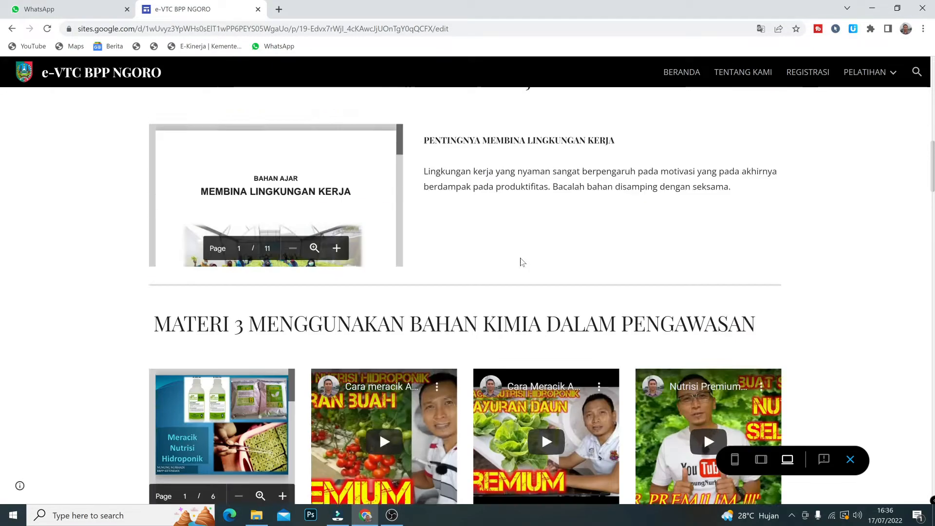
scroll(520, 263, "down", 4)
scroll(520, 262, "down", 4)
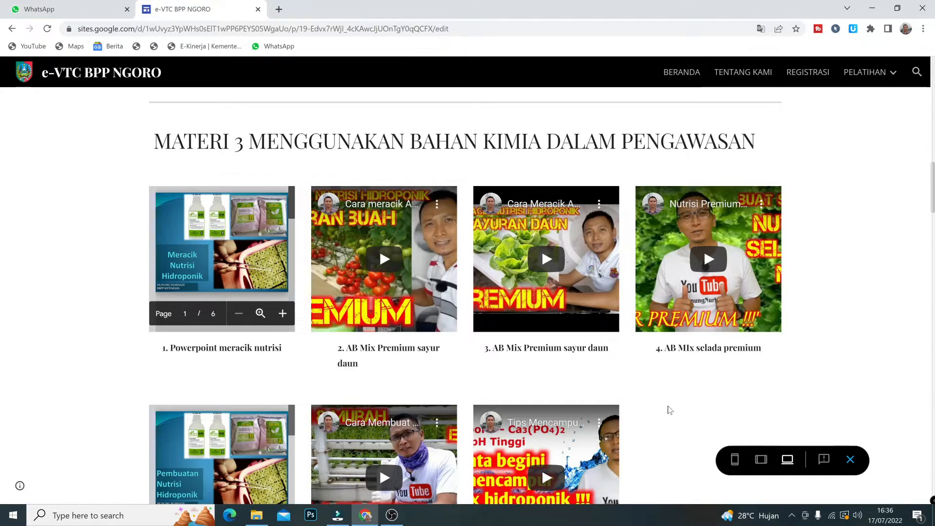
scroll(671, 410, "down", 4)
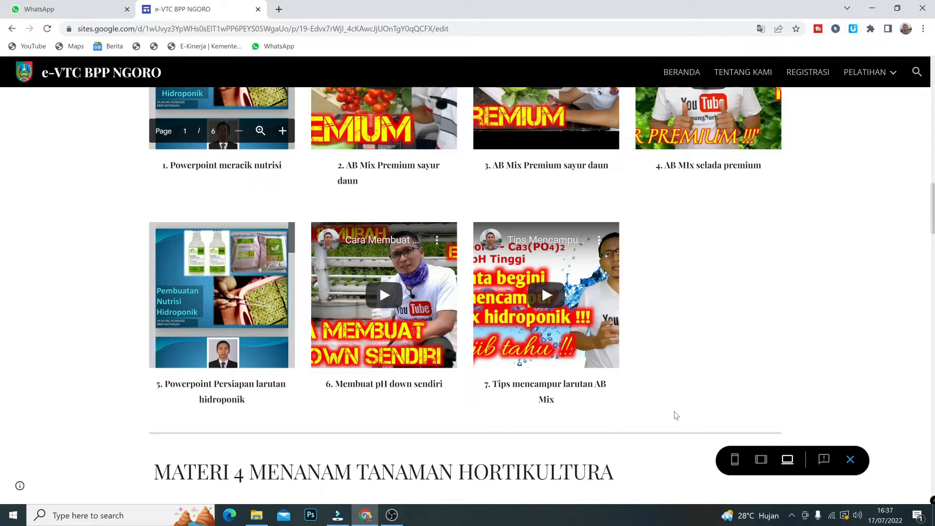
scroll(675, 416, "down", 4)
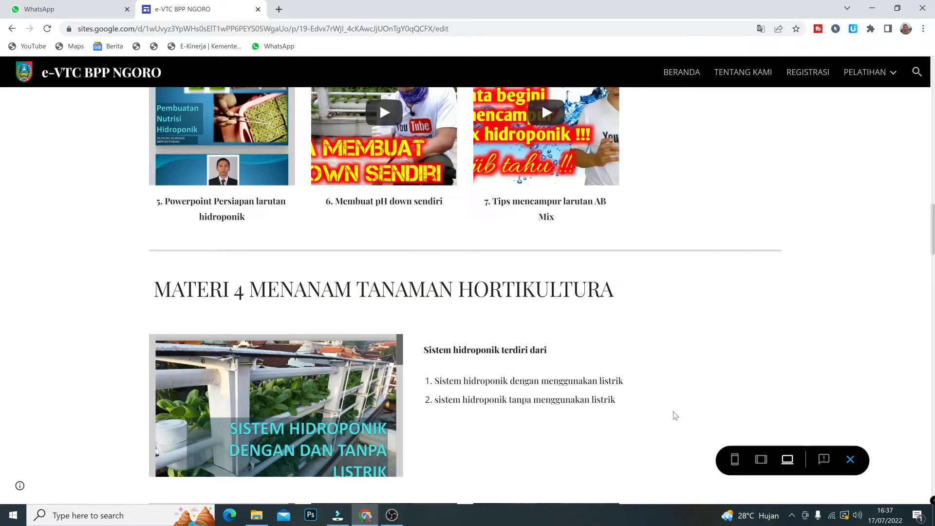
scroll(675, 415, "down", 8)
scroll(675, 415, "down", 12)
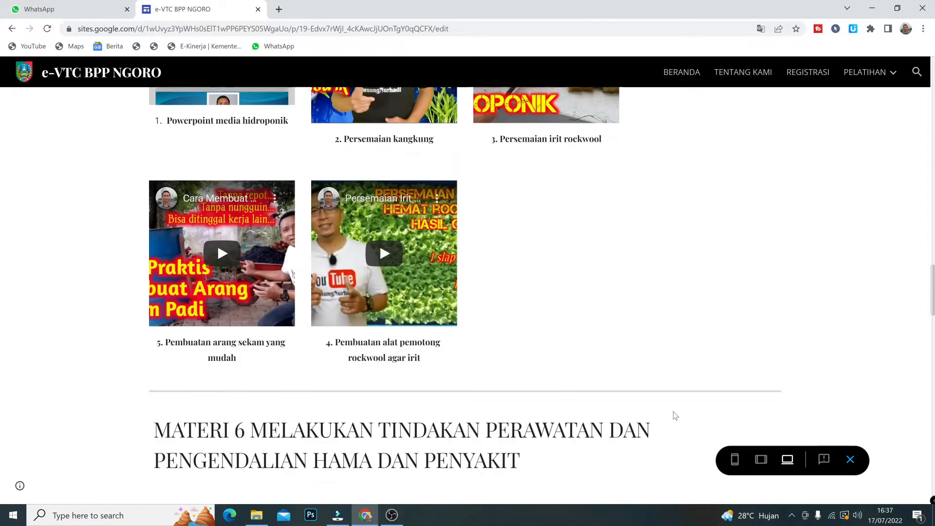
scroll(675, 415, "down", 18)
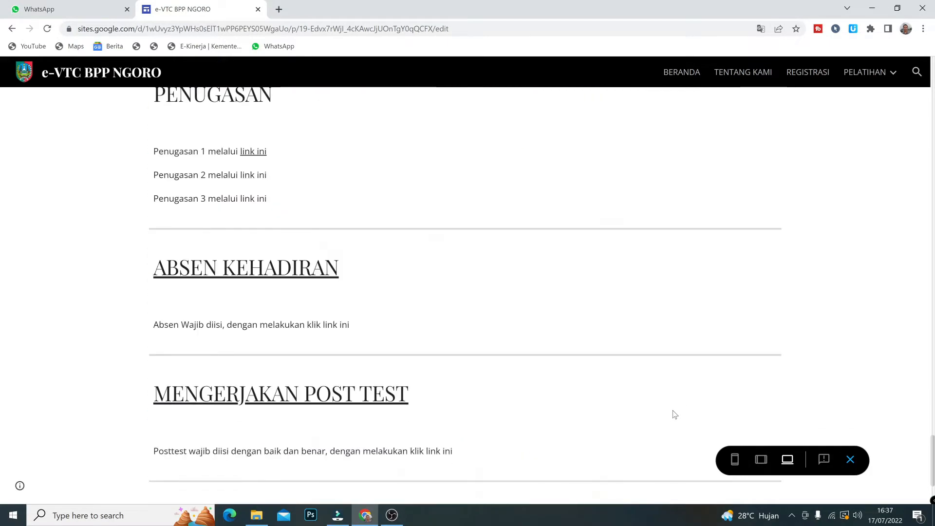
scroll(676, 414, "down", 3)
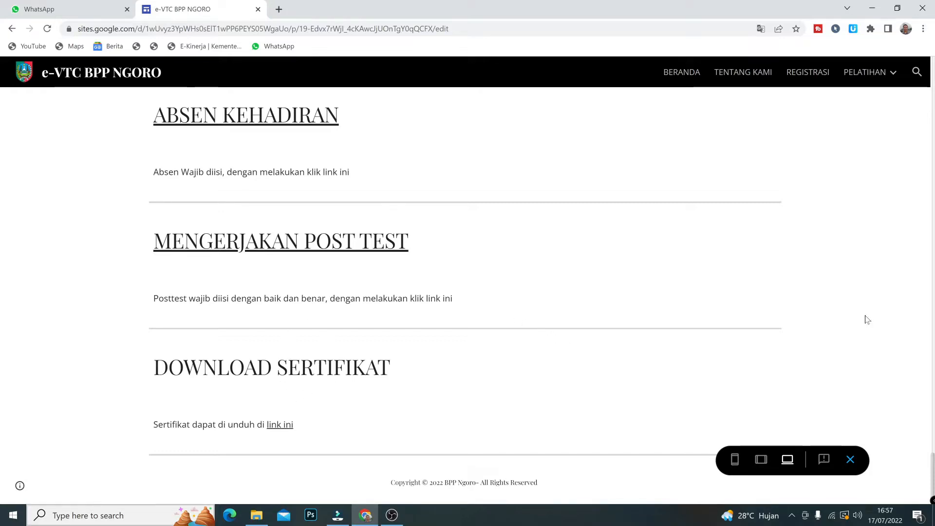
scroll(868, 320, "up", 20)
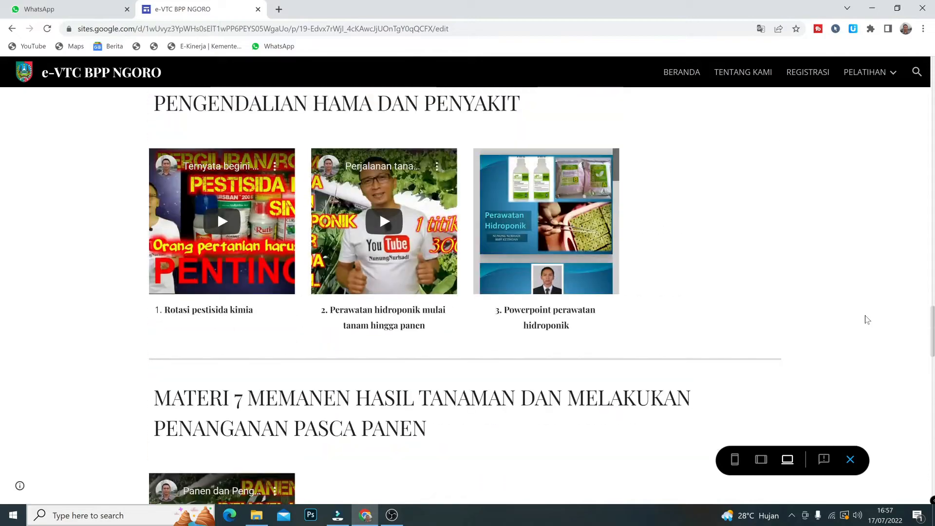
scroll(867, 320, "up", 20)
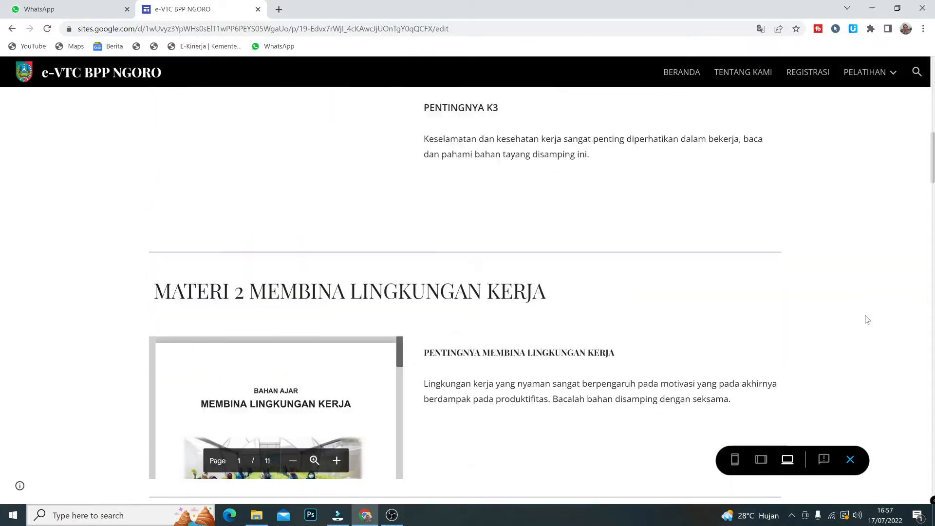
scroll(867, 319, "up", 6)
scroll(867, 320, "up", 3)
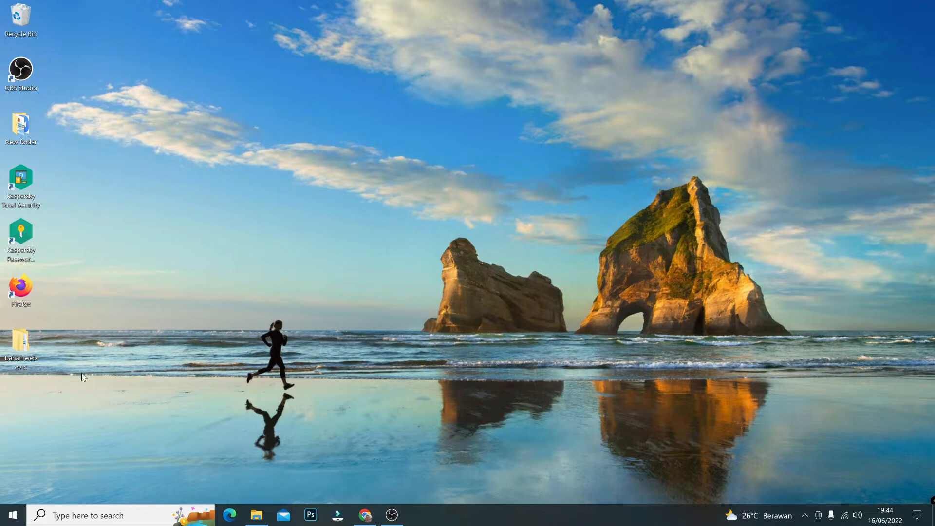
- Open the bahan web evtc folder from the desktop and examine the website images in its PICTURE subfolder
double_click(19, 340)
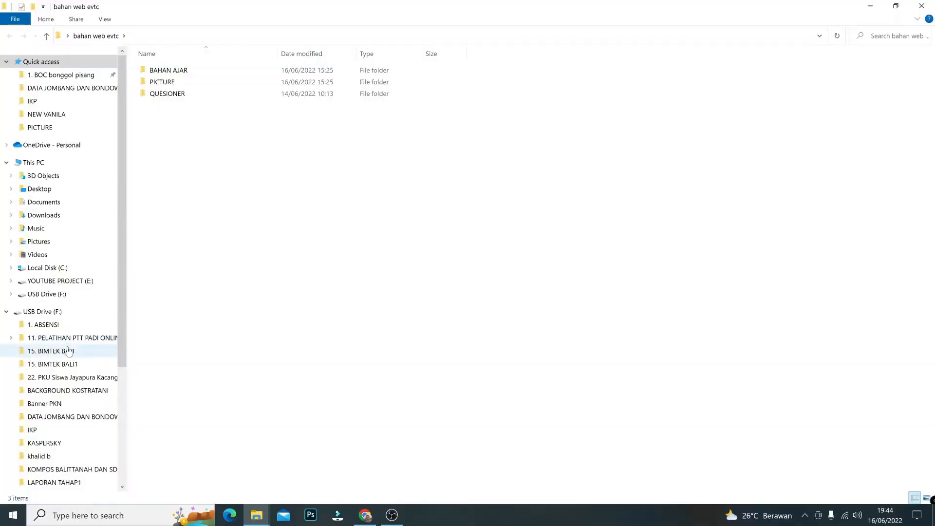
double_click(165, 86)
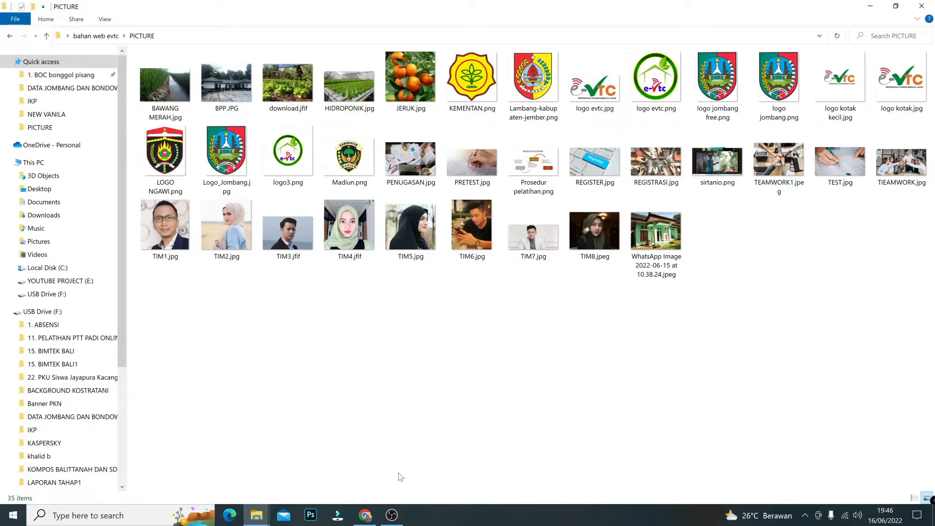
- Switch to Google Drive in Chrome and review the training files stored in the PELATIHAN HIDROPONIK folder
left_click(365, 518)
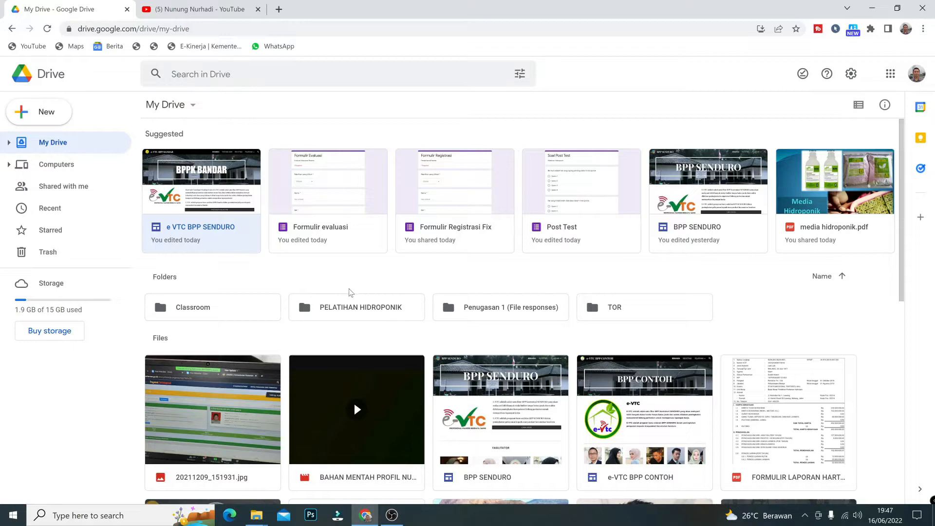
double_click(347, 310)
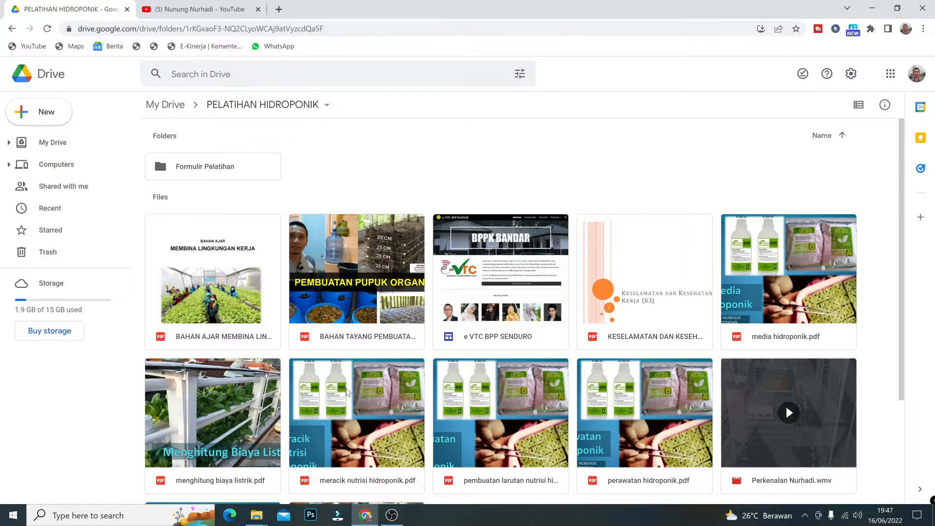
scroll(482, 292, "down", 3)
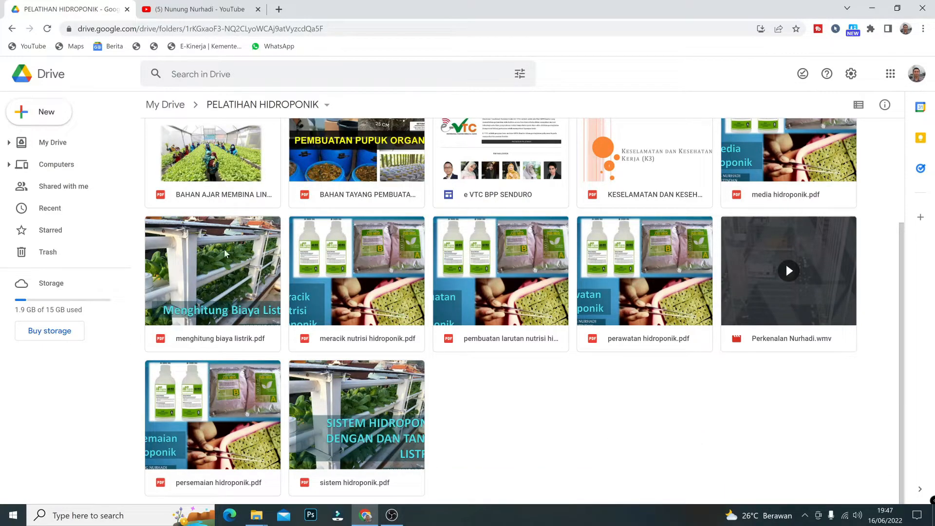
scroll(406, 351, "up", 3)
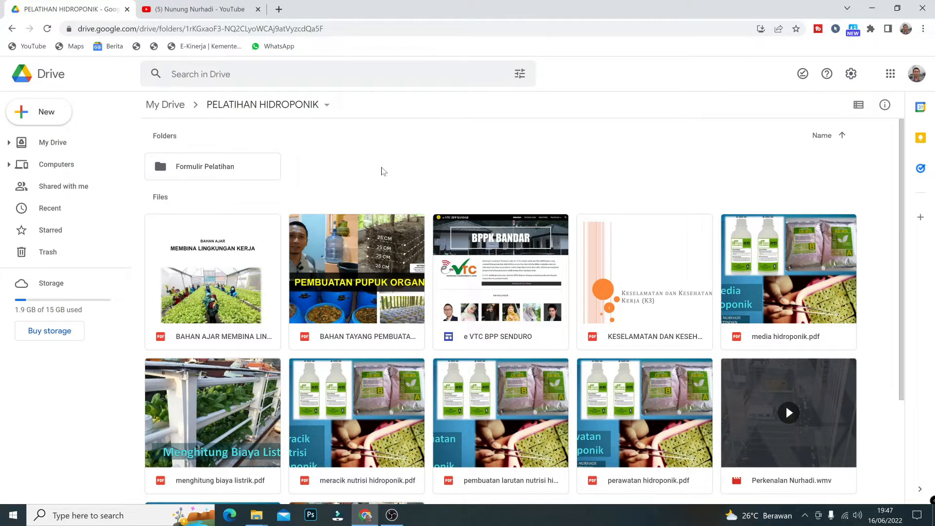
- Look through the forms in the Formulir Pelatihan subfolder, and return to the PELATIHAN HIDROPONIK folder
left_click(213, 173)
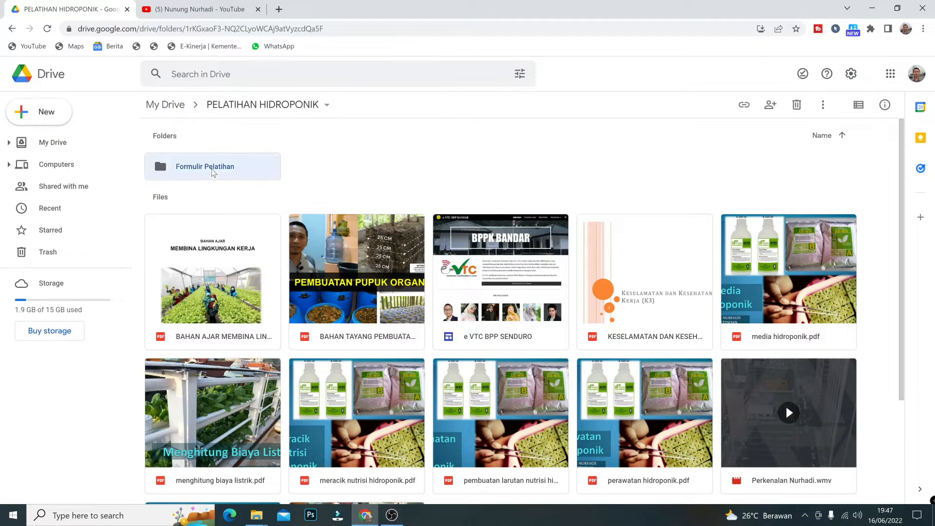
double_click(213, 173)
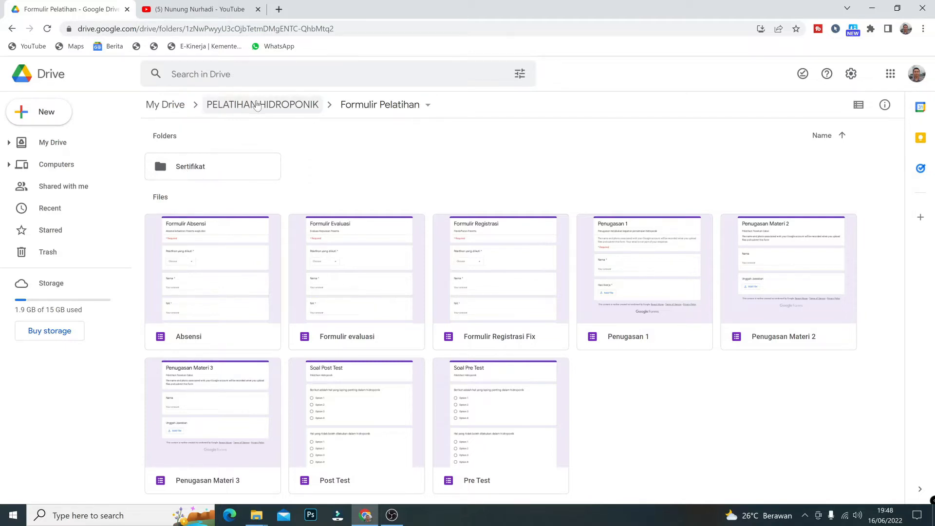
left_click(257, 103)
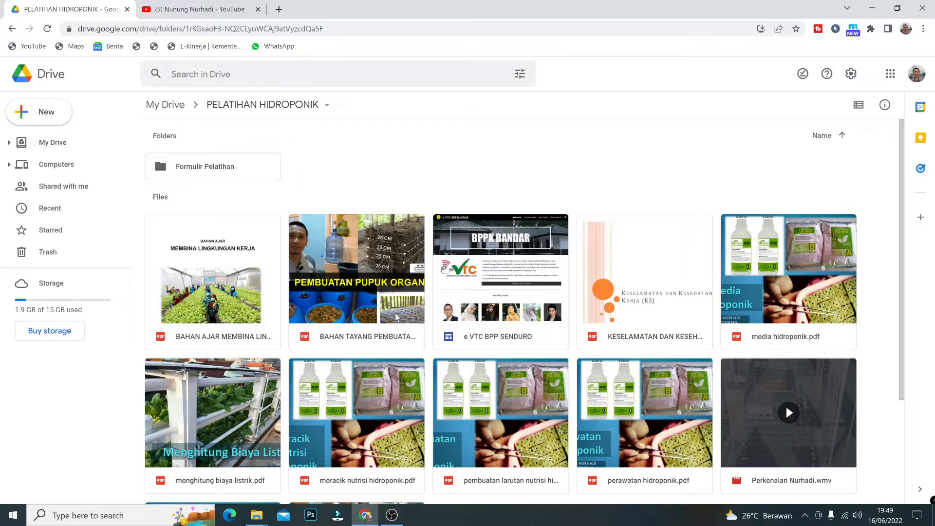
- Switch to YouTube and look through the channel's AB mix and hydroponics videos
left_click(198, 11)
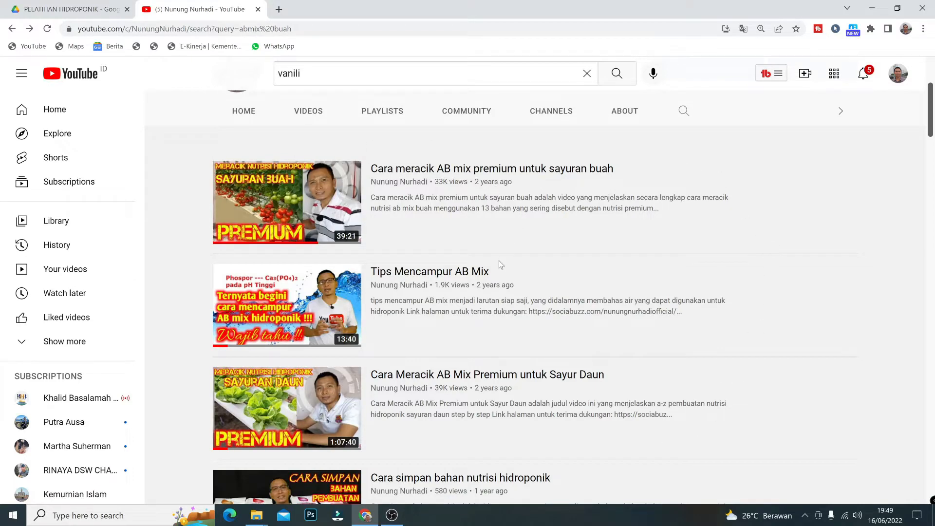
scroll(498, 262, "down", 4)
scroll(498, 262, "down", 4)
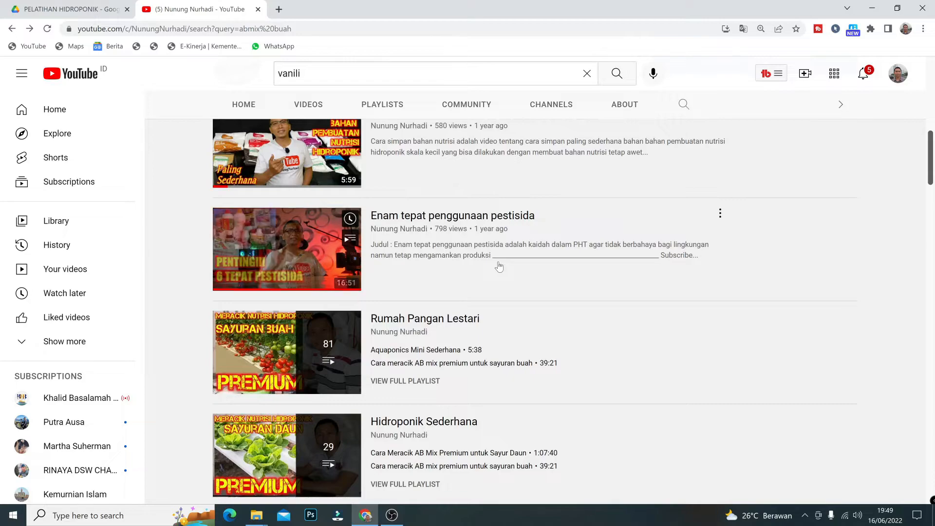
scroll(498, 263, "down", 4)
scroll(500, 266, "up", 8)
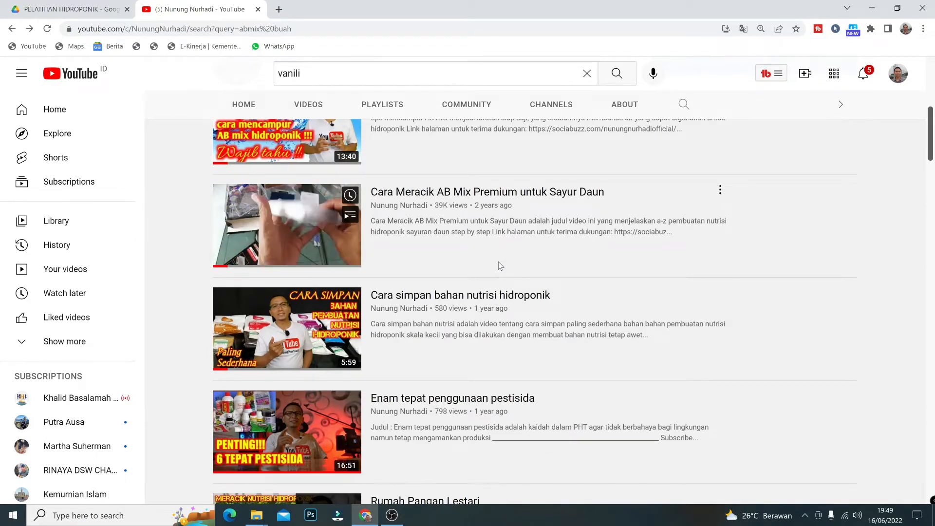
scroll(500, 266, "up", 4)
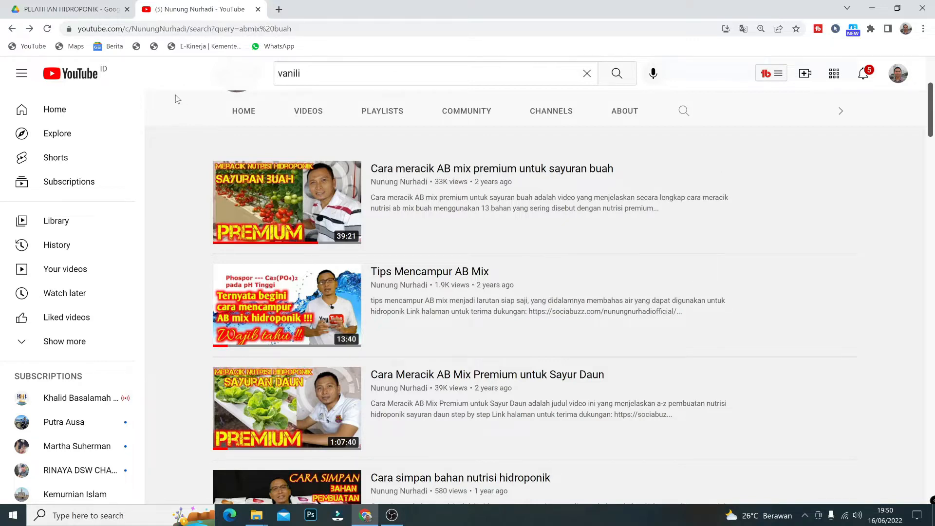
- Switch to Google Drive, create a Google Sites site from the PELATIHAN HIDROPONIK folder, and close it
left_click(76, 10)
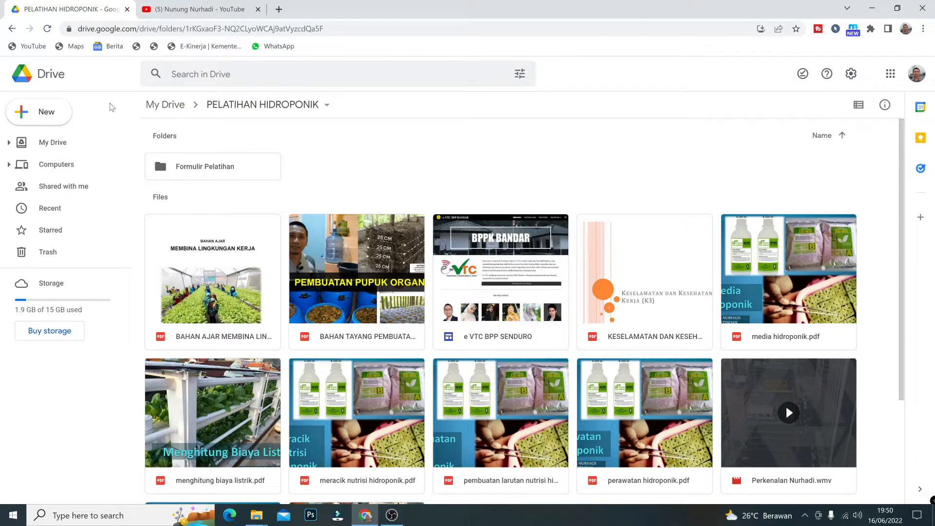
left_click(48, 119)
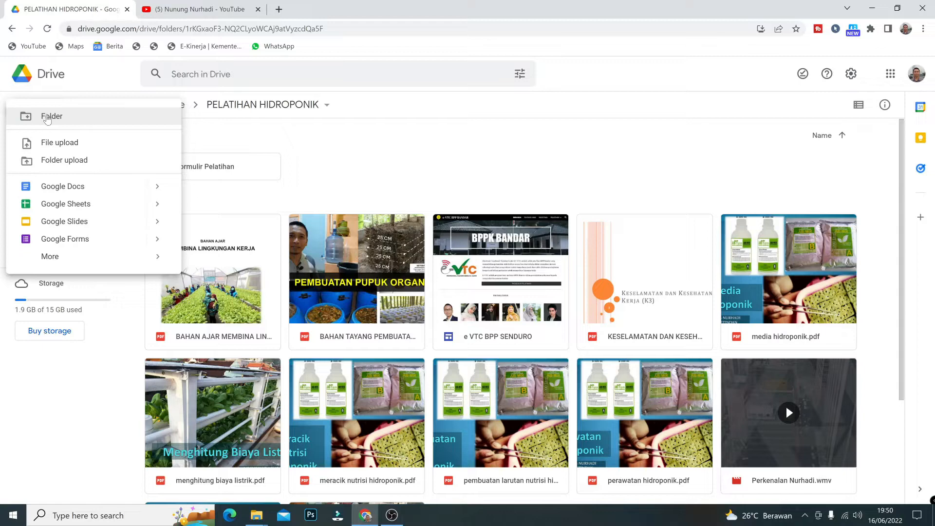
mouse_move(58, 259)
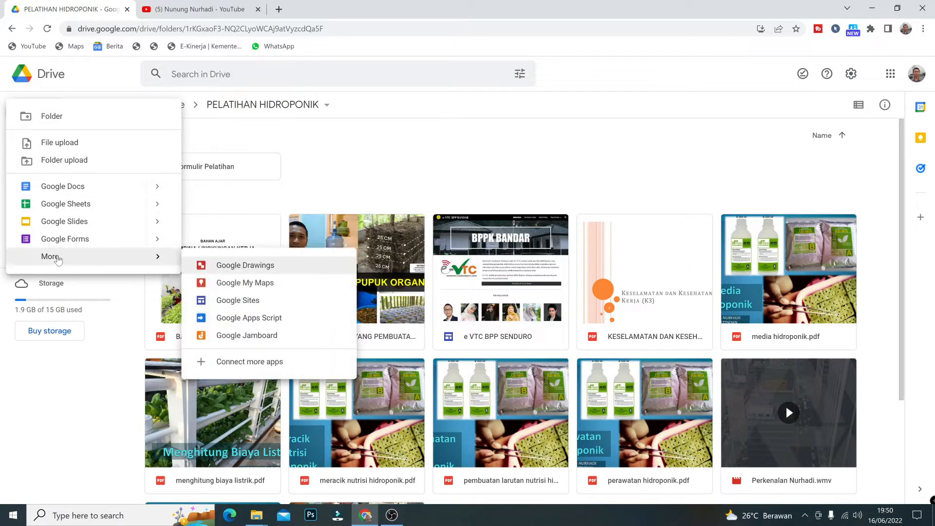
left_click(240, 302)
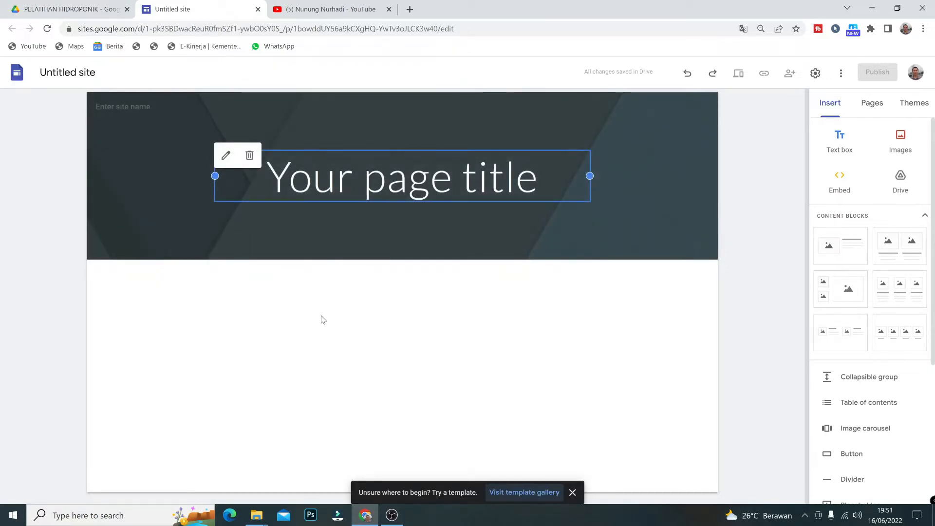
left_click(258, 9)
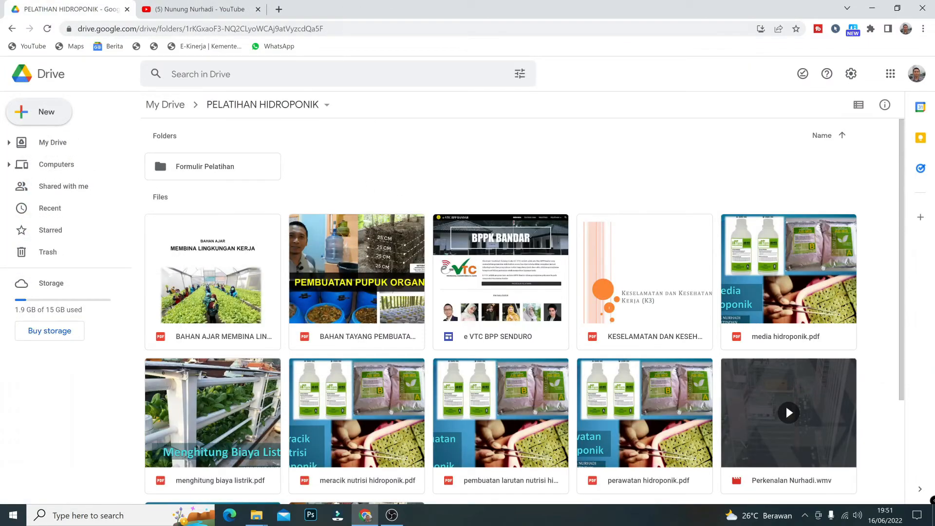
- Search Google for google sites, open Google Sites, and start a new blank site
left_click(279, 9)
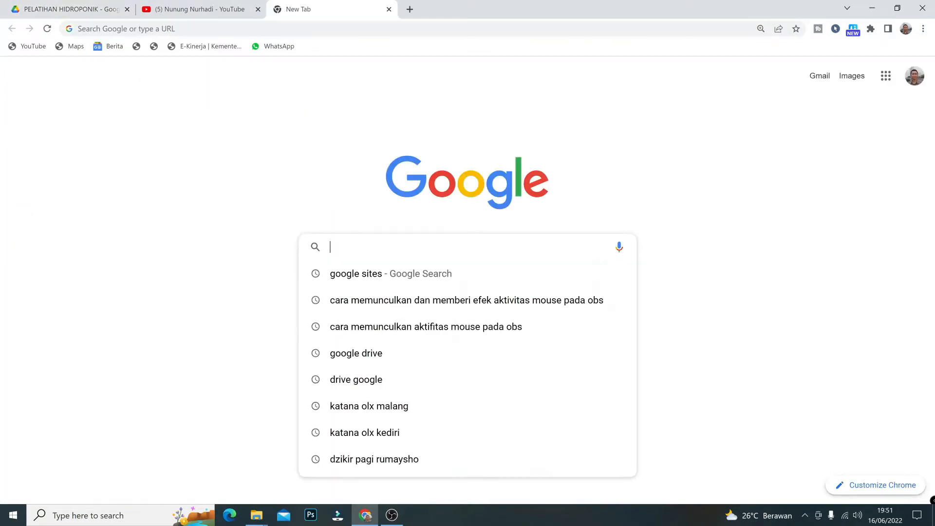
left_click(366, 278)
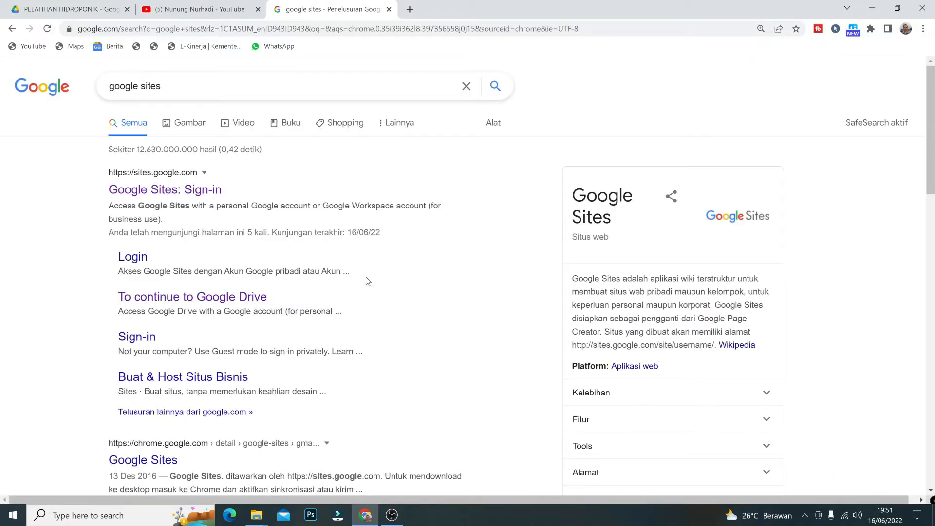
left_click(153, 195)
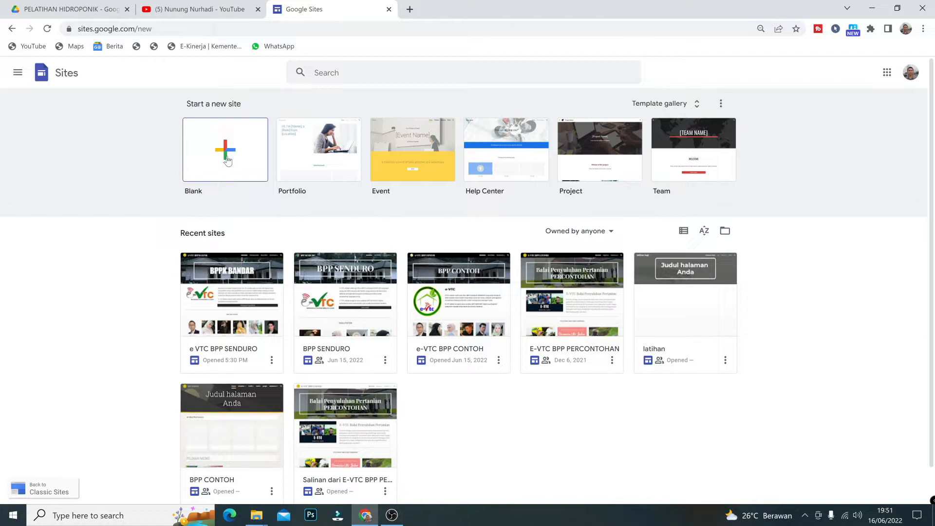
left_click(227, 161)
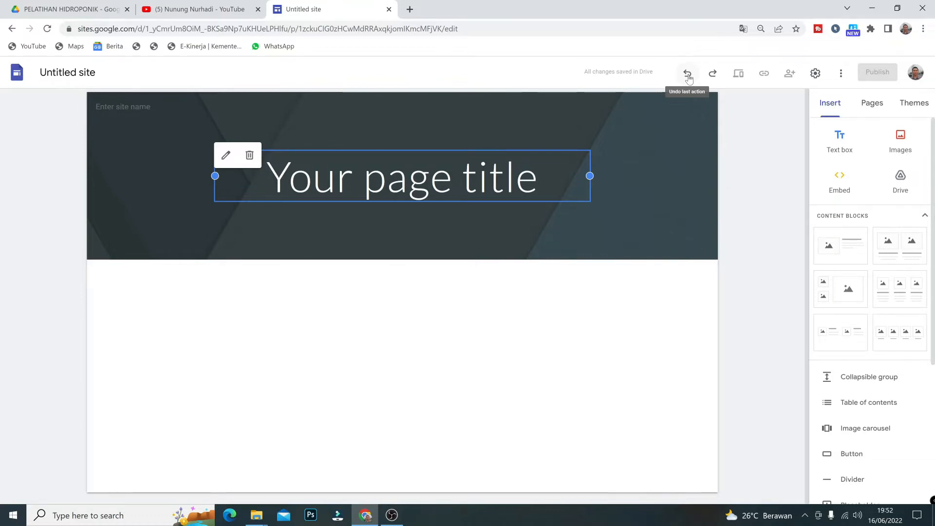
left_click(739, 75)
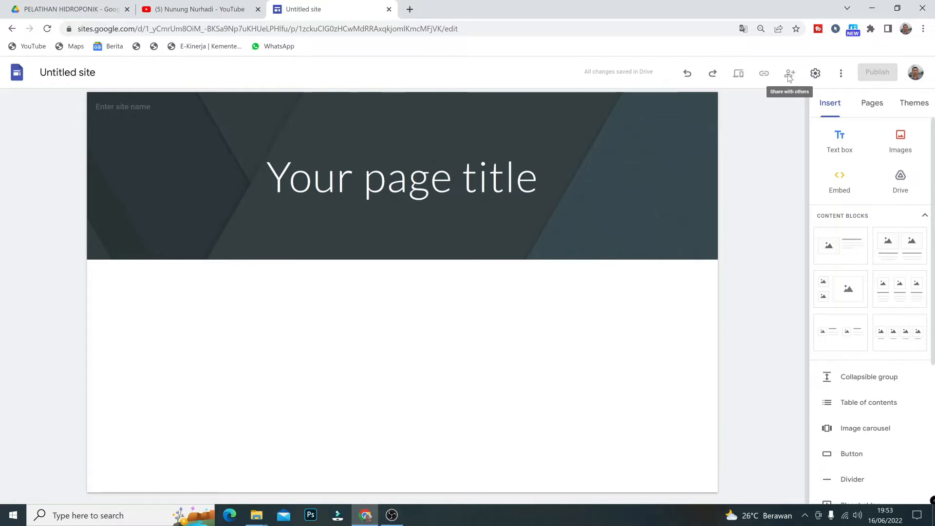
- Try the Side navigation mode in the site settings, and return it to Top
left_click(816, 76)
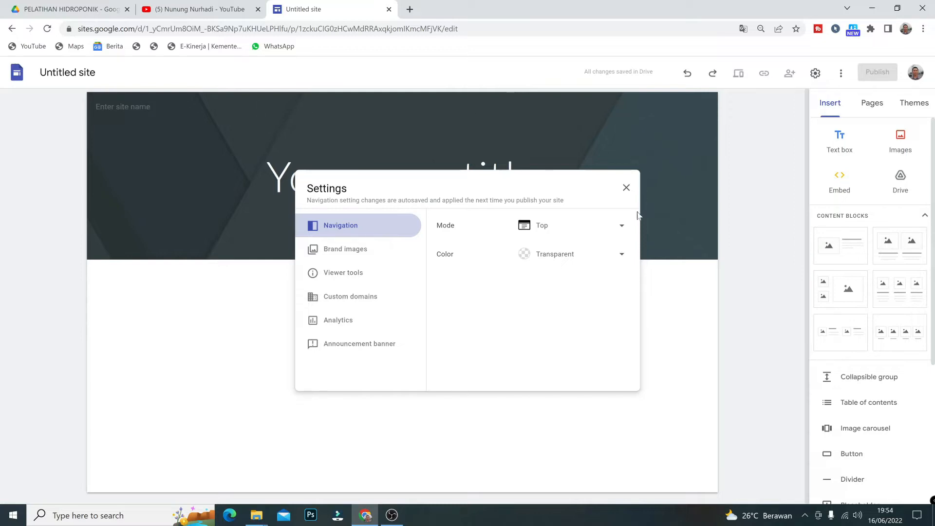
left_click(624, 226)
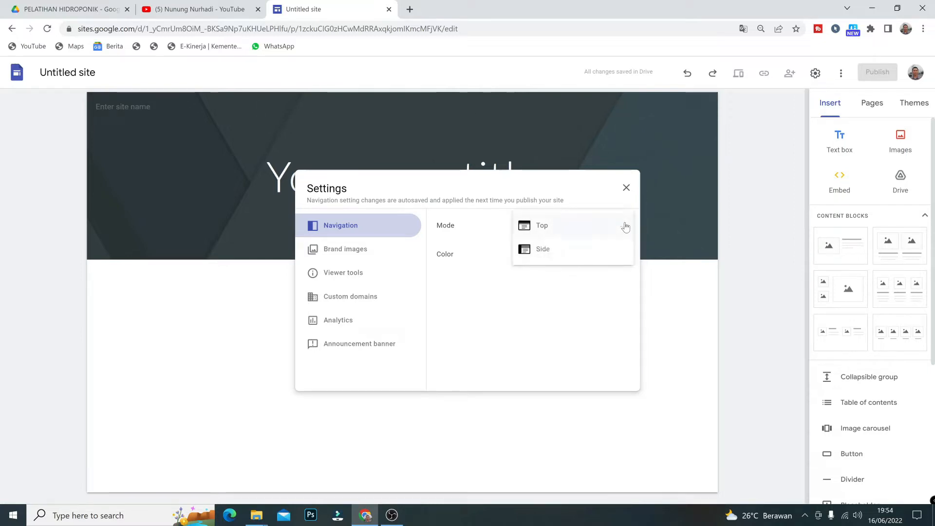
left_click(566, 251)
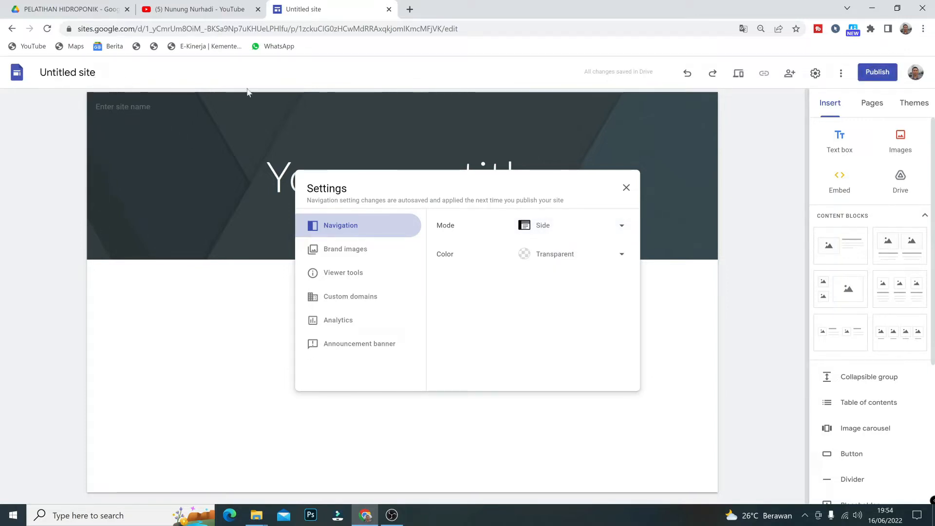
left_click(625, 227)
left_click(584, 202)
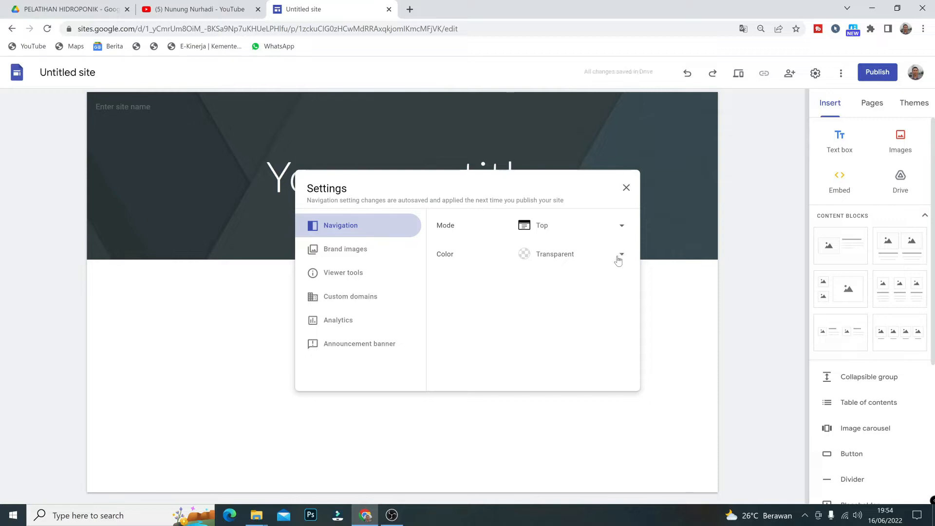
- Examine the navigation color choices and the Brand images, Viewer tools, Custom domains and Analytics settings
left_click(619, 261)
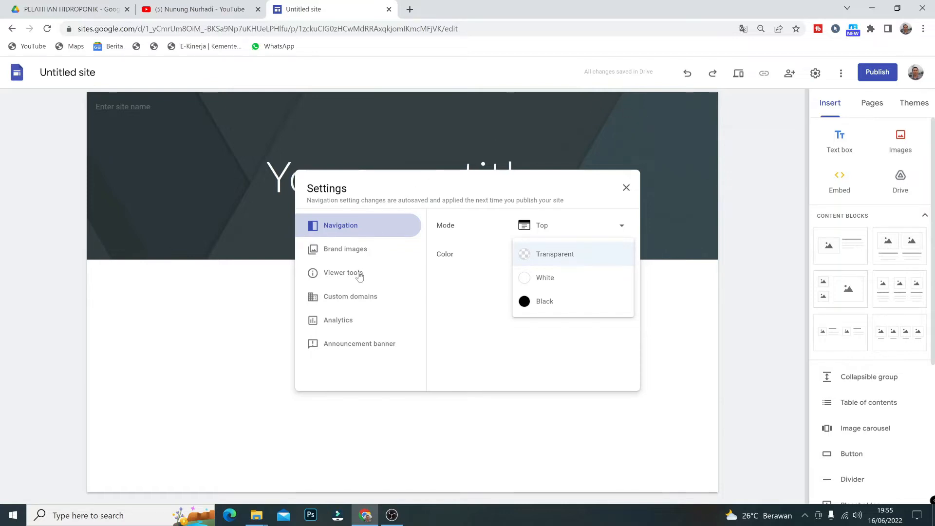
left_click(354, 252)
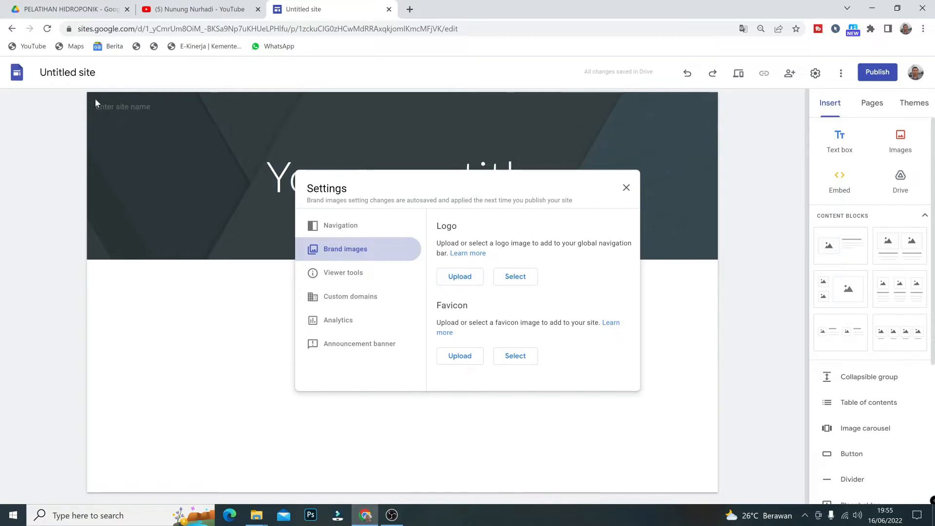
left_click(341, 273)
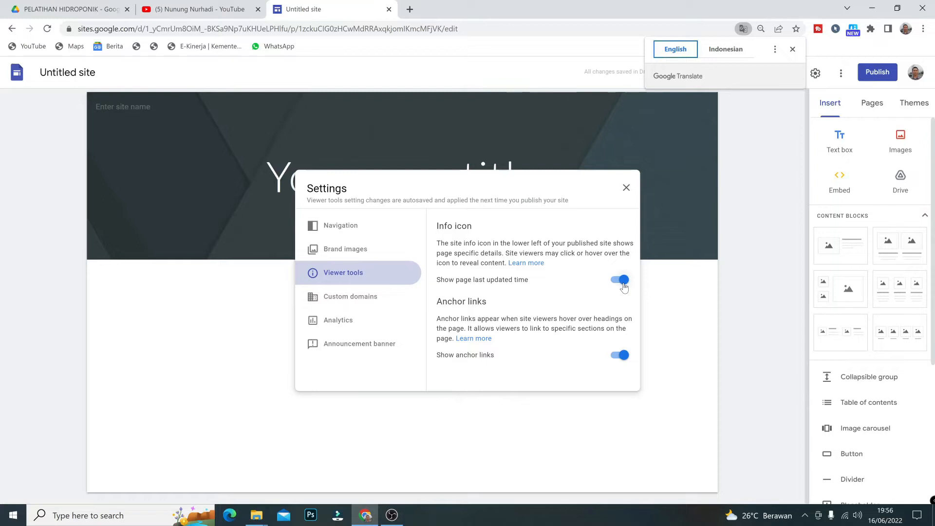
left_click(339, 303)
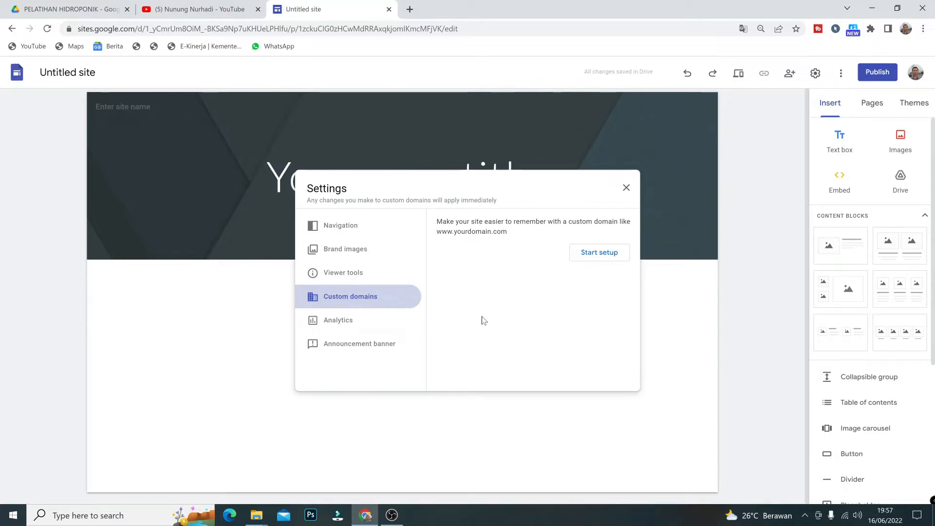
left_click(337, 321)
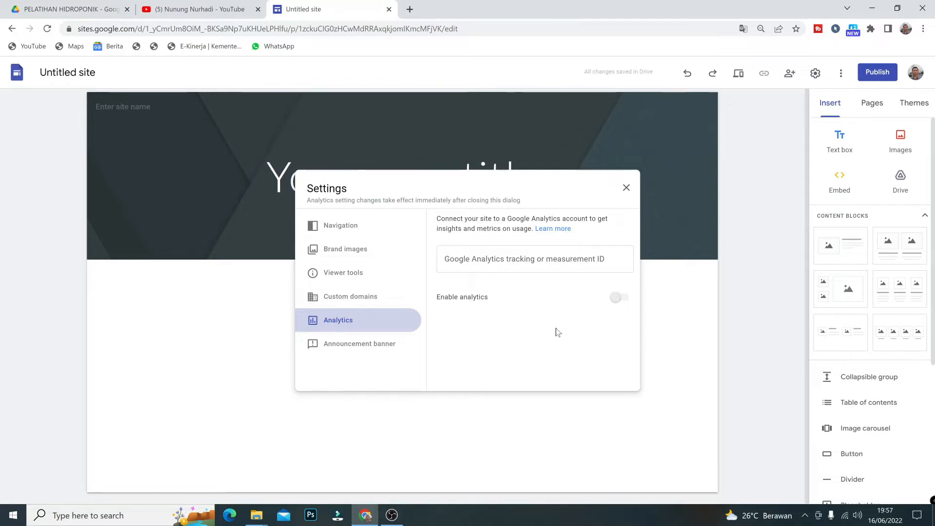
- Enable the site's announcement banner and enter the message SEGERA KERJAKAN POSTEST
left_click(383, 347)
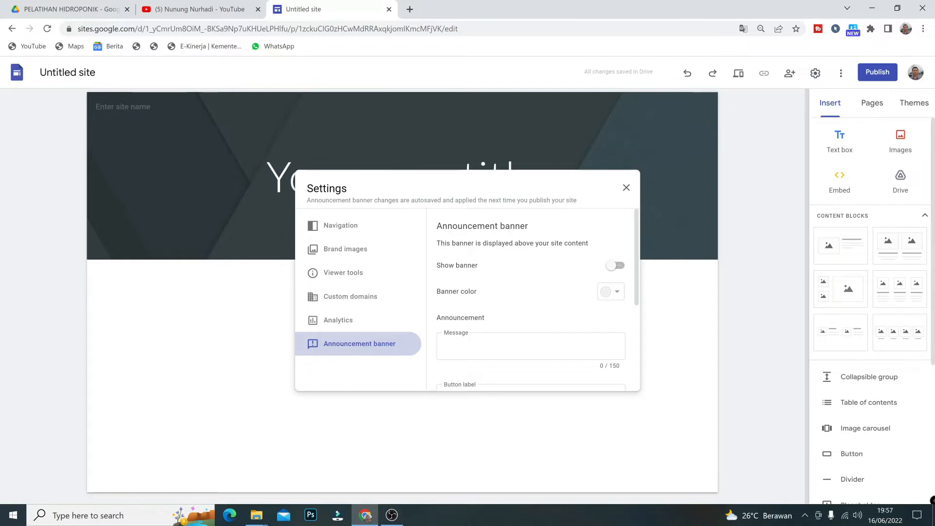
left_click(617, 268)
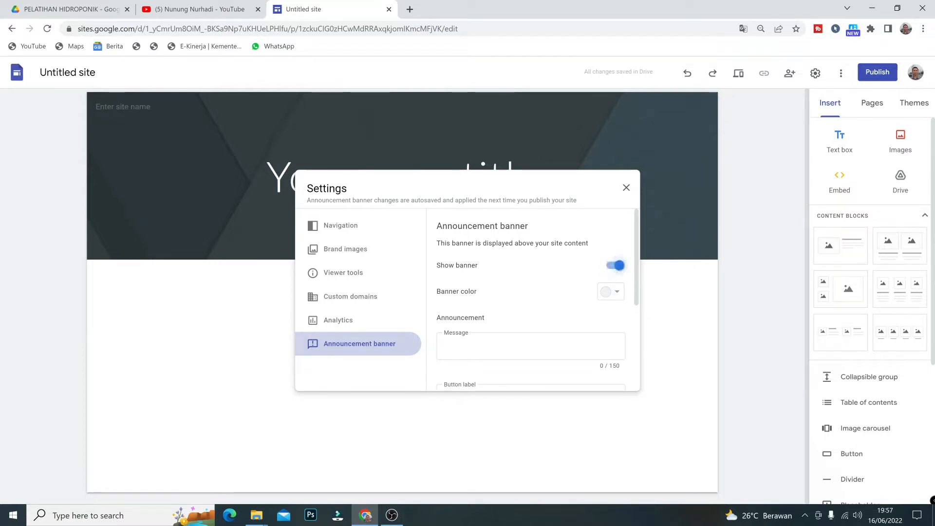
left_click(518, 346)
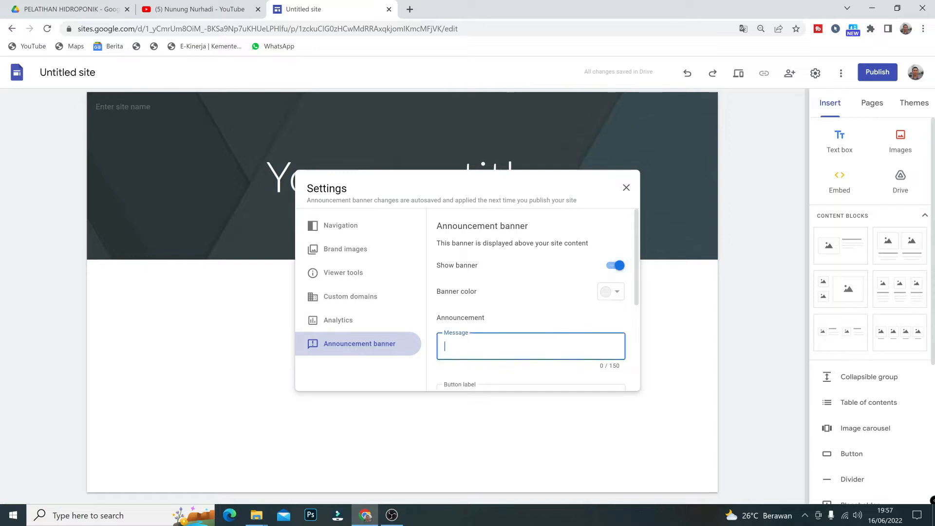
type("SEGERA KERJAKAN POS")
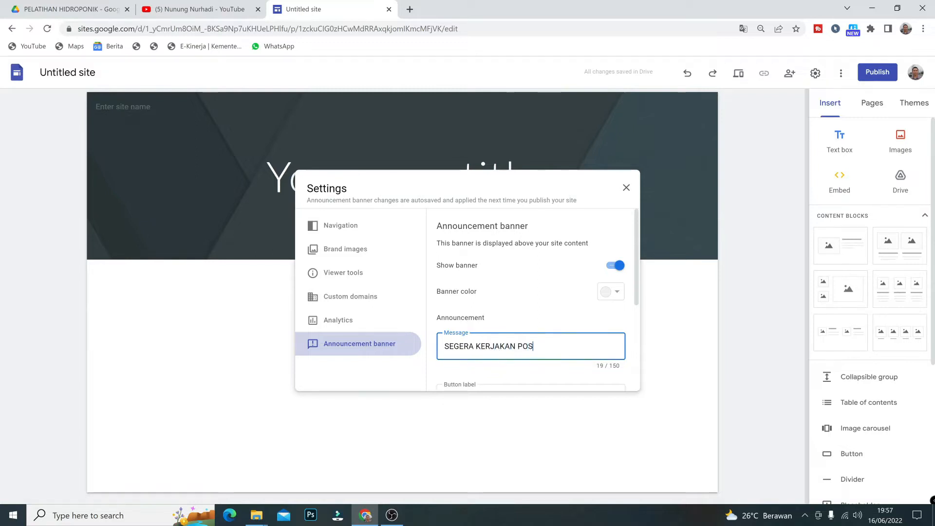
type("TEST")
- Give the announcement banner's button the label POSTTEST
scroll(555, 351, "down", 5)
scroll(555, 351, "up", 5)
left_click_drag(636, 283, 636, 319)
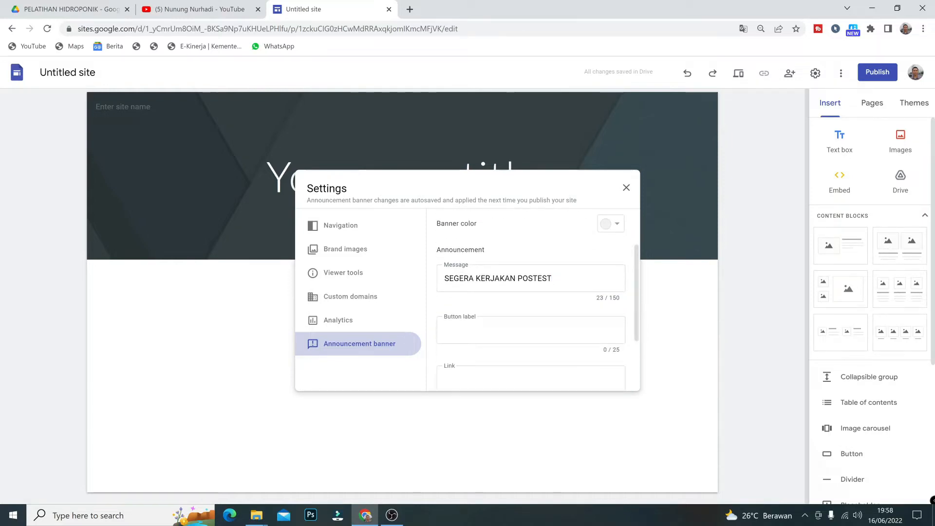
left_click(492, 330)
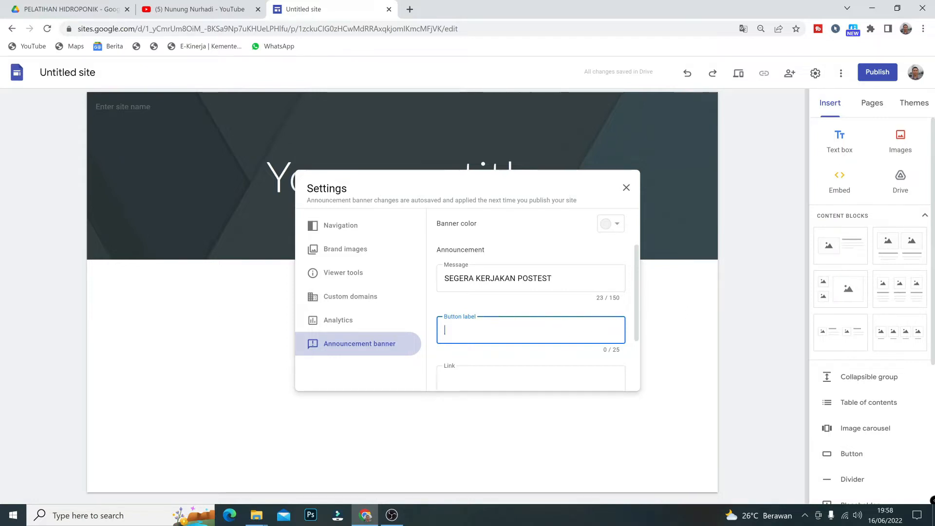
type("pO")
key("BackSpace")
key("BackSpace")
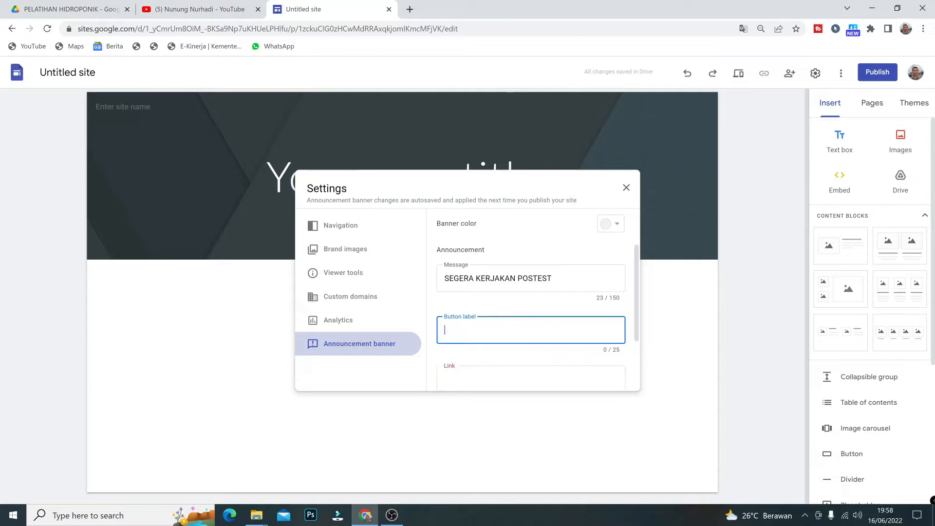
type("POSTEST")
key("Left")
key("Left")
key("Left")
key("Left")
type("T")
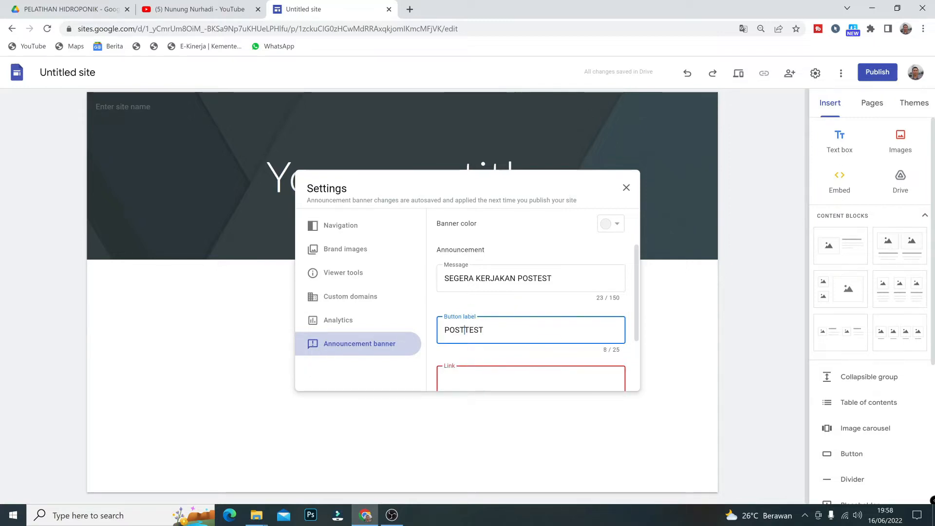
key("Tab")
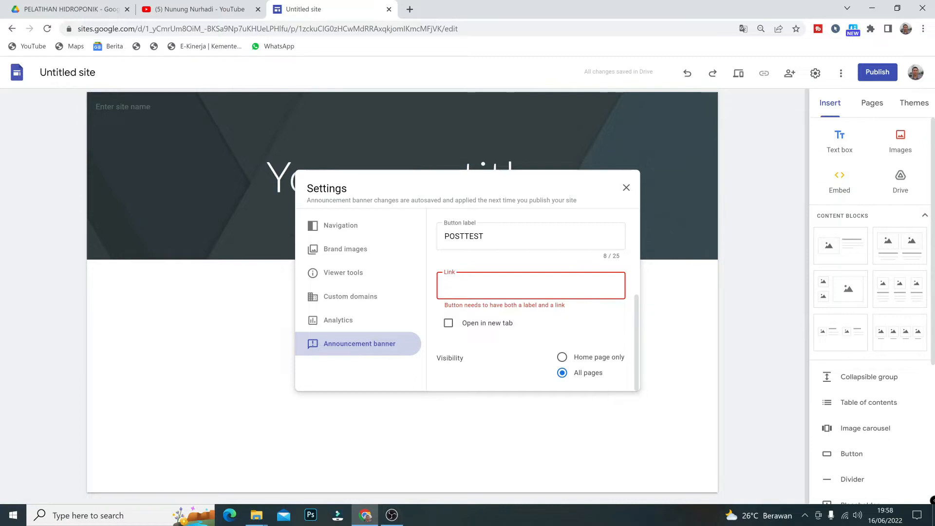
- Try the Home page only visibility for the banner, return it to All pages, and close the settings
left_click(562, 358)
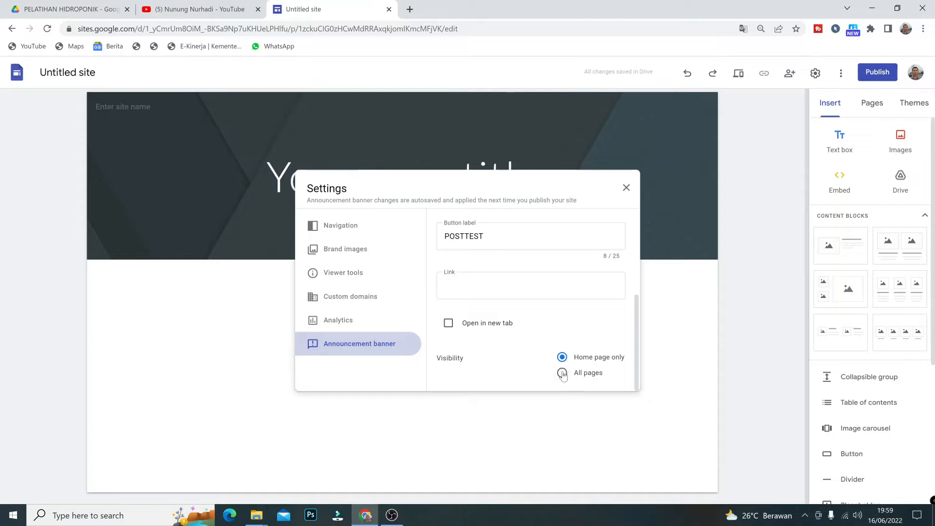
left_click(563, 374)
left_click(625, 188)
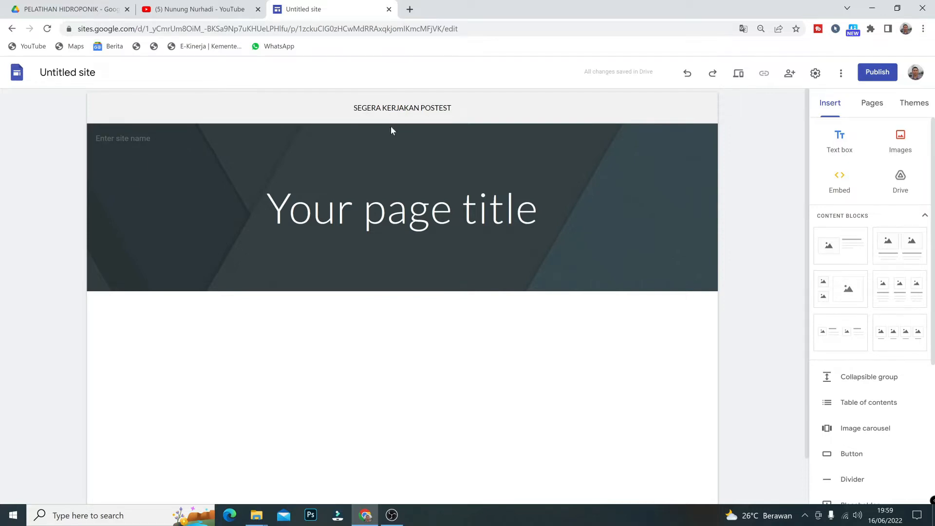
- Set the announcement banner's color to red and close the settings
left_click(74, 108)
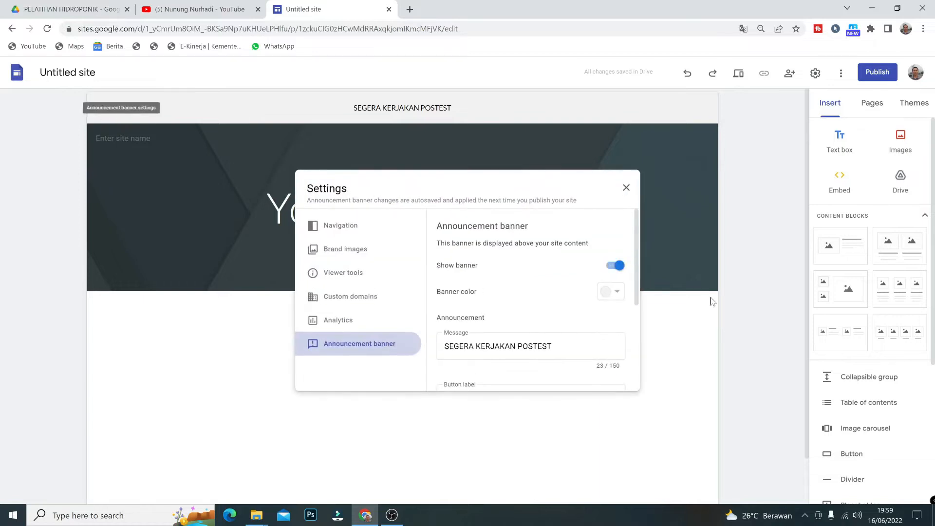
left_click(621, 293)
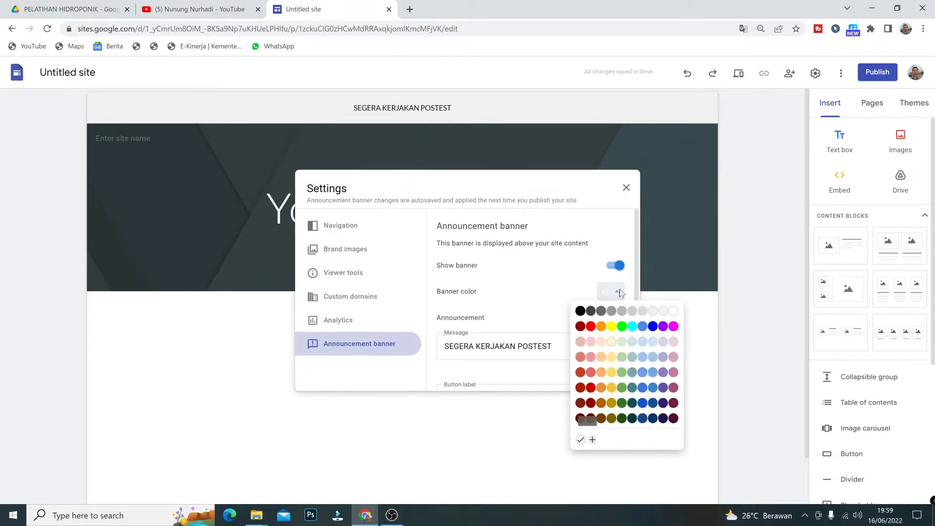
left_click(584, 326)
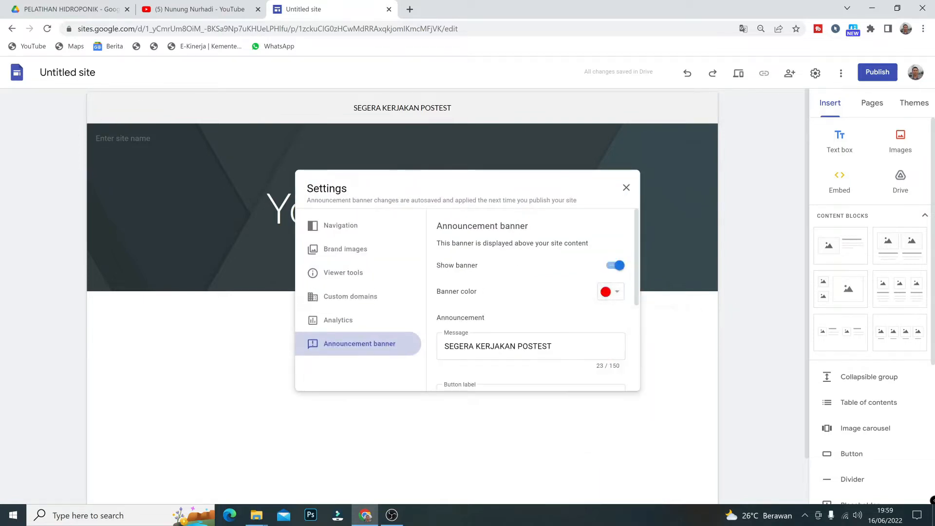
left_click(626, 188)
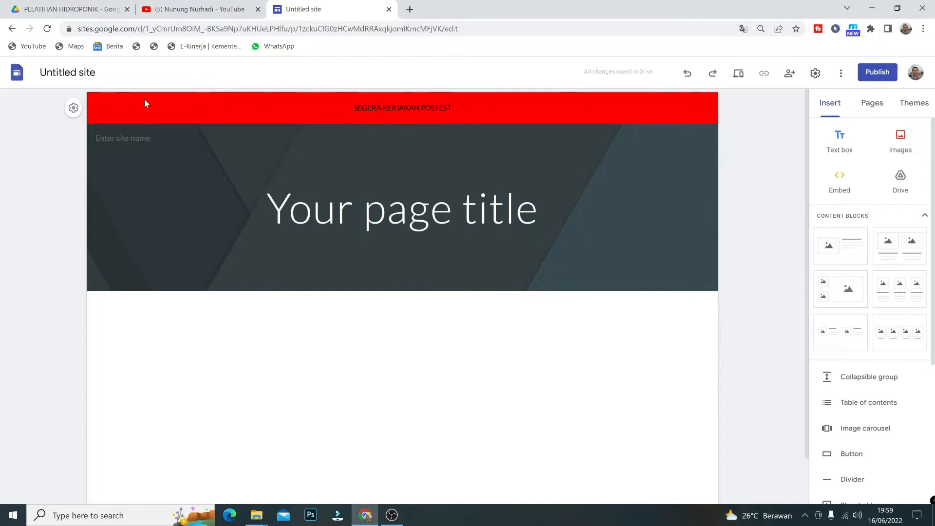
- Turn off the site's announcement banner and close the settings
left_click(73, 108)
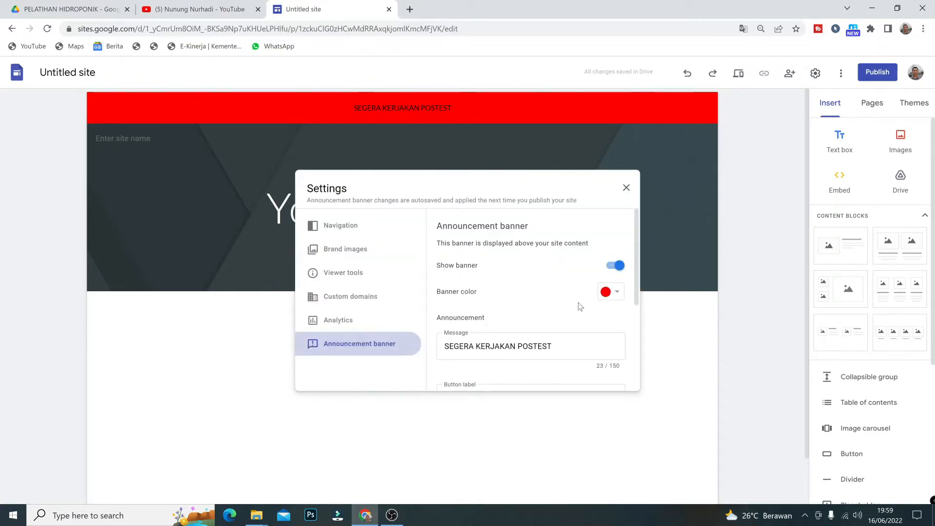
left_click(615, 266)
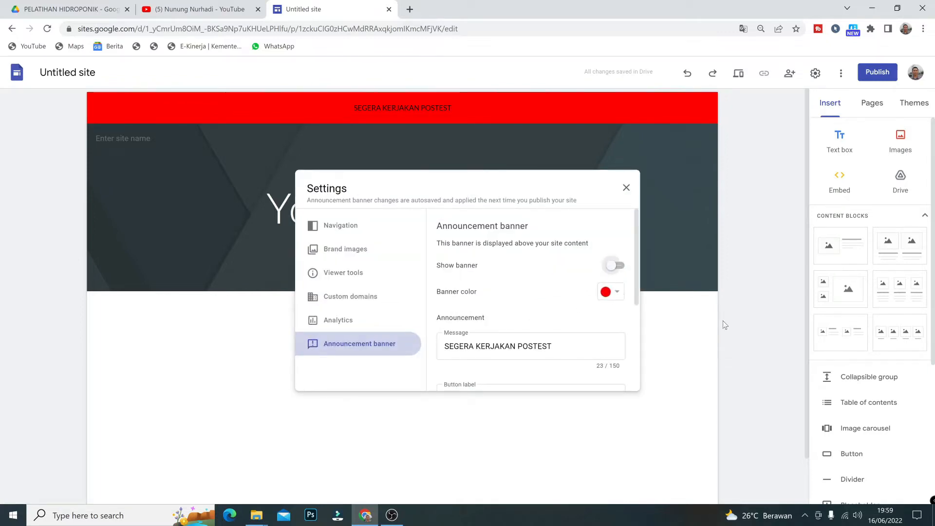
left_click(627, 188)
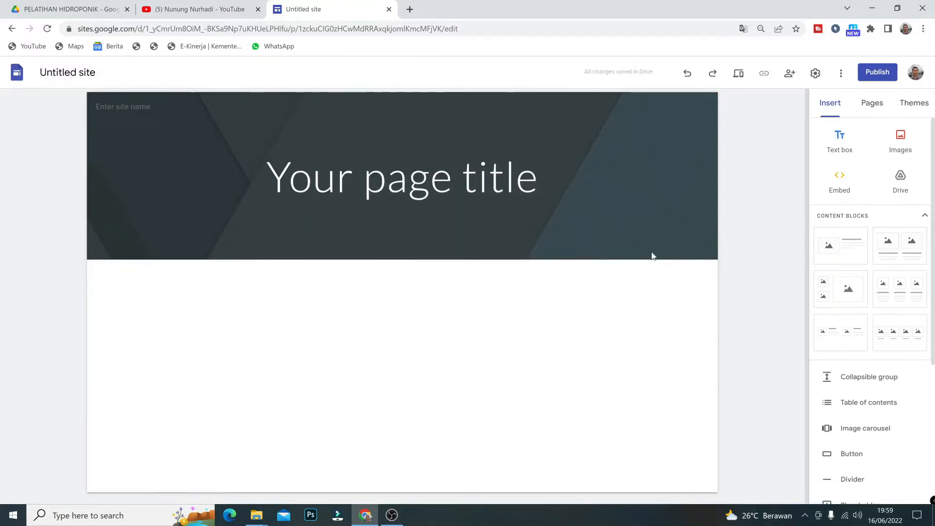
- Preview the June 16, 7:51 PM version in the site's version history and return to the editor without restoring it
left_click(841, 74)
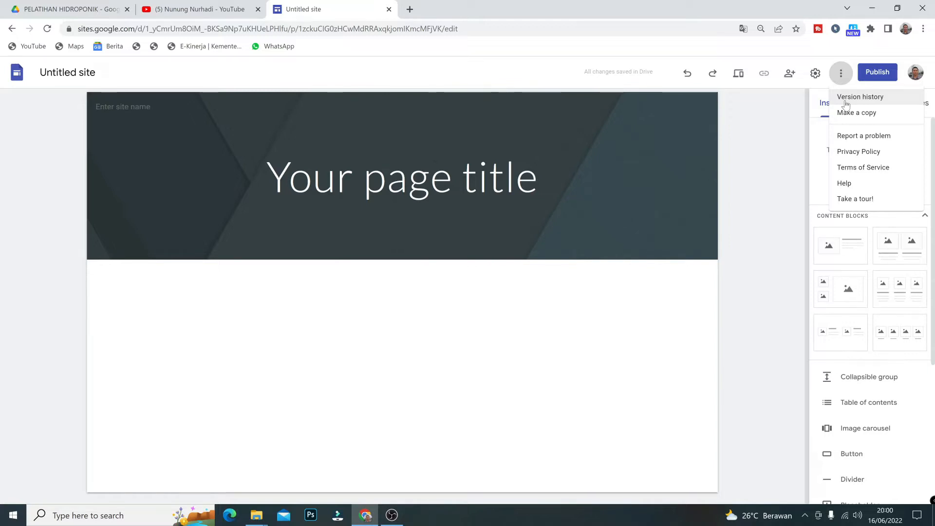
left_click(846, 100)
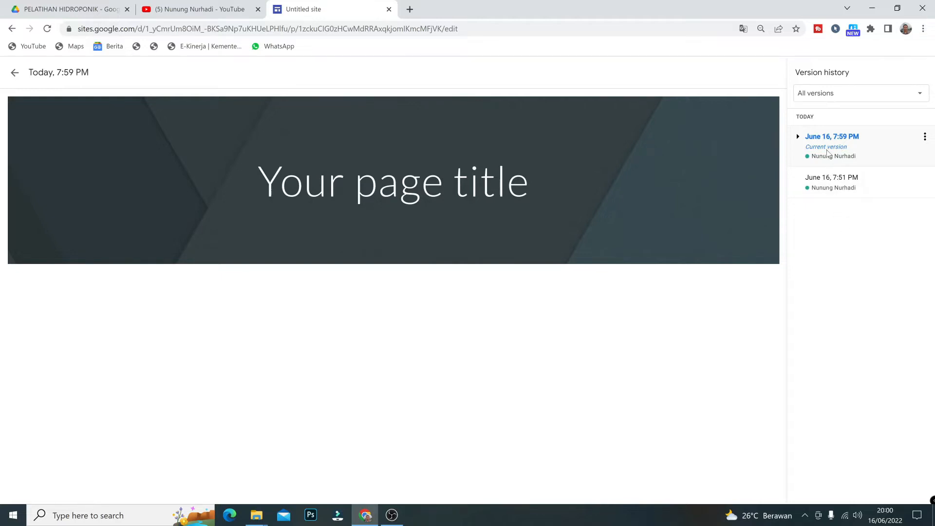
left_click(823, 180)
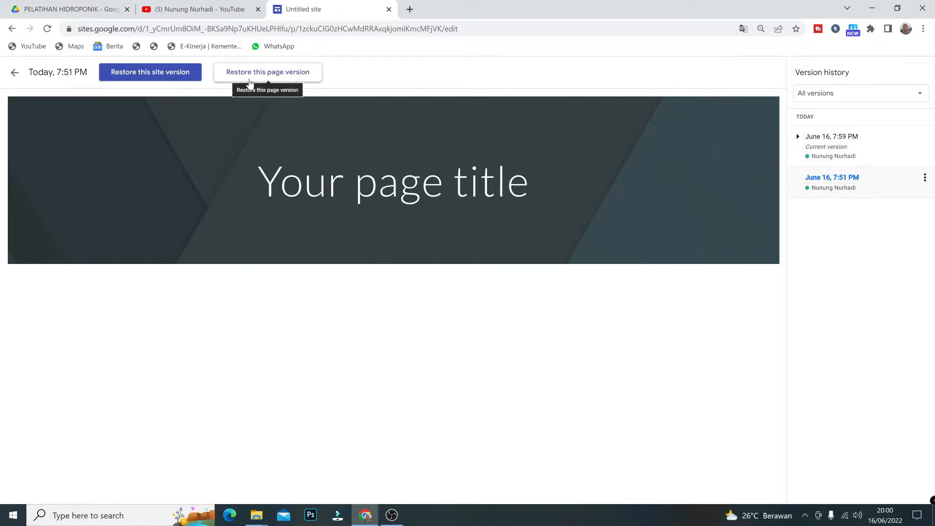
left_click(14, 74)
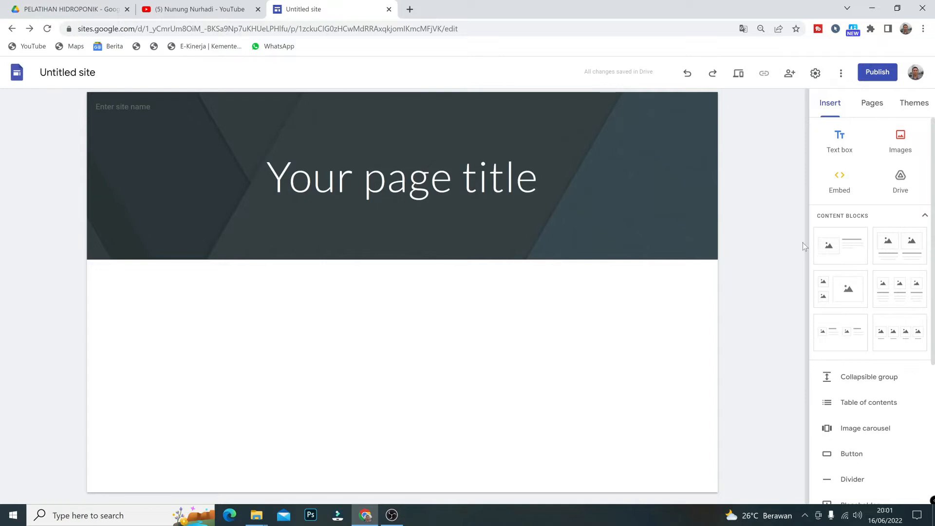
left_click(840, 74)
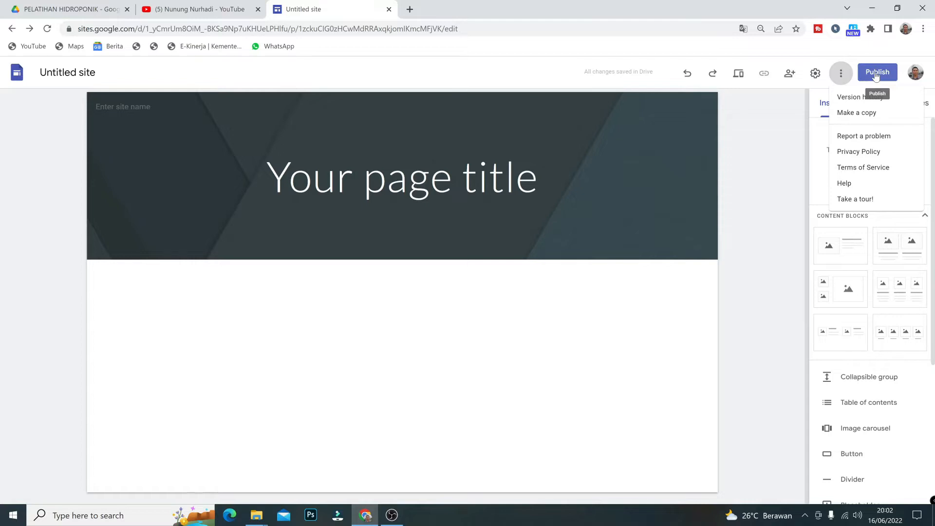
left_click(763, 127)
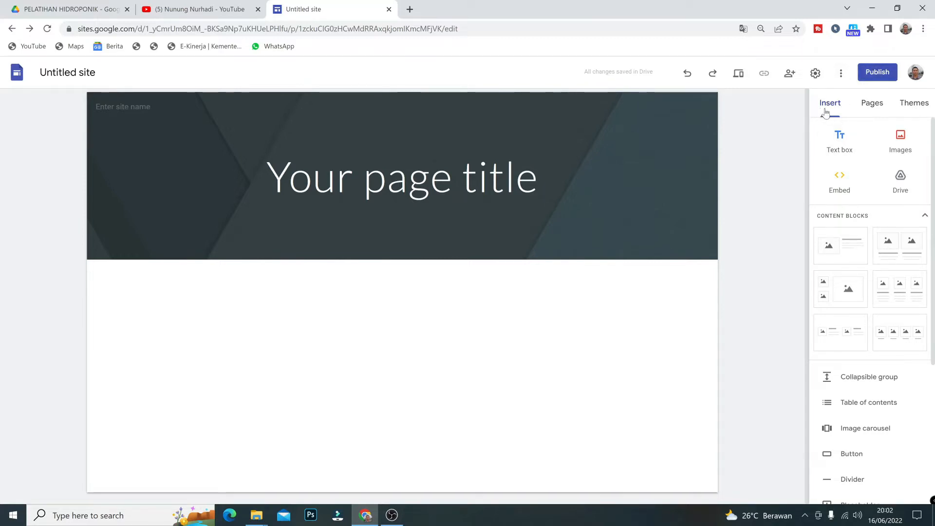
- Try the Aristotle, Diplomat, Vision, Level and Impression themes on the site in turn
left_click(915, 104)
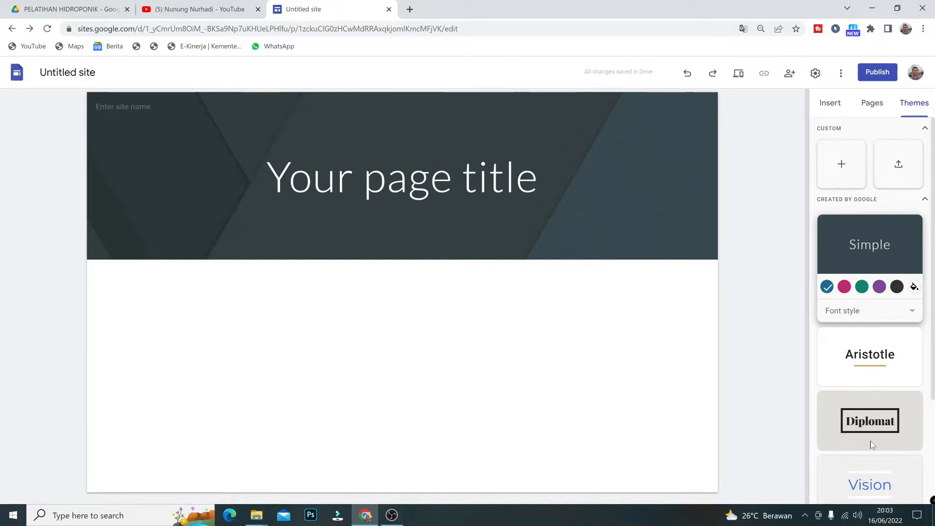
left_click(875, 361)
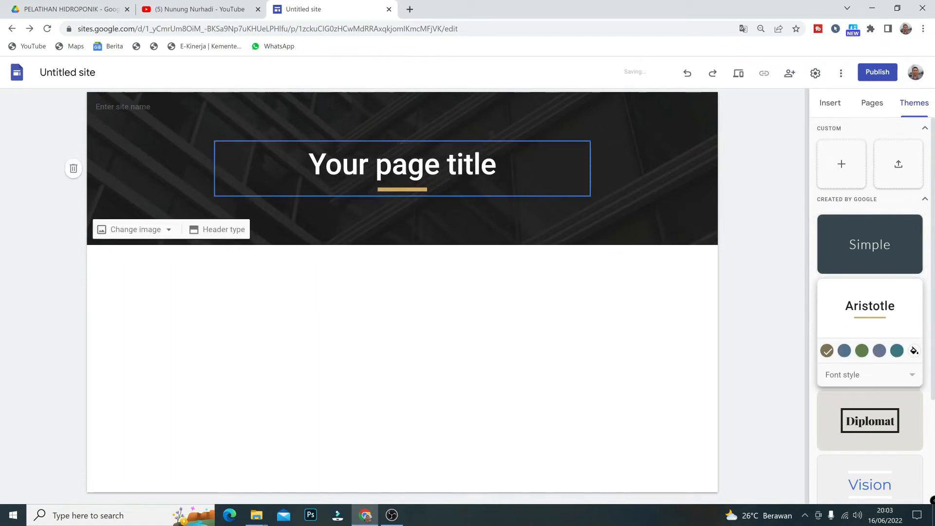
left_click(874, 419)
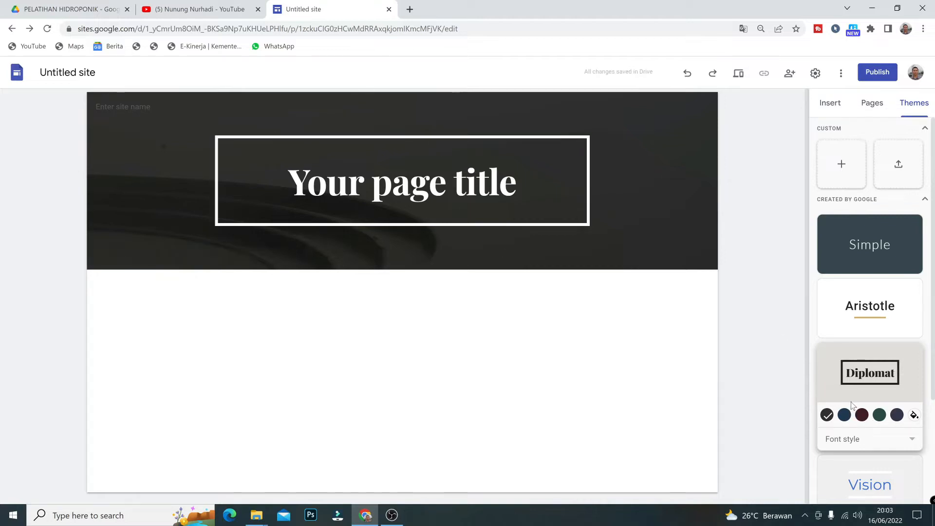
scroll(852, 402, "down", 3)
left_click(864, 356)
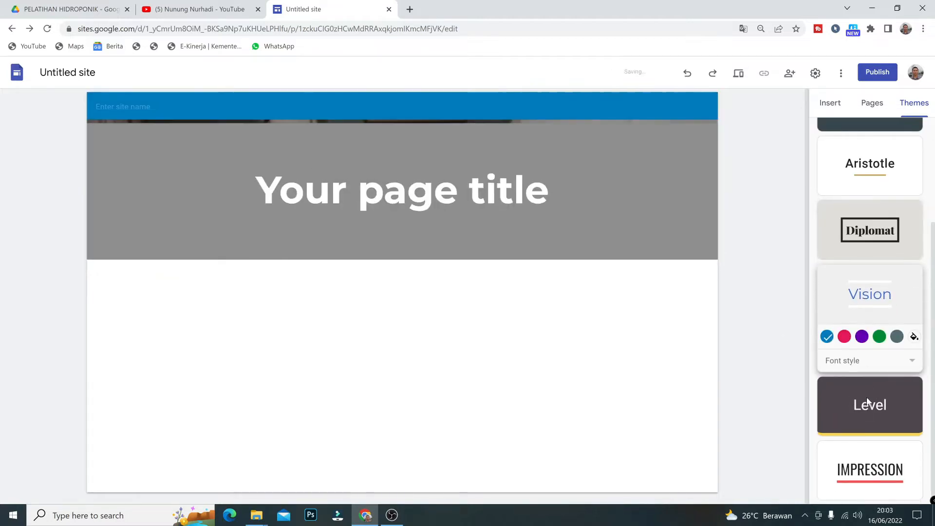
left_click(868, 404)
left_click(874, 467)
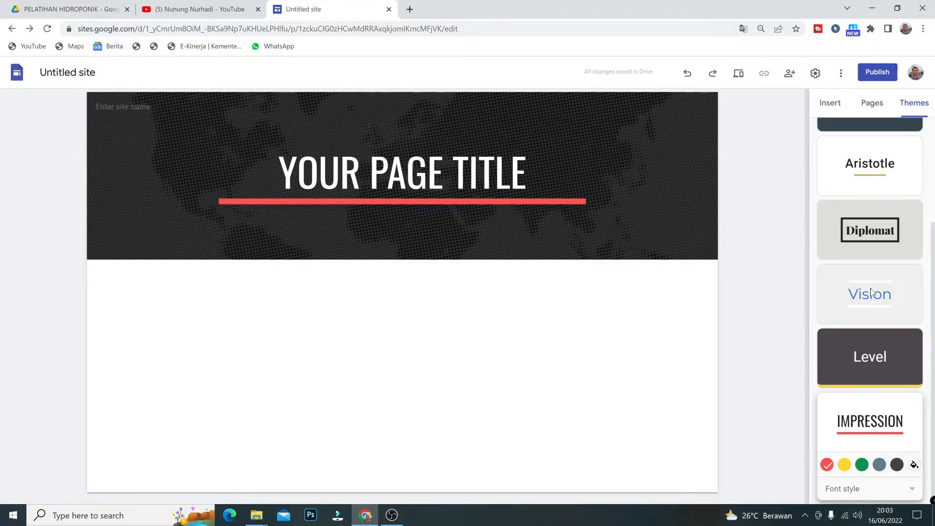
- Try the Simple theme on the site with its pink, green and purple colors
scroll(876, 303, "up", 3)
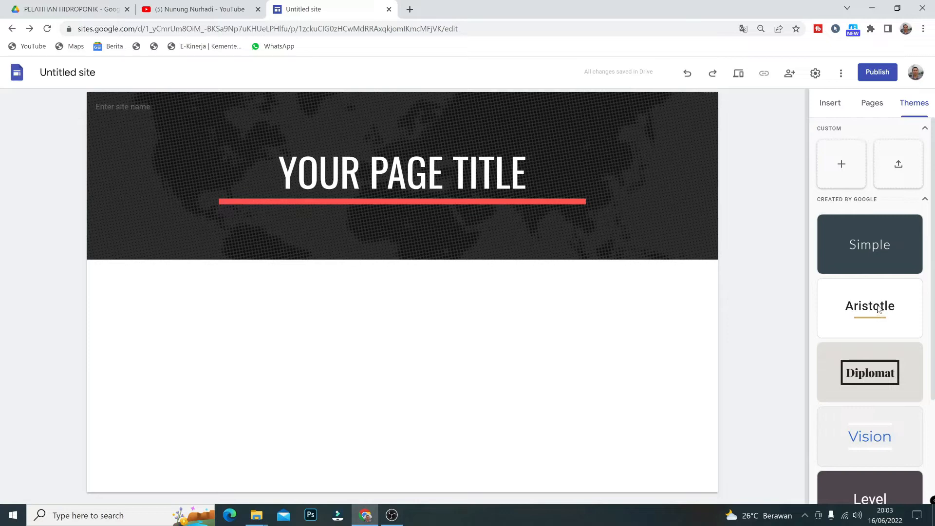
scroll(877, 303, "down", 3)
scroll(877, 297, "up", 3)
left_click(871, 258)
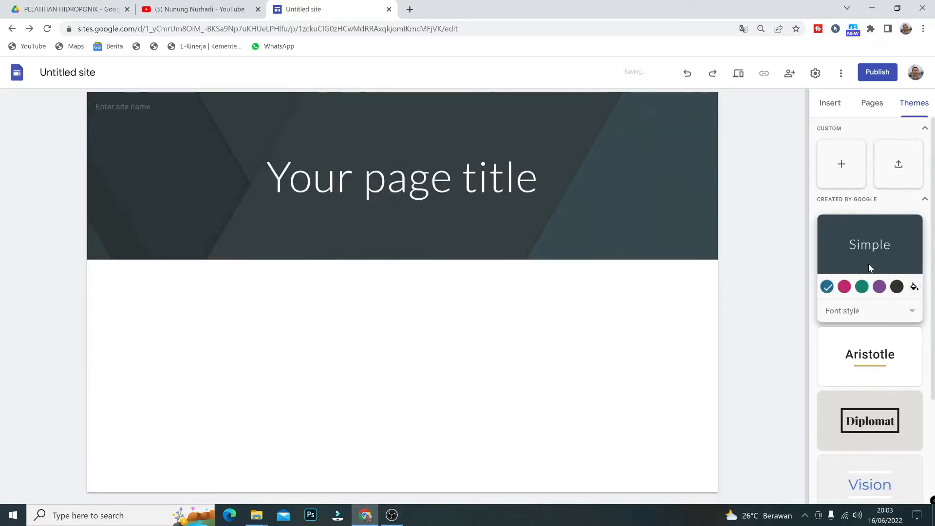
left_click(844, 287)
left_click(861, 288)
left_click(880, 288)
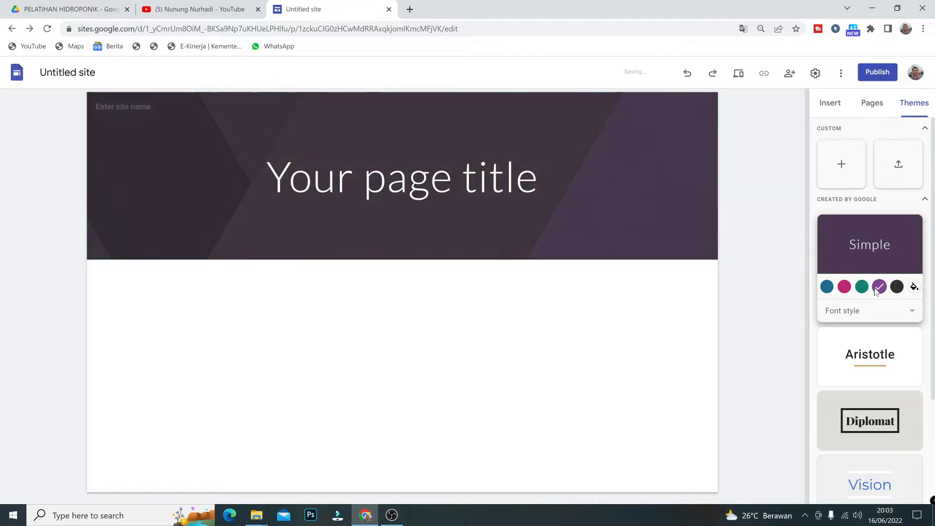
- Apply the Aristotle theme, try its blue and green colors, and choose the purple one
left_click(871, 343)
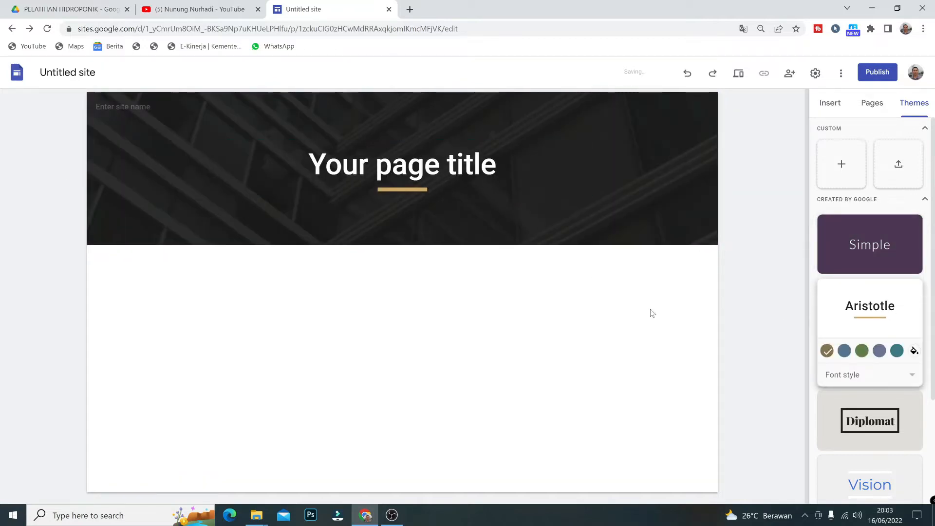
left_click(845, 350)
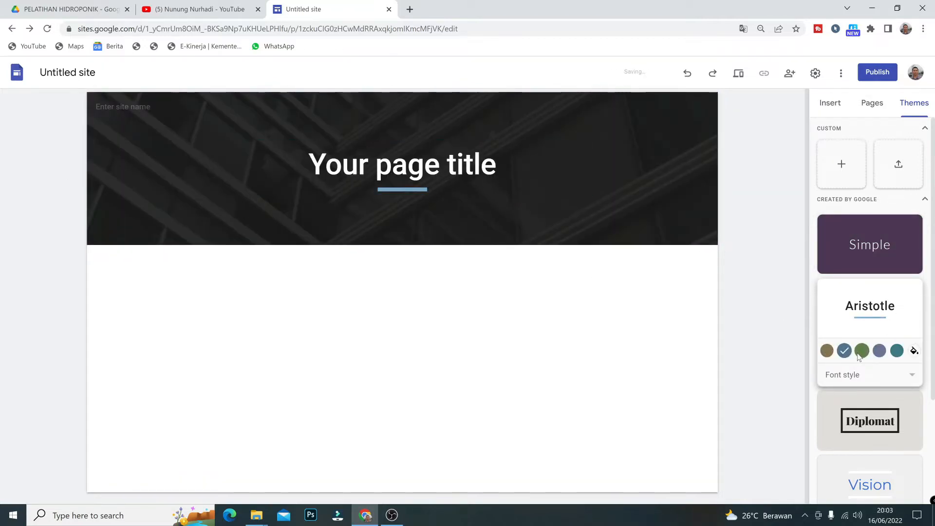
left_click(862, 350)
left_click(879, 352)
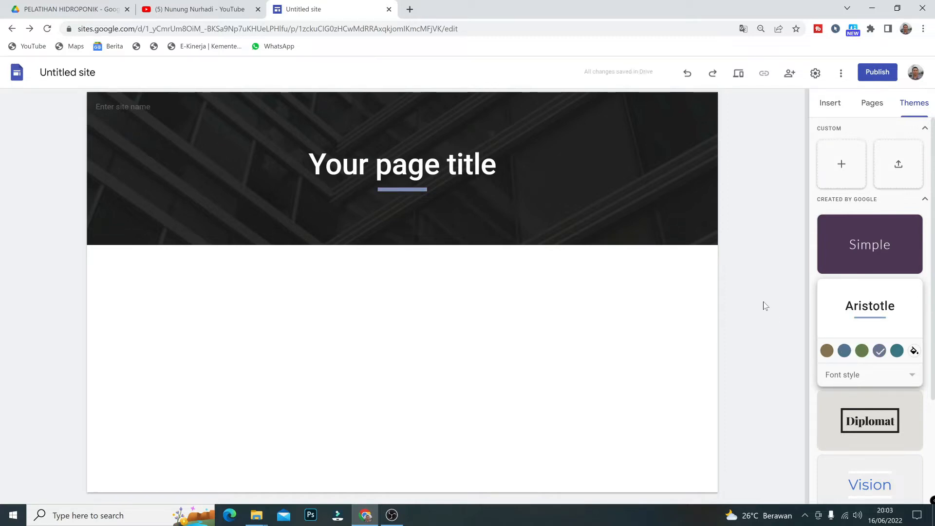
mouse_move(603, 150)
- Rename the site's Home page as BERANDA
left_click(874, 108)
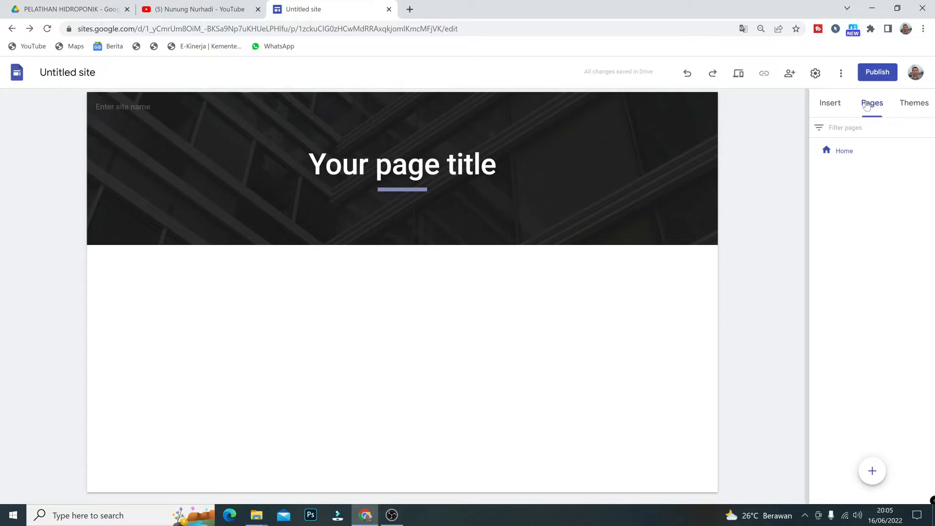
left_click(907, 110)
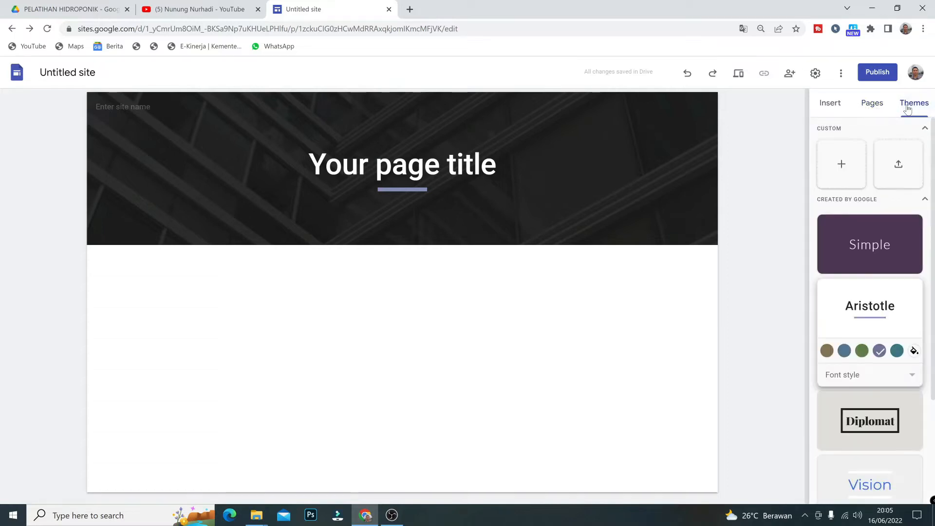
left_click(881, 109)
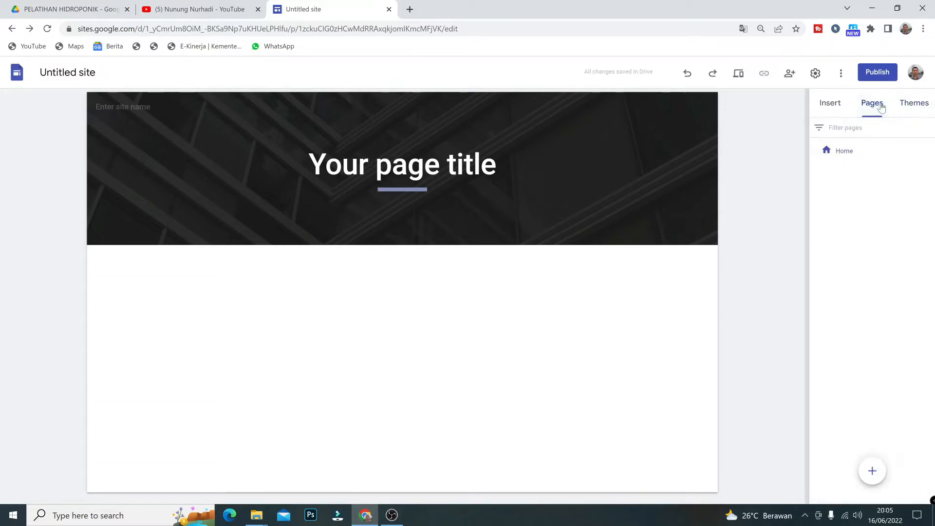
double_click(850, 152)
type("bERAN")
key("BackSpace")
key("BackSpace")
key("BackSpace")
key("BackSpace")
key("BackSpace")
type("BERANDA")
left_click(847, 201)
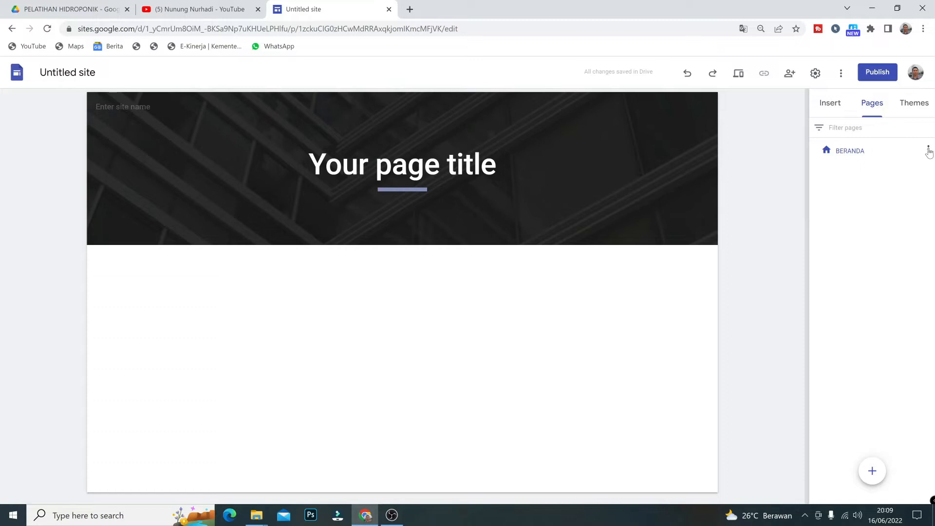
- Duplicate the BERANDA page and name the copy TENTANG KAMI
left_click(928, 152)
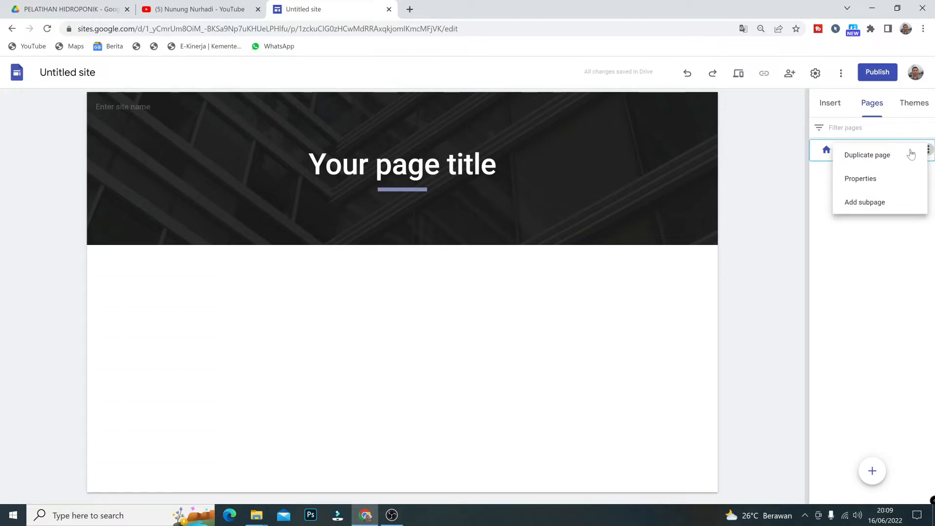
left_click(876, 157)
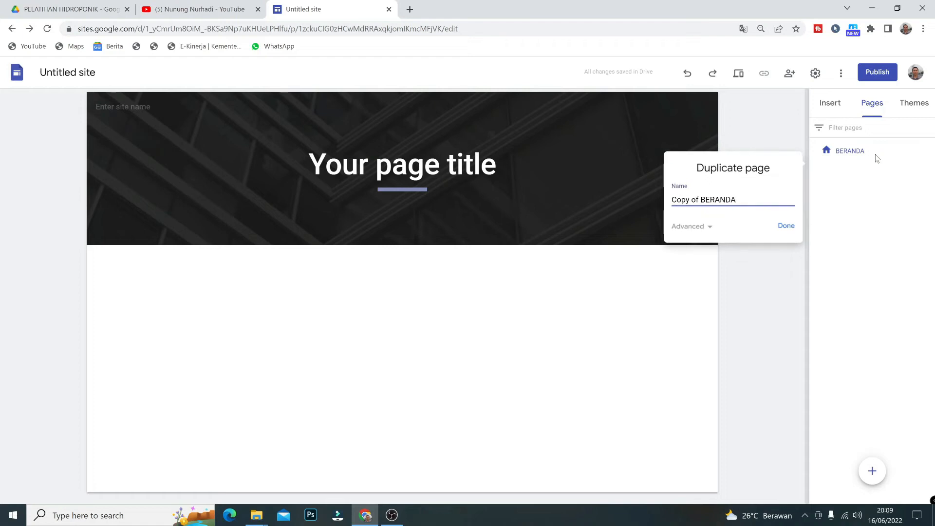
key("BackSpace")
key("BackSpace")
key("BackSpace")
key("BackSpace")
key("BackSpace")
key("BackSpace")
key("BackSpace")
key("BackSpace")
key("BackSpace")
key("BackSpace")
key("BackSpace")
key("BackSpace")
key("BackSpace")
key("BackSpace")
key("BackSpace")
type("TENTANG KAMI")
left_click(785, 230)
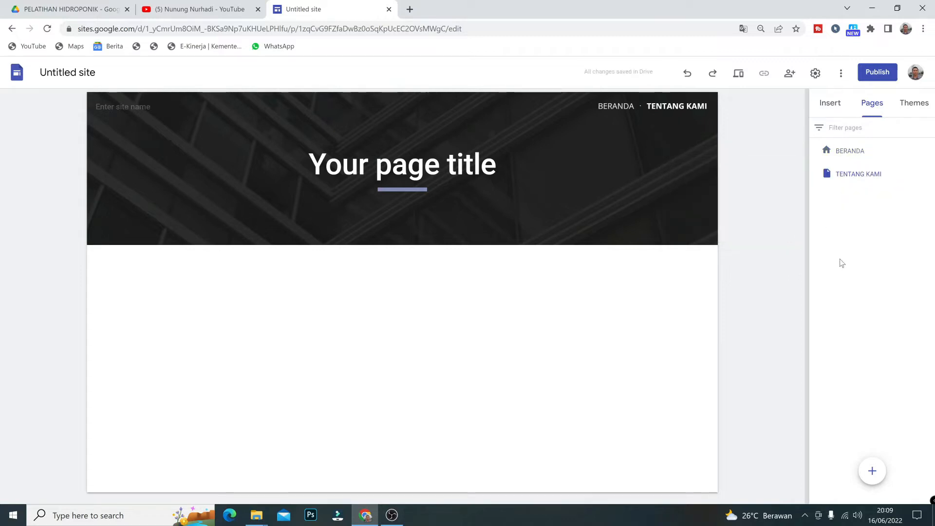
- Add a new menu section named PELATIHAN to the site's pages
mouse_move(873, 473)
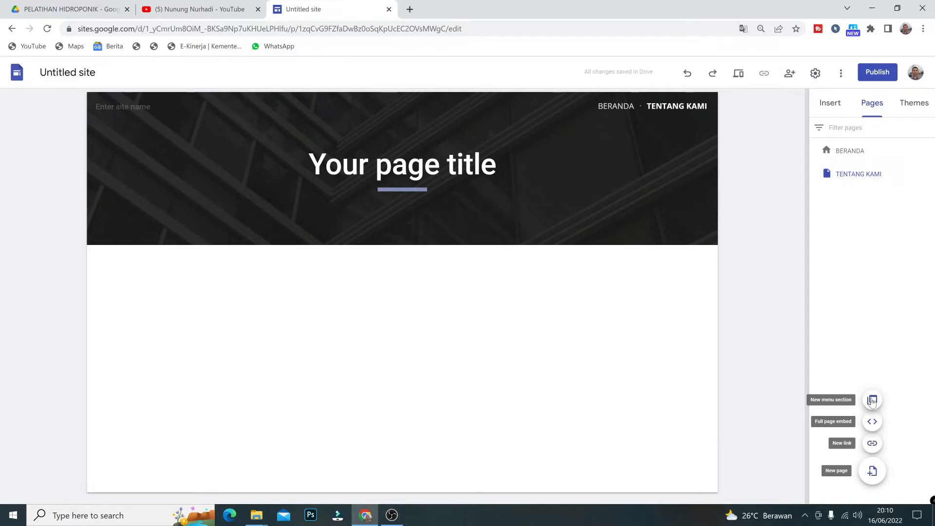
left_click(872, 400)
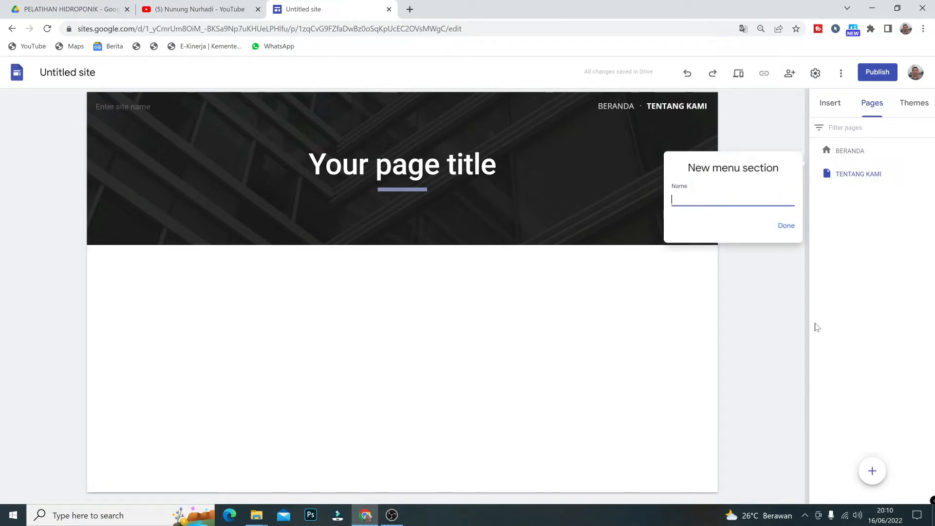
type("PELAT")
type("IHN")
type("N")
left_click(785, 226)
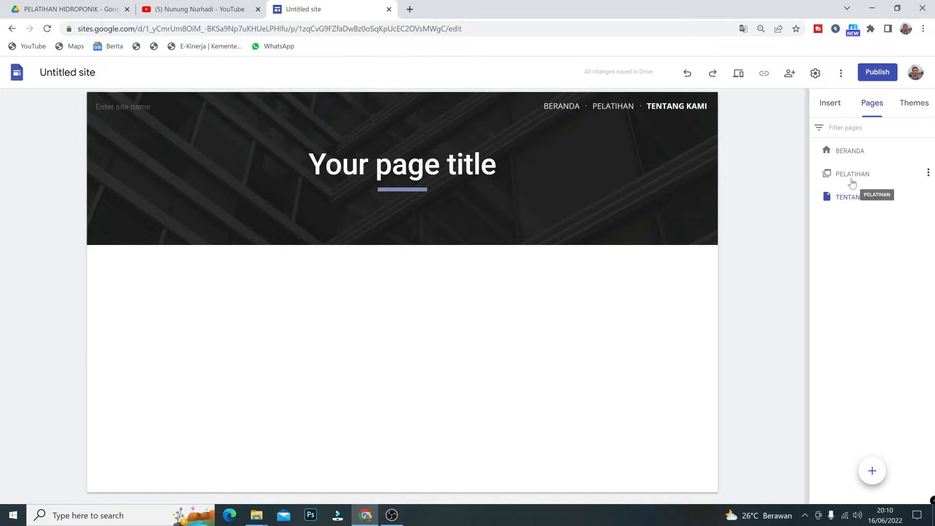
- Check the site's pages by switching between BERANDA and TENTANG KAMI
left_click(852, 179)
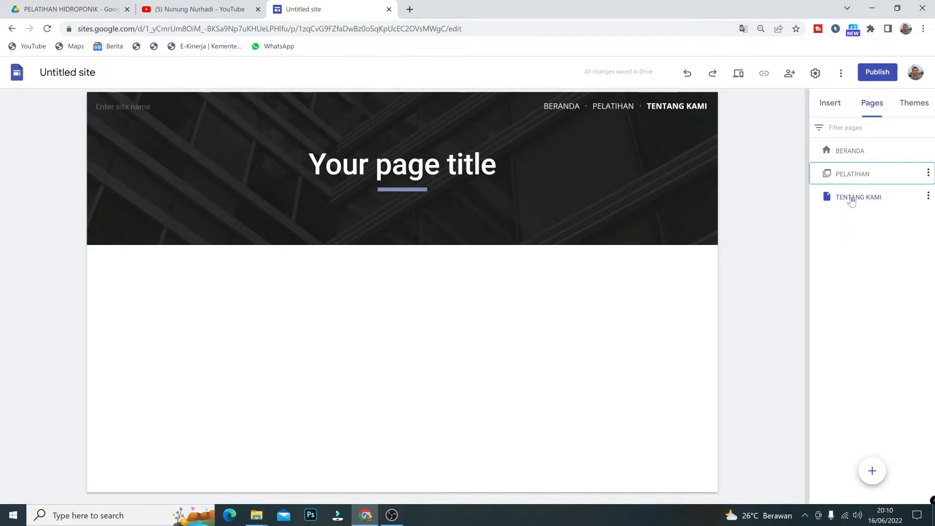
left_click(849, 151)
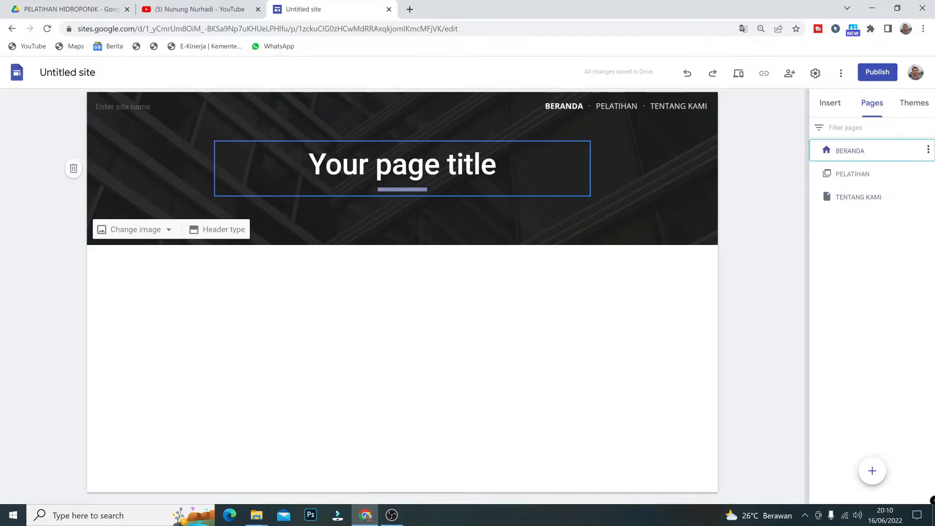
left_click(868, 198)
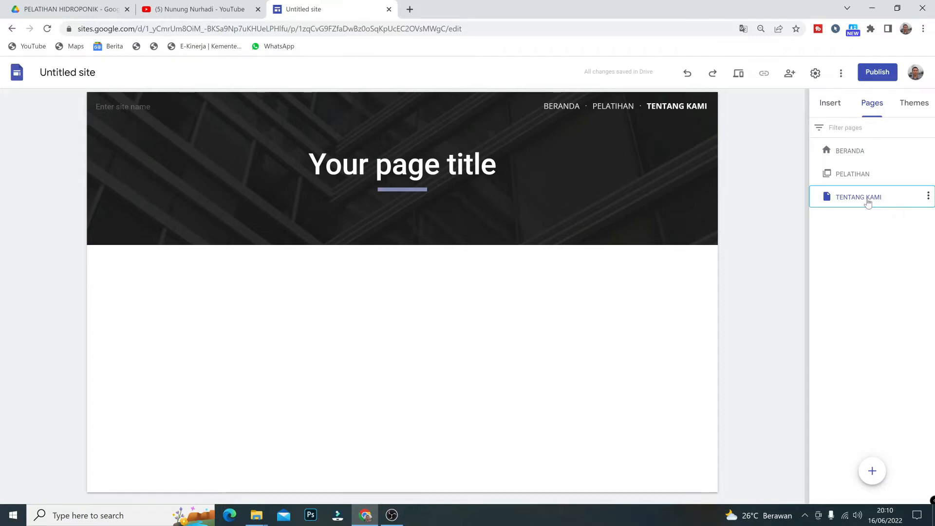
left_click(848, 152)
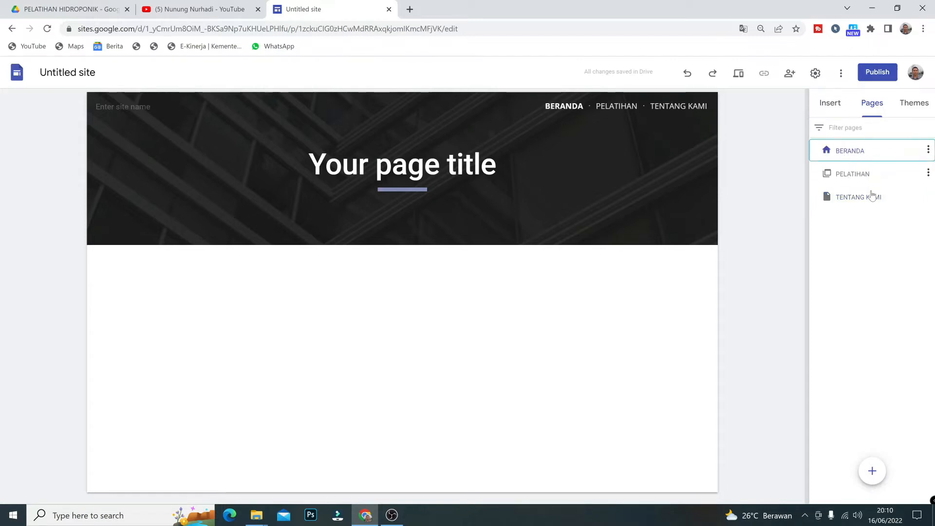
left_click(859, 200)
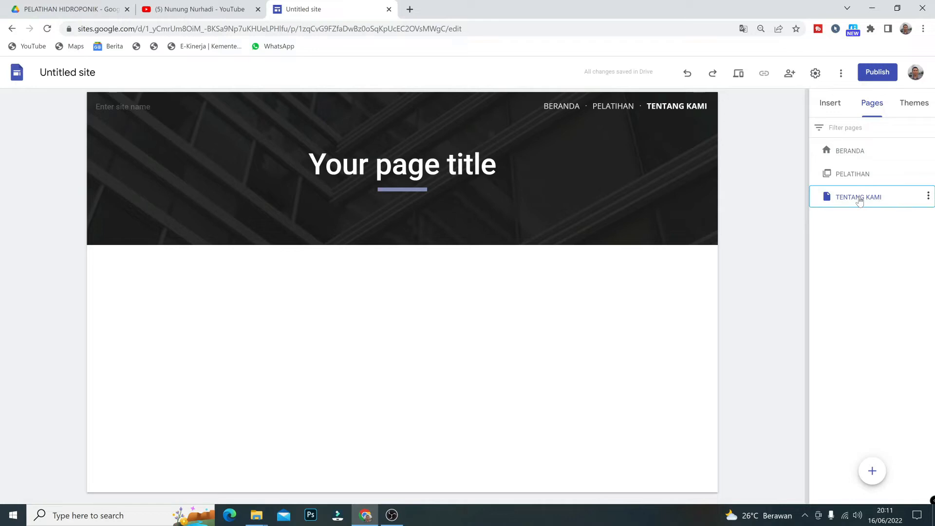
- Apply the Diplomat theme to the whole site
left_click(847, 175)
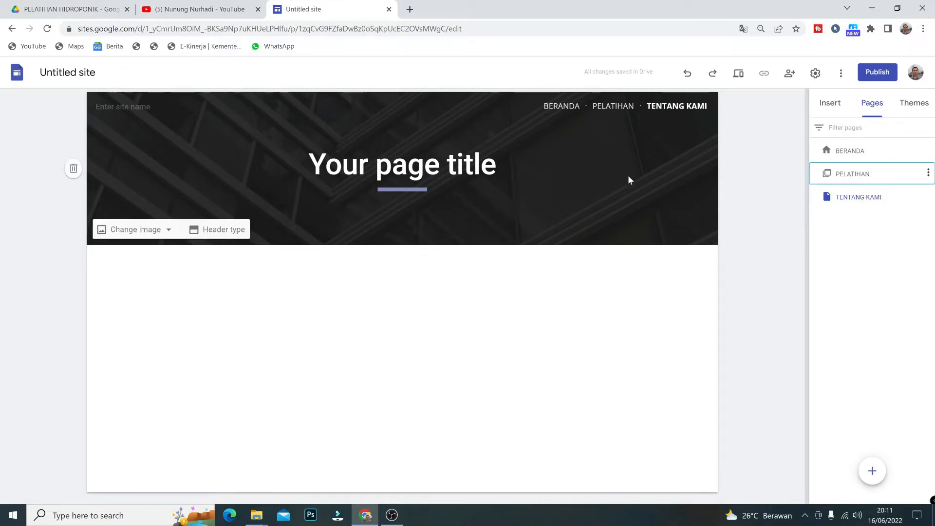
left_click(914, 103)
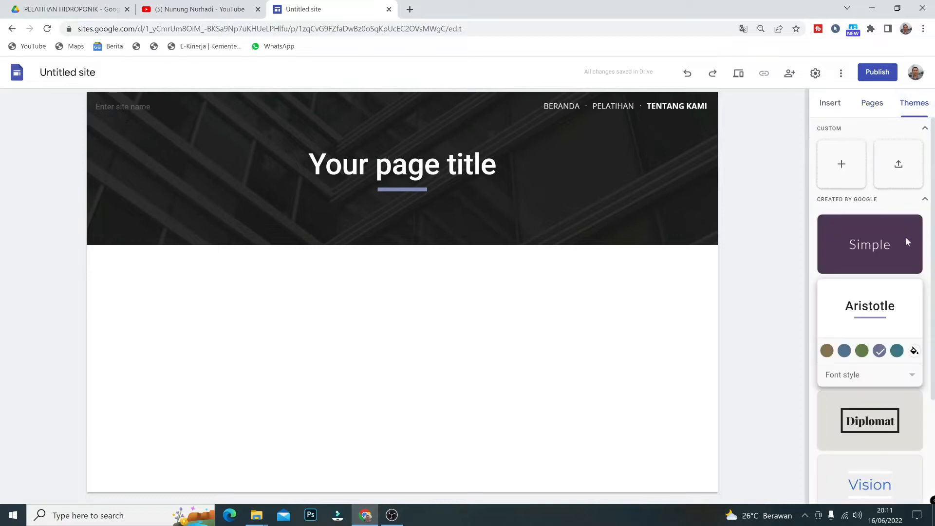
left_click(889, 422)
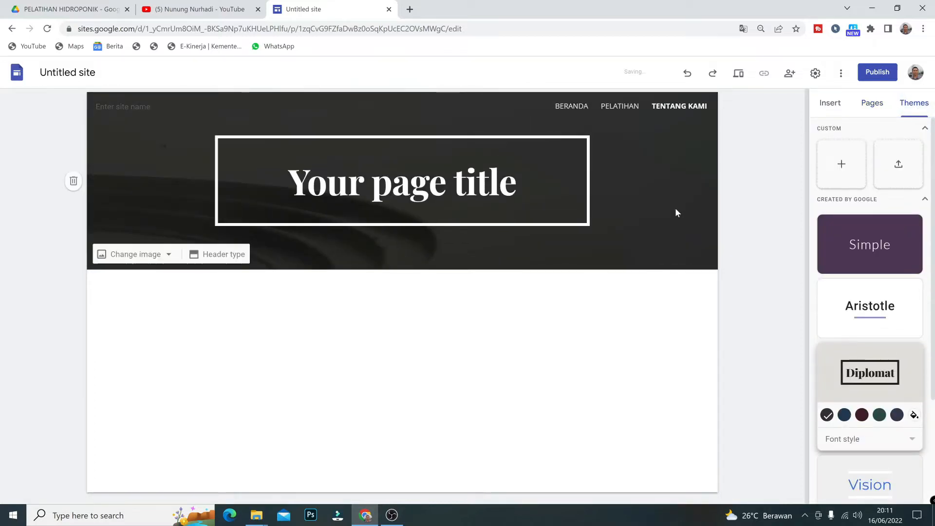
- Move the TENTANG KAMI page between BERANDA and PELATIHAN in the page order
left_click(868, 108)
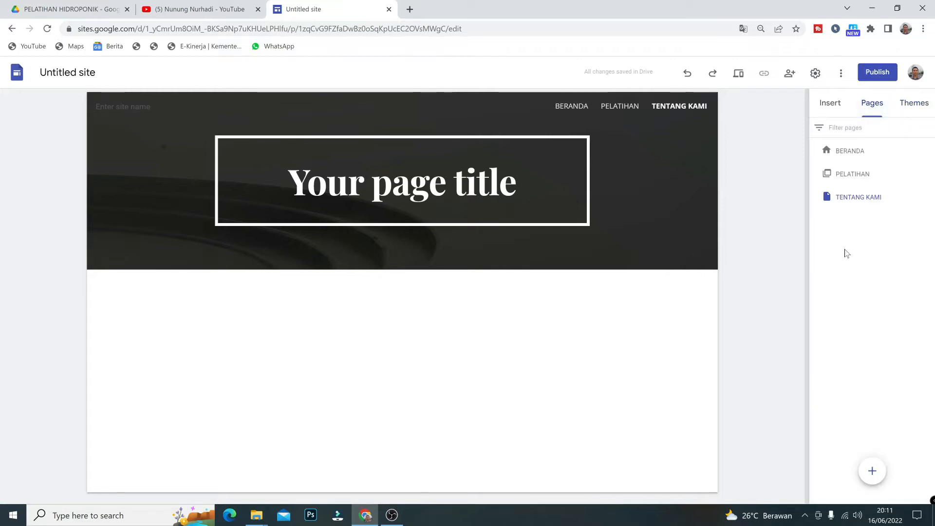
left_click(844, 152)
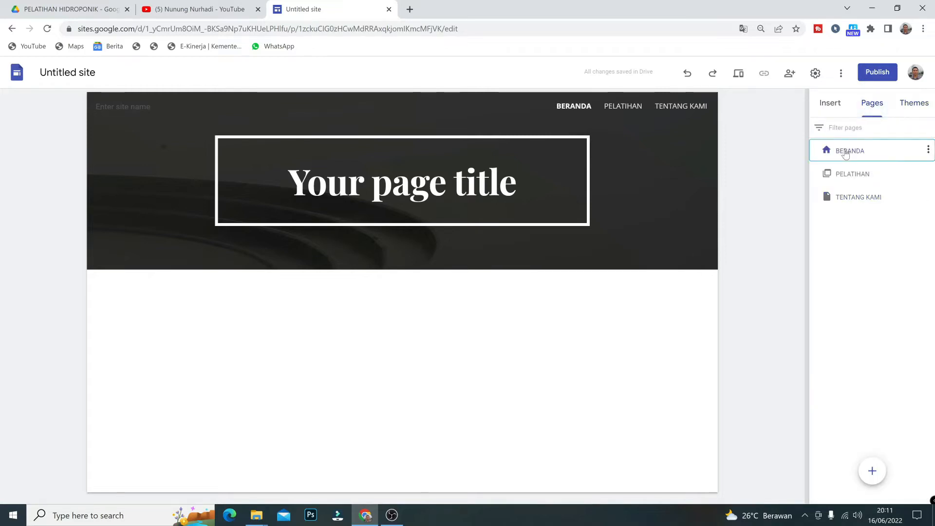
left_click(853, 203)
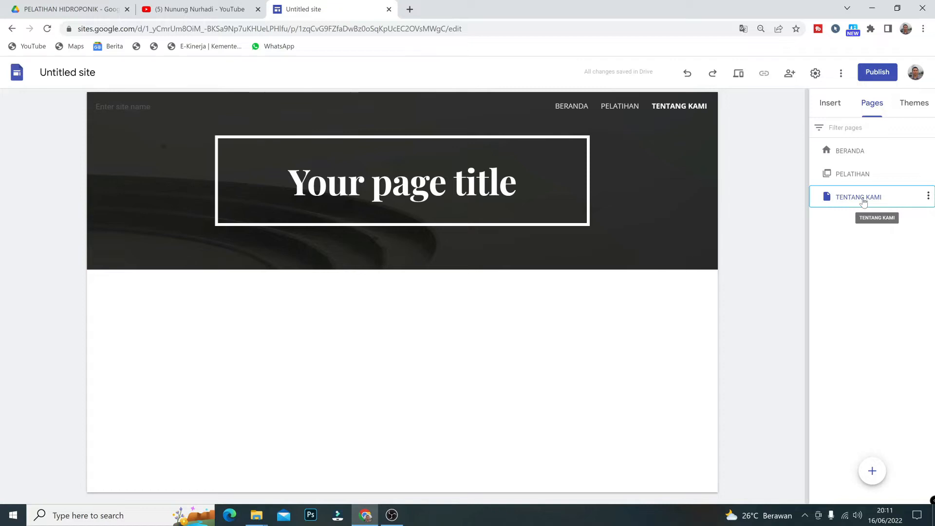
left_click_drag(860, 199, 863, 165)
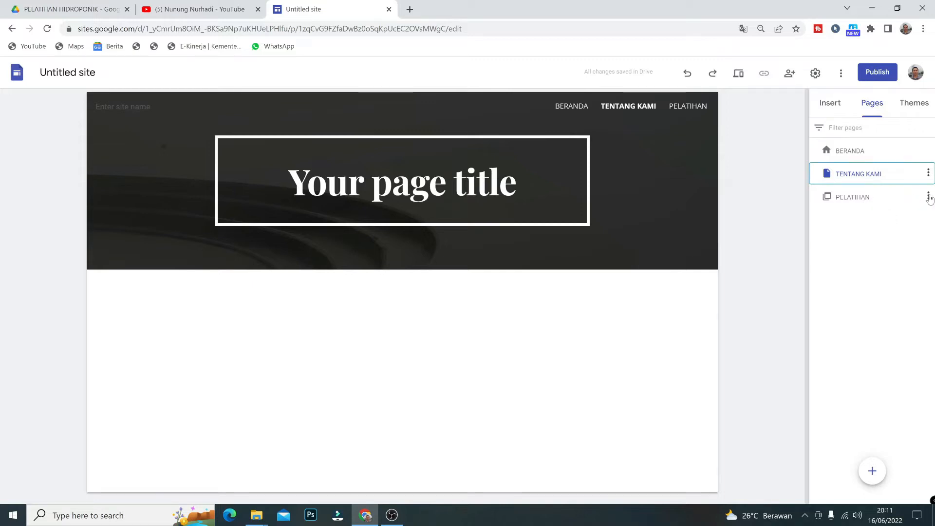
- Add a subpage named HIDROPONIK under the PELATIHAN menu section
left_click(928, 197)
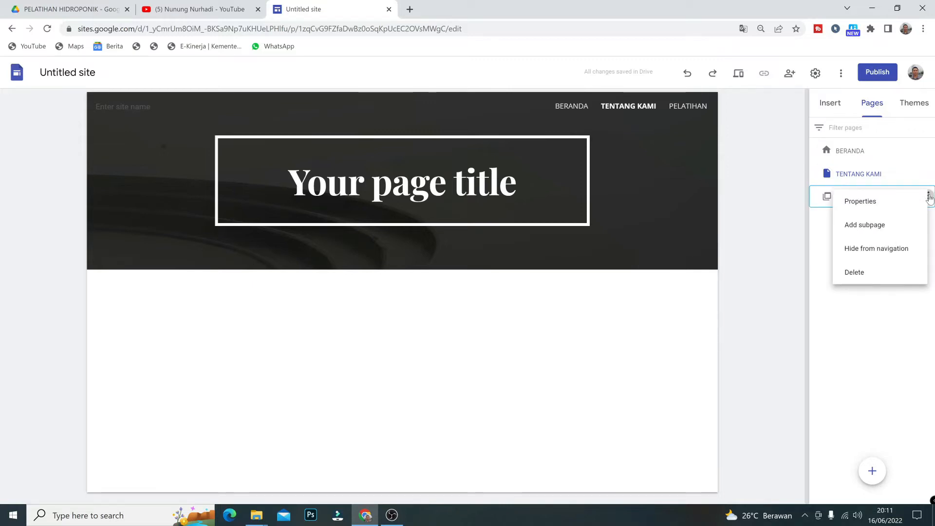
left_click(876, 229)
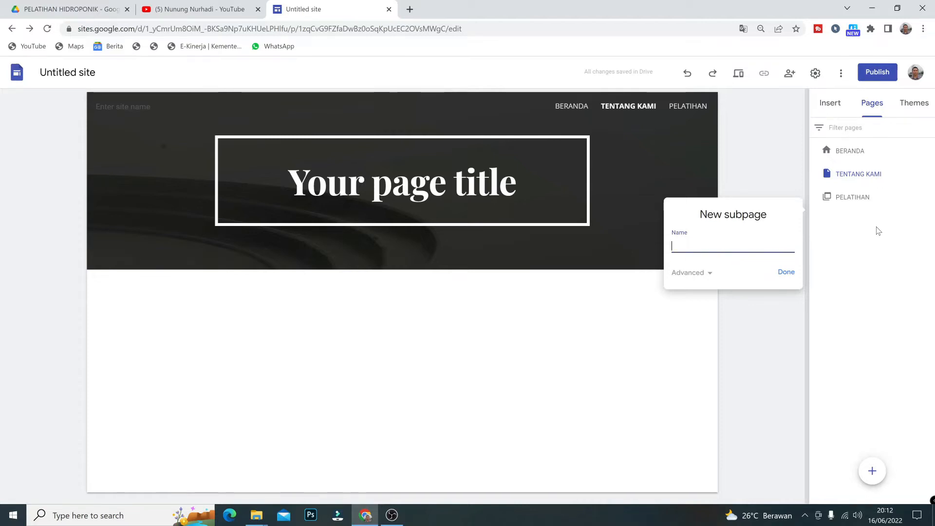
type("HIDROPONIK")
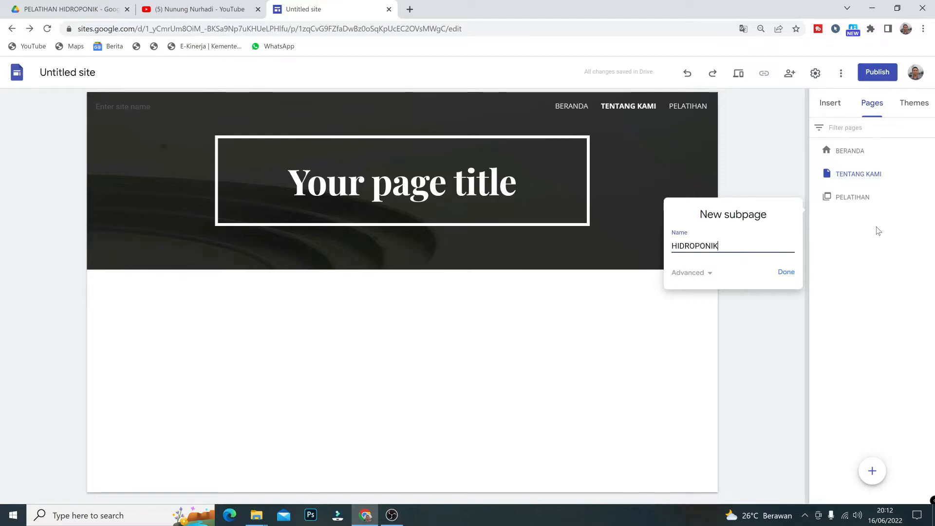
left_click(780, 281)
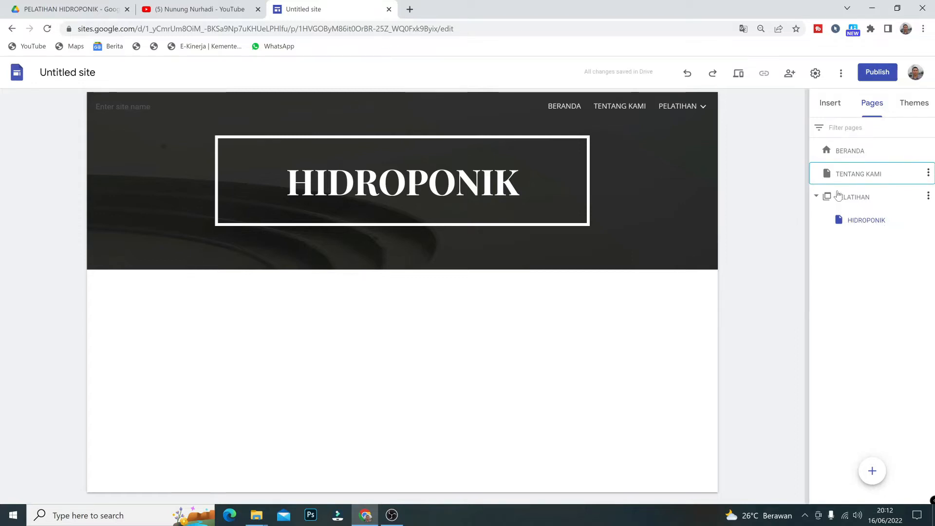
- Add a subpage named BUDIDAYA BAWANG MERAH under the PELATIHAN menu section
left_click(928, 197)
left_click(884, 225)
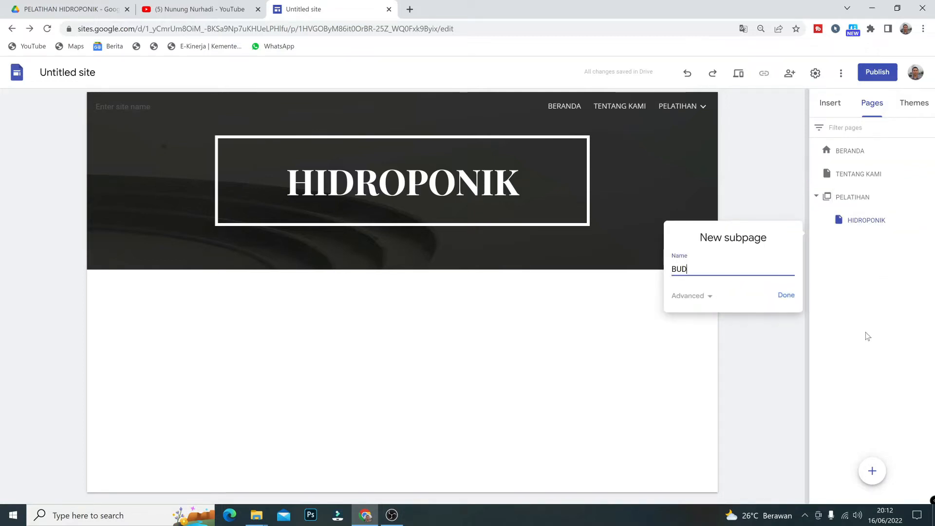
type("BUDIDAYA BAWANG MERAH")
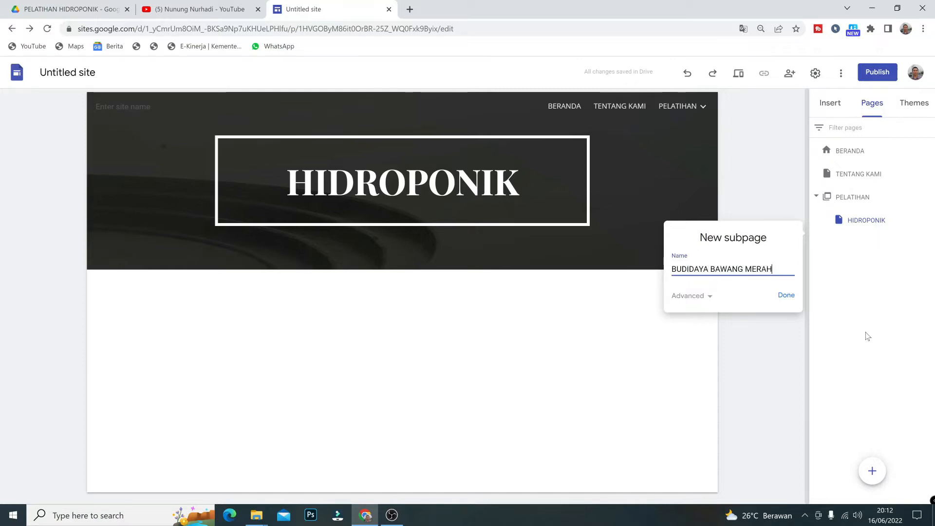
left_click(786, 295)
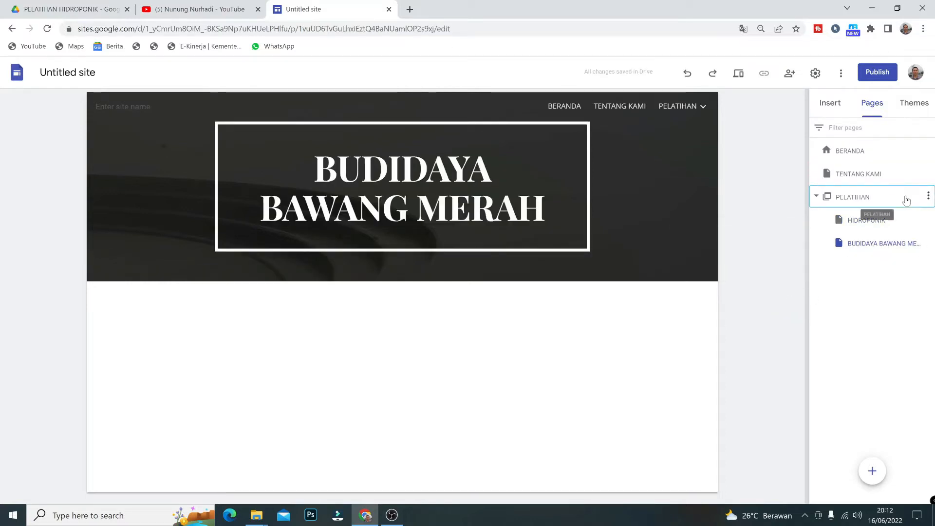
- Add a subpage named BUDIDAYA JERUK under PELATIHAN and check the section's entries in the site navigation
left_click(929, 197)
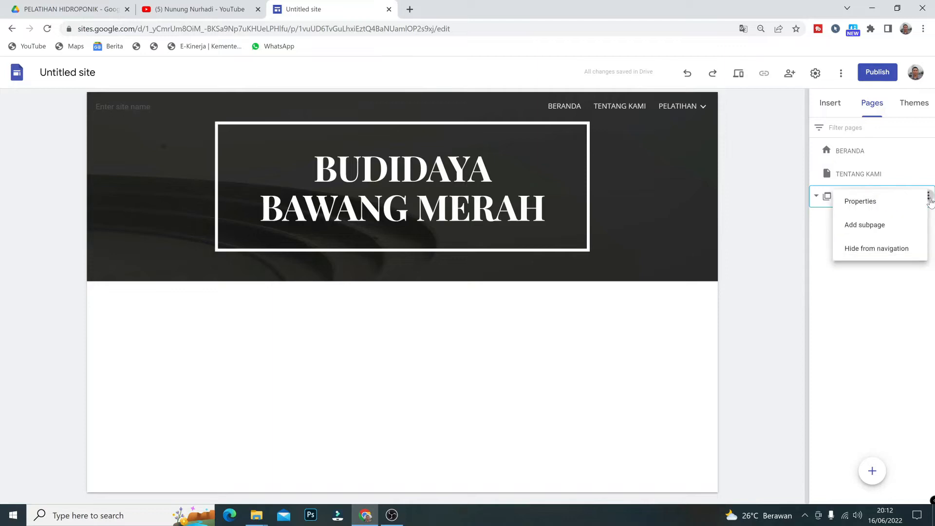
left_click(885, 226)
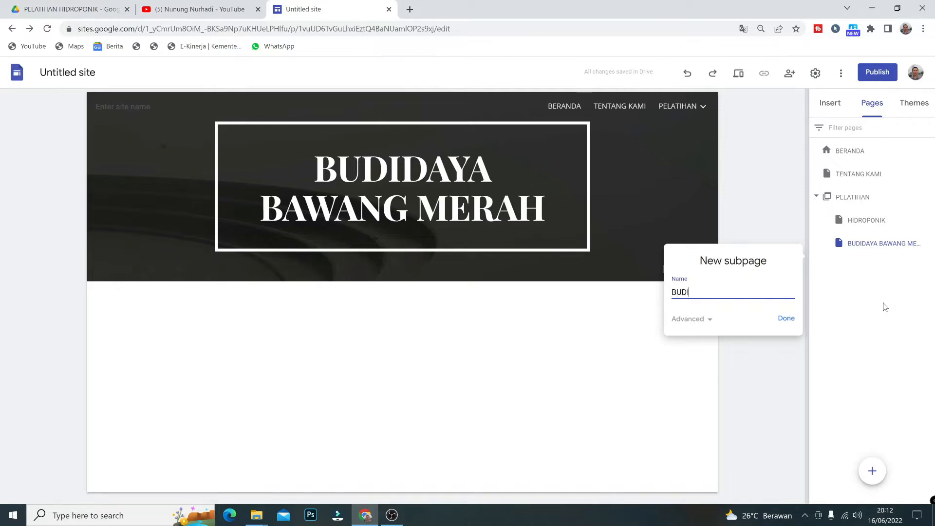
type("DAYA JERUK")
left_click(787, 320)
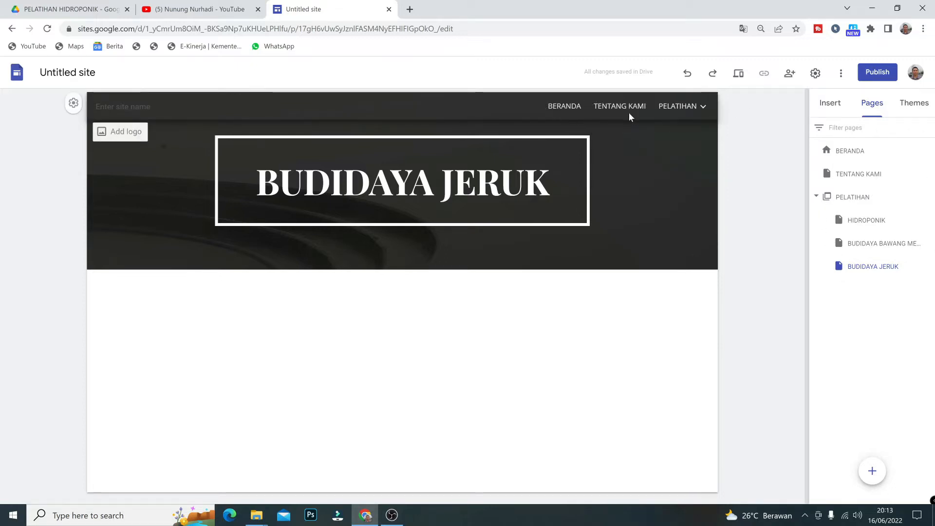
mouse_move(687, 110)
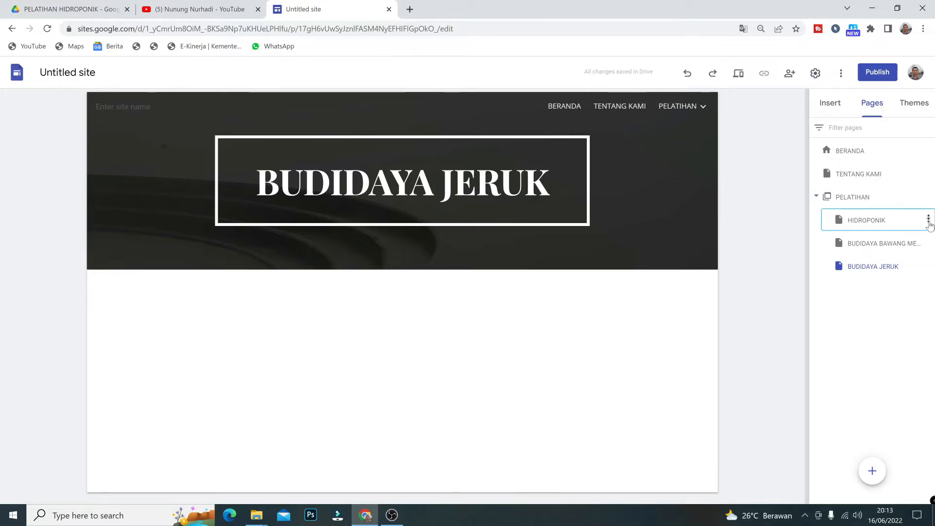
- Add a subpage named PRETEST under the HIDROPONIK page
left_click(929, 222)
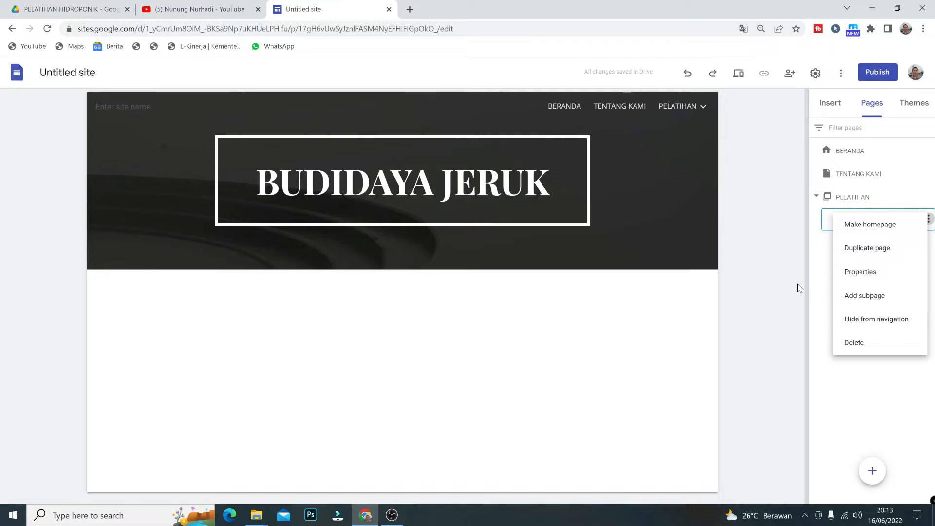
left_click(819, 276)
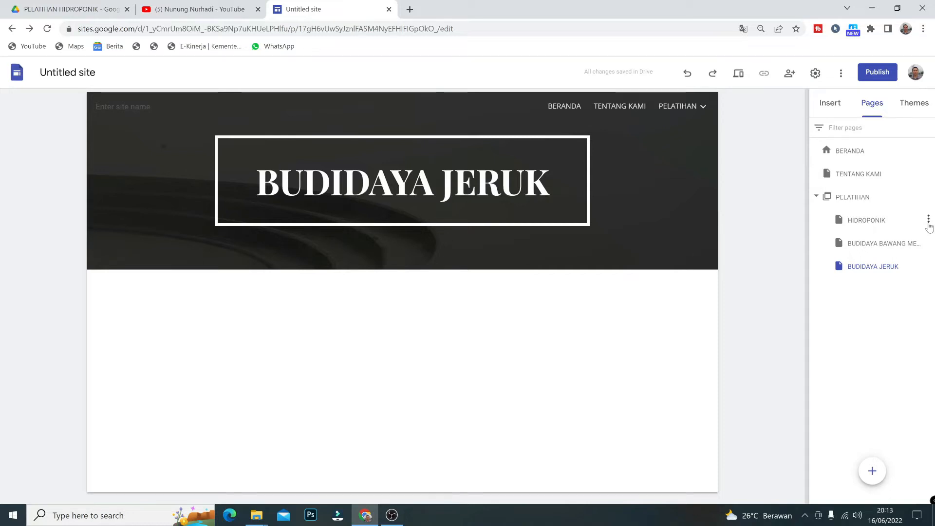
left_click(928, 221)
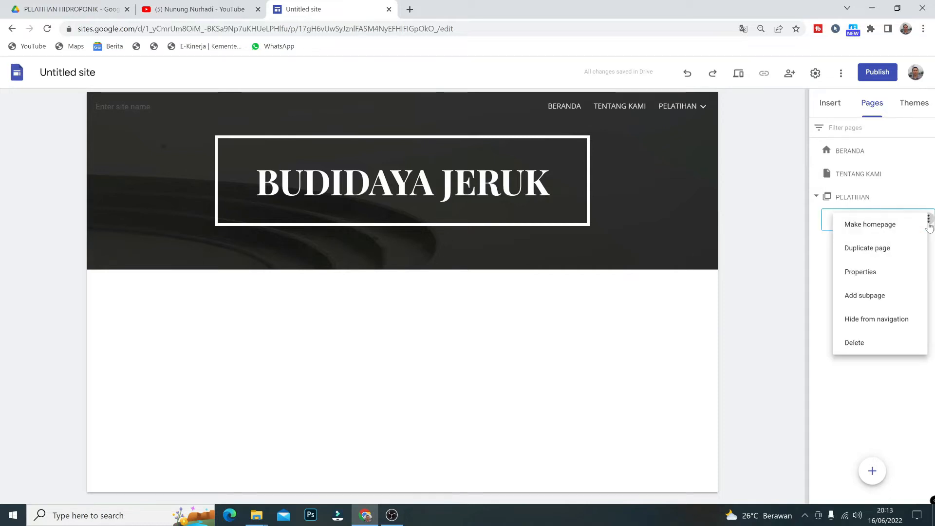
left_click(872, 296)
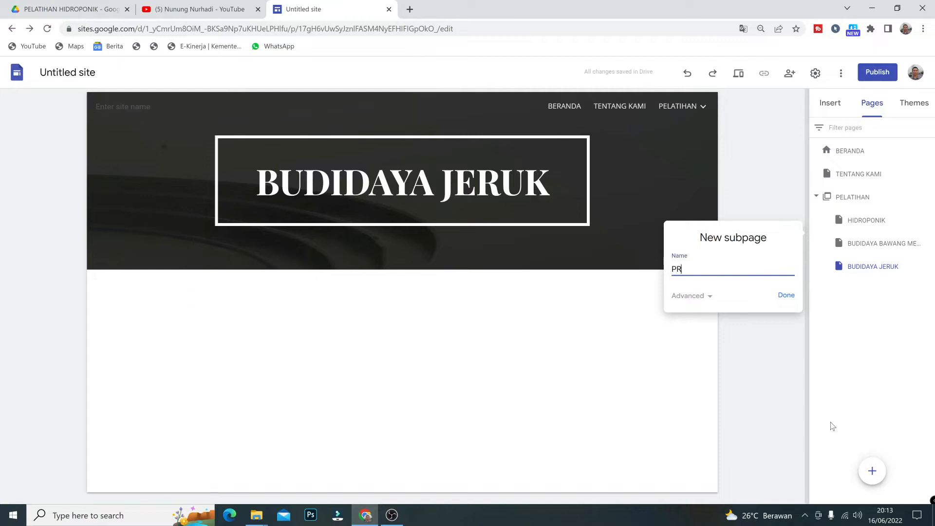
type("ET")
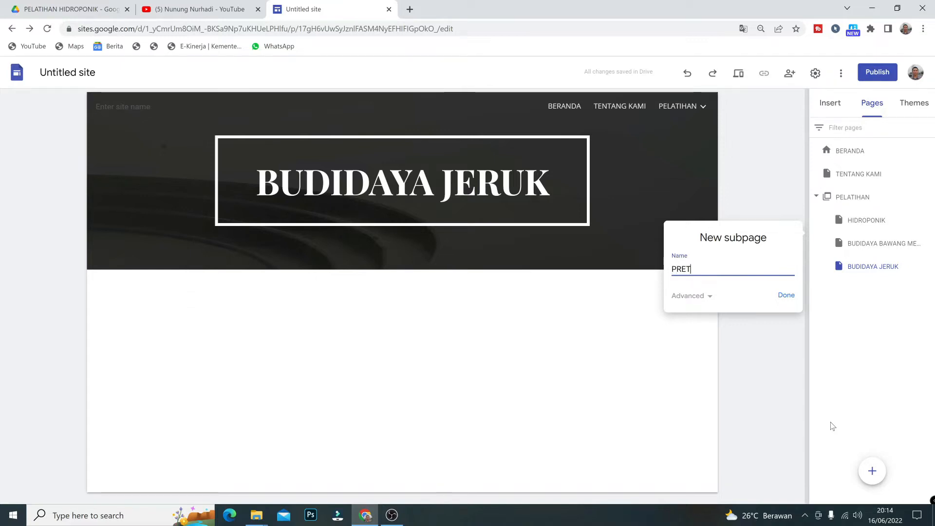
type("EST")
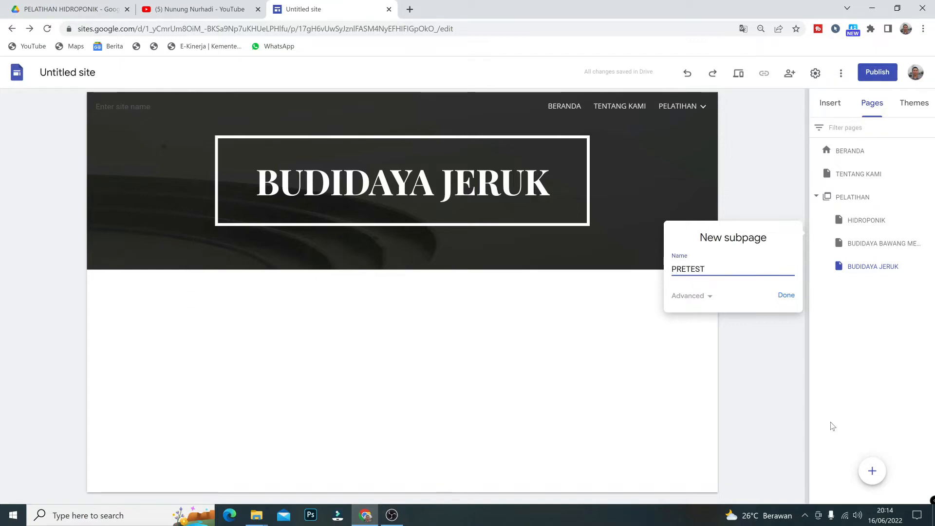
left_click(784, 296)
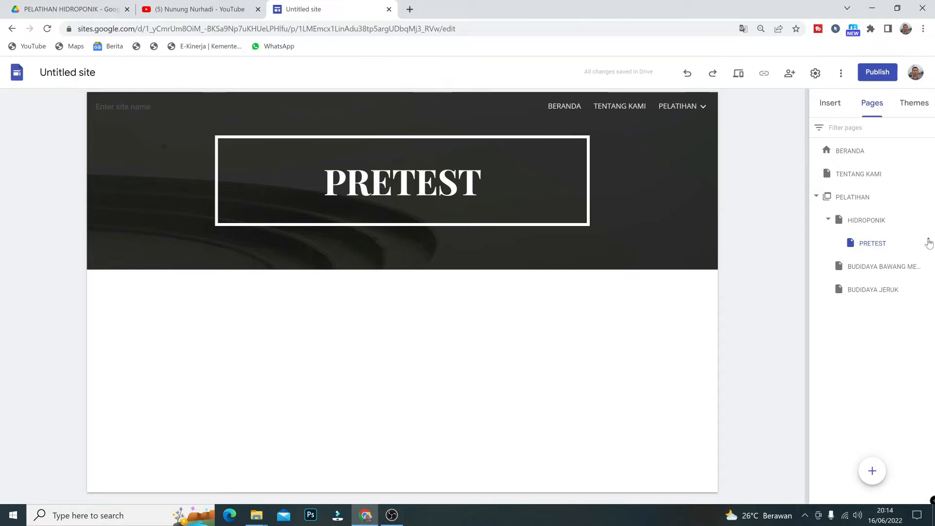
- Duplicate the PRETEST page and name the copy PENUGASAN
left_click(929, 243)
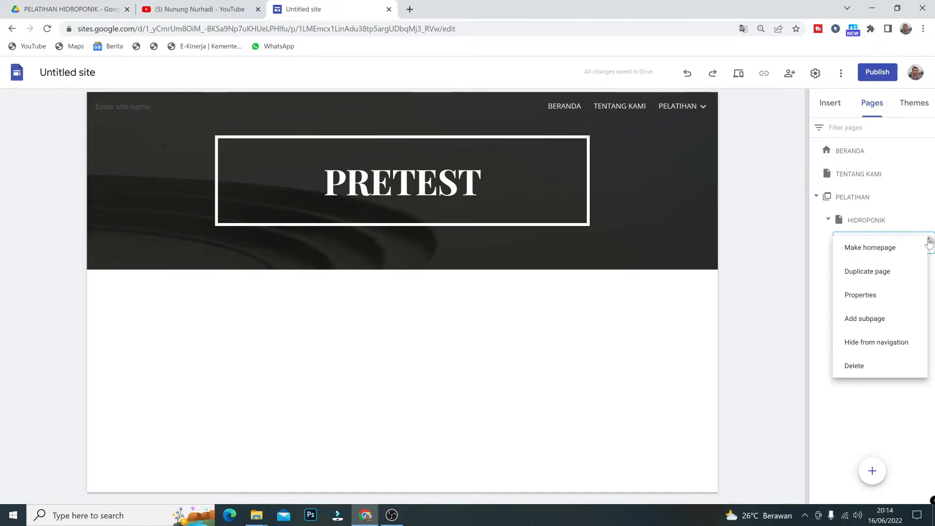
left_click(883, 271)
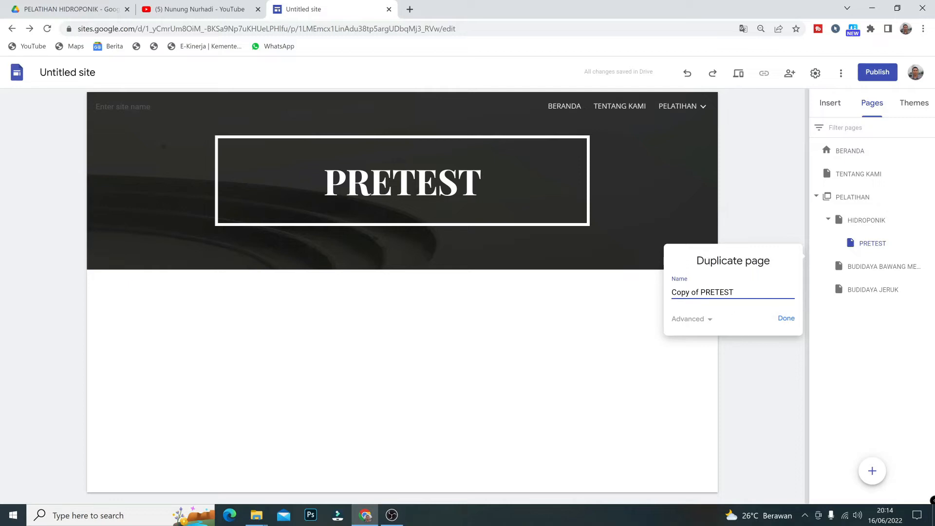
key("BackSpace")
key("BackSpace")
key("BackSpace")
key("BackSpace")
key("BackSpace")
key("BackSpace")
key("BackSpace")
key("BackSpace")
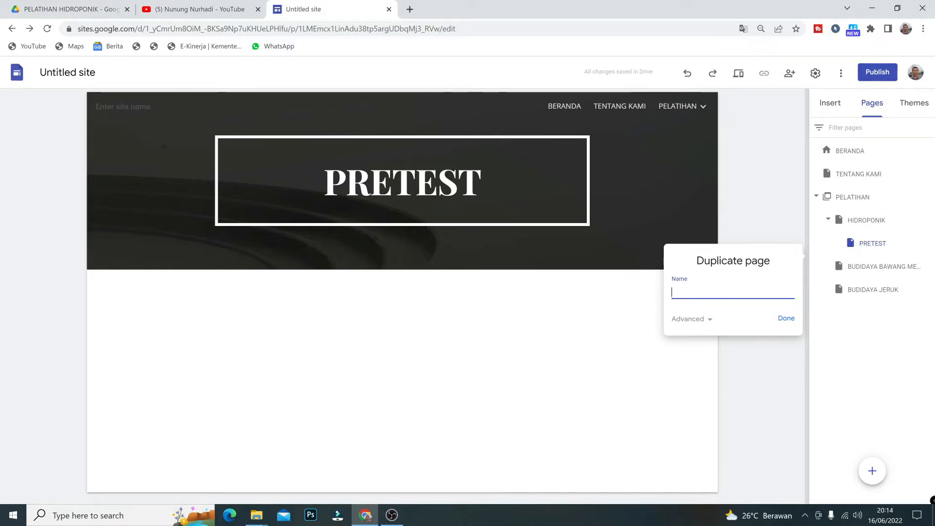
type("PENUGASAN")
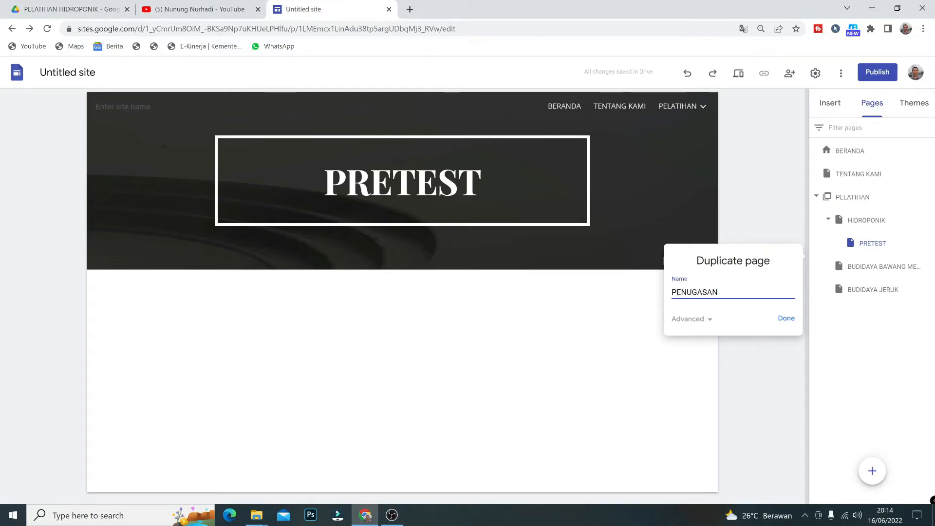
left_click(788, 323)
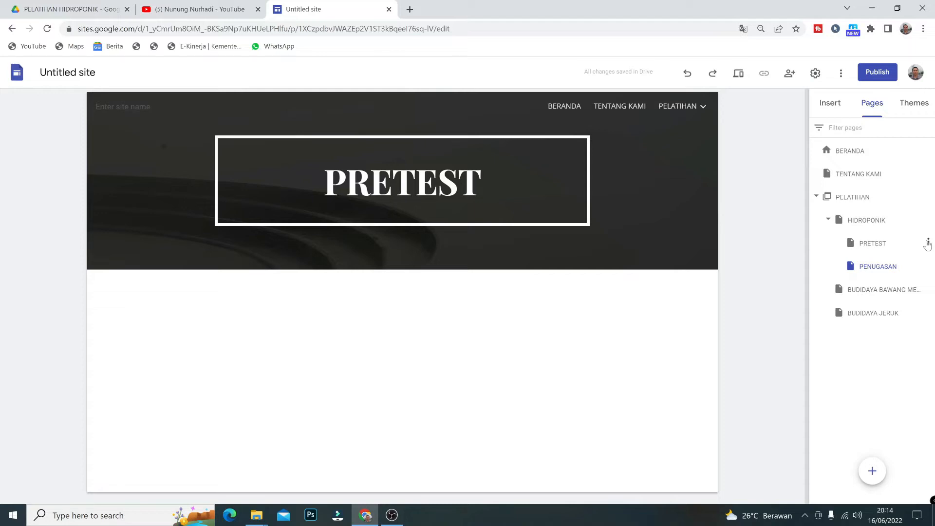
- Hide the PRETEST page from the navigation and check the HIDROPONIK entries in the site's PELATIHAN menu
left_click(928, 243)
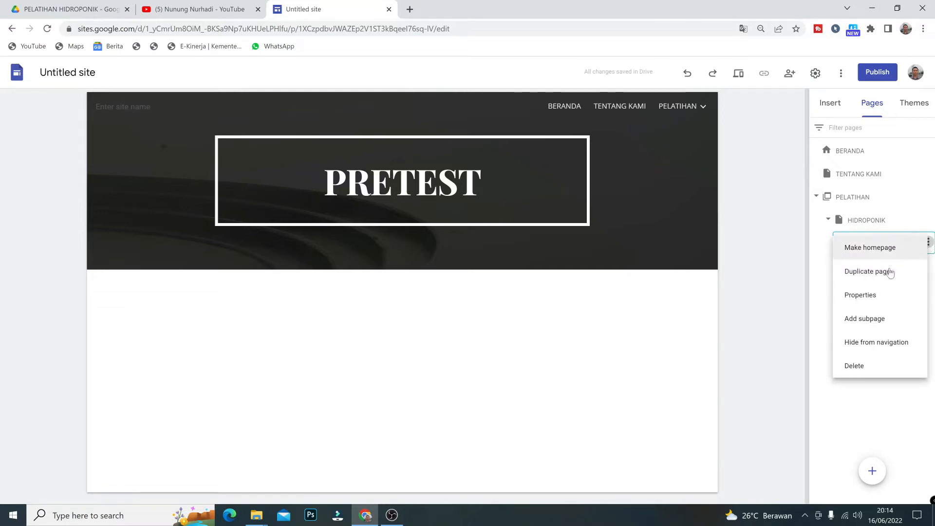
left_click(872, 344)
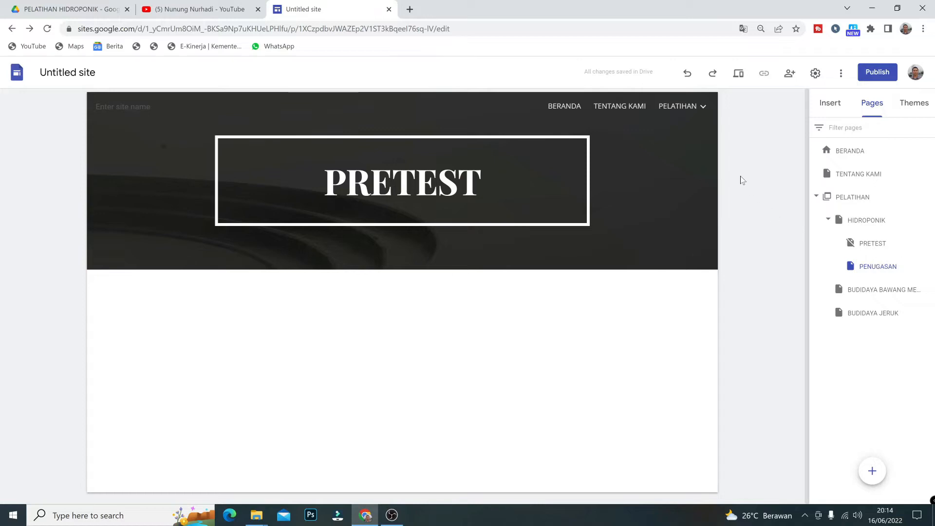
mouse_move(690, 119)
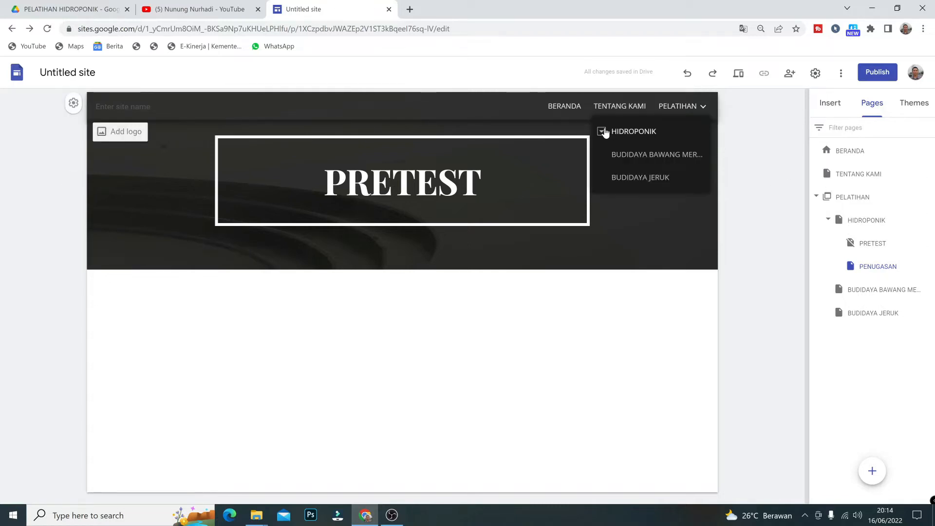
mouse_move(601, 132)
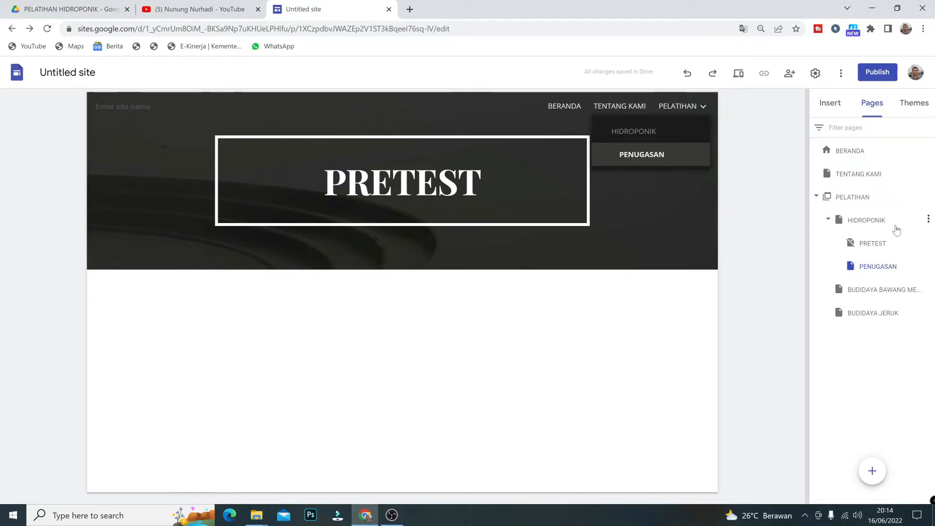
- Show the PRETEST page in the navigation again and check the HIDROPONIK entries in the site's PELATIHAN menu
left_click(929, 244)
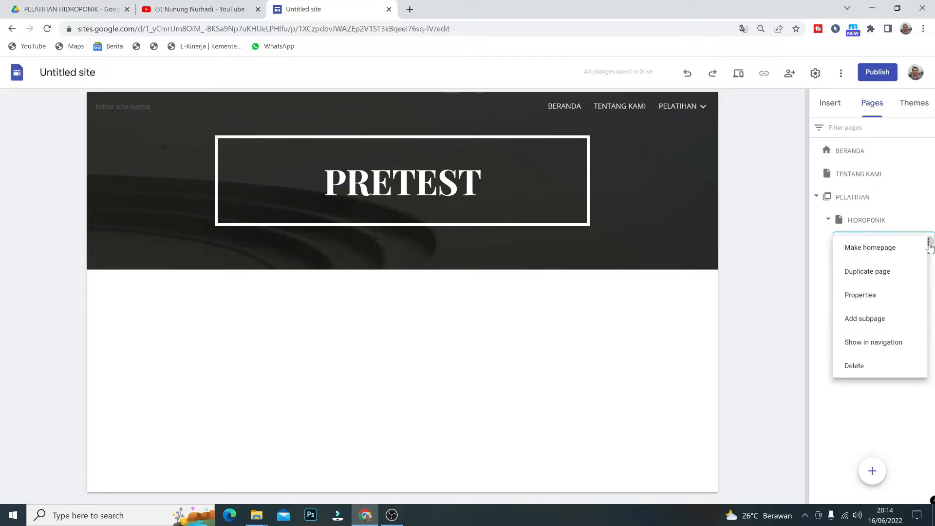
left_click(883, 343)
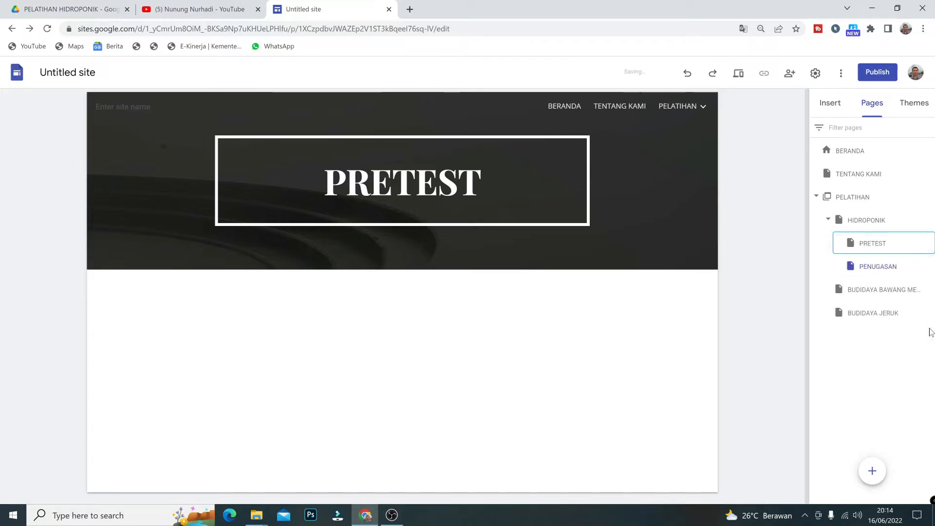
left_click(867, 250)
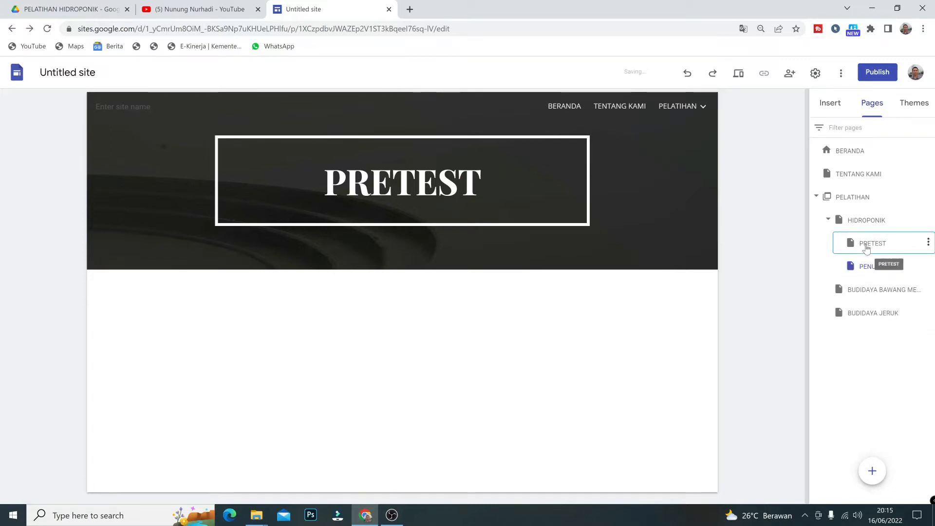
left_click(874, 270)
left_click(869, 251)
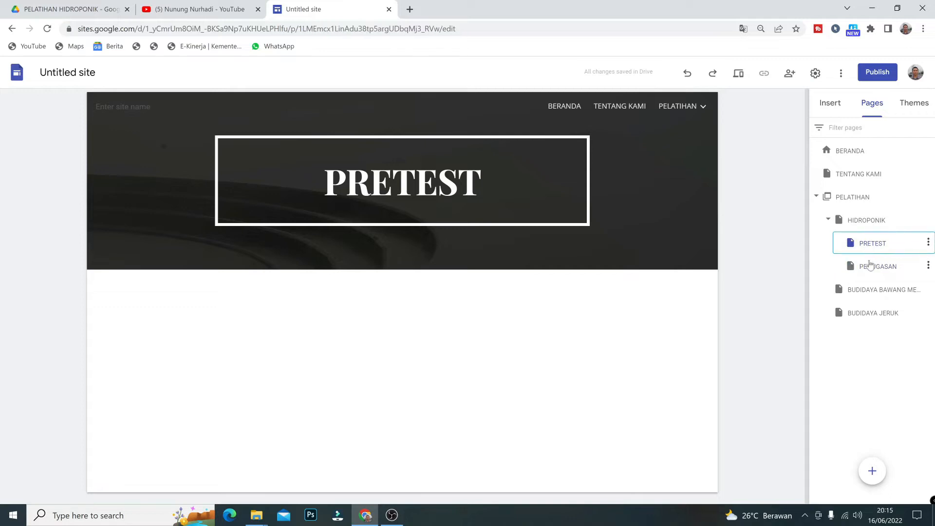
left_click(874, 267)
mouse_move(684, 111)
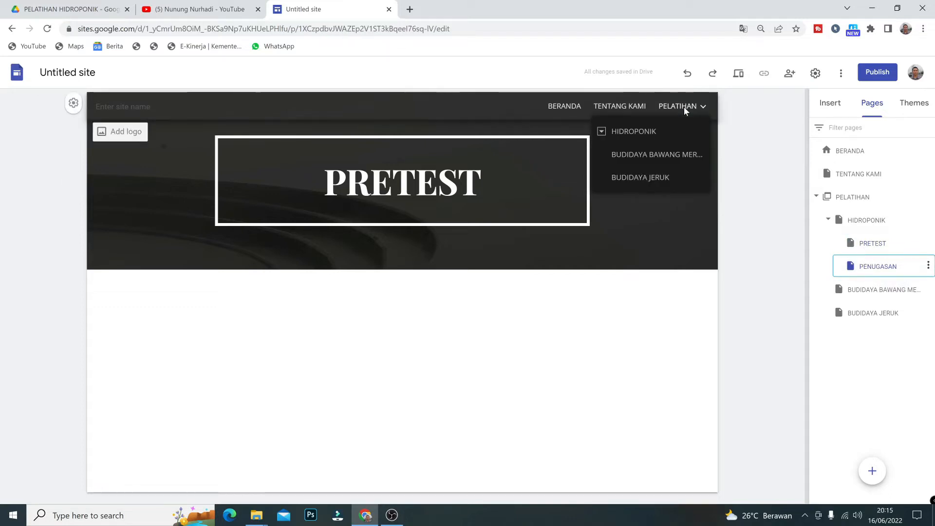
left_click(602, 131)
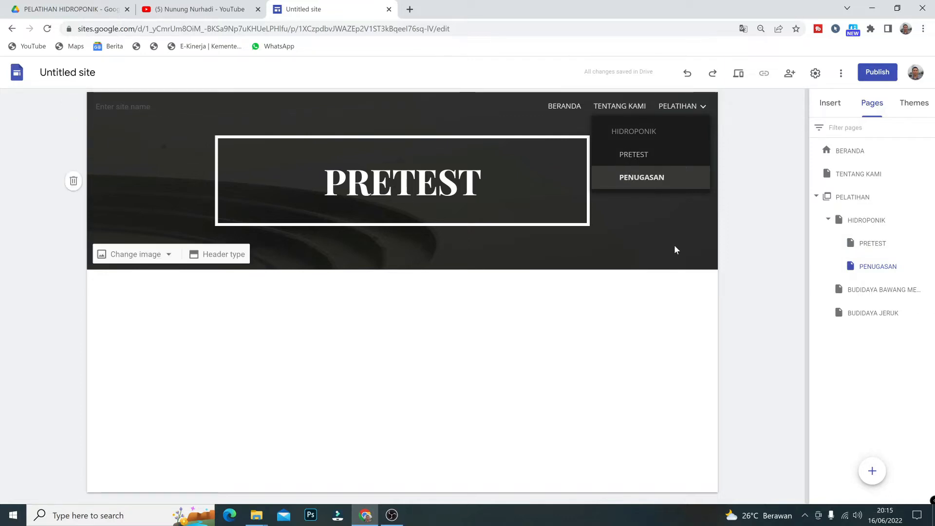
- Hide both the PRETEST and PENUGASAN pages from the navigation and check the site's PELATIHAN menu
left_click(928, 244)
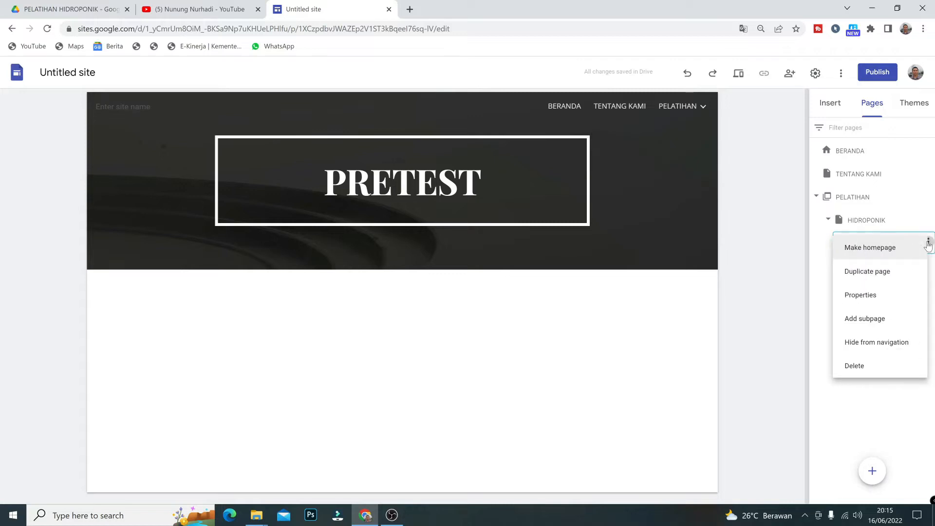
left_click(874, 348)
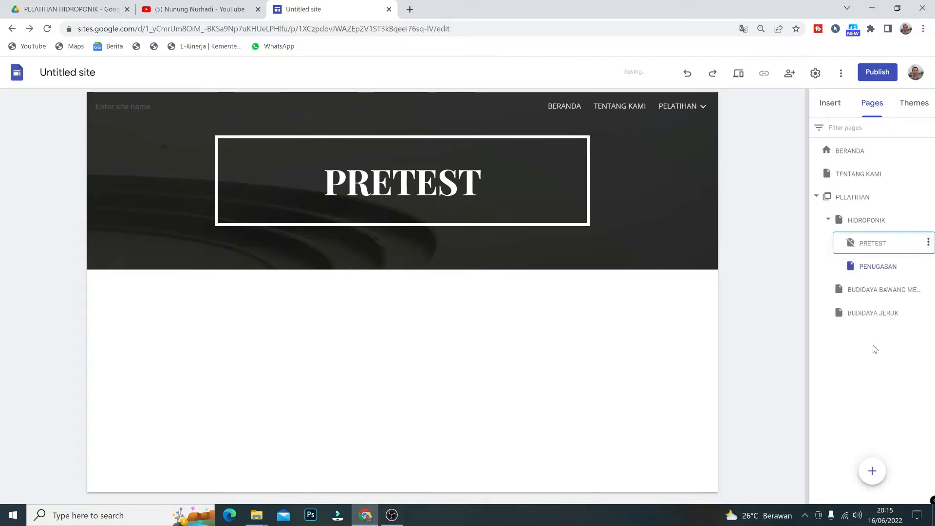
left_click(929, 266)
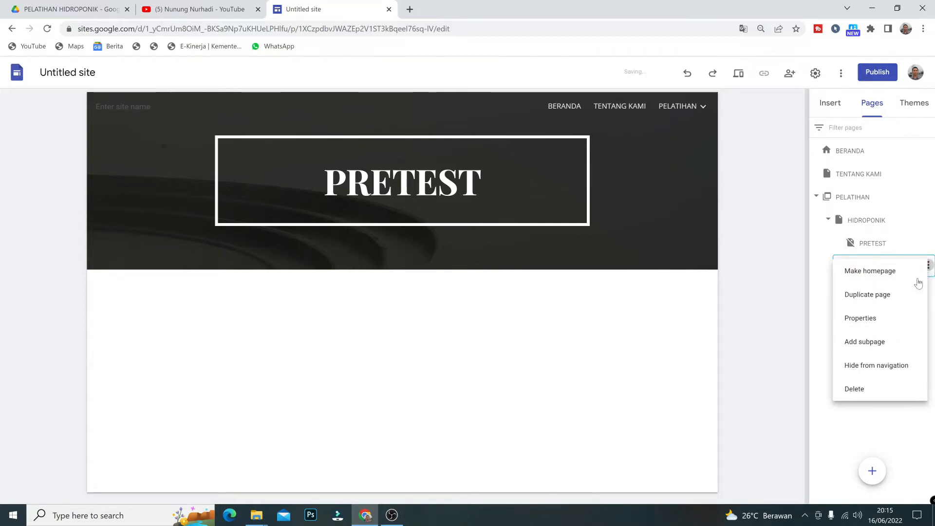
left_click(875, 366)
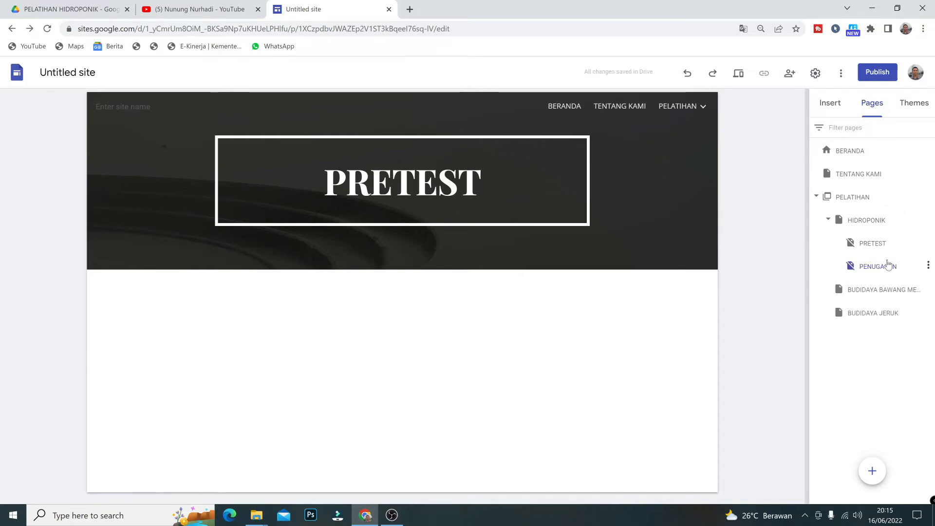
mouse_move(677, 106)
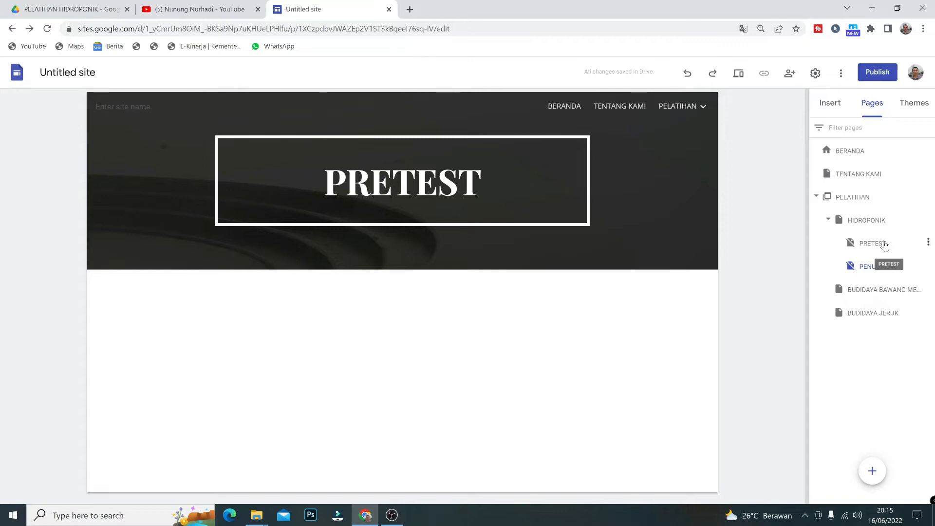
left_click(687, 108)
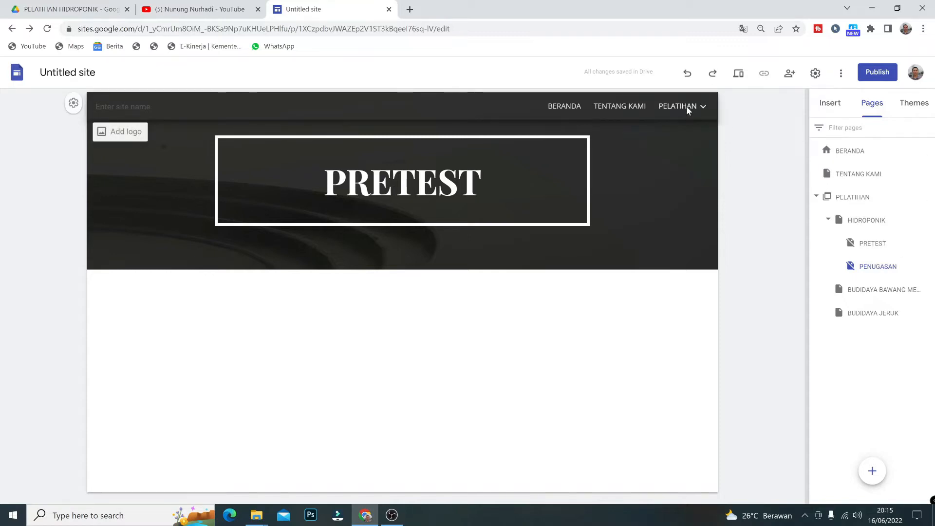
left_click(687, 108)
- Examine the BERANDA and TENTANG KAMI pages, comparing the insertable content elements with the site's page list
left_click(846, 155)
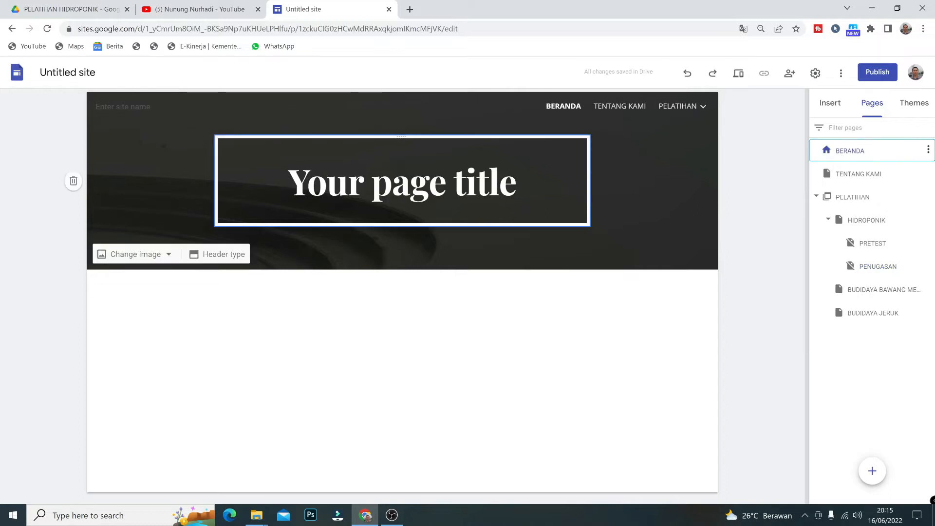
left_click(830, 105)
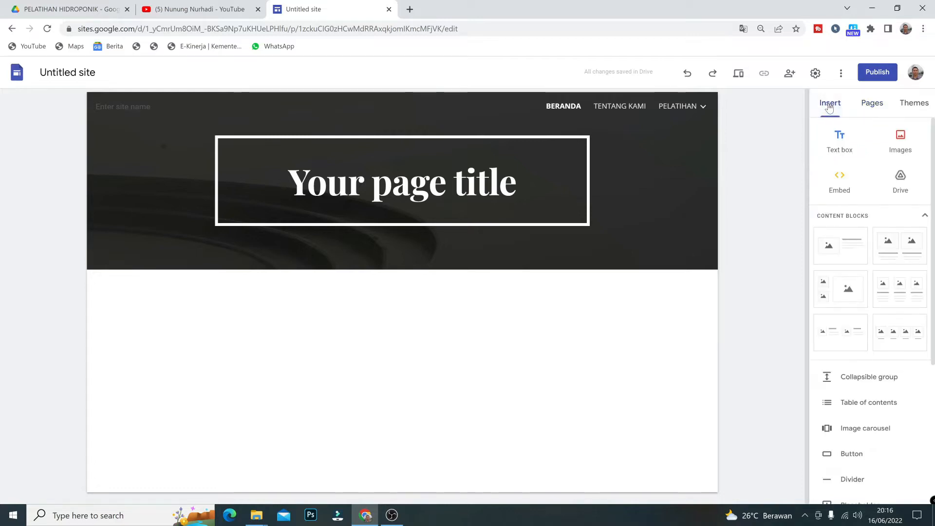
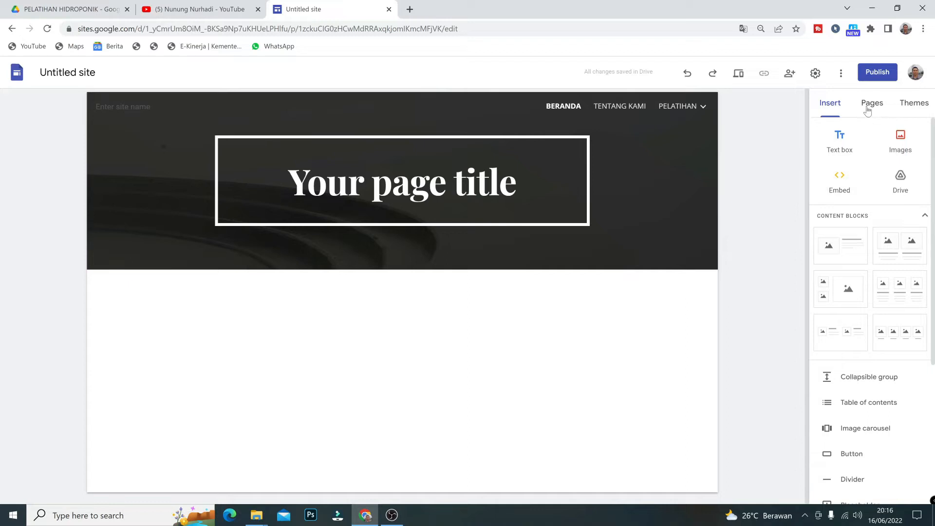
left_click(868, 108)
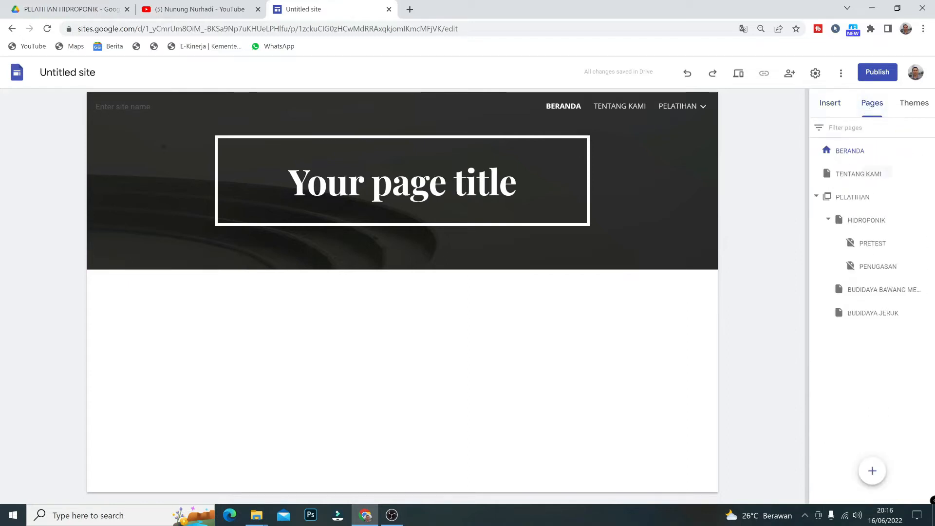
left_click(833, 107)
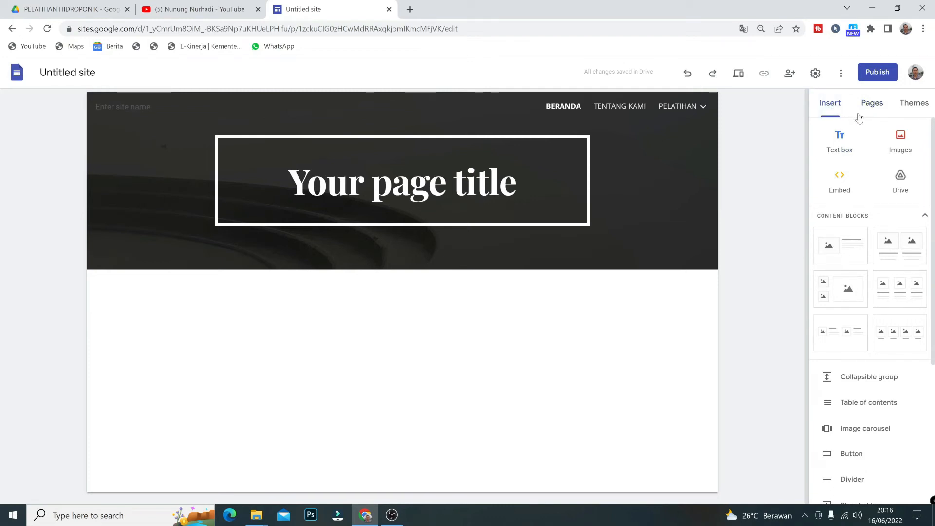
left_click(871, 105)
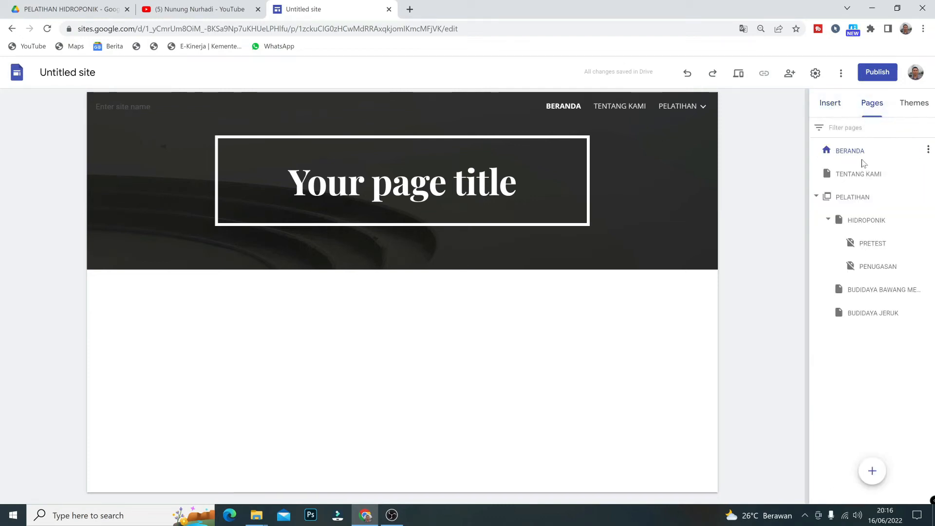
left_click(829, 109)
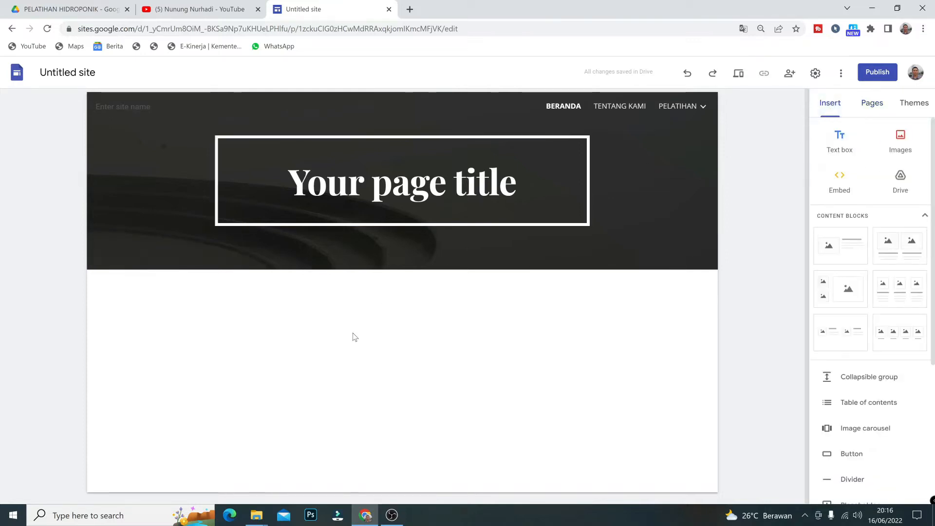
left_click(880, 108)
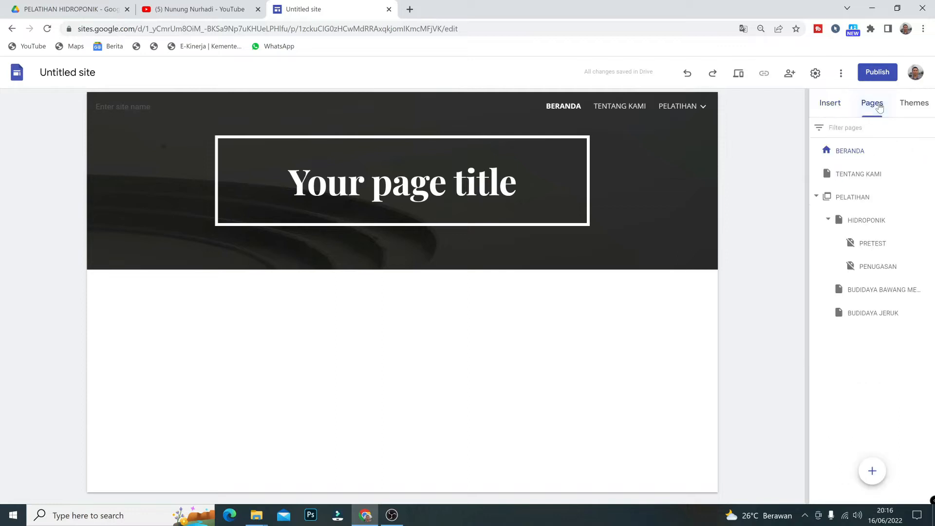
left_click(863, 180)
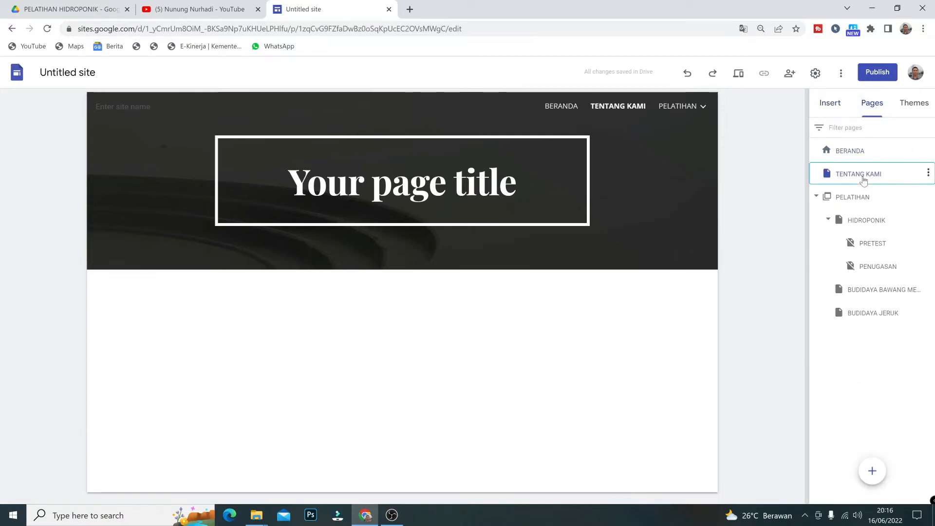
- Add a text box reading "HIDROPONIK ADALAH...." below the header of the HIDROPONIK page
left_click(865, 223)
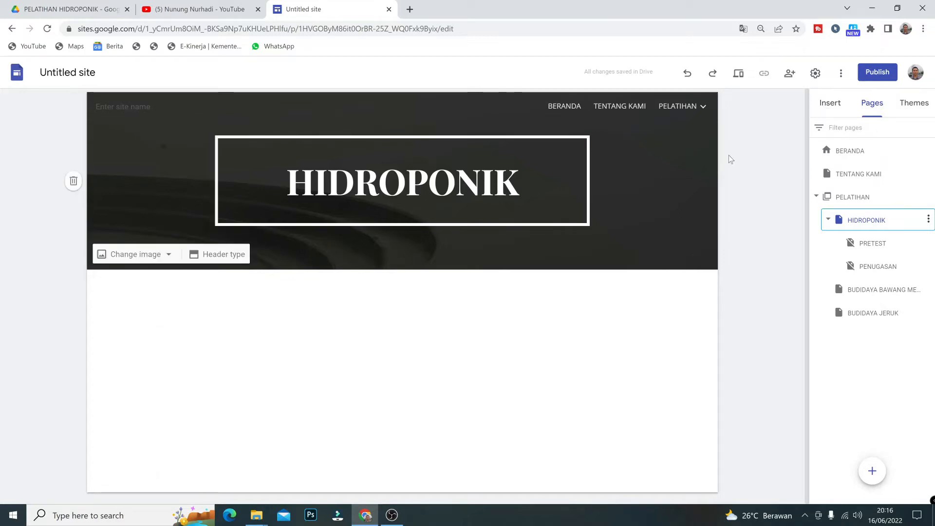
left_click(834, 108)
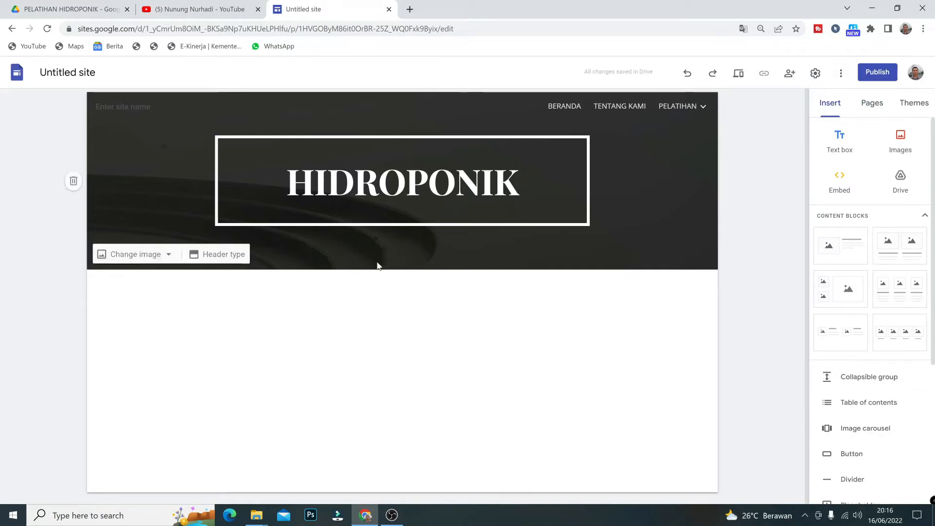
mouse_move(378, 482)
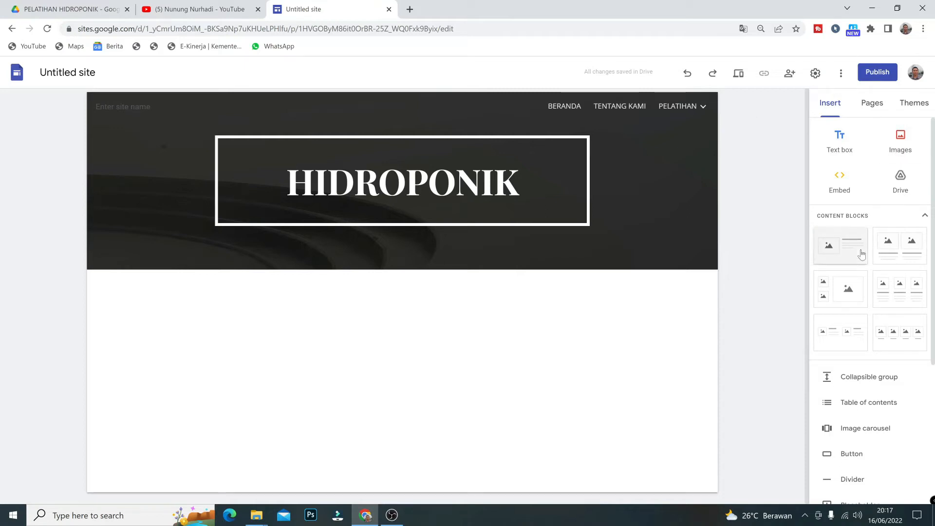
left_click(838, 147)
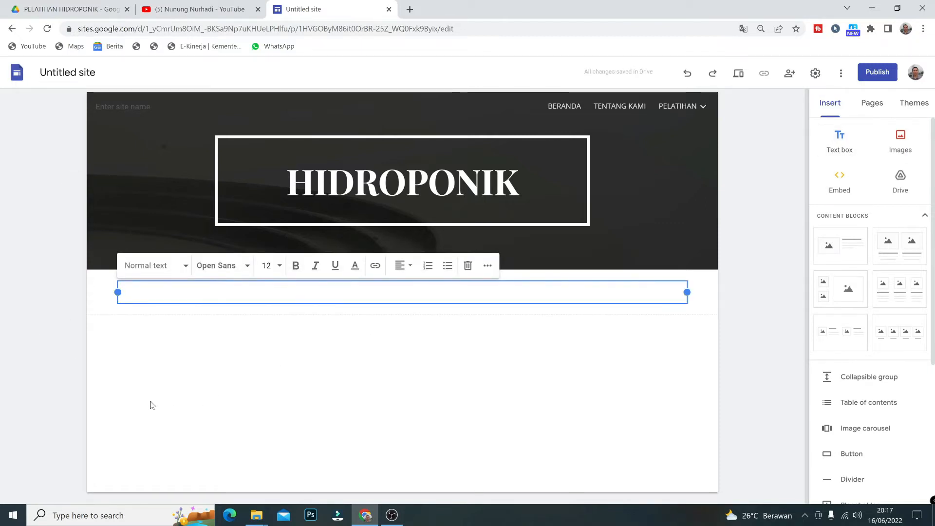
type("HIDROPONIK ADALAH....")
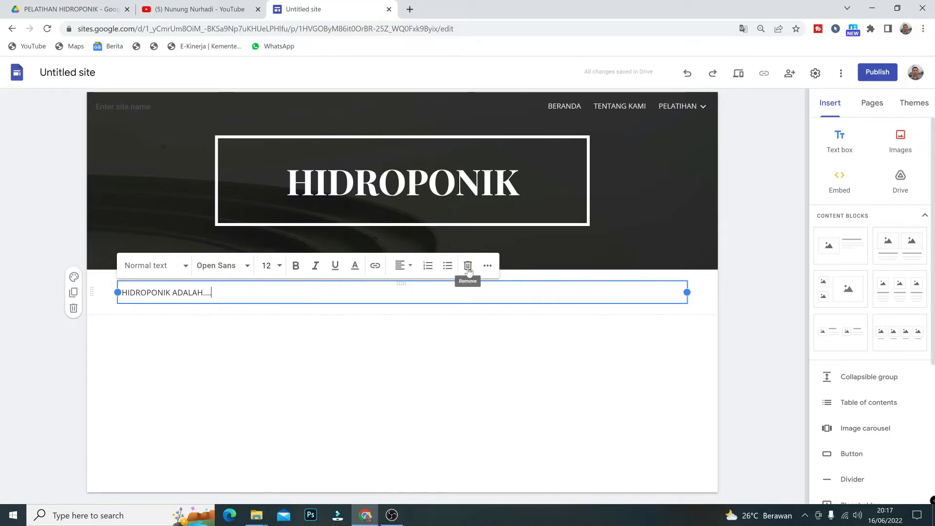
left_click(492, 267)
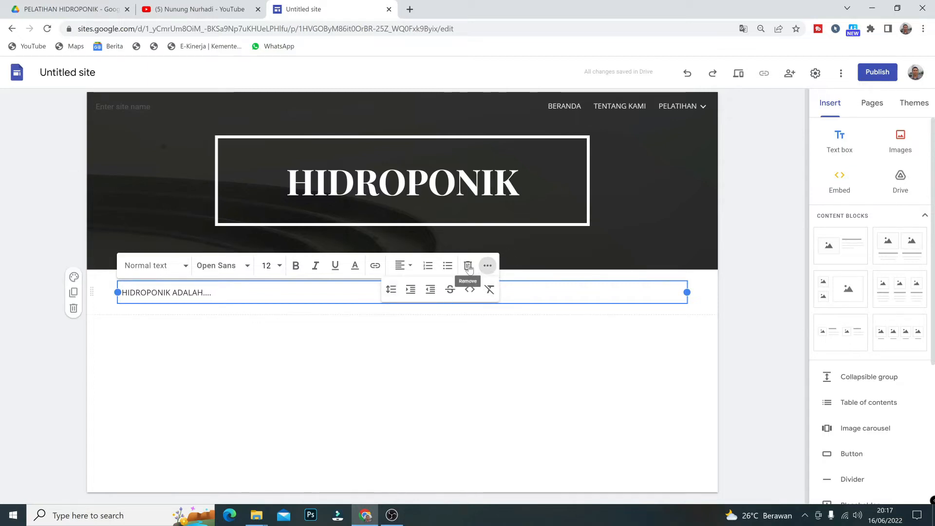
left_click(245, 354)
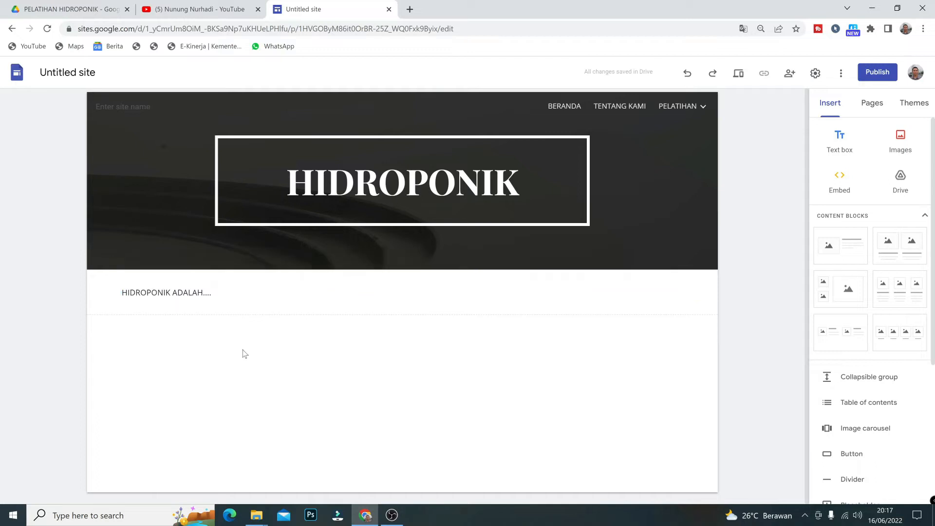
left_click(161, 293)
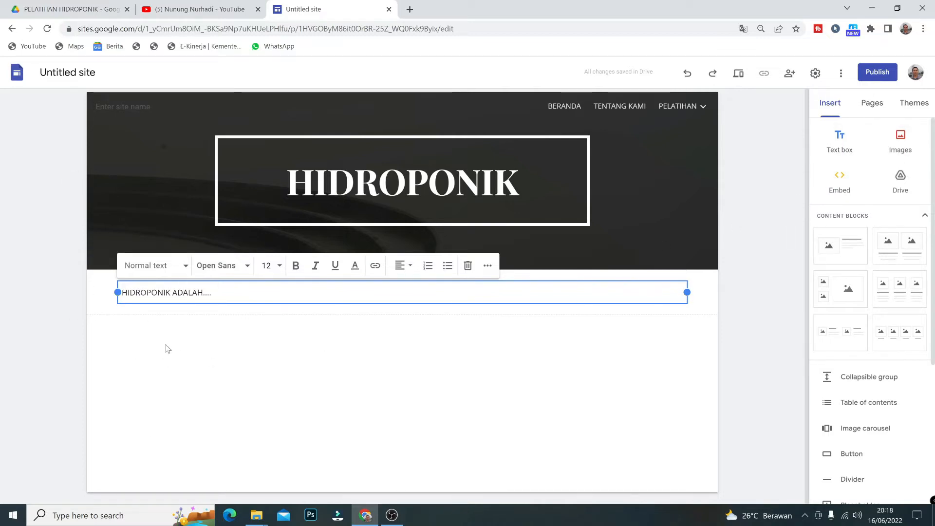
left_click(142, 326)
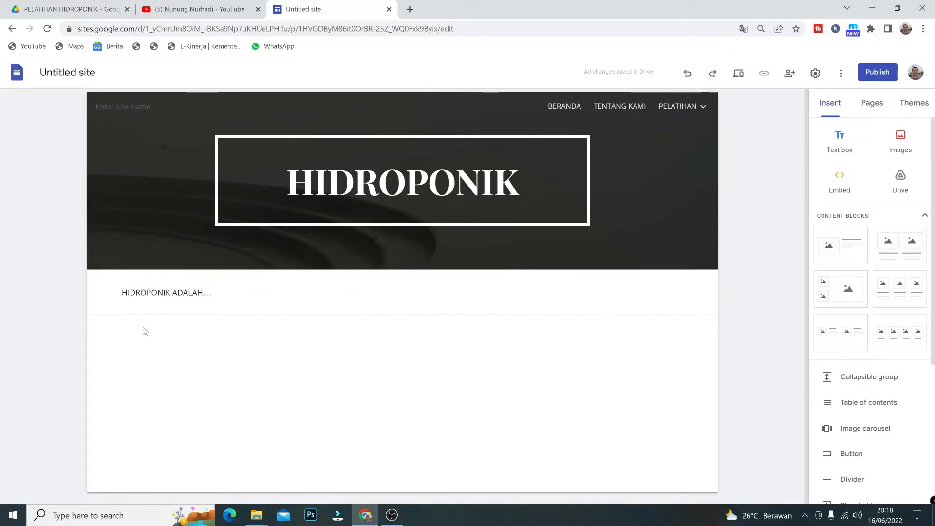
left_click(135, 293)
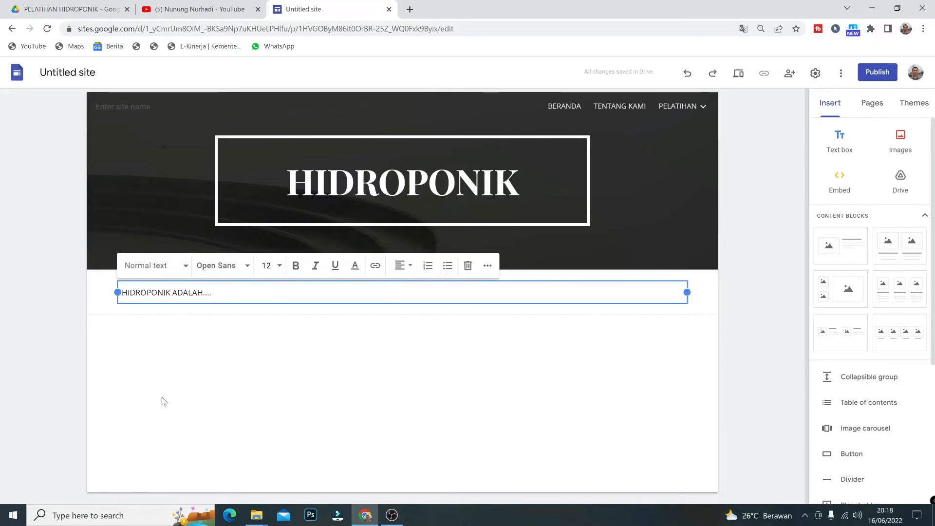
- Upload the image KEMENTAN.png from the PICTURE folder onto the HIDROPONIK page below the text box
left_click(896, 155)
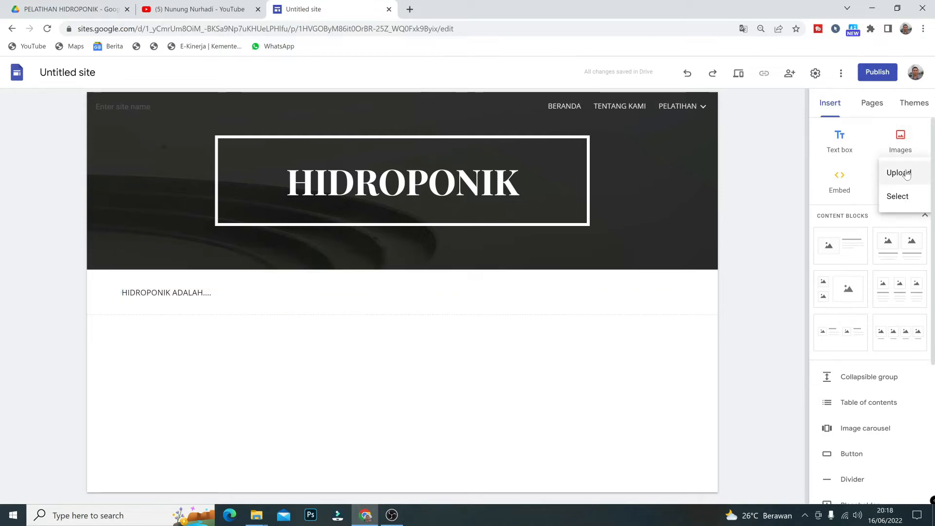
left_click(899, 174)
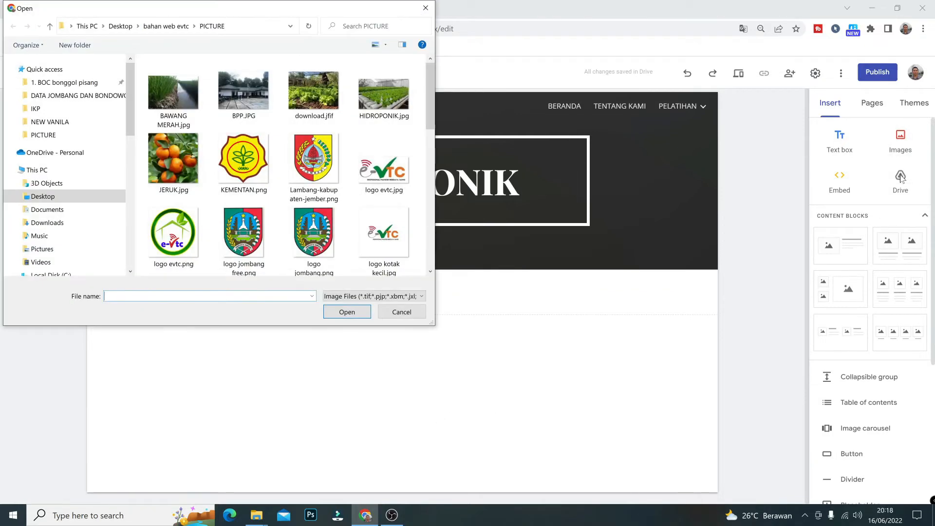
left_click(244, 173)
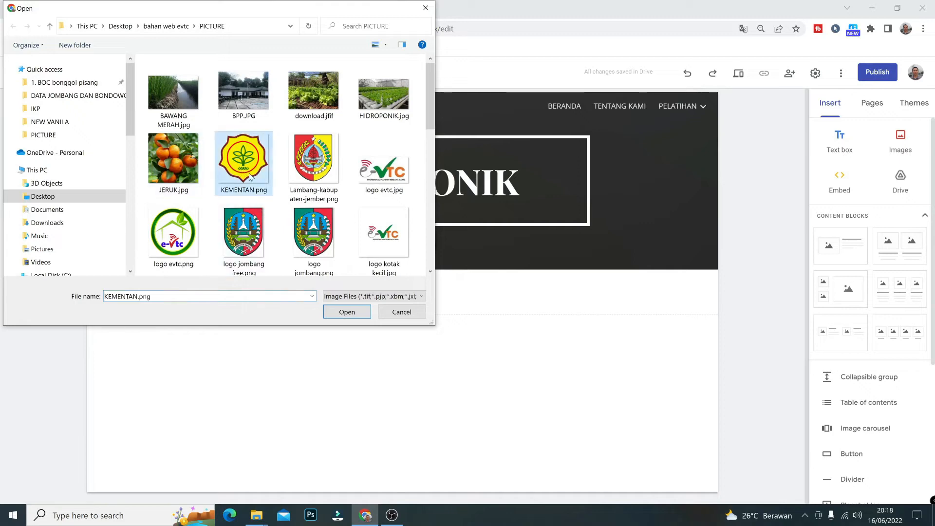
left_click(348, 312)
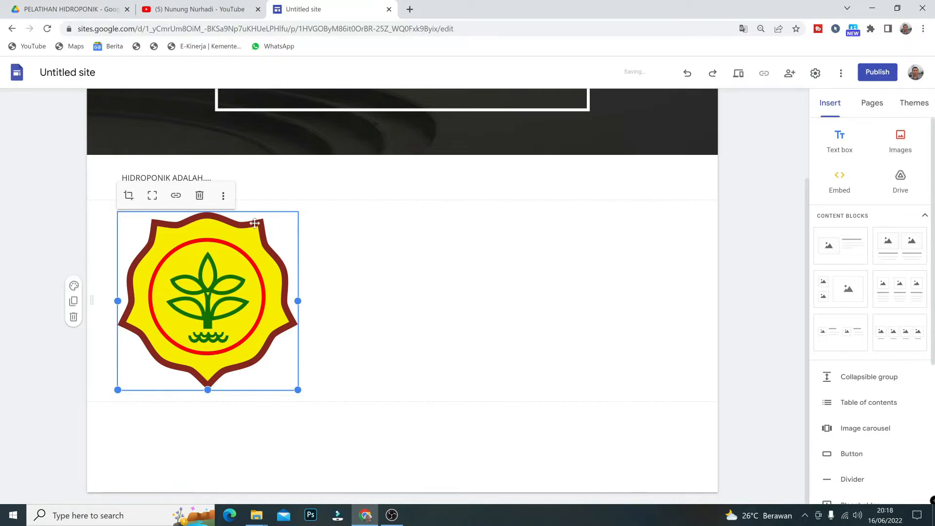
- Crop the KEMENTAN.png image to an enlarged lower part of the emblem, and restore the uncropped image
left_click(129, 196)
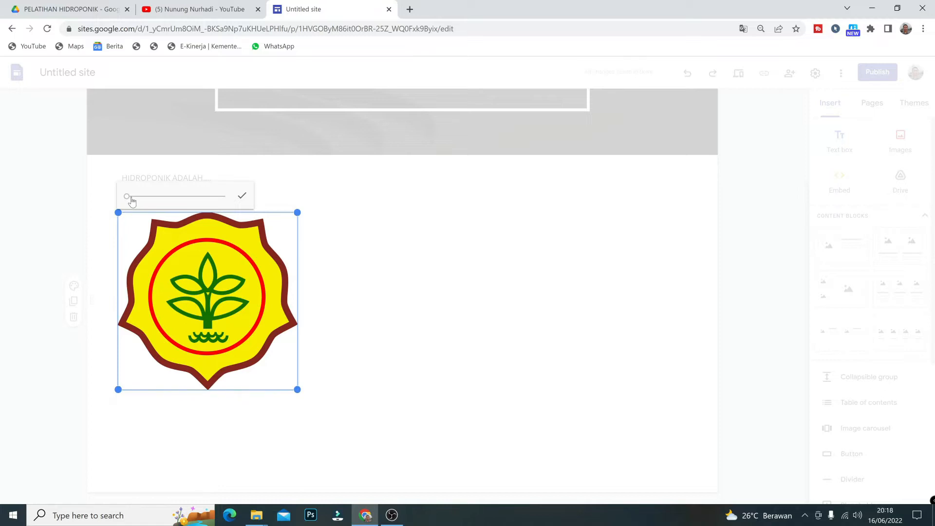
left_click(242, 196)
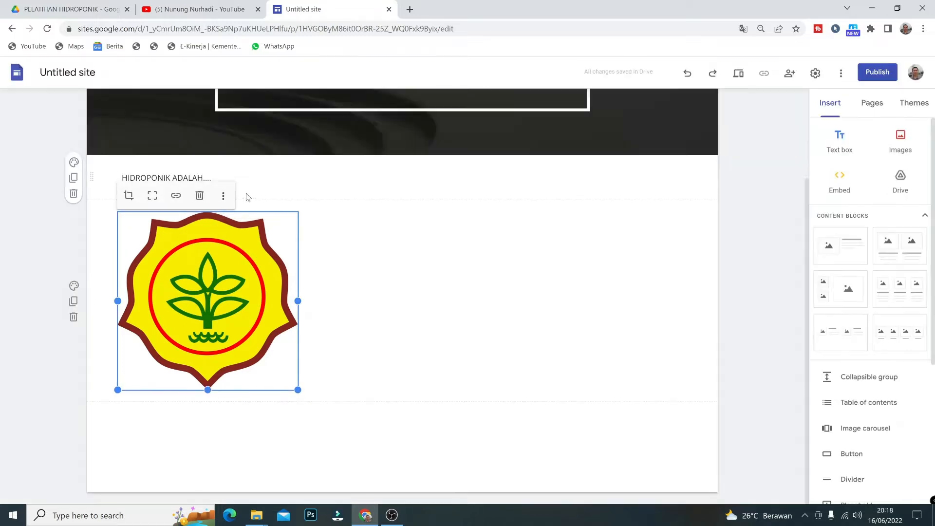
left_click(129, 196)
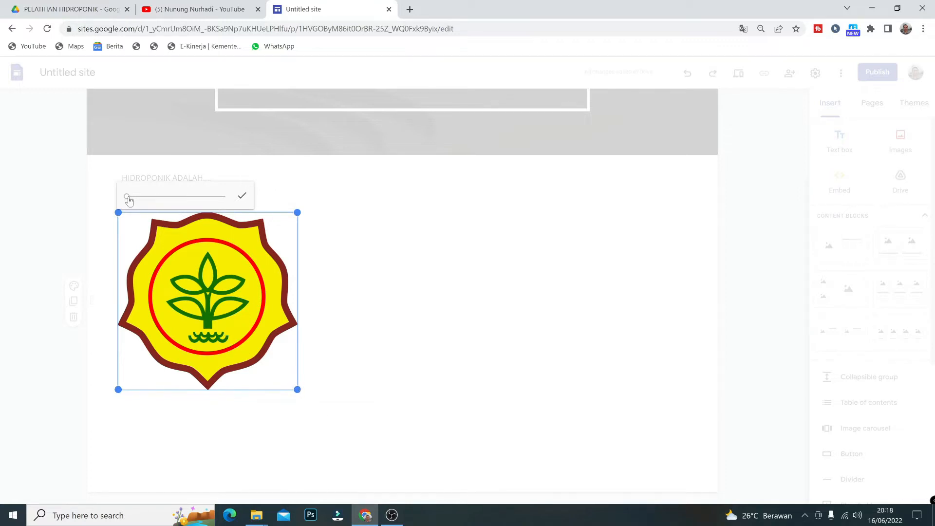
left_click_drag(129, 198, 153, 208)
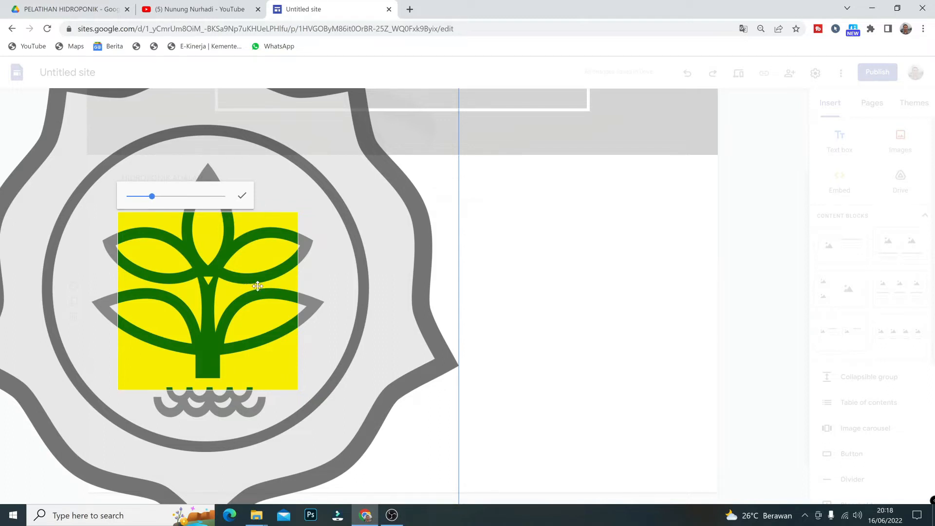
left_click_drag(323, 313, 341, 273)
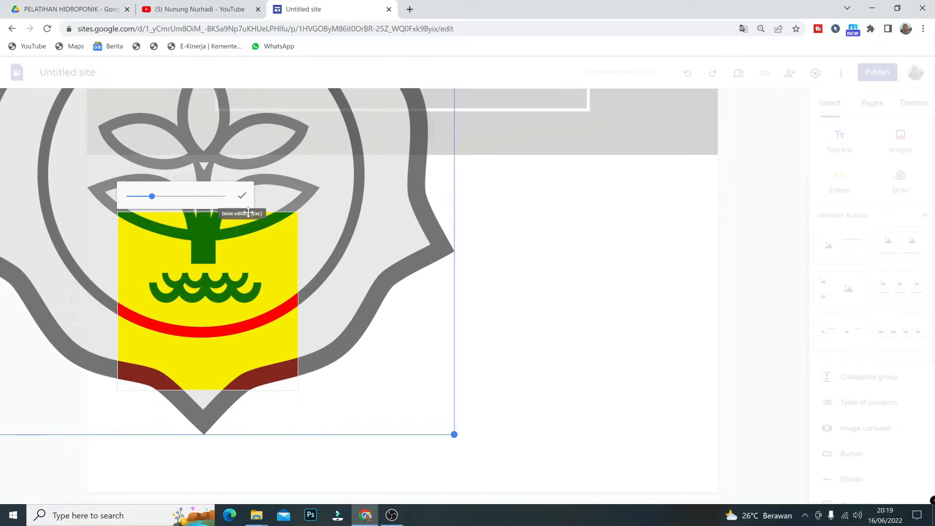
left_click(241, 197)
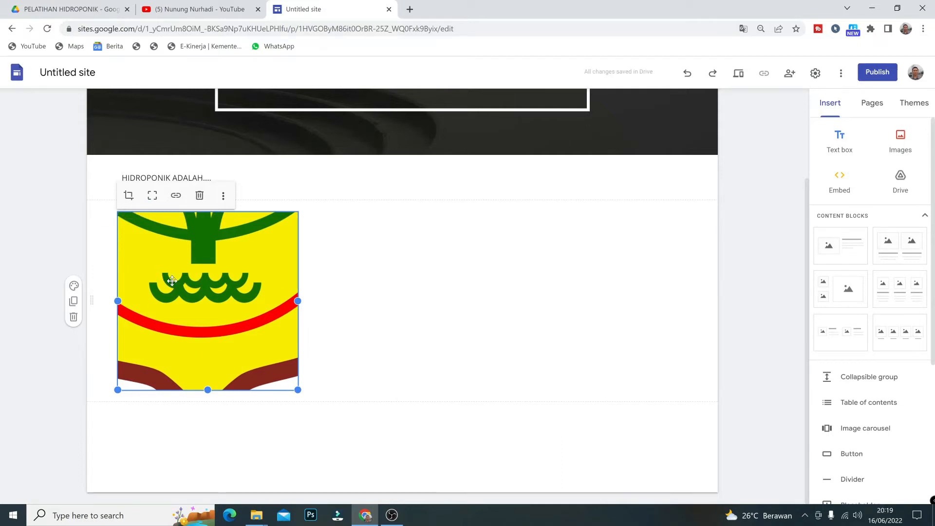
left_click(152, 197)
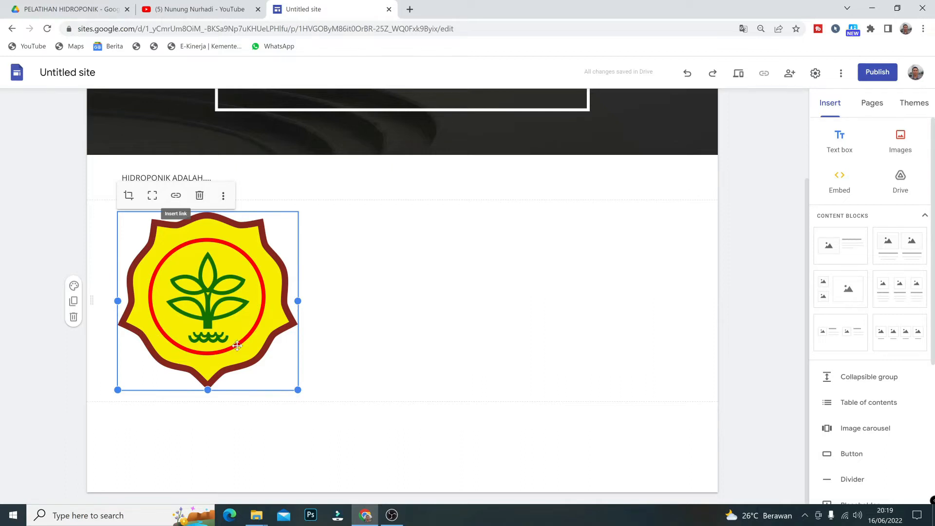
- Open the emblem image's link entry and, in Google Drive, share BAHAN AJAR MEMBINA LINGKUNGAN KERJA.pdf with anyone with the link and copy its link
left_click(176, 197)
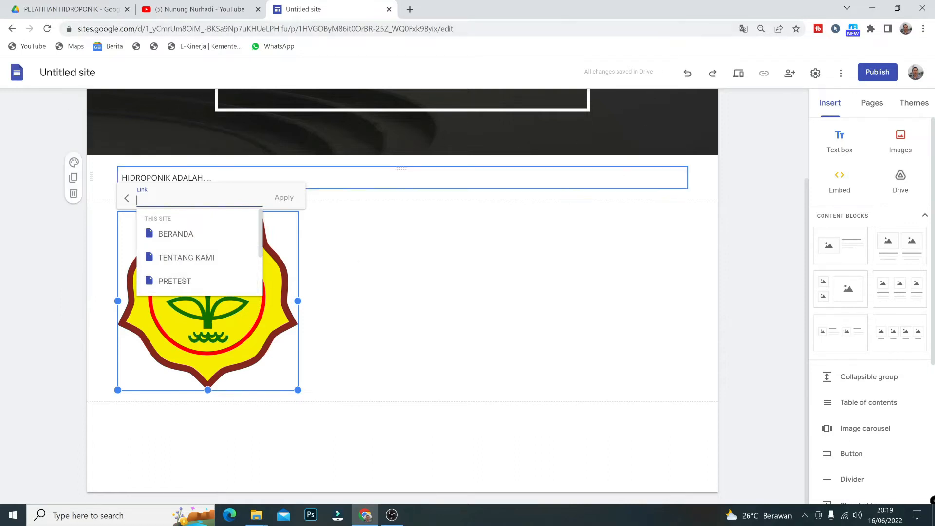
scroll(630, 149, "up", 3)
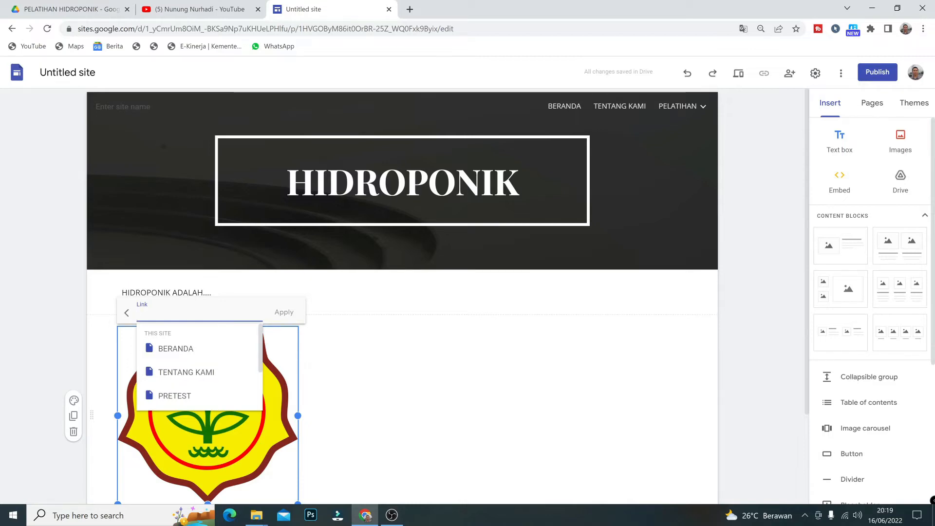
left_click(62, 15)
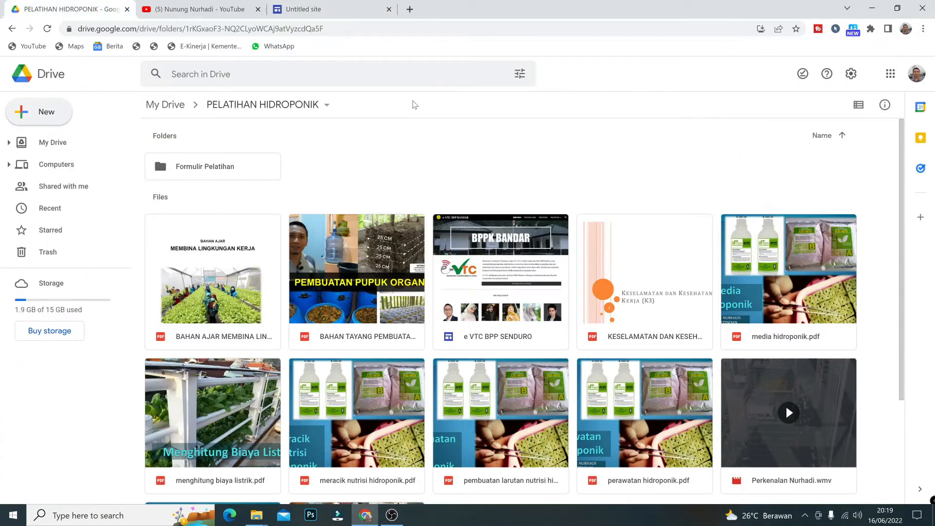
right_click(225, 296)
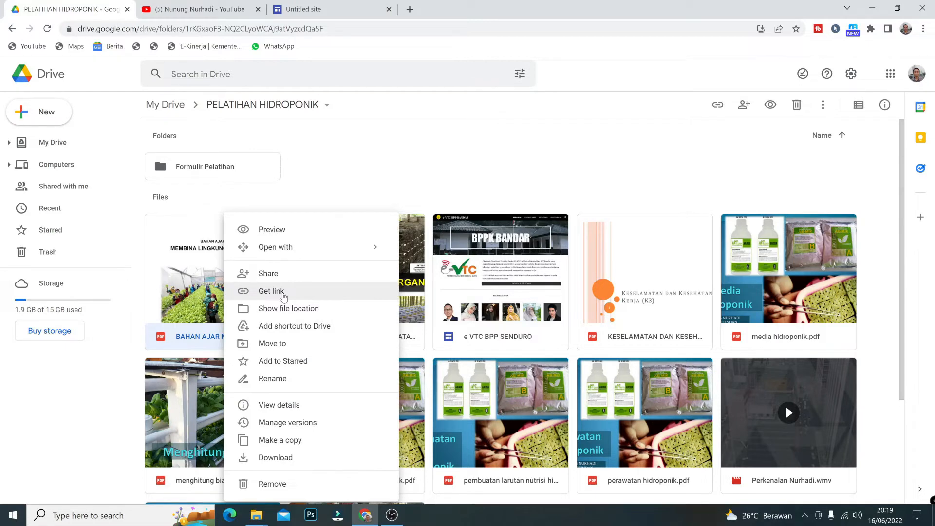
left_click(282, 292)
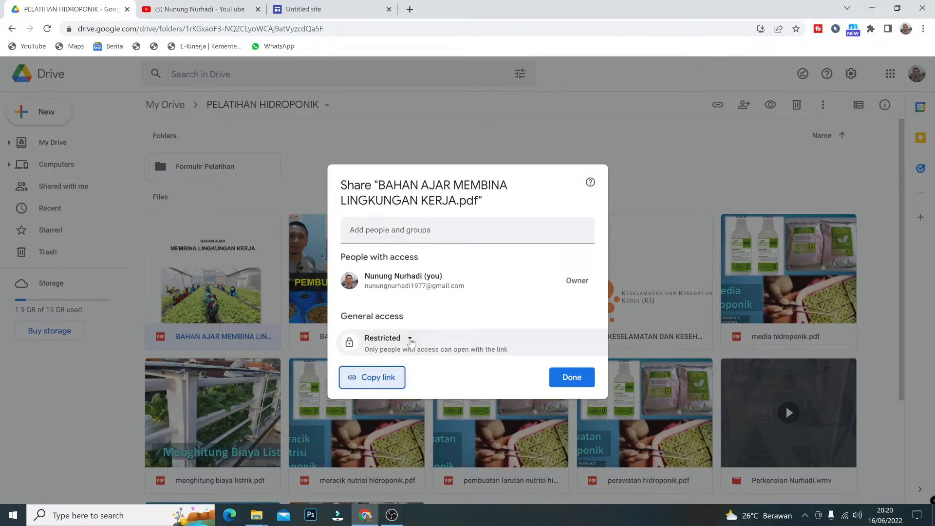
left_click(409, 340)
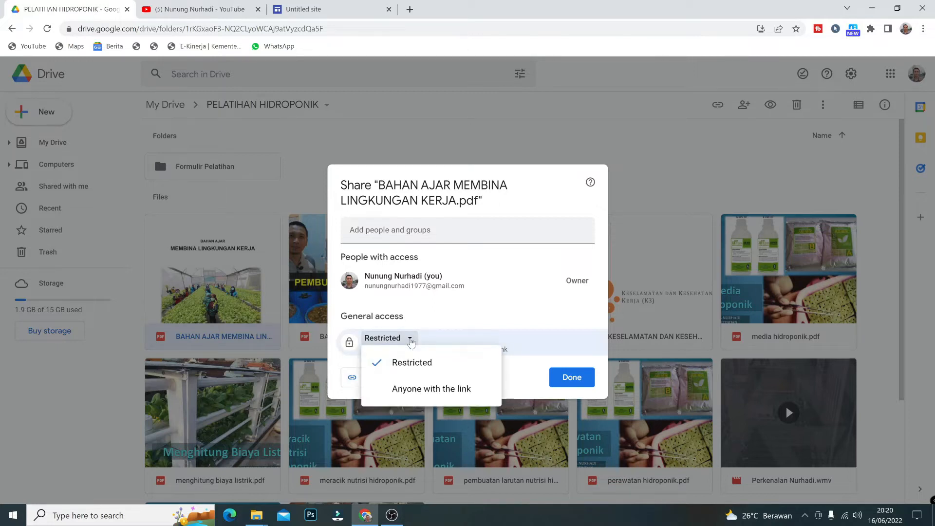
left_click(425, 389)
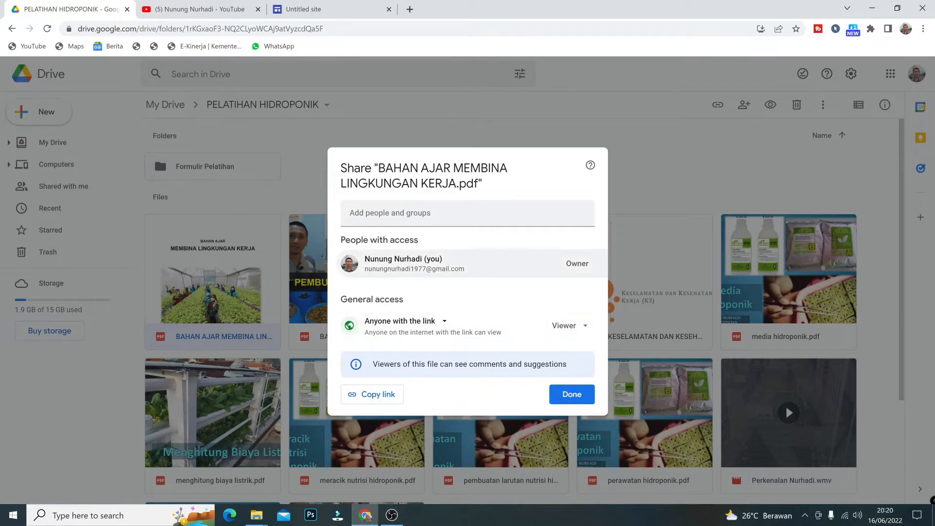
mouse_move(468, 264)
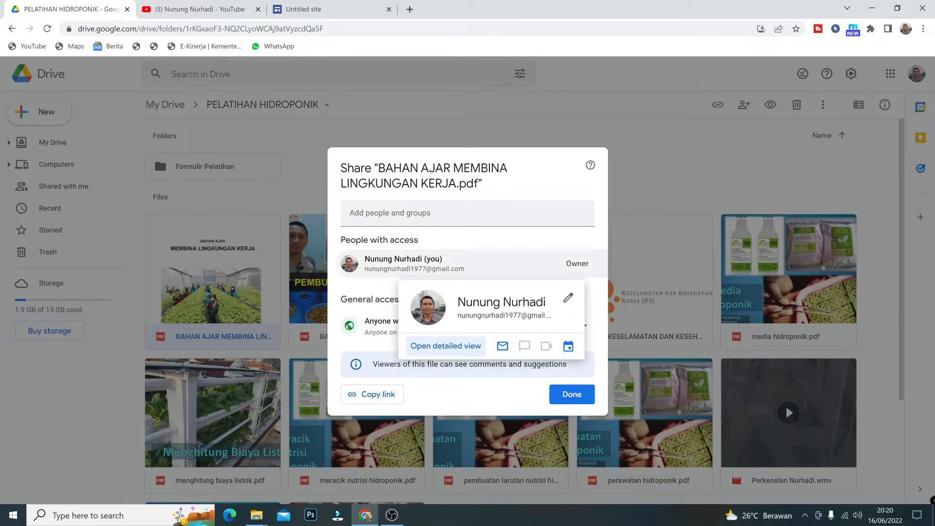
left_click(372, 401)
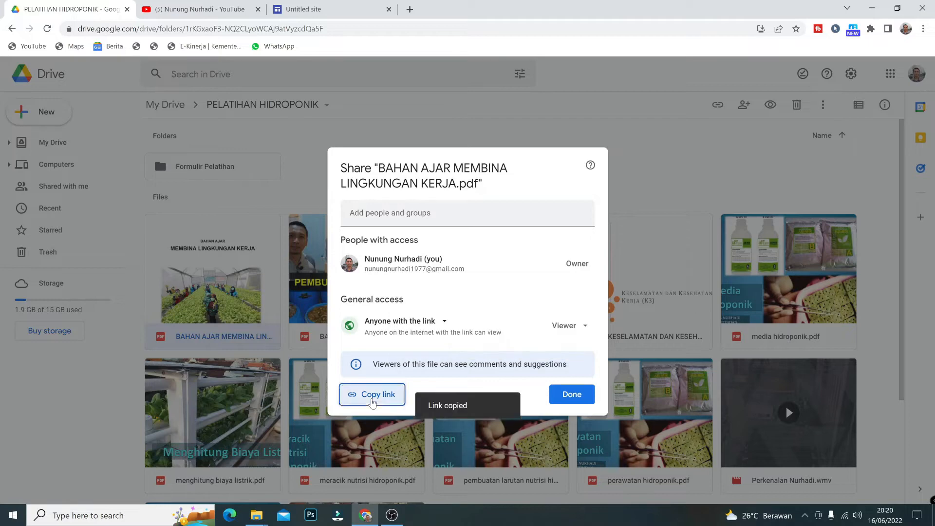
left_click(569, 394)
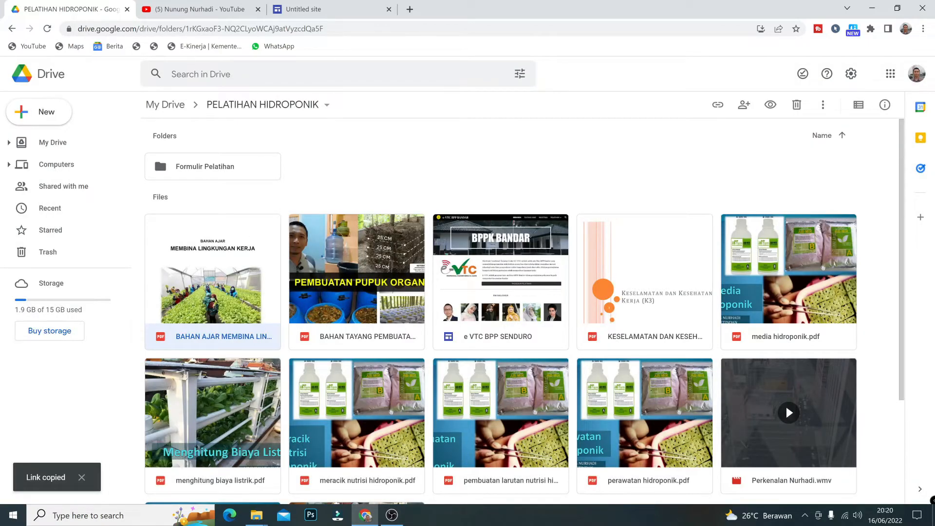
- Switch back to Google Sites and apply the copied Drive file link to the emblem image
left_click(311, 9)
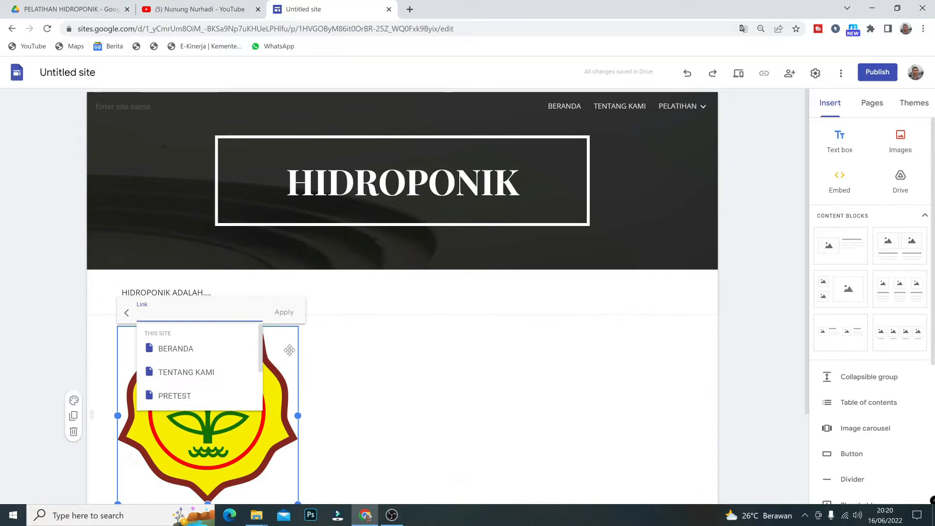
right_click(148, 314)
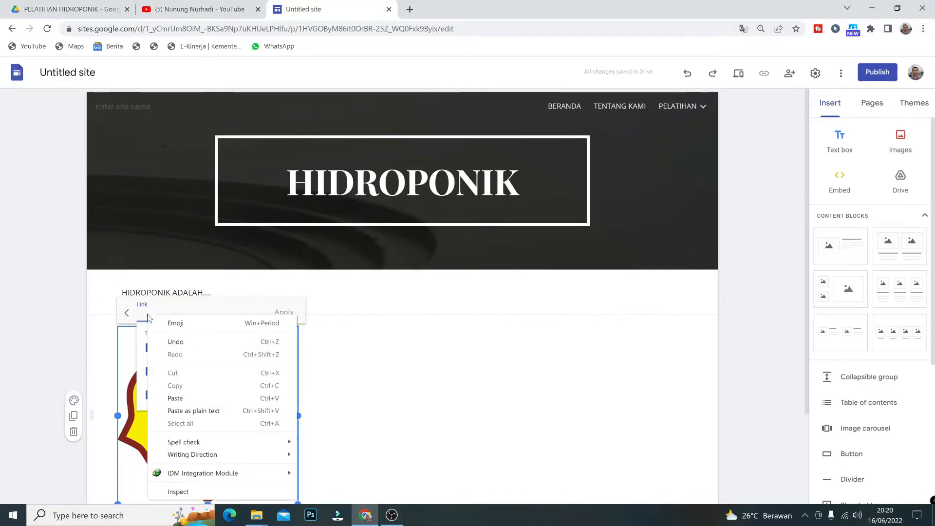
left_click(176, 399)
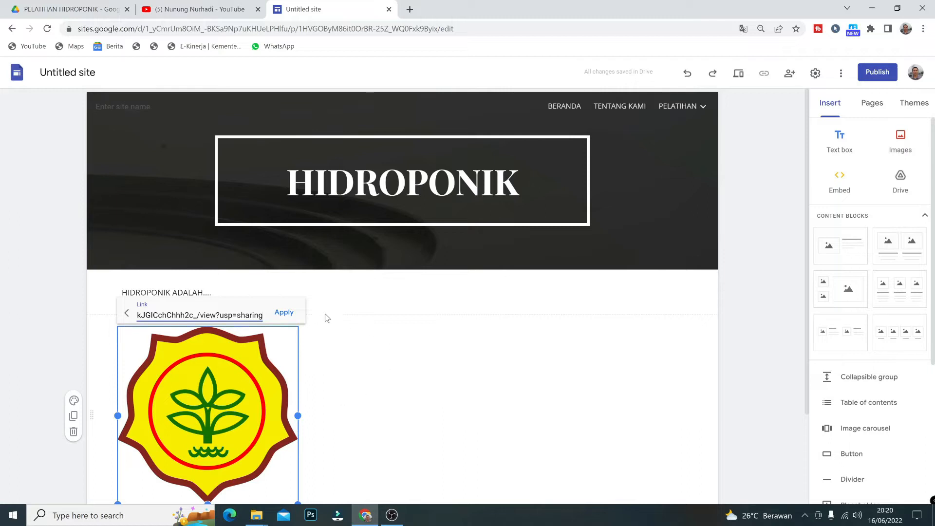
left_click(284, 312)
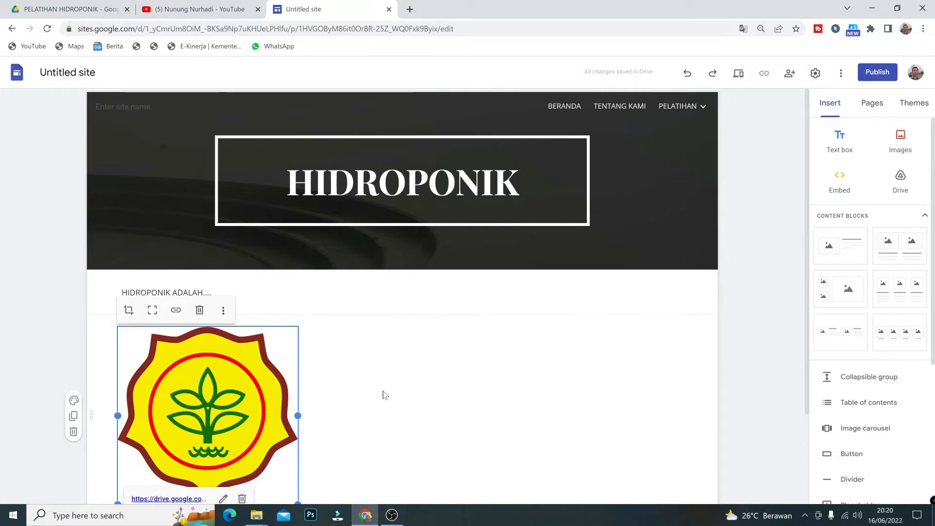
- Preview the HIDROPONIK page, test the emblem image's link to the PDF, and return to editing
scroll(387, 395, "down", 2)
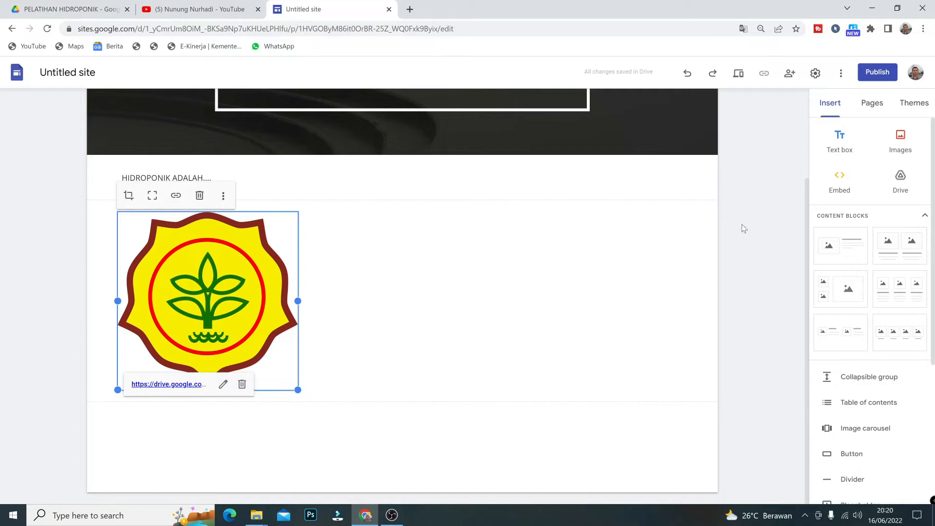
left_click(739, 75)
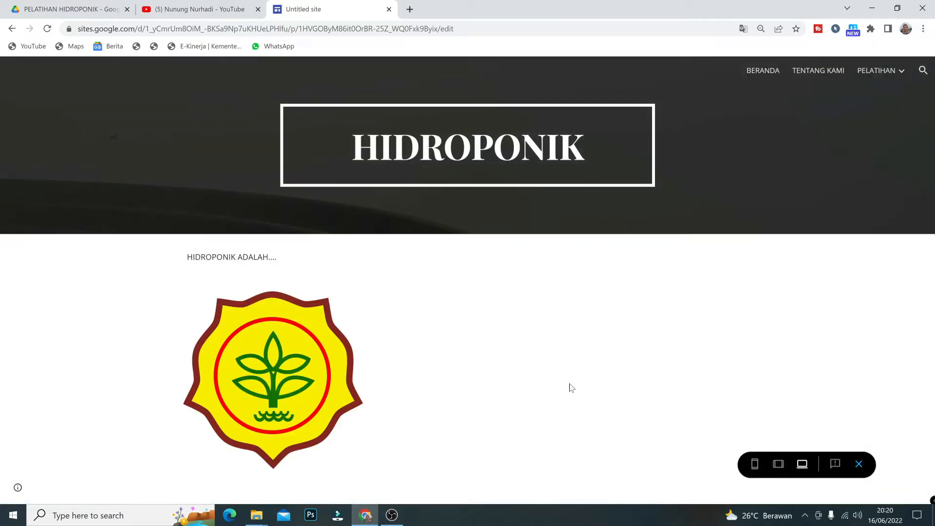
left_click(270, 388)
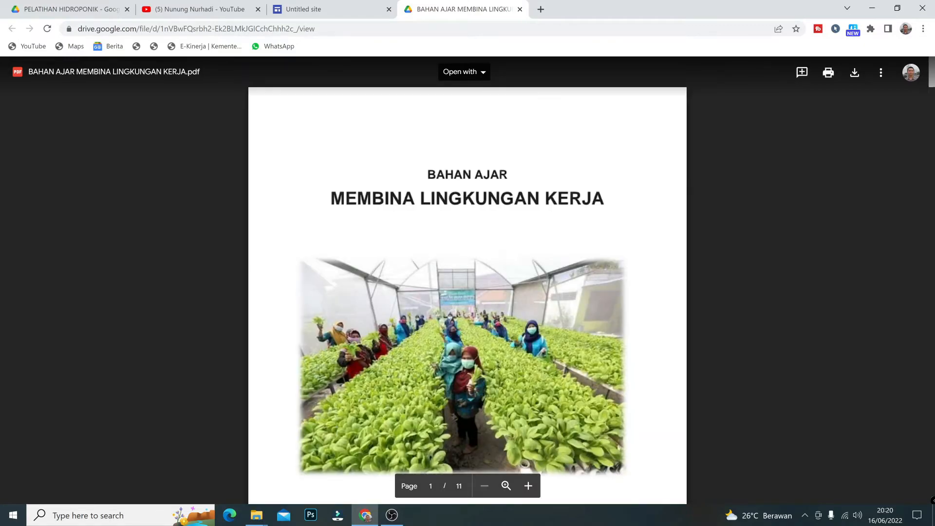
left_click(520, 9)
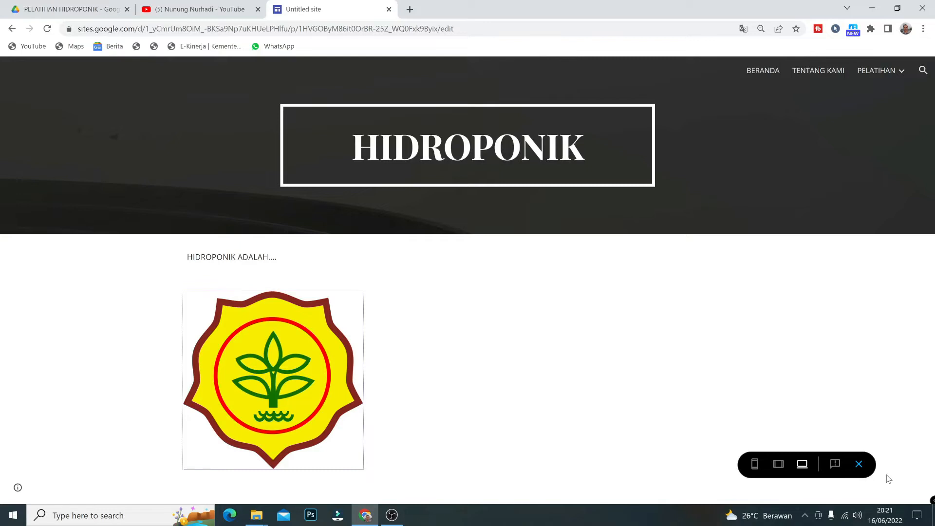
left_click(859, 466)
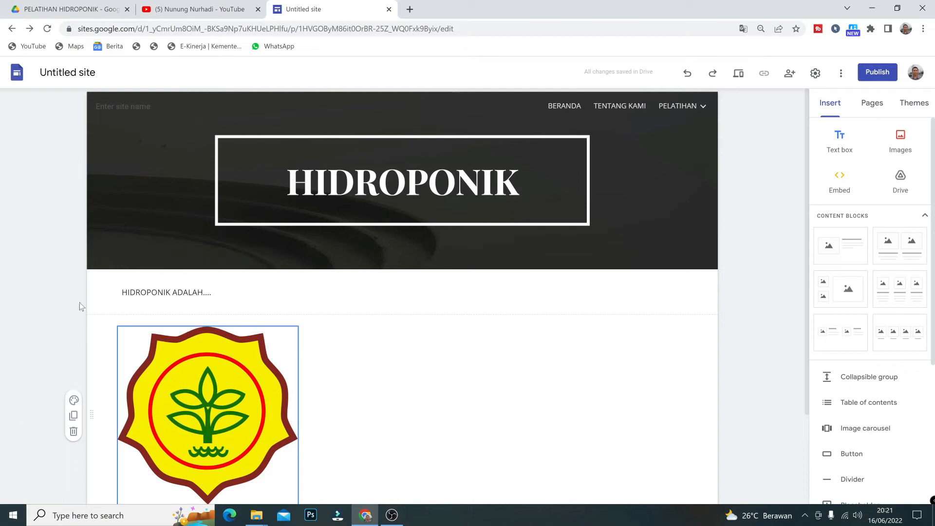
- Duplicate the emblem image's section and apply section colors Style 2 and finally Style 3 to the copy
left_click(73, 416)
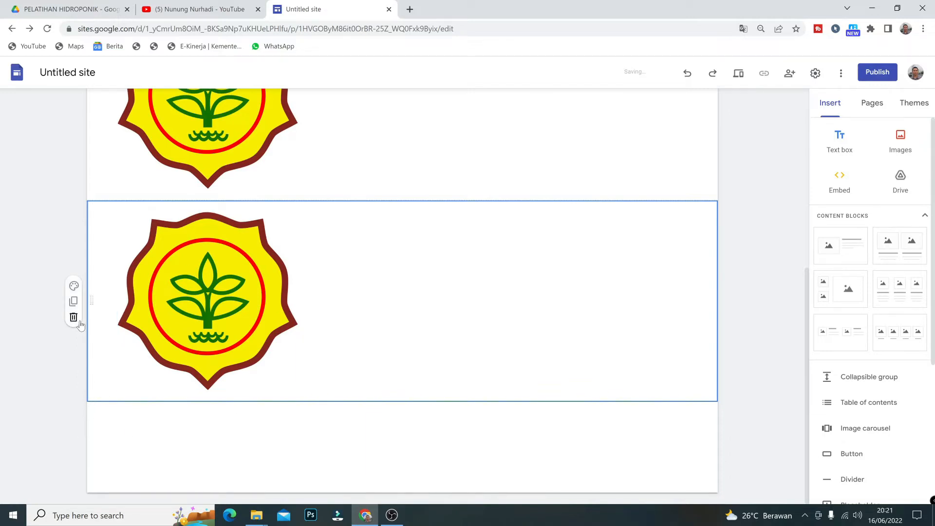
left_click(73, 287)
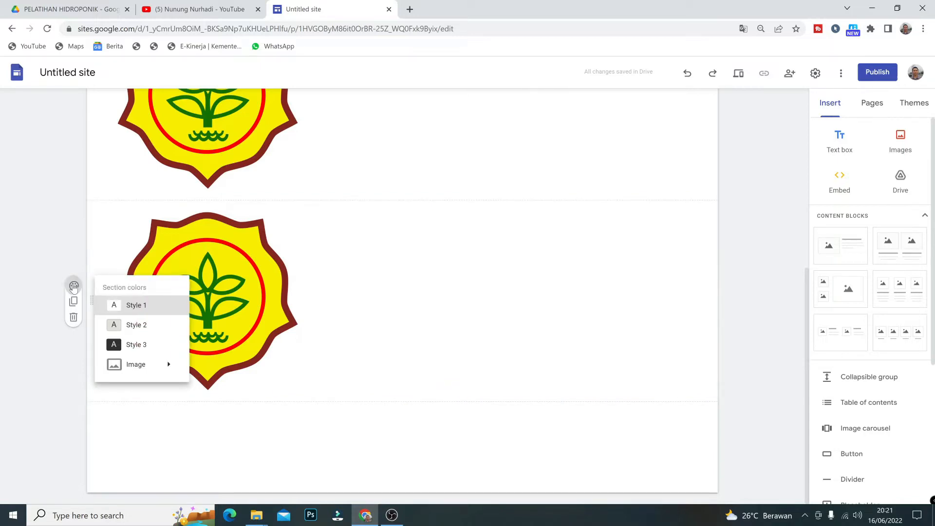
left_click(257, 310)
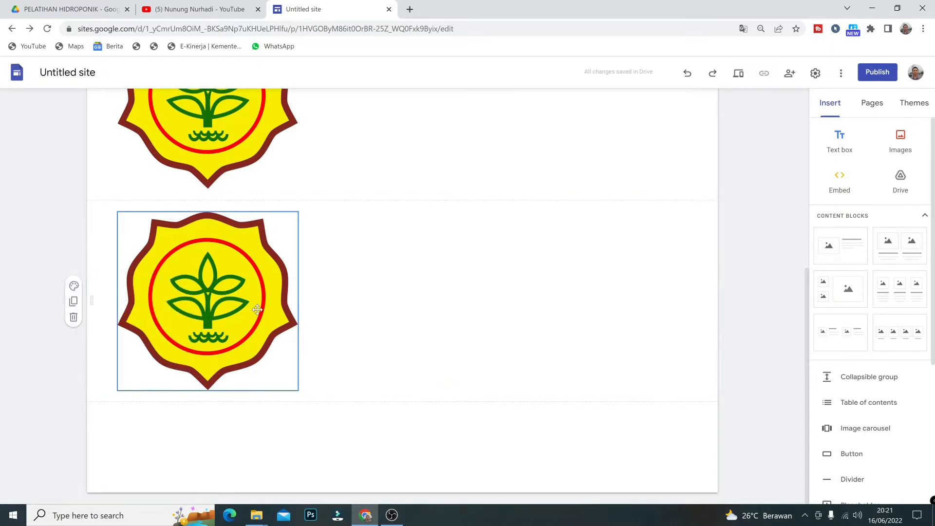
left_click(74, 287)
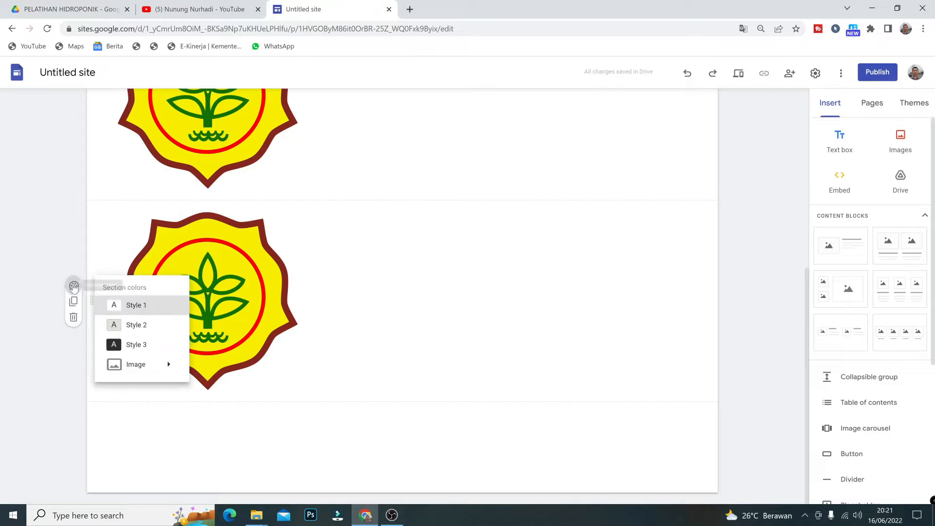
left_click(99, 323)
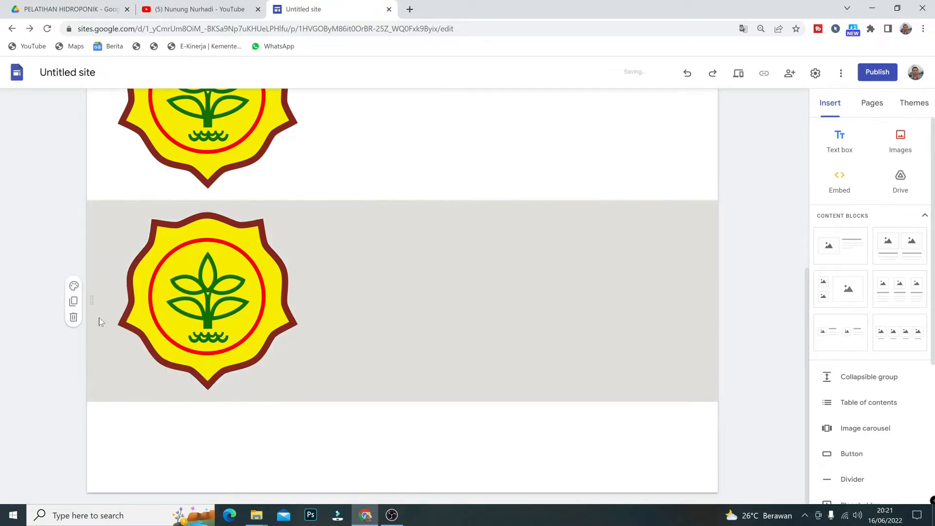
left_click(74, 286)
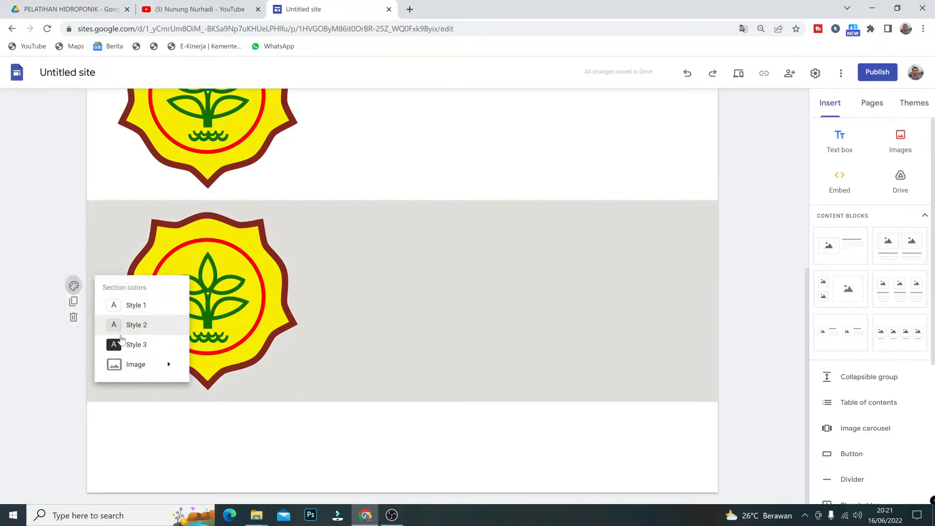
left_click(130, 345)
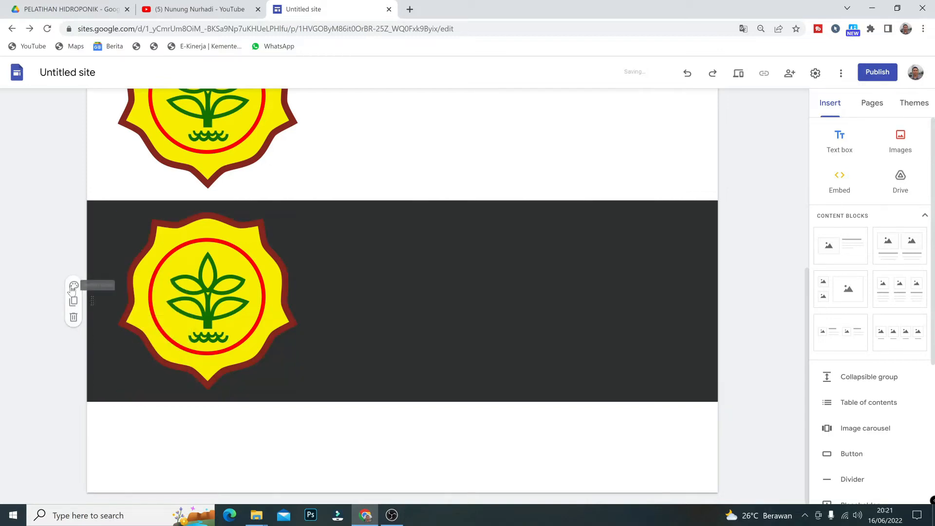
- Upload HIDROPONIK.jpg as the background image of the duplicated emblem section and look over the page
left_click(74, 286)
mouse_move(146, 372)
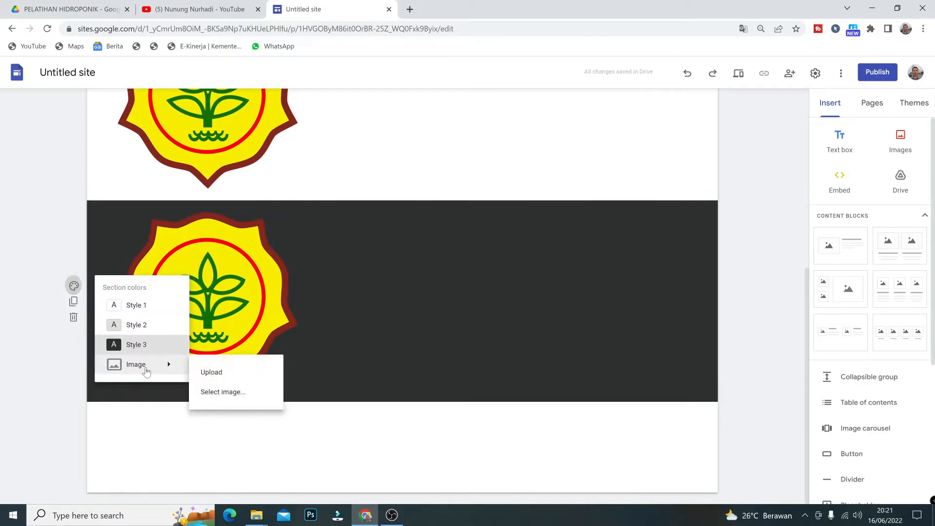
left_click(206, 372)
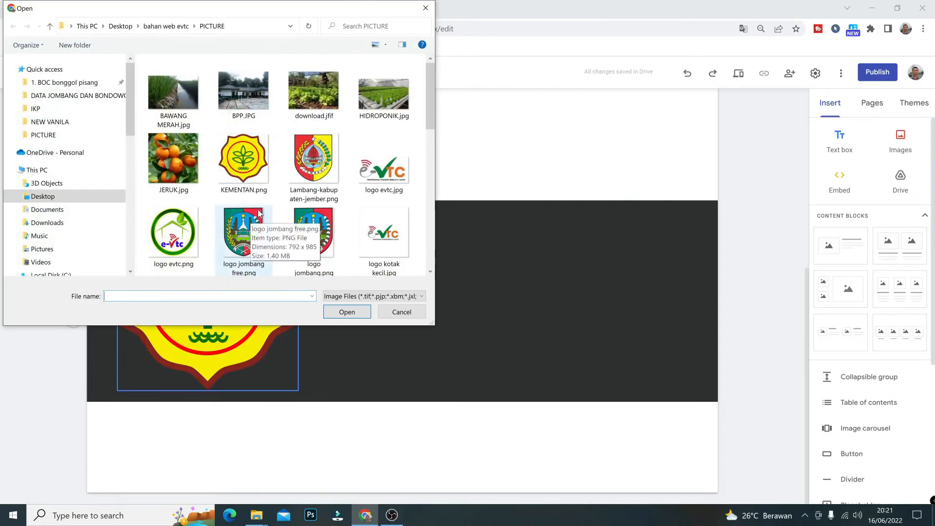
left_click(402, 102)
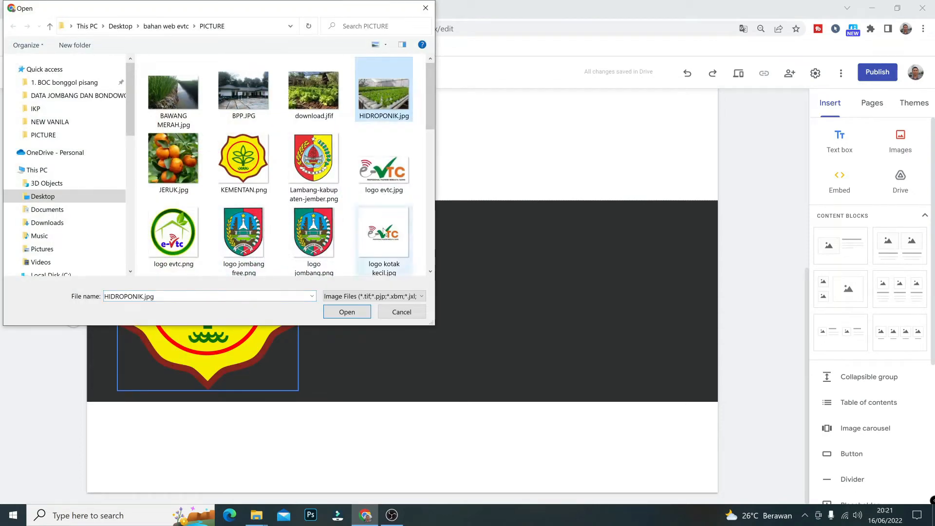
left_click(347, 311)
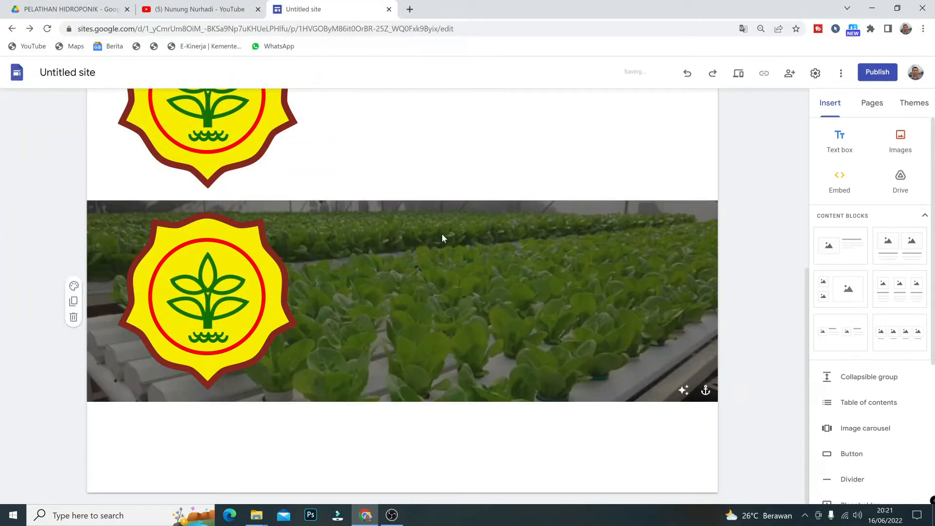
scroll(396, 289, "up", 6)
scroll(393, 287, "down", 6)
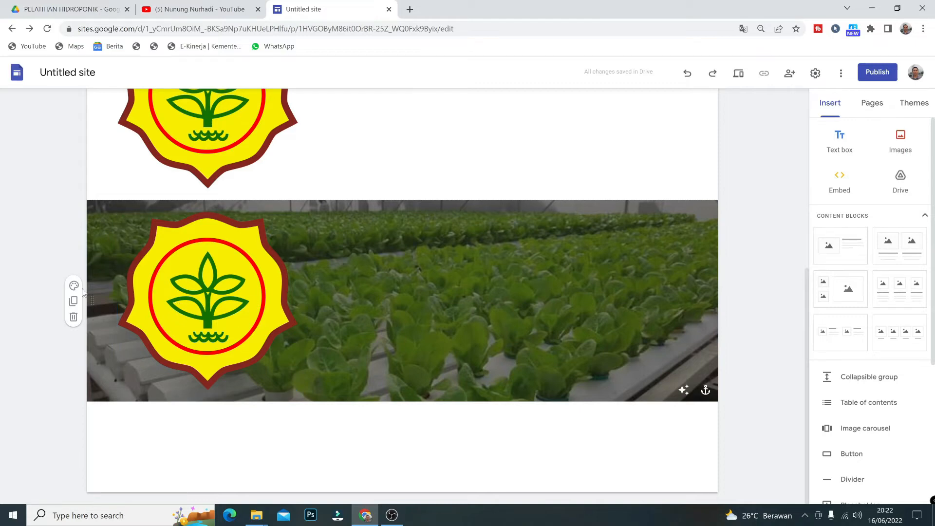
- Delete the emblem image sections and the HIDROPONIK ADALAH.... text section from the page
left_click(74, 317)
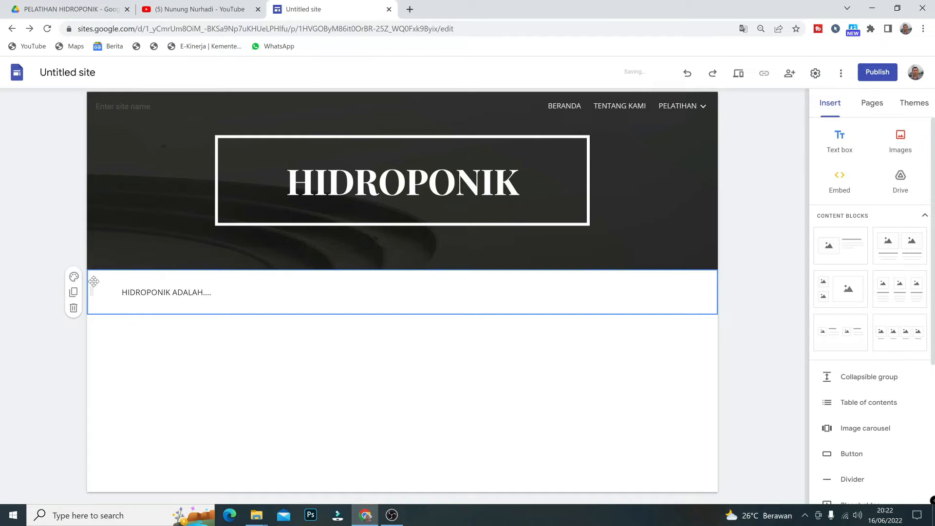
left_click(74, 307)
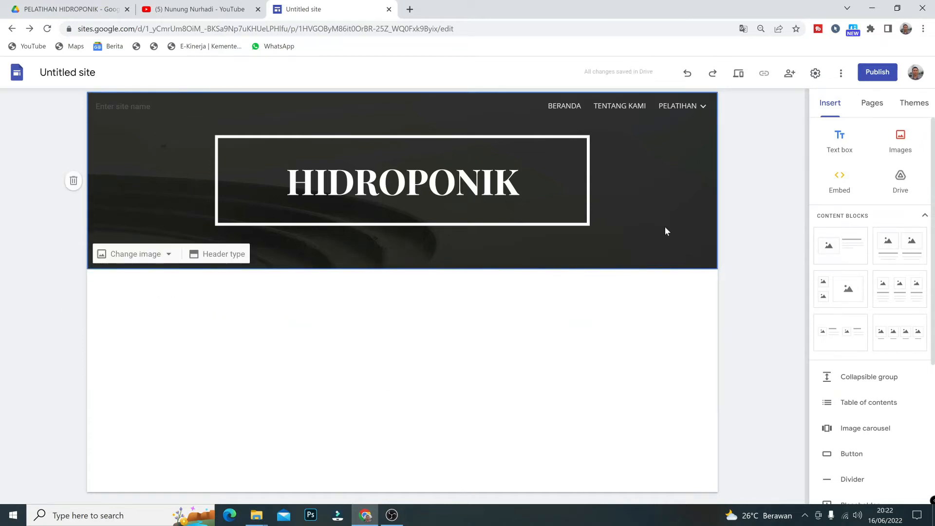
- Open the embed-by-URL entry, then switch to YouTube and copy the channel's base address without the search part
left_click(840, 180)
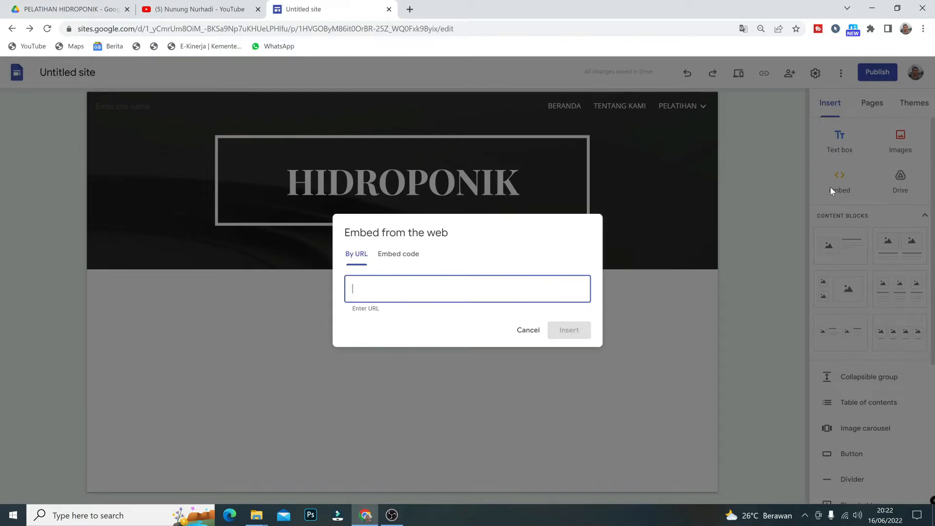
left_click(200, 9)
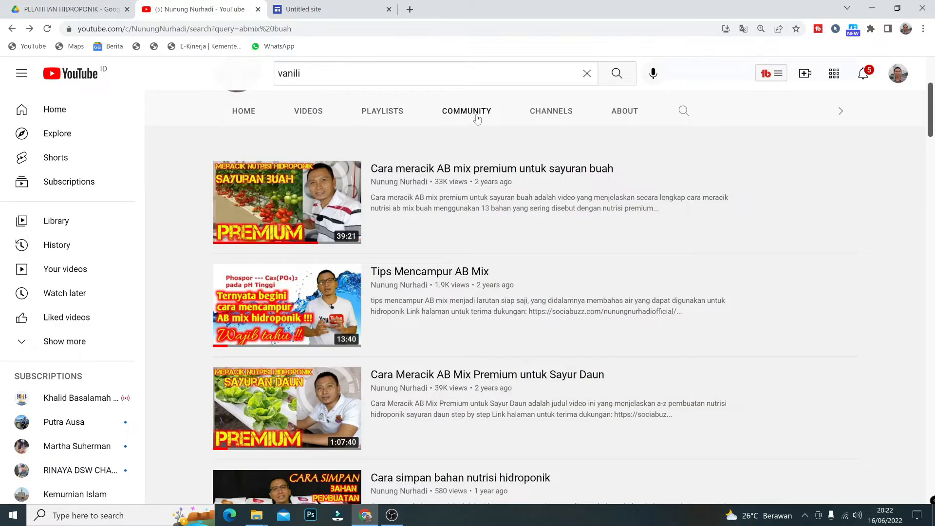
scroll(476, 120, "up", 4)
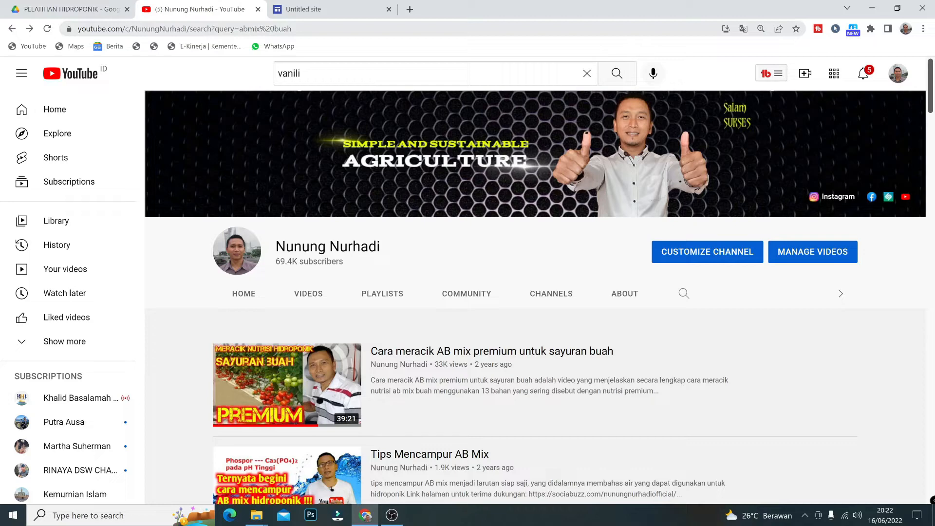
left_click_drag(205, 29, 87, 29)
right_click(115, 32)
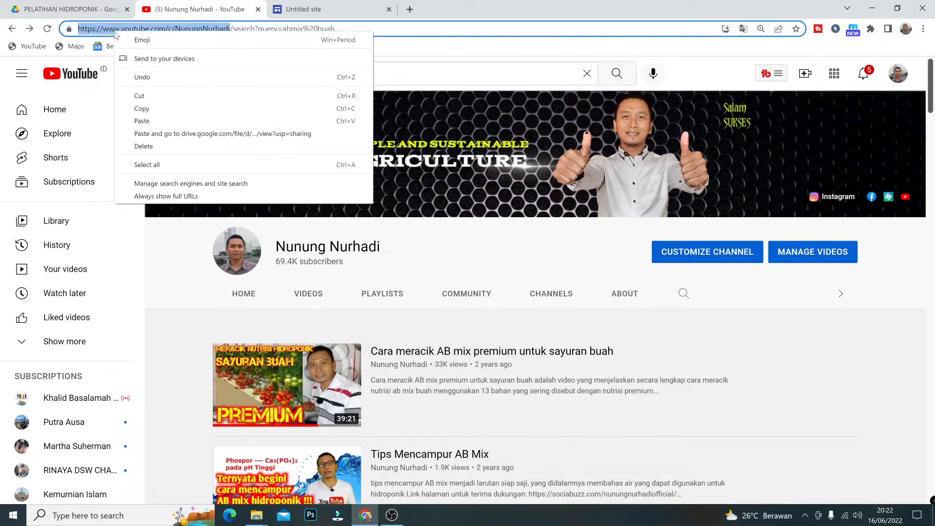
left_click(161, 110)
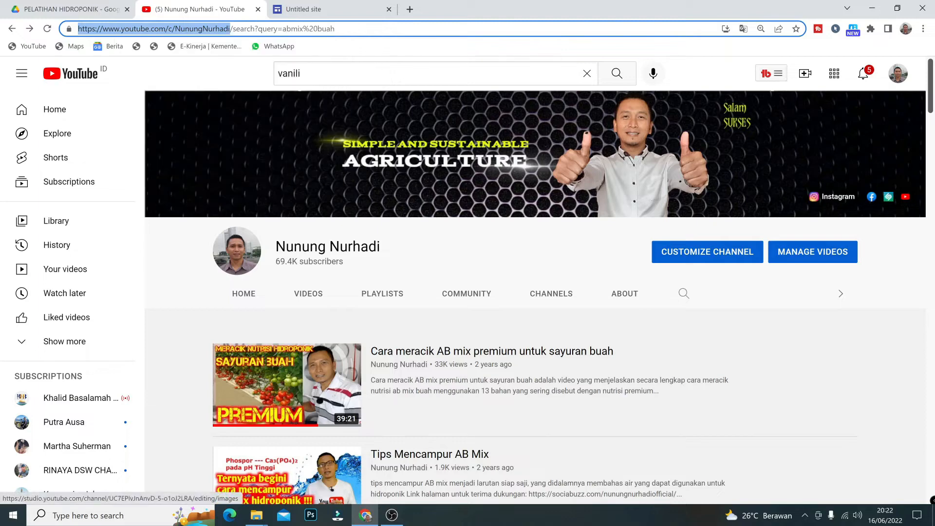
- Switch back to Google Sites and embed the copied YouTube channel address on the HIDROPONIK page
left_click(305, 11)
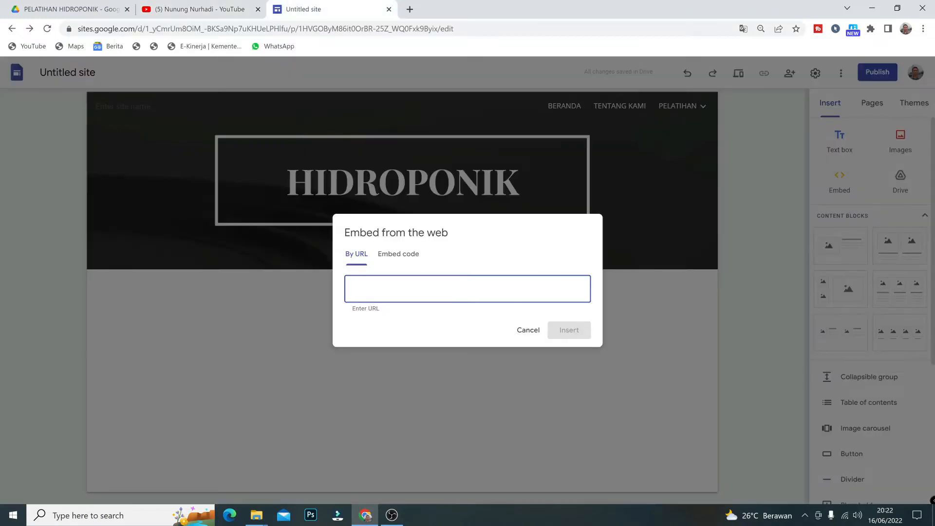
right_click(368, 289)
left_click(404, 371)
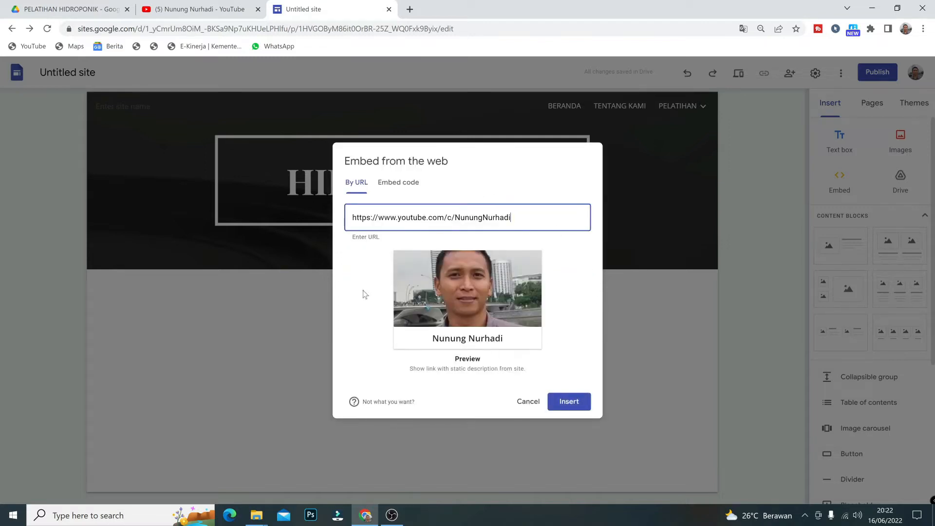
left_click(569, 402)
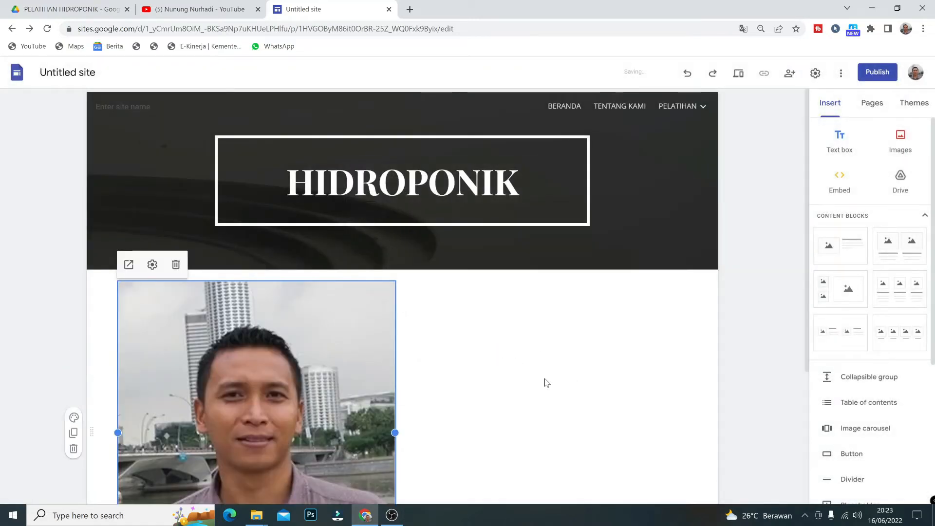
- Preview the page, test the embedded channel card's link to YouTube, and return to the site editor
scroll(545, 380, "down", 4)
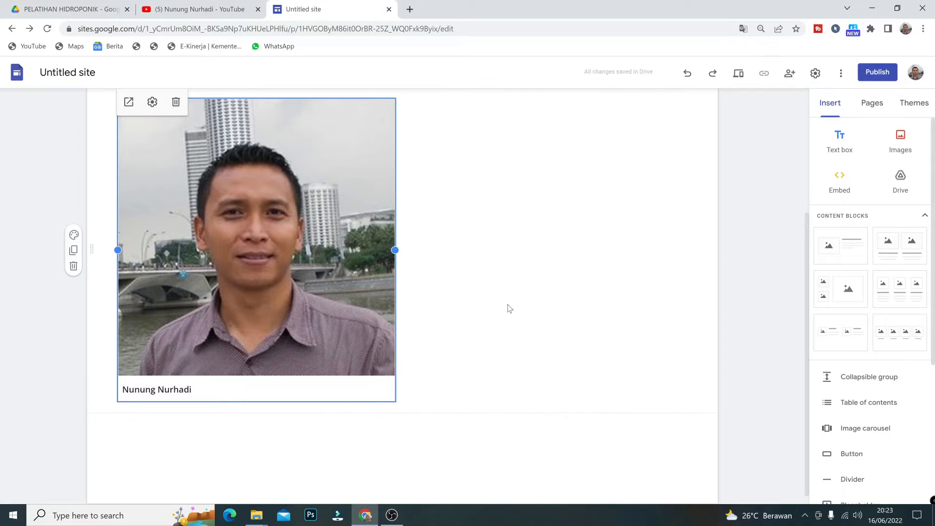
left_click(738, 75)
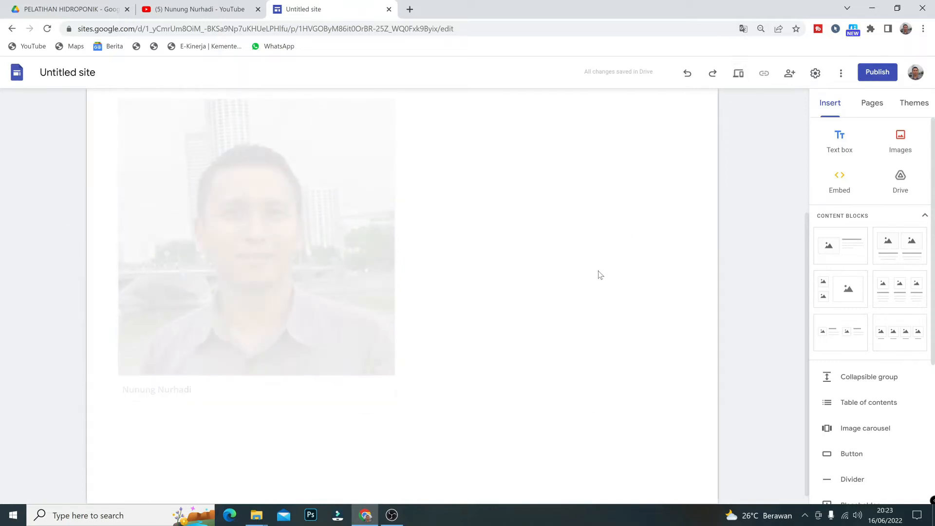
scroll(525, 300, "down", 1)
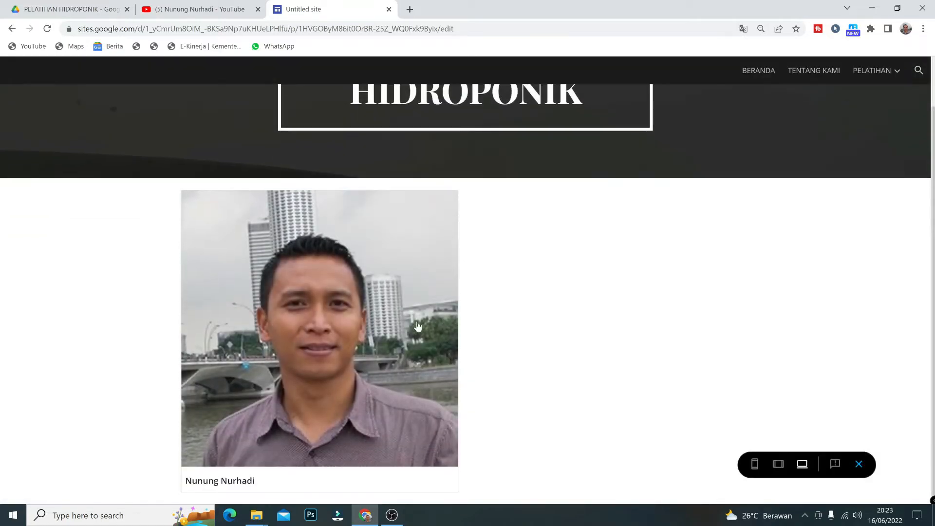
left_click(312, 357)
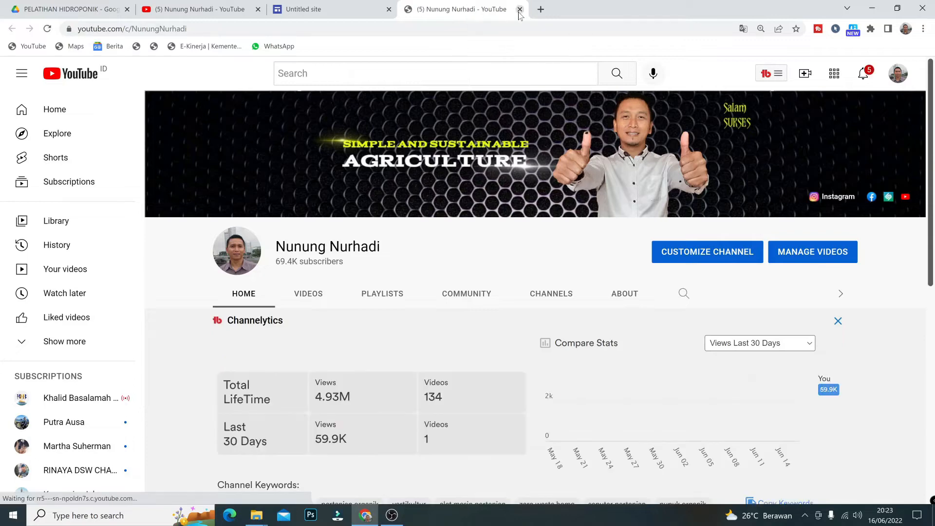
left_click(305, 11)
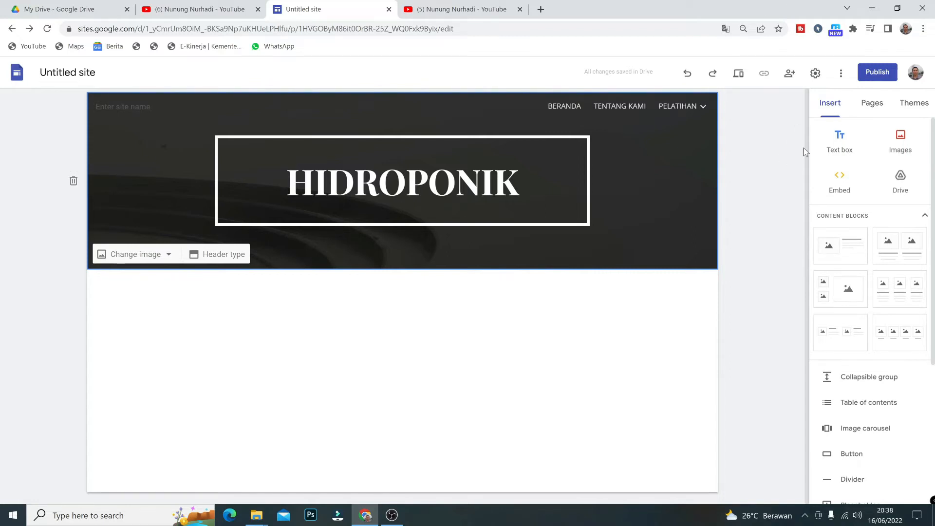
- Duplicate the TENTANG KAMI page and name the copy REGISTRASI
left_click(918, 105)
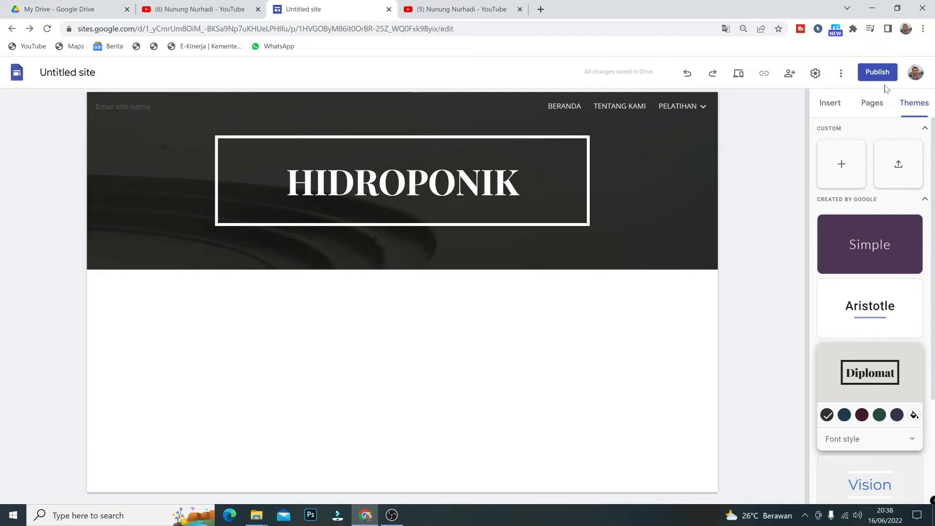
left_click(867, 109)
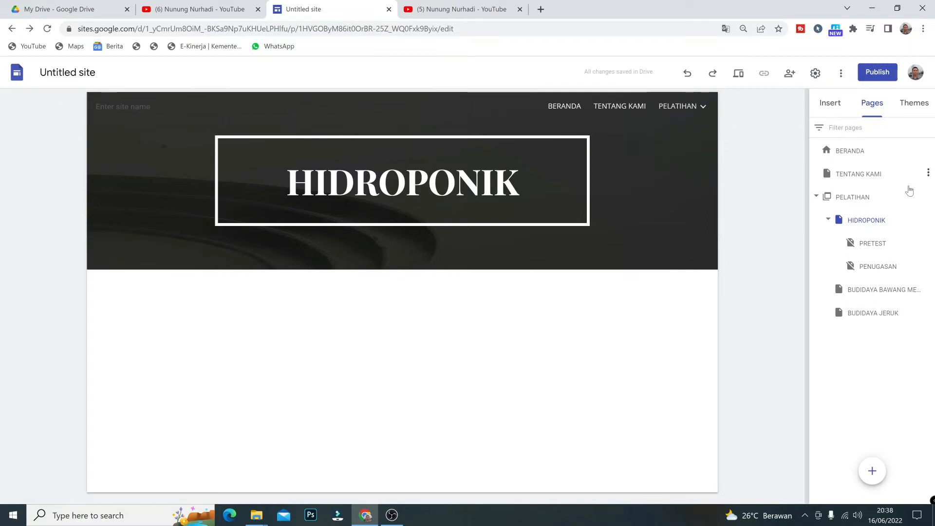
left_click(928, 174)
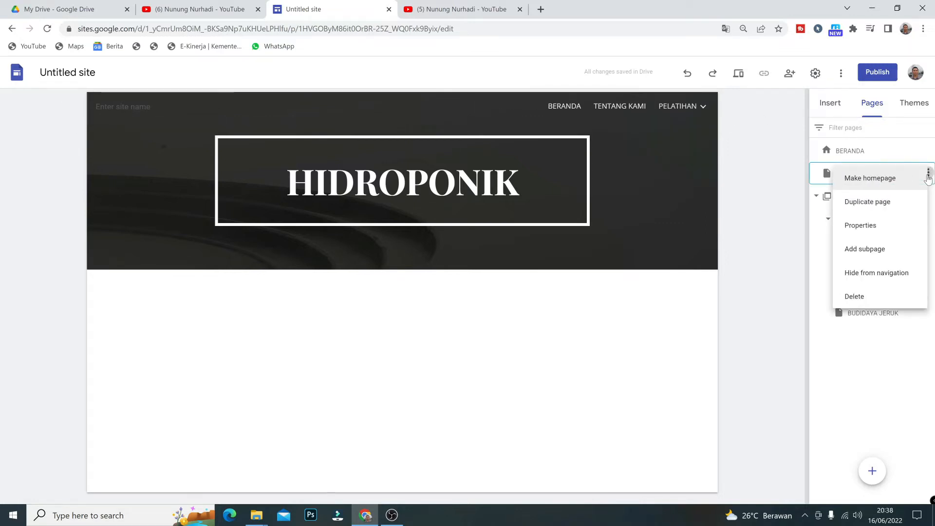
left_click(889, 206)
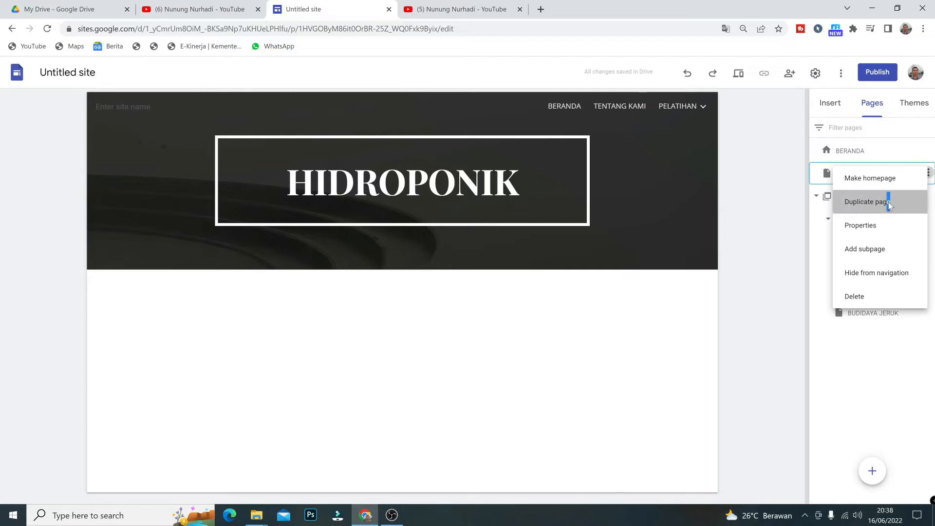
key("ctrl+a")
type("REGIS")
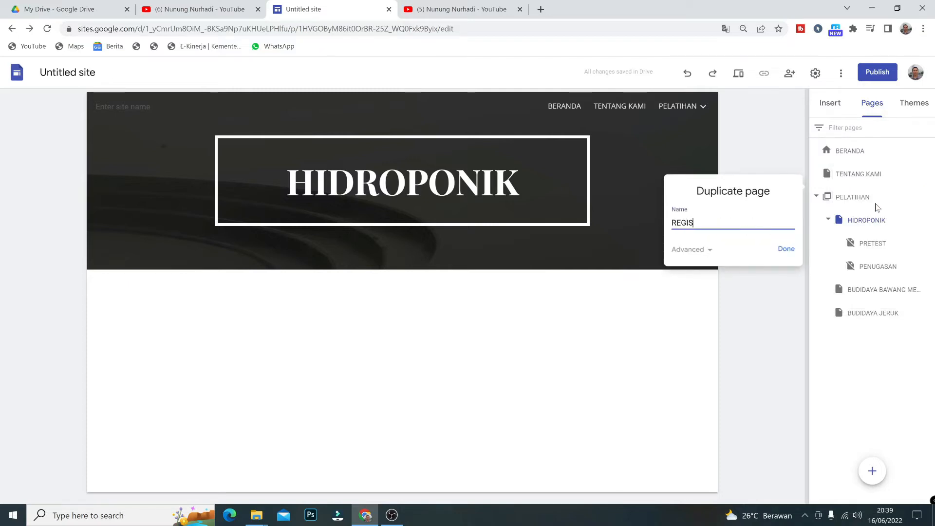
type("TRASI")
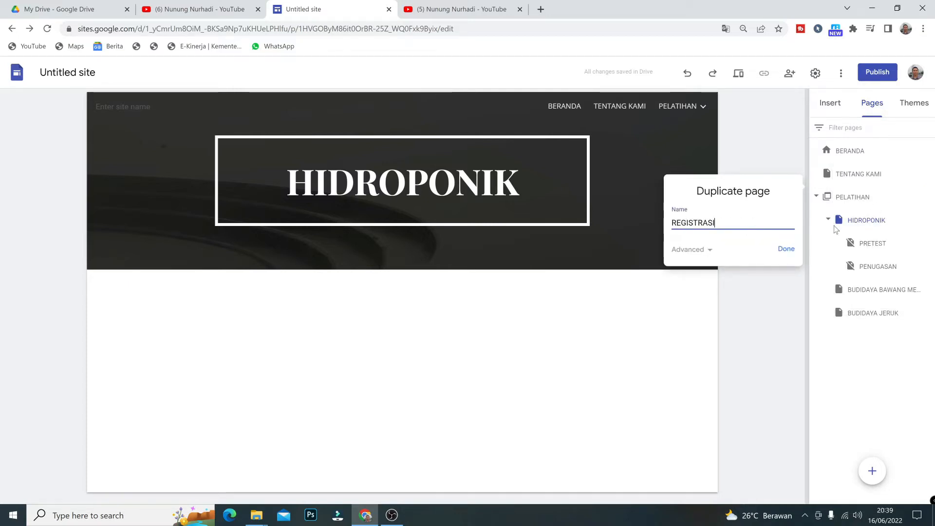
key("Return")
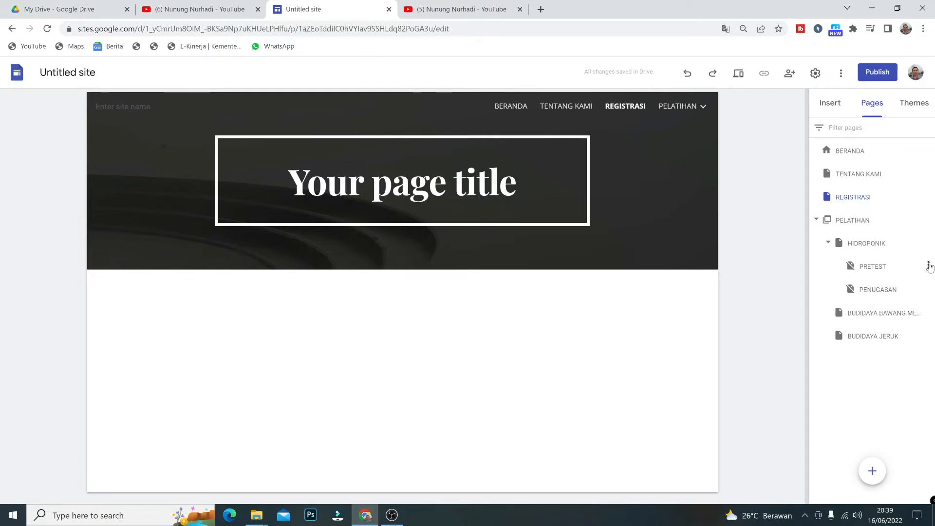
- Rename the PRETEST and PENUGASAN subpages under HIDROPONIK as Pretest and Penugasan
left_click(929, 264)
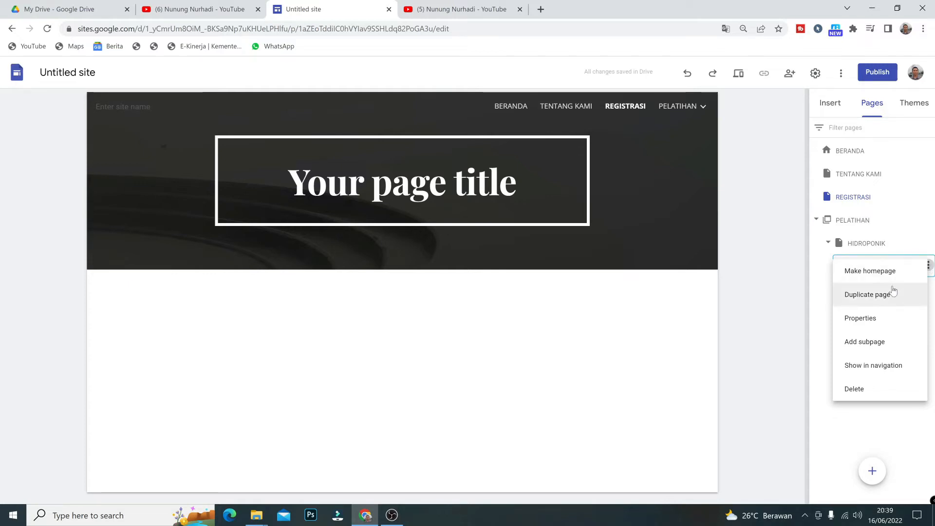
left_click(928, 265)
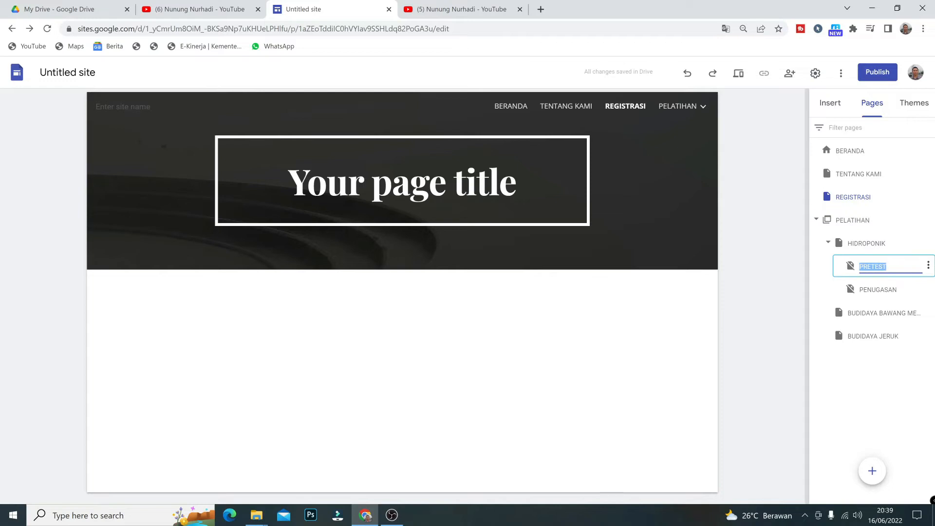
type("pR")
key("BackSpace")
key("BackSpace")
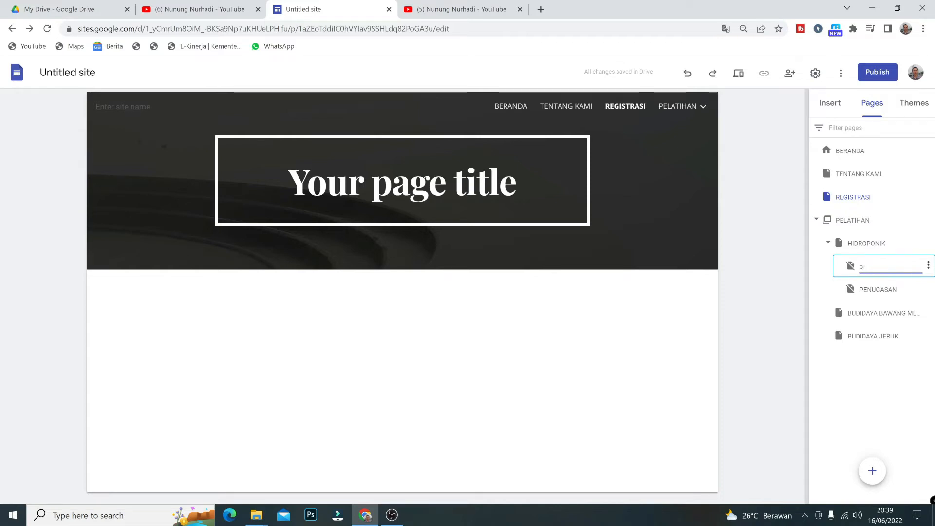
type("Pretest")
key("Tab")
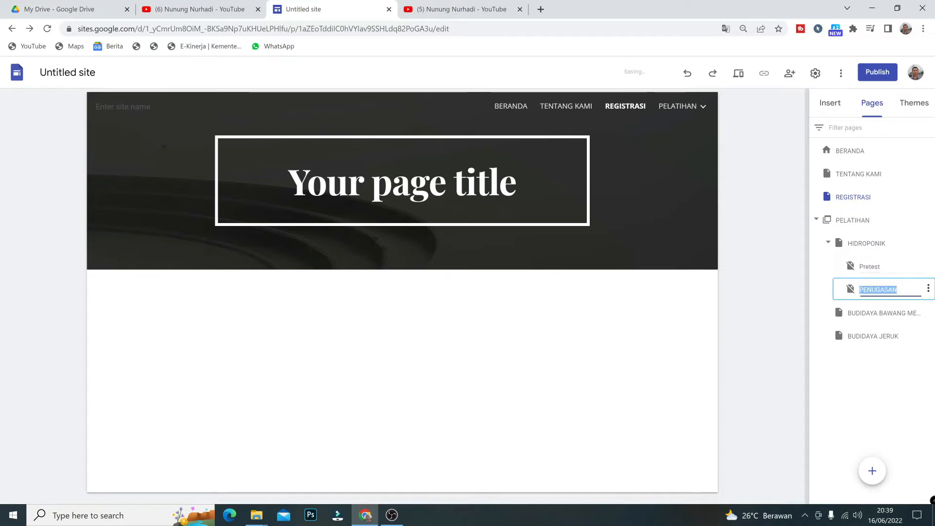
type("Penugasan")
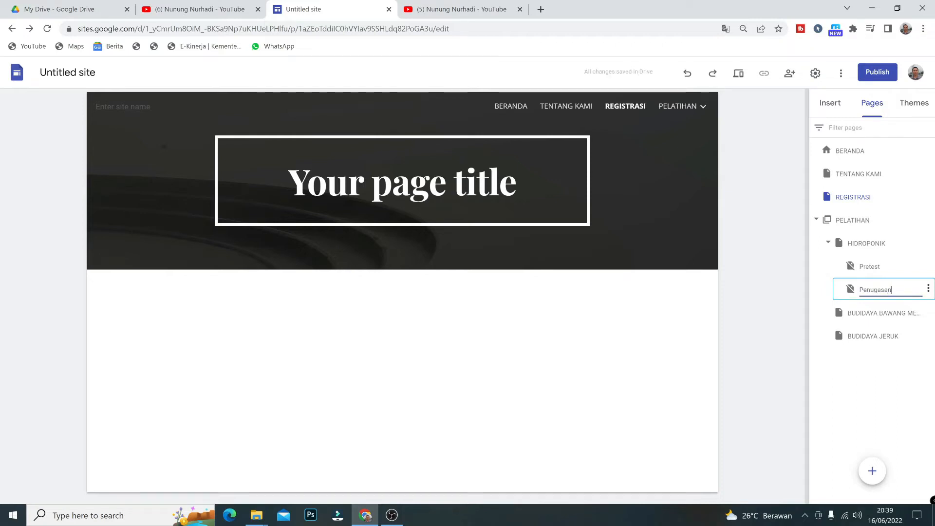
- Duplicate the Penugasan subpage under HIDROPONIK and name the copy Absen
left_click(929, 290)
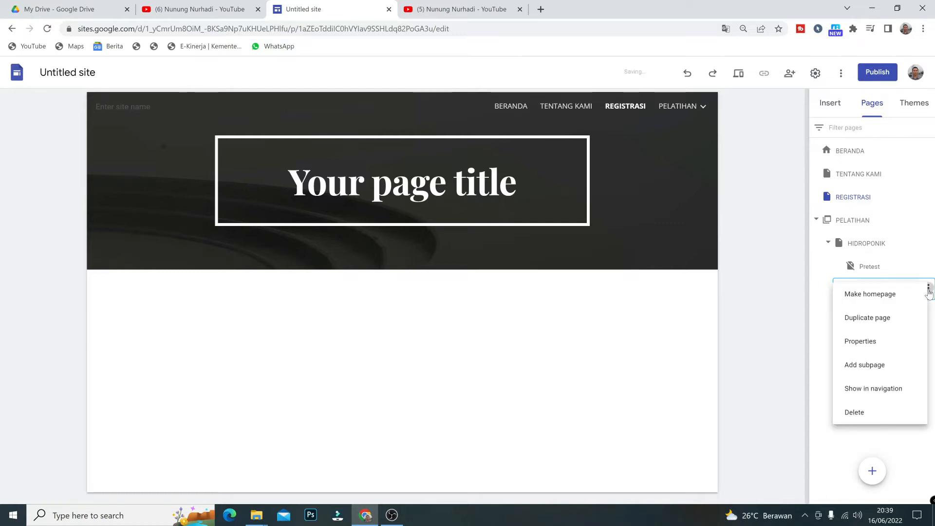
left_click(883, 325)
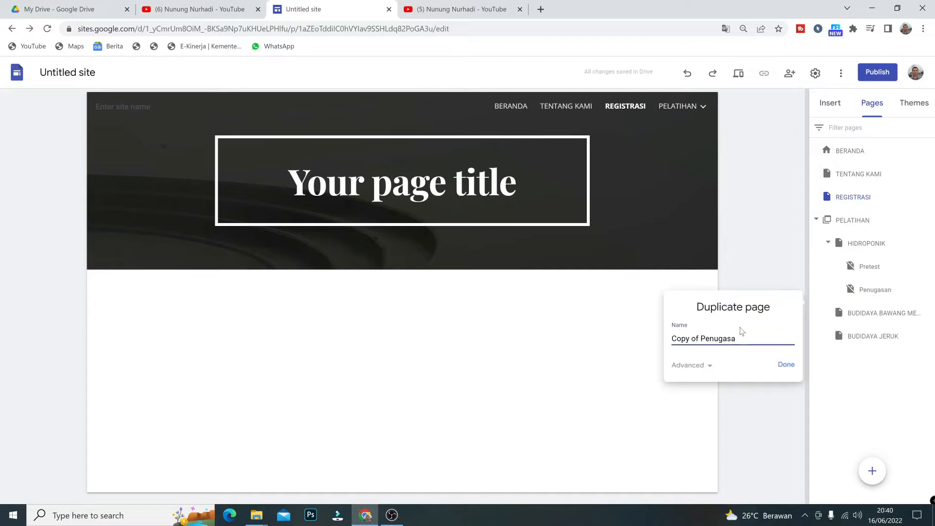
key("BackSpace")
key("BackSpace")
key("BackSpace")
key("BackSpace")
key("BackSpace")
key("BackSpace")
key("BackSpace")
key("BackSpace")
key("BackSpace")
key("BackSpace")
key("BackSpace")
key("BackSpace")
key("BackSpace")
key("BackSpace")
key("BackSpace")
key("BackSpace")
key("BackSpace")
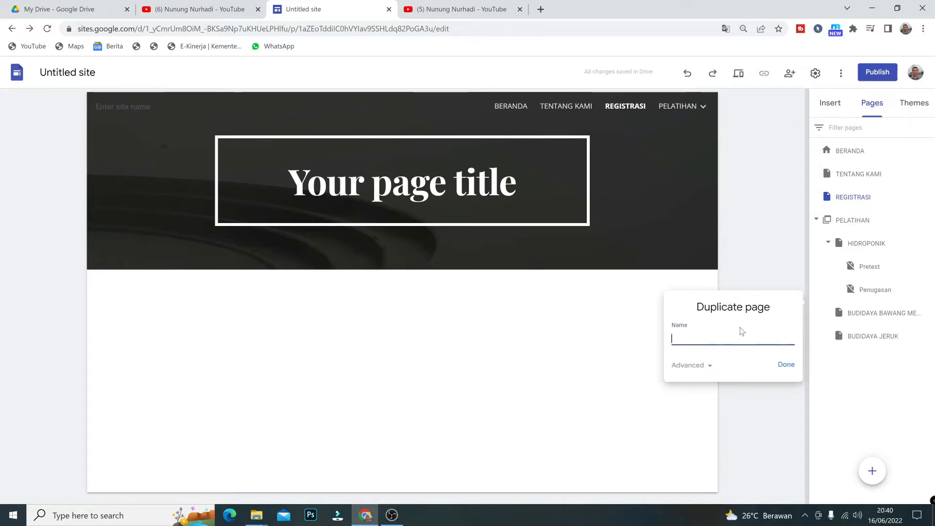
type("Absen")
left_click(786, 365)
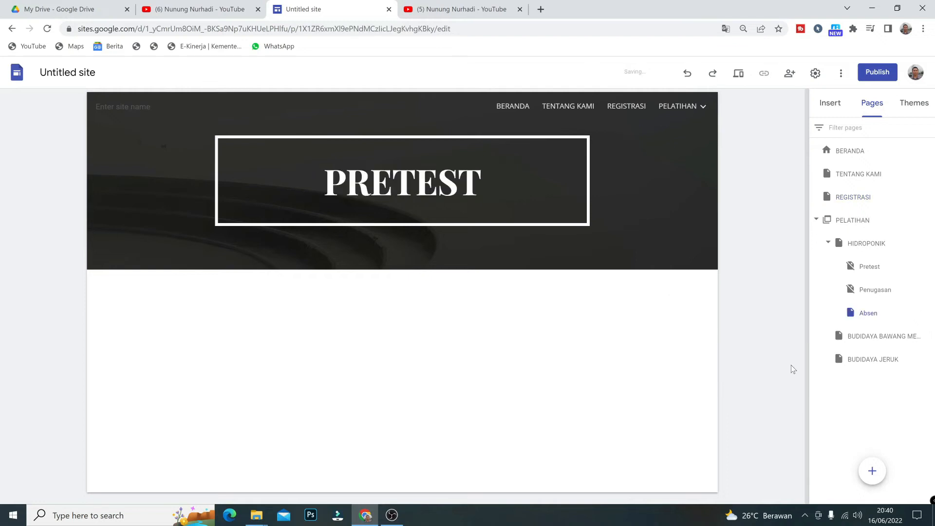
- Duplicate the Absen subpage and name the copy Posttest
left_click(928, 312)
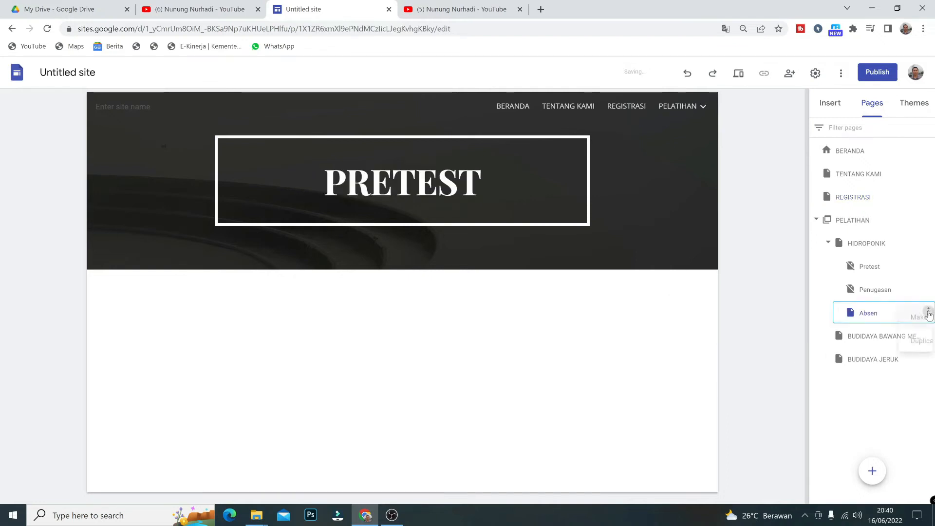
left_click(897, 340)
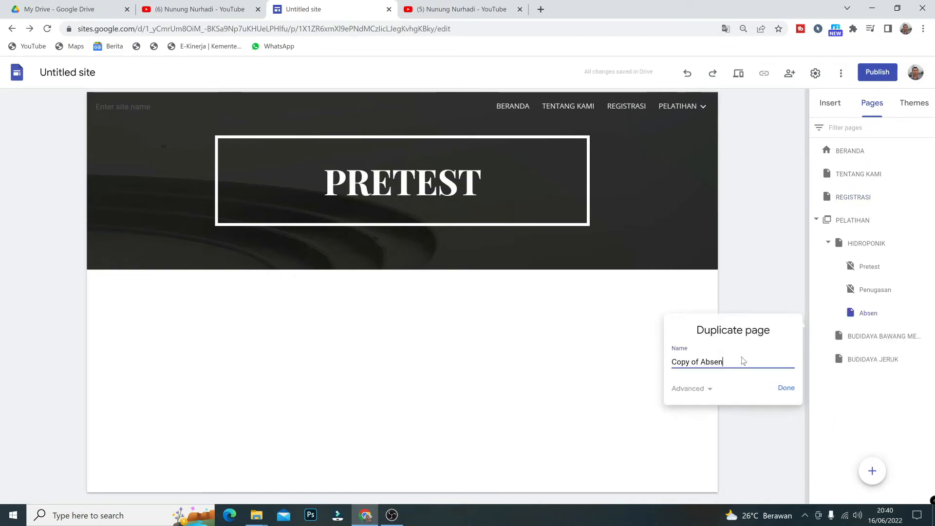
left_click_drag(719, 362, 643, 358)
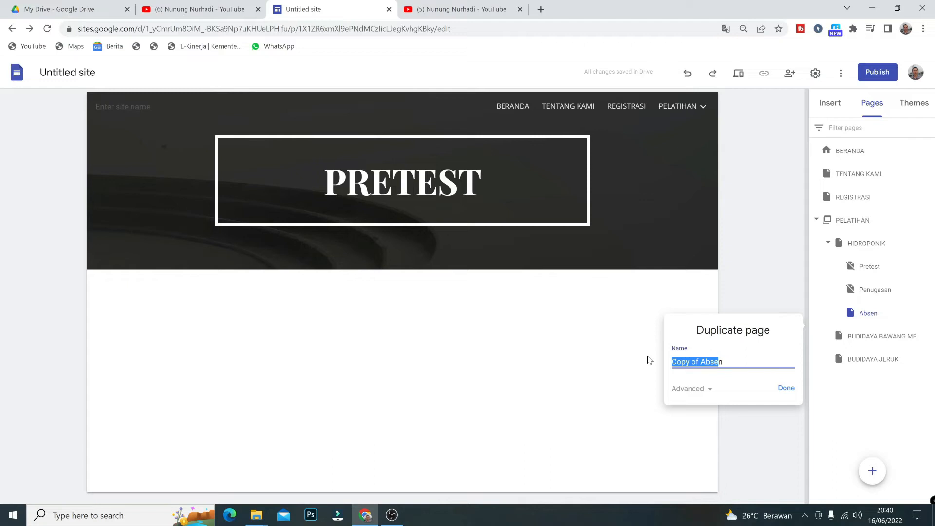
key("BackSpace")
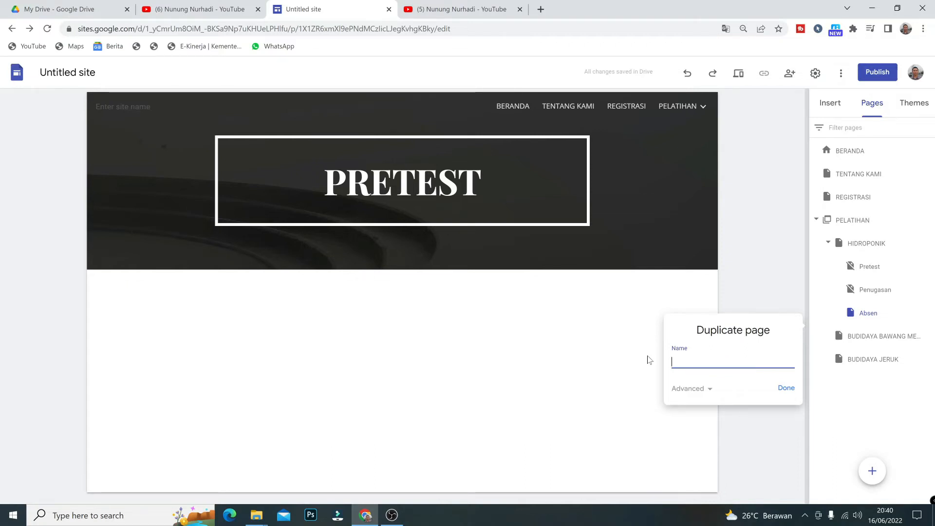
type("Postest")
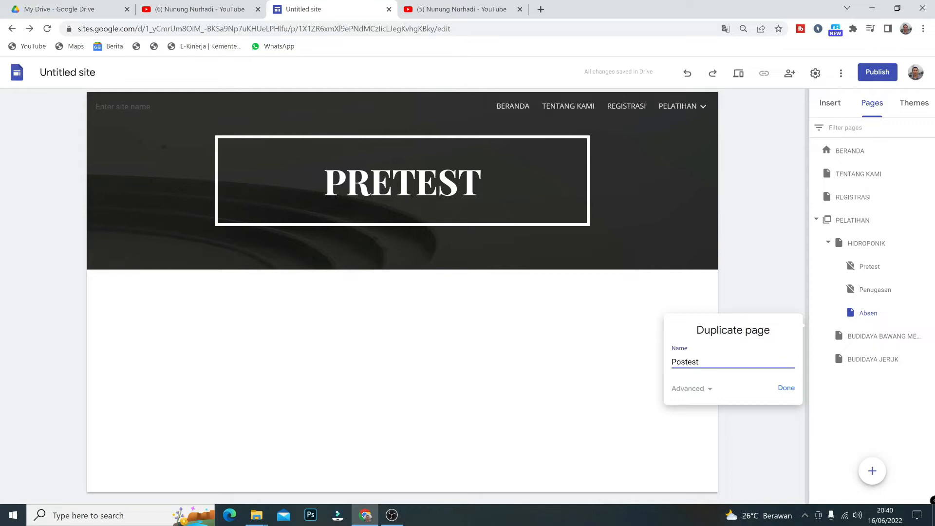
key("Left")
key("Left")
key("Left")
type("t")
left_click(786, 388)
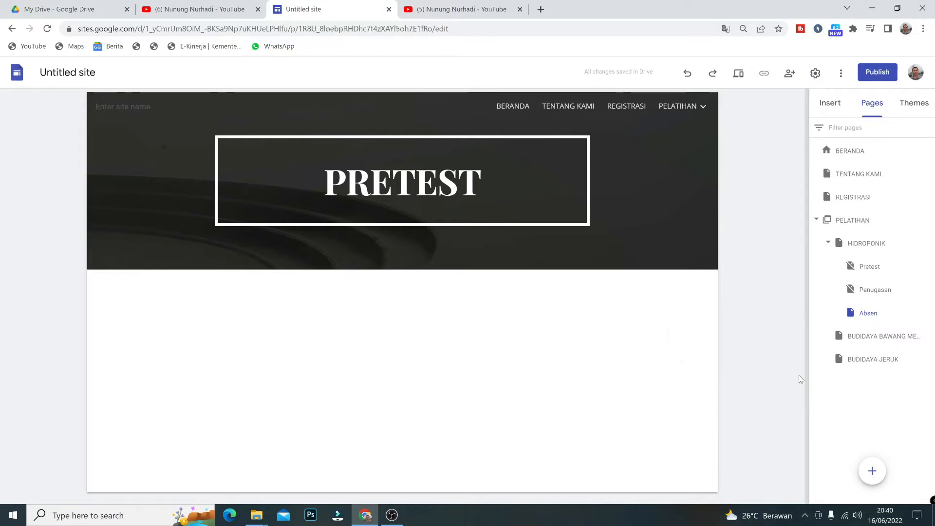
- Duplicate the Posttest subpage and name the copy Evaluasi
left_click(929, 336)
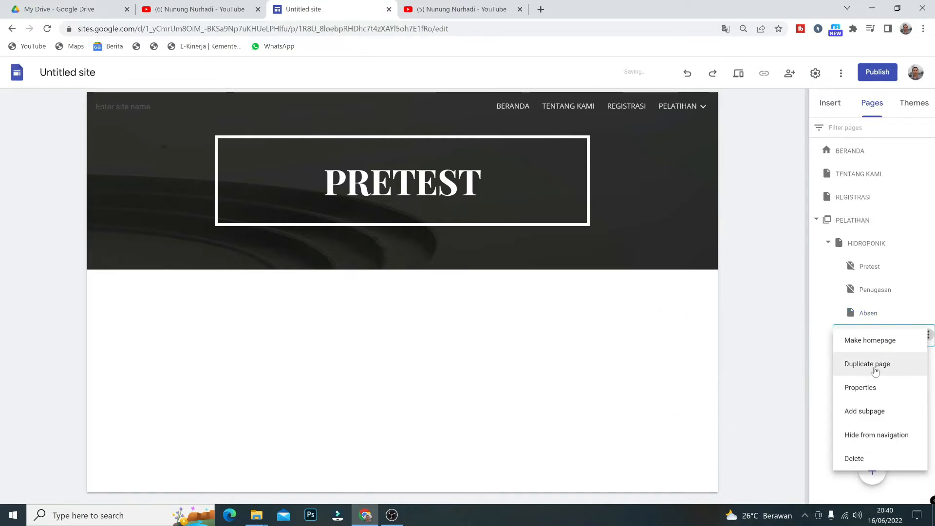
left_click(860, 363)
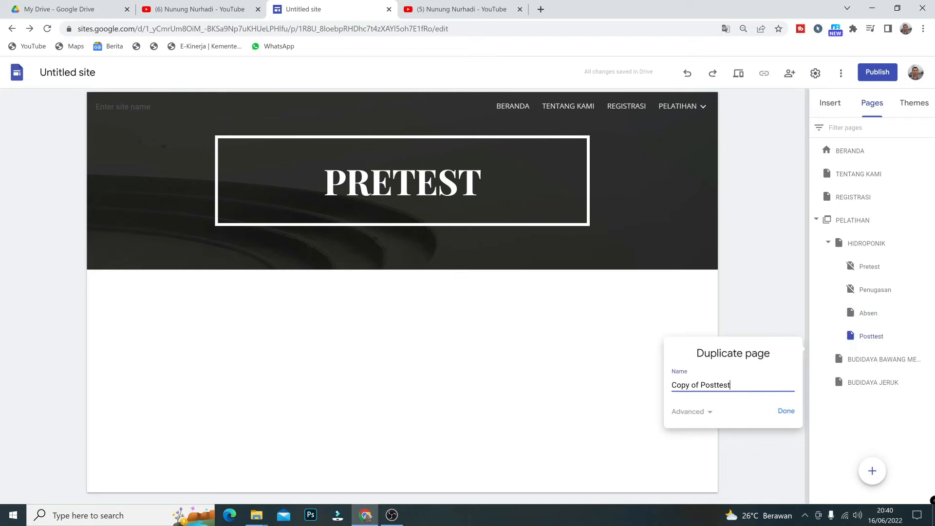
left_click_drag(732, 385, 664, 388)
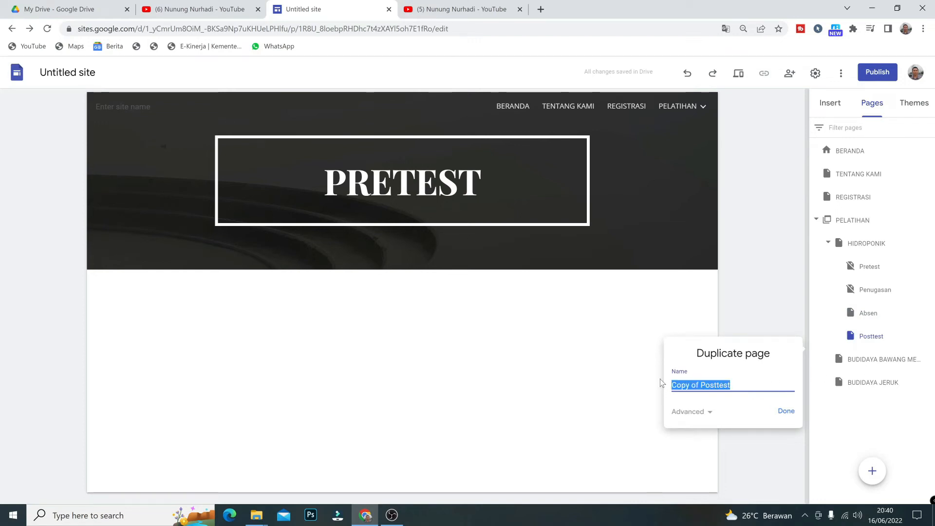
type("Evaluasi")
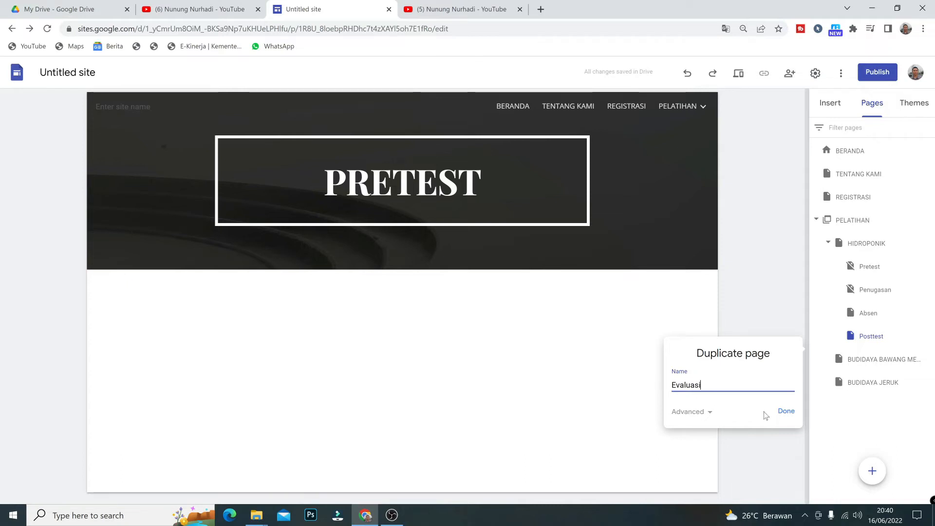
left_click(785, 413)
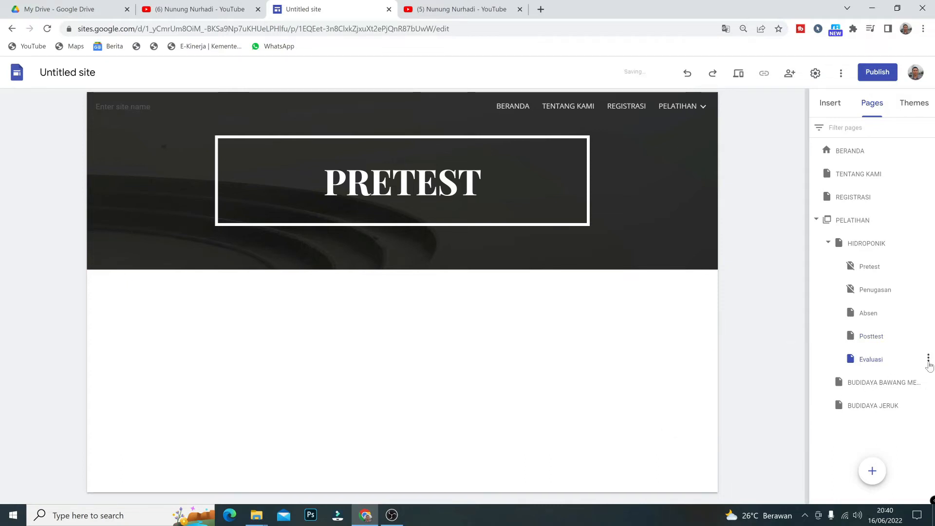
- Duplicate the Evaluasi subpage and name the copy Sertifikat
left_click(928, 358)
left_click(893, 386)
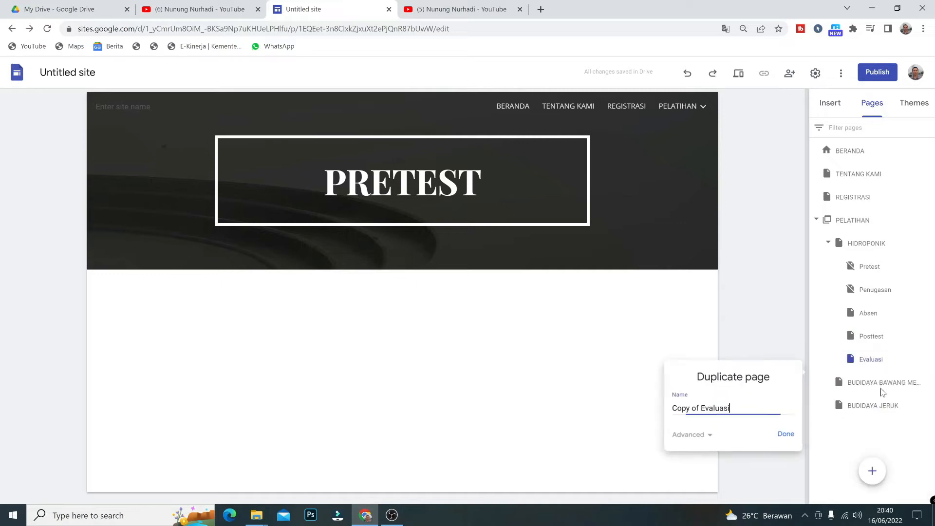
key("BackSpace")
key("BackSpace")
key("BackSpace")
key("BackSpace")
key("BackSpace")
key("BackSpace")
key("BackSpace")
key("BackSpace")
key("BackSpace")
key("BackSpace")
key("BackSpace")
key("BackSpace")
key("BackSpace")
key("BackSpace")
key("BackSpace")
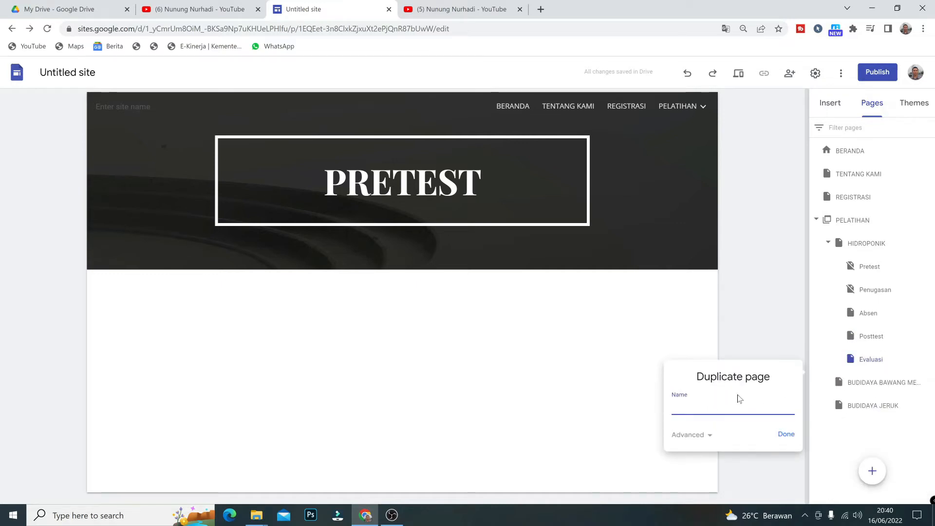
type("Serti")
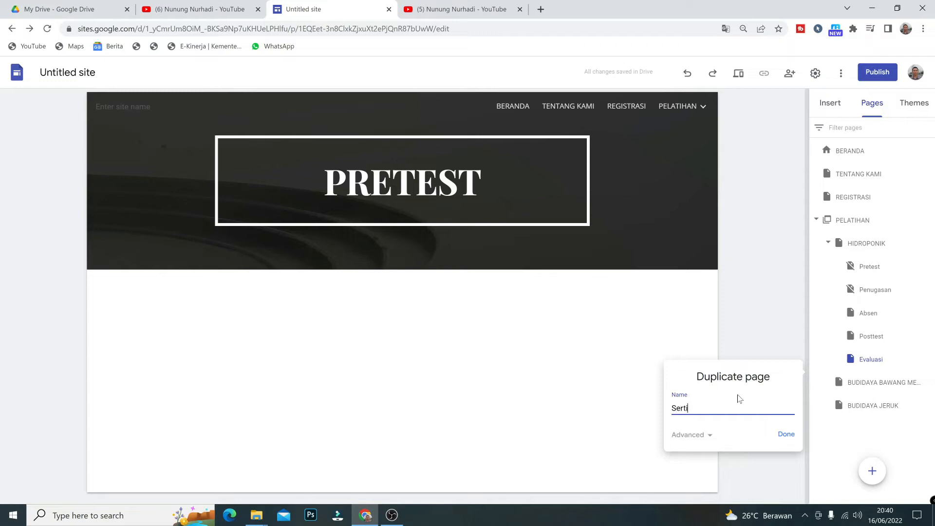
type("fikat")
left_click(779, 434)
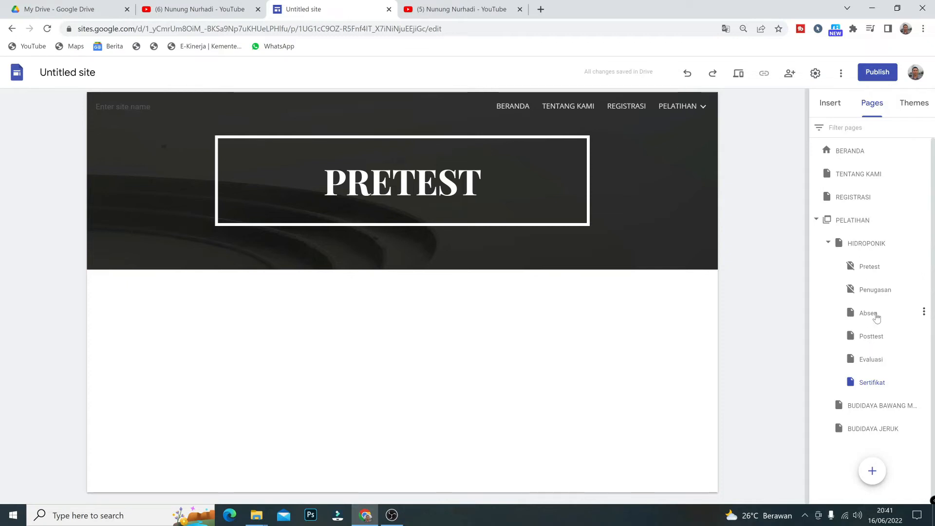
- Hide the Absen, Posttest, Evaluasi and Sertifikat subpages from the site navigation
left_click(926, 313)
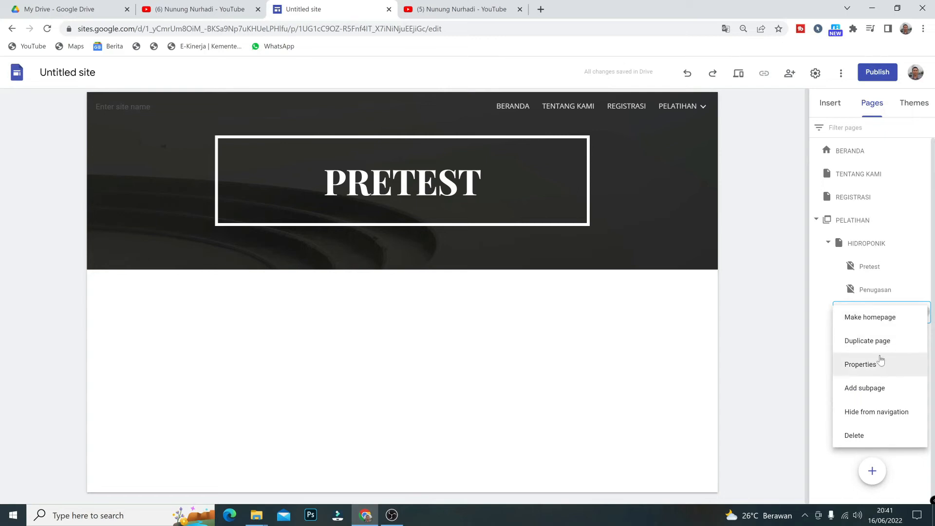
left_click(877, 415)
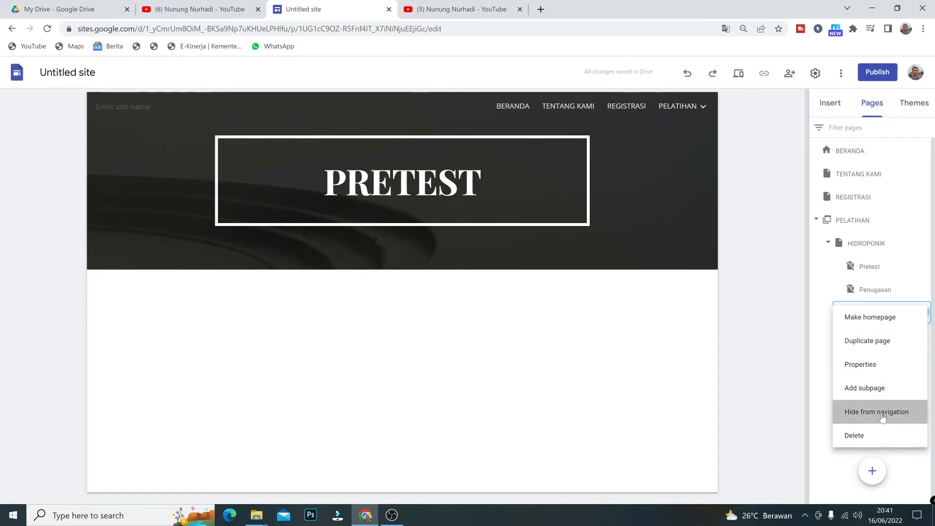
left_click(924, 335)
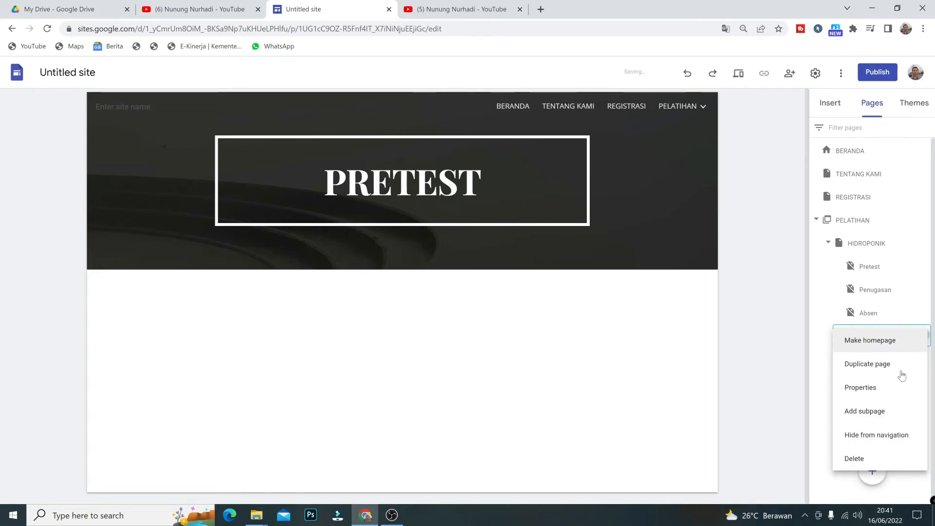
left_click(882, 438)
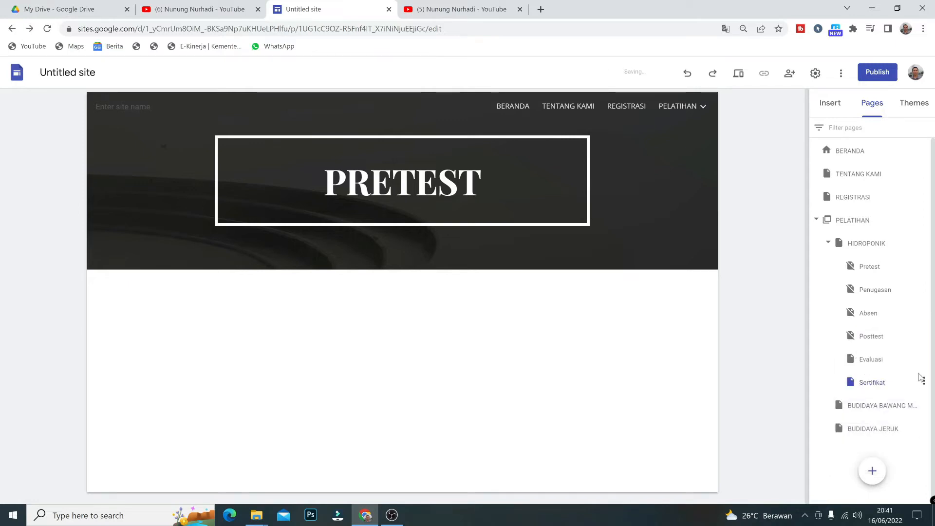
left_click(923, 359)
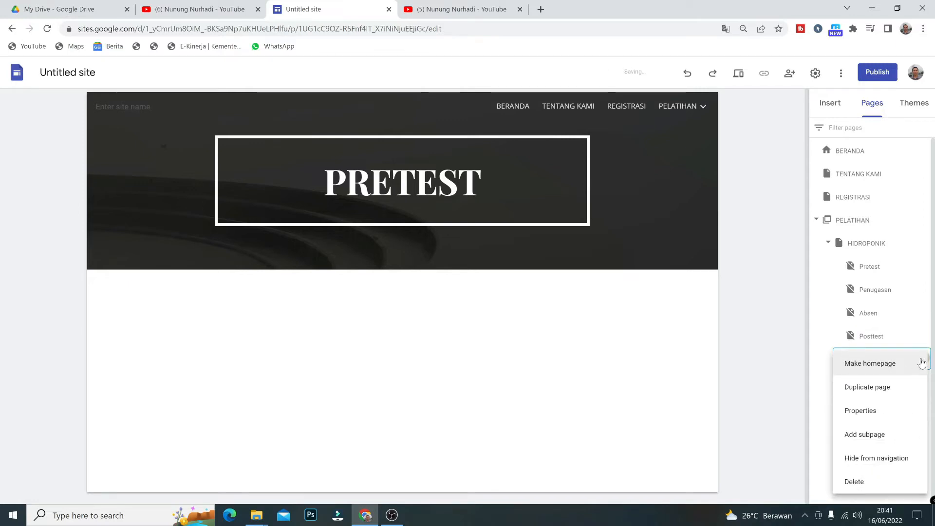
left_click(872, 458)
left_click(924, 382)
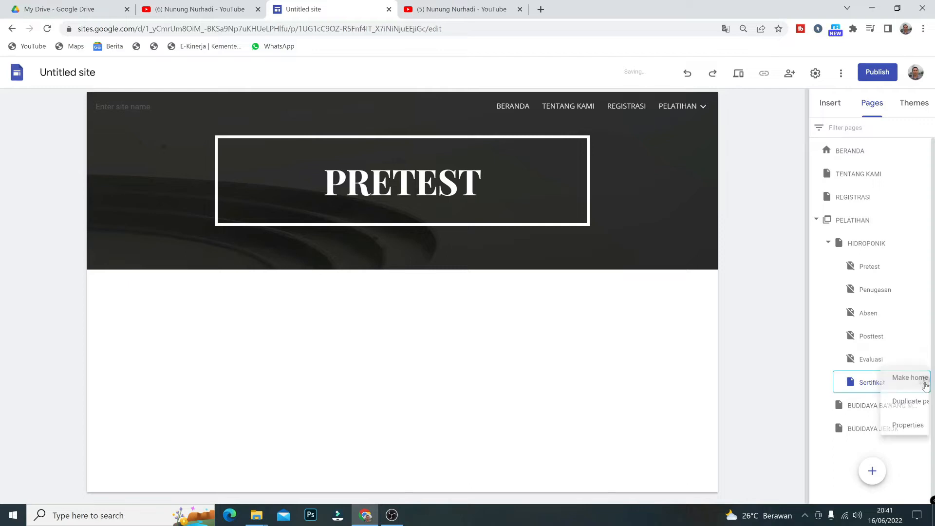
left_click(877, 461)
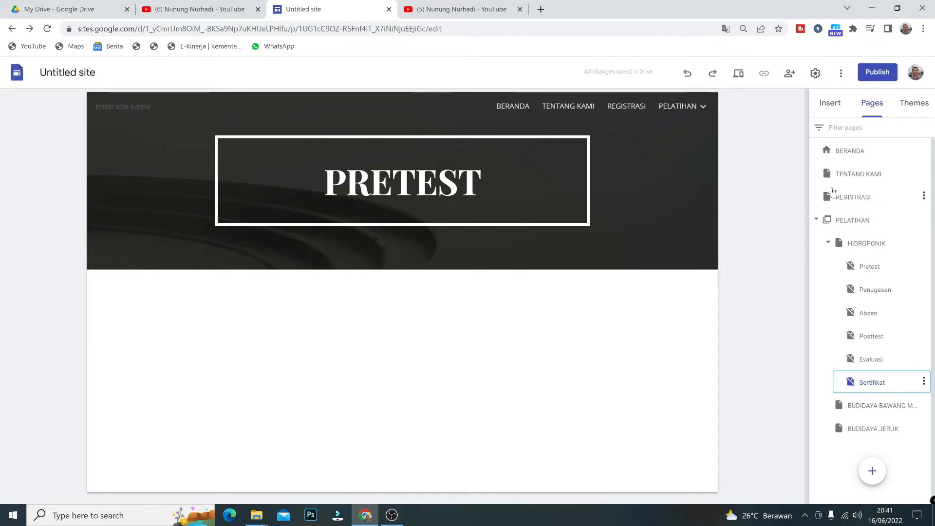
- Replace the placeholder title on the BERANDA page with BPP NGORO
left_click(854, 154)
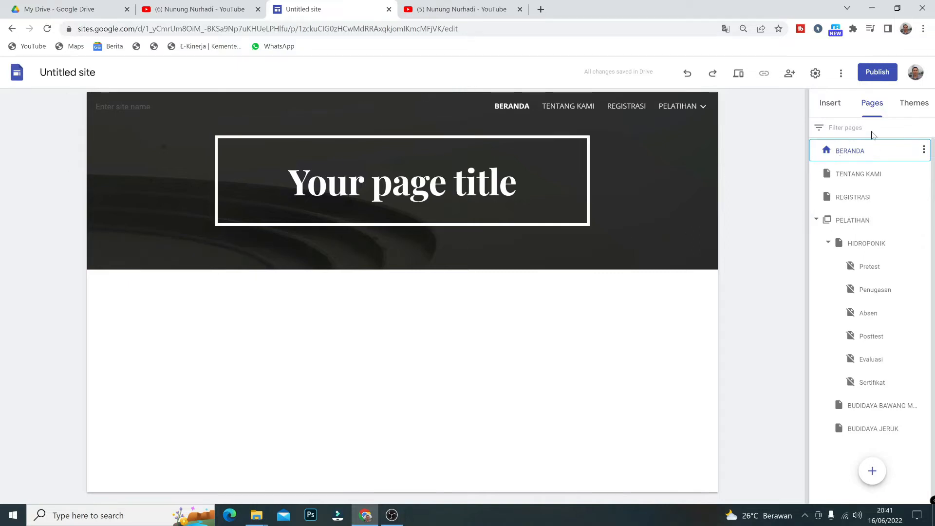
left_click(835, 108)
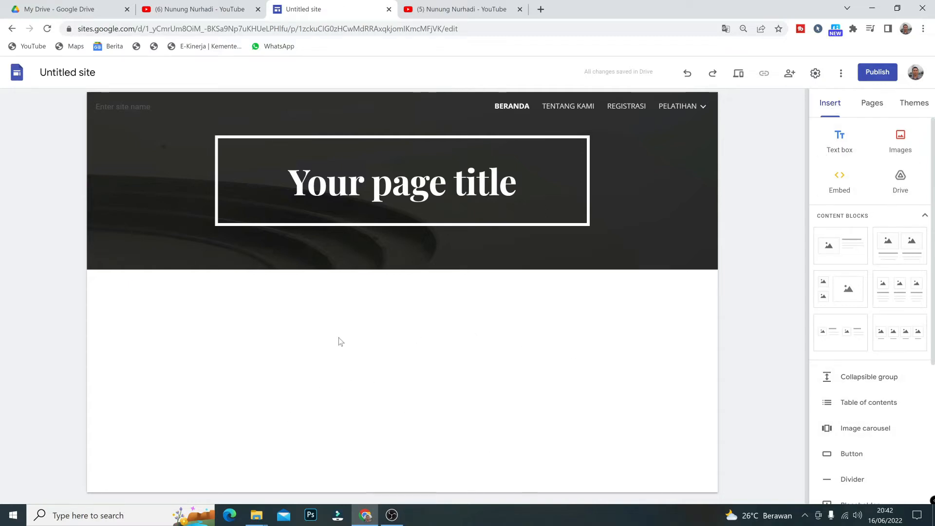
mouse_move(164, 128)
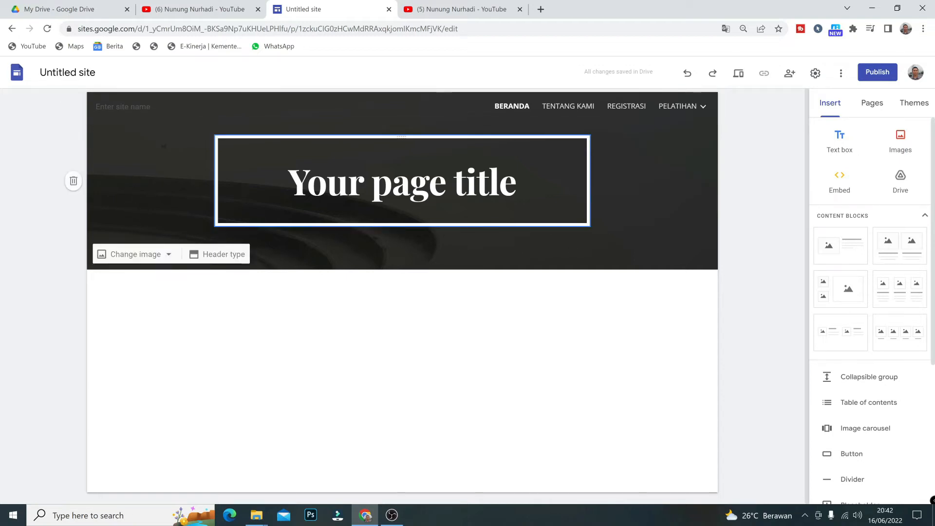
left_click(348, 180)
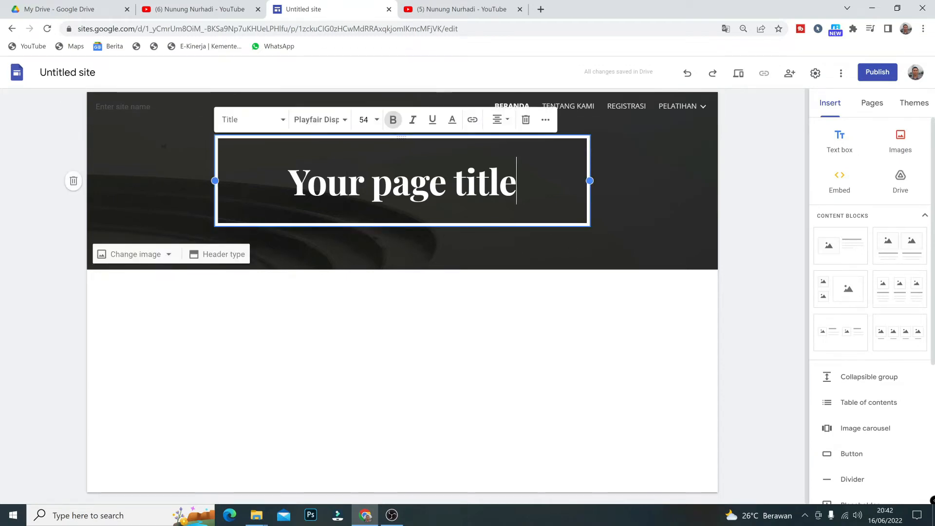
left_click_drag(518, 181, 286, 181)
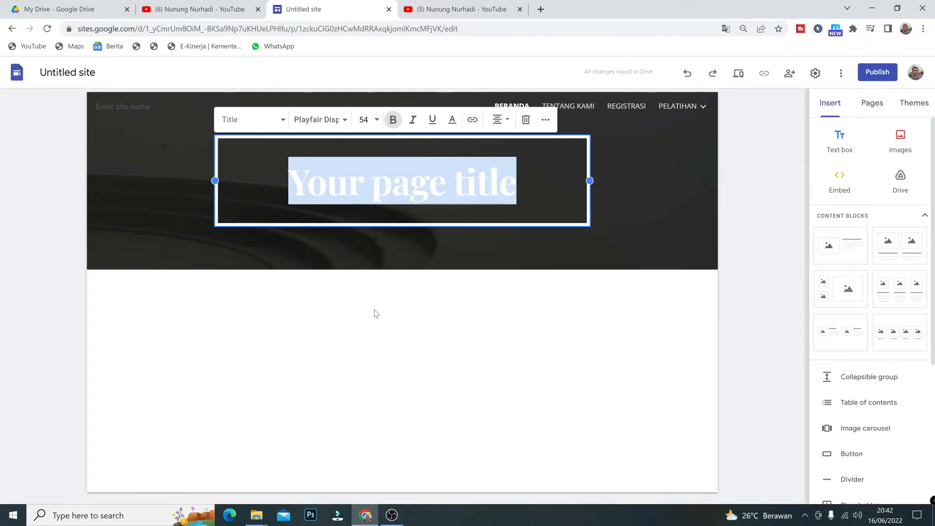
type("B")
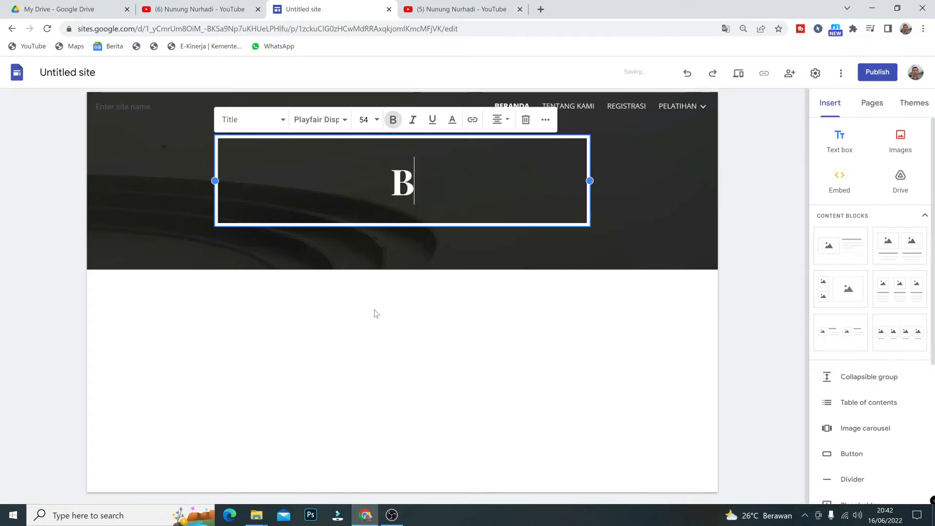
type("PP")
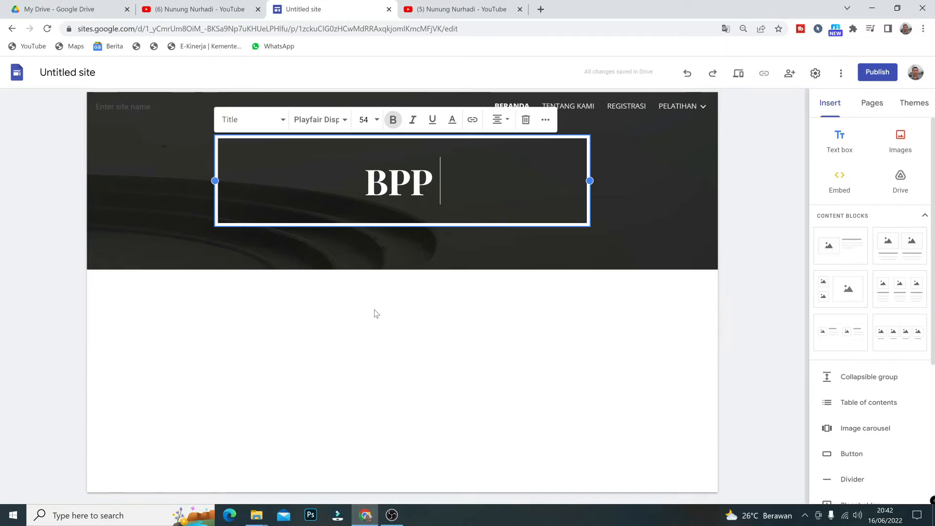
type("NGORO")
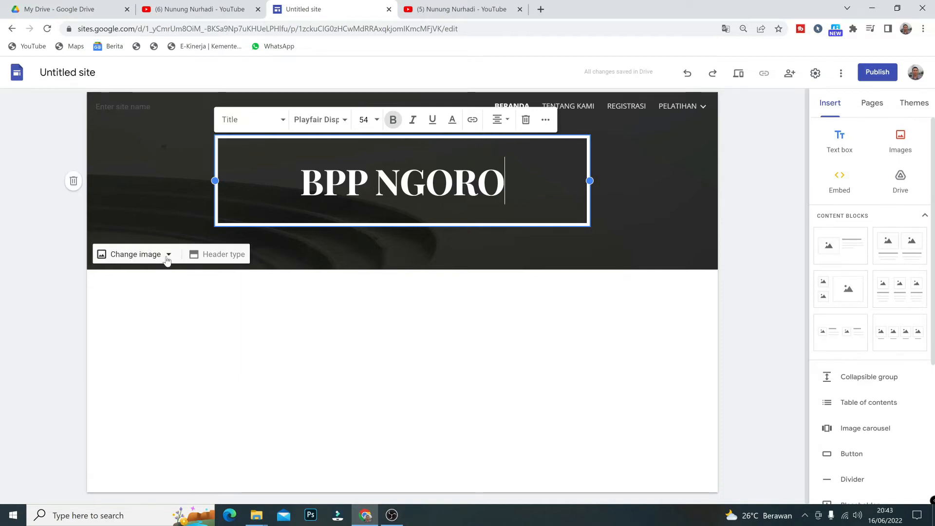
- Upload BPP.JPG from the PICTURE folder as the BERANDA page's header image
left_click(168, 256)
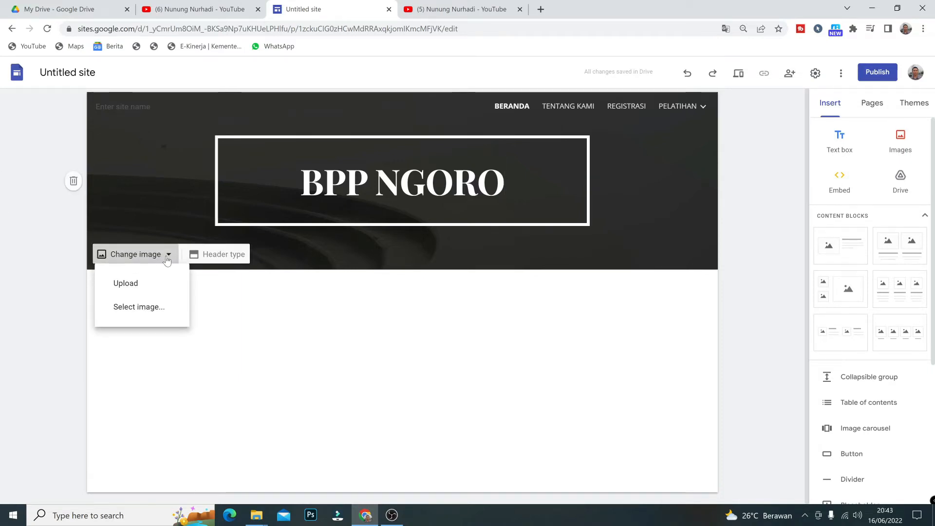
left_click(130, 295)
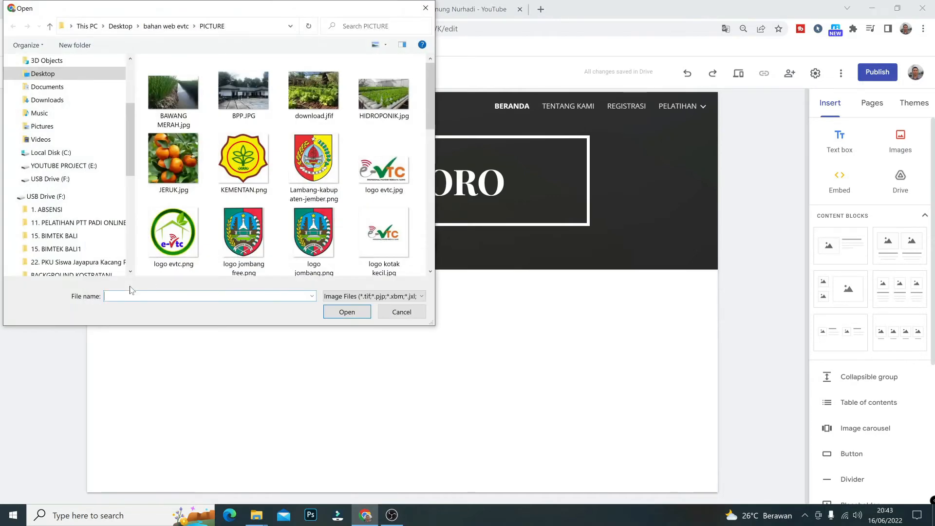
left_click(251, 101)
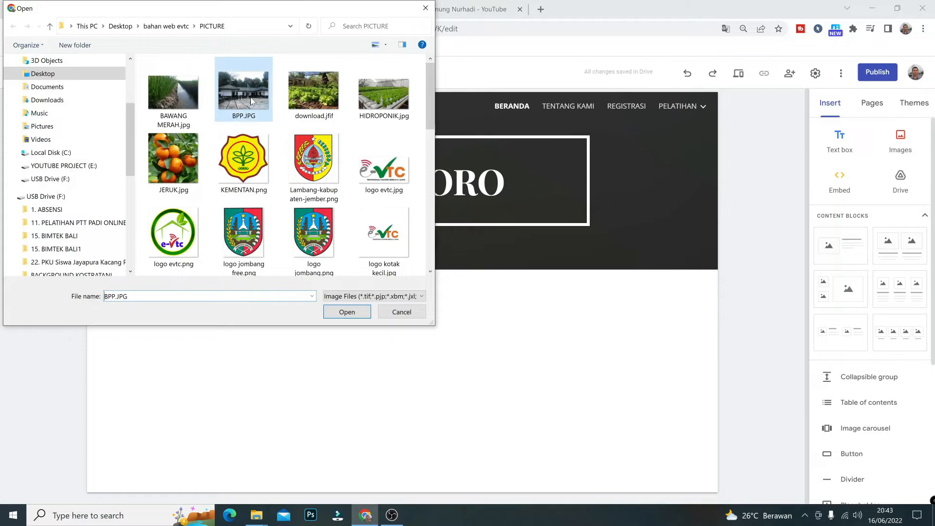
left_click(347, 313)
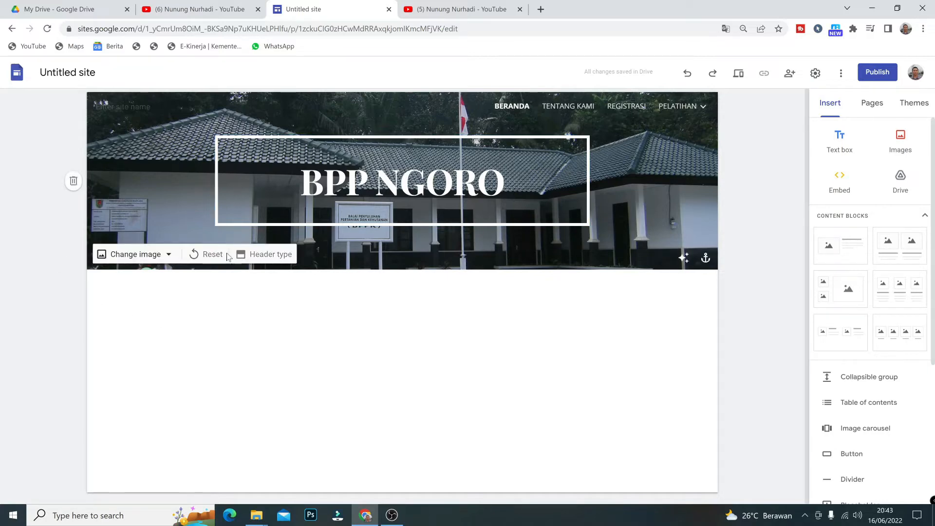
- Try resetting the header image to the theme default, and undo the reset
left_click(207, 255)
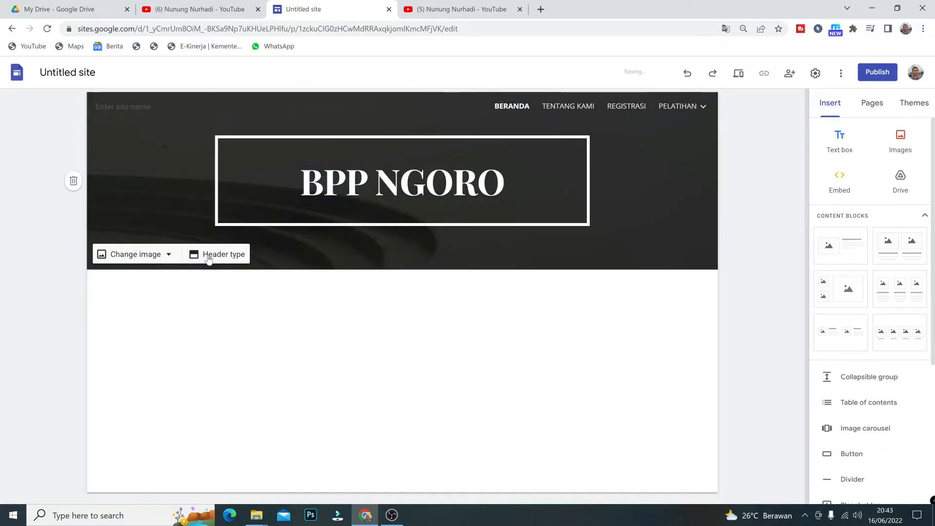
left_click(170, 255)
mouse_move(699, 105)
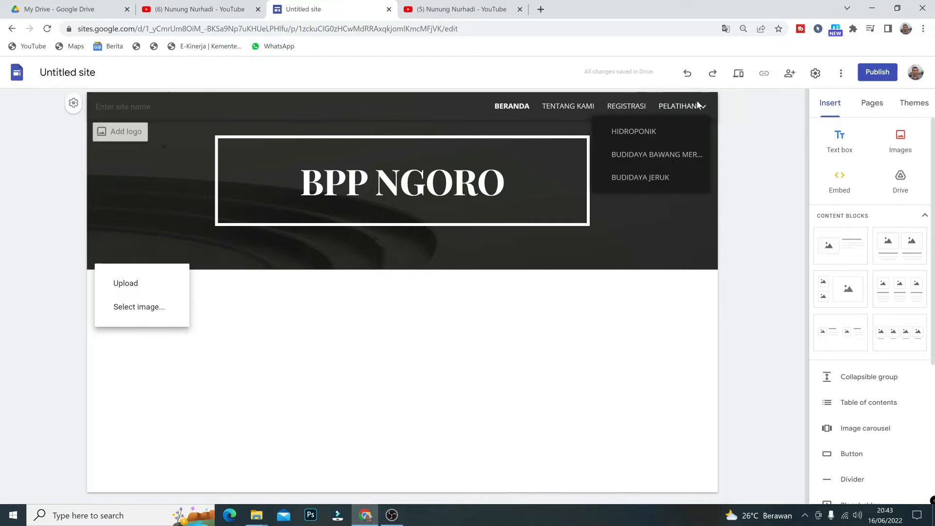
left_click(687, 73)
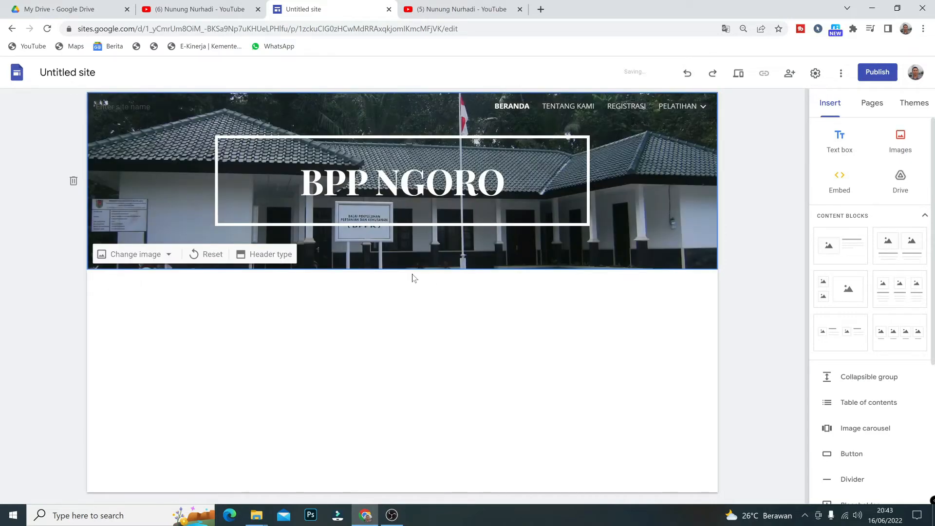
- Try the Cover, Large banner and Title only header types, and return the header to Banner
left_click(276, 256)
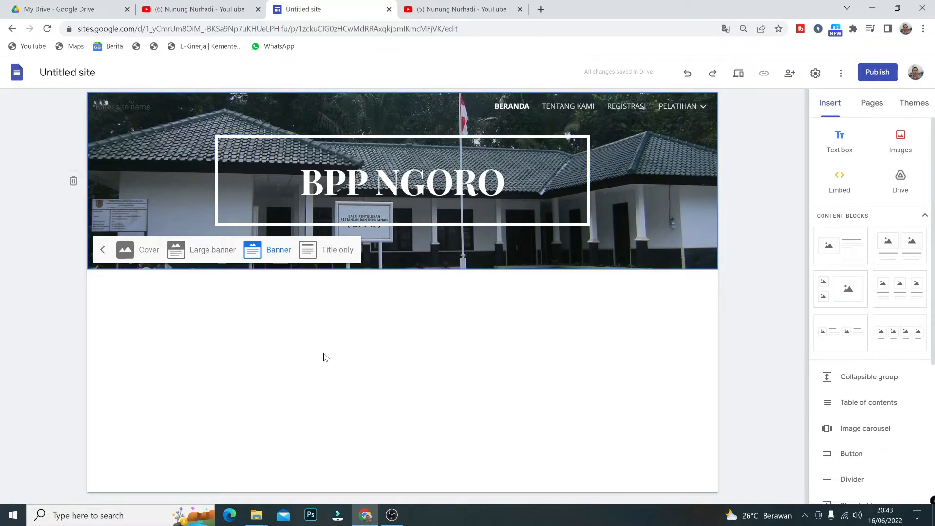
left_click(145, 250)
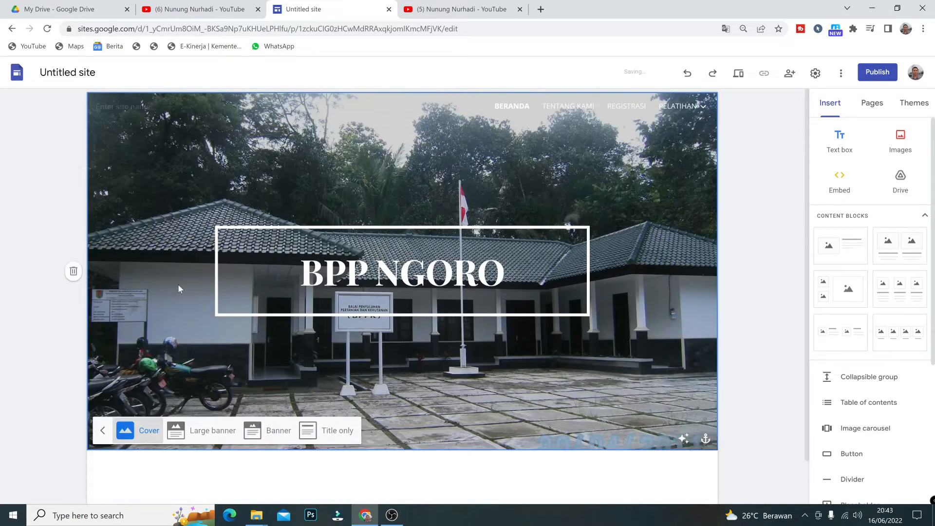
scroll(445, 339, "down", 2)
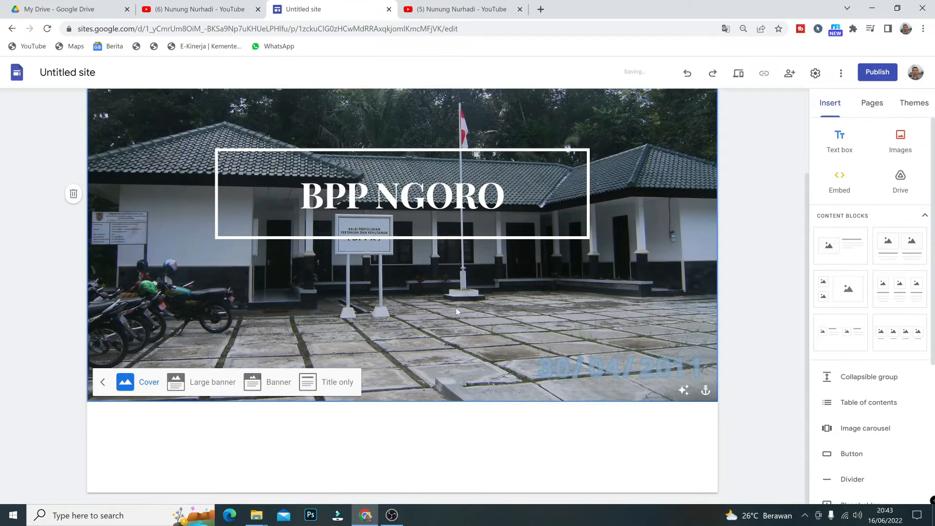
left_click(200, 381)
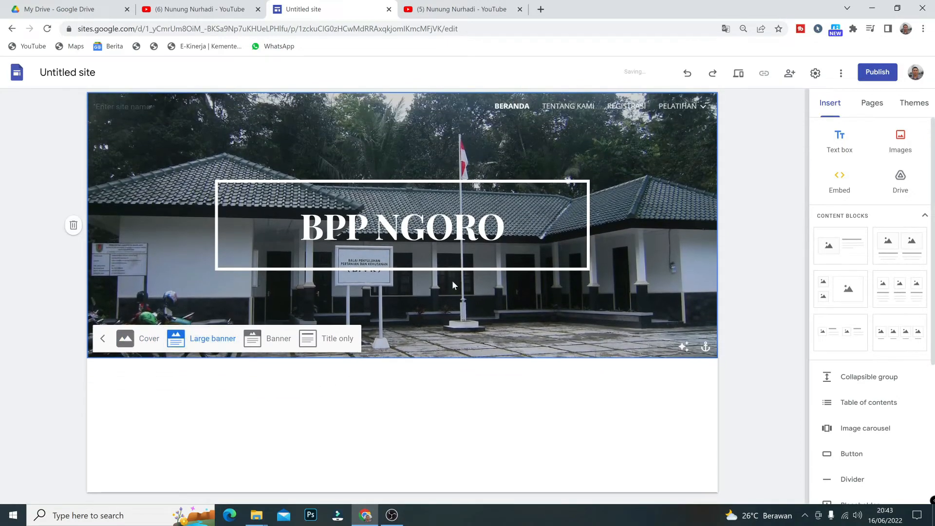
left_click(275, 339)
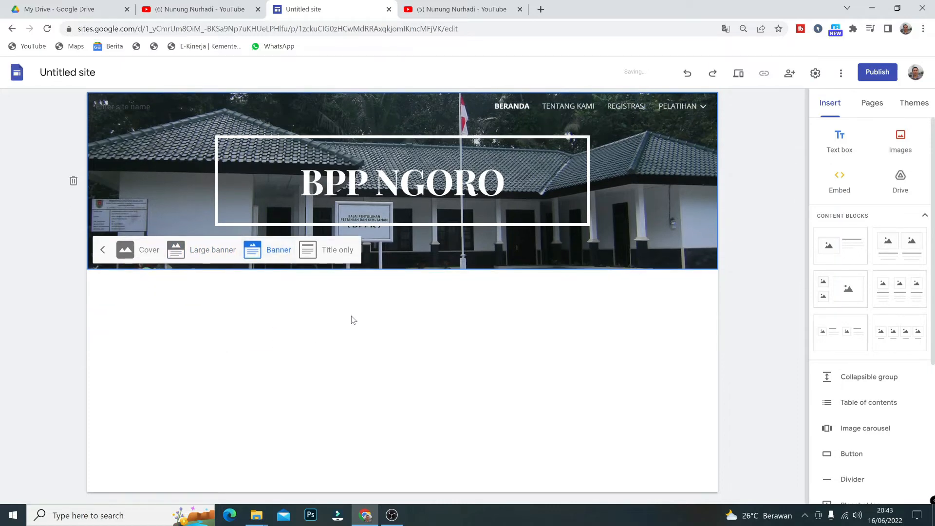
left_click(336, 255)
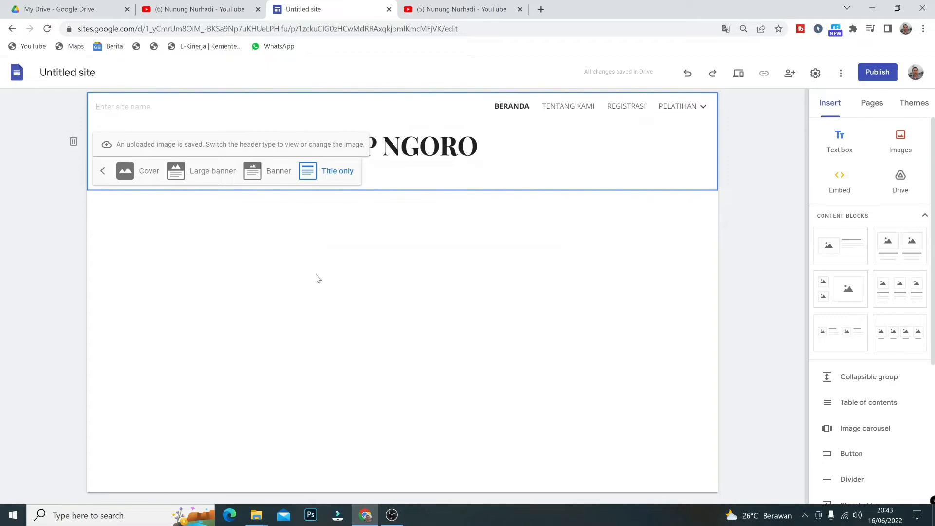
left_click(280, 176)
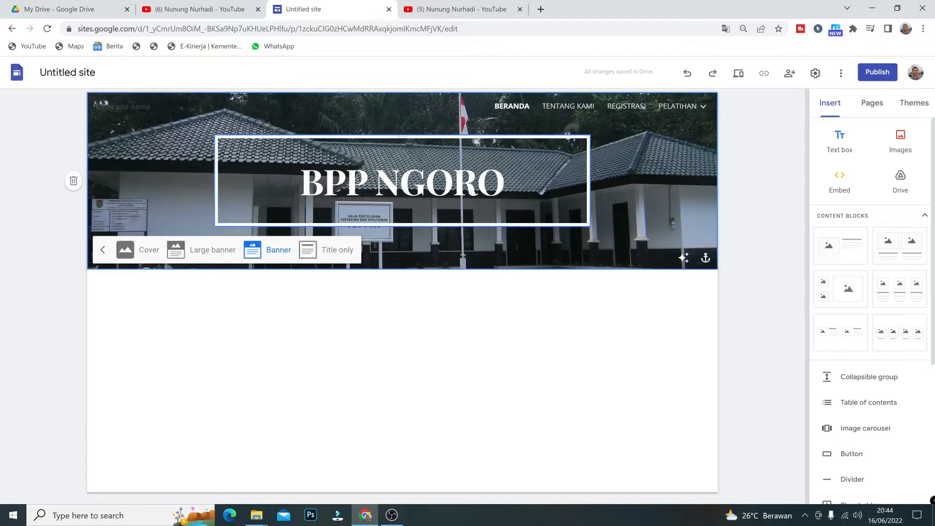
left_click(423, 259)
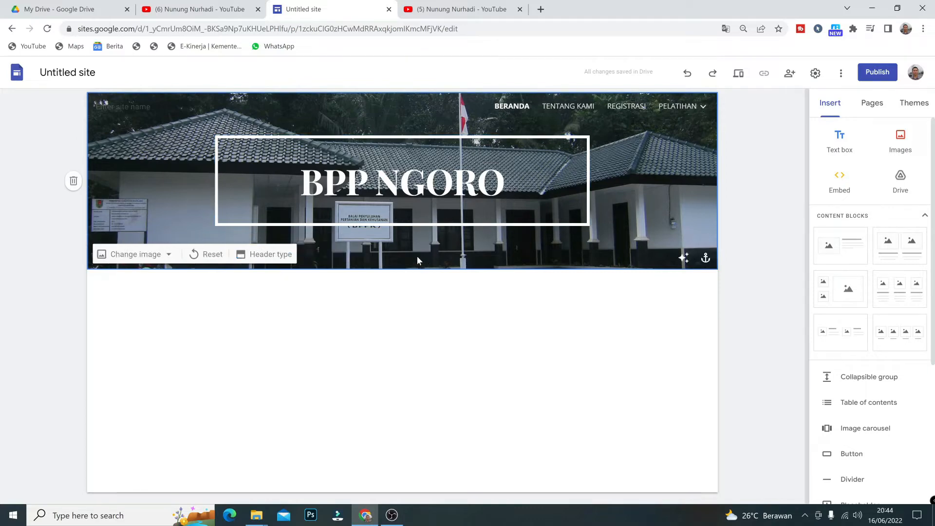
- Toggle the header image's readability adjustment off and on to compare its effect, leaving it enabled
left_click(685, 259)
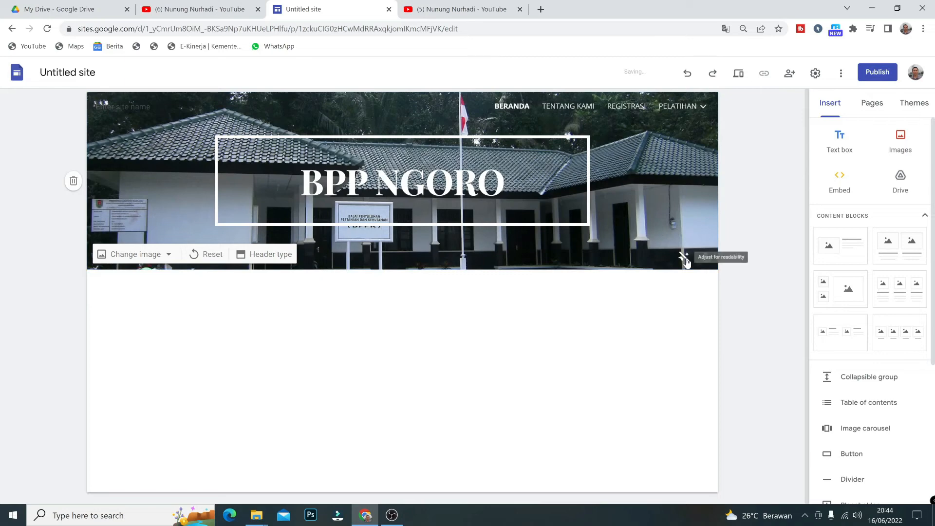
left_click(684, 258)
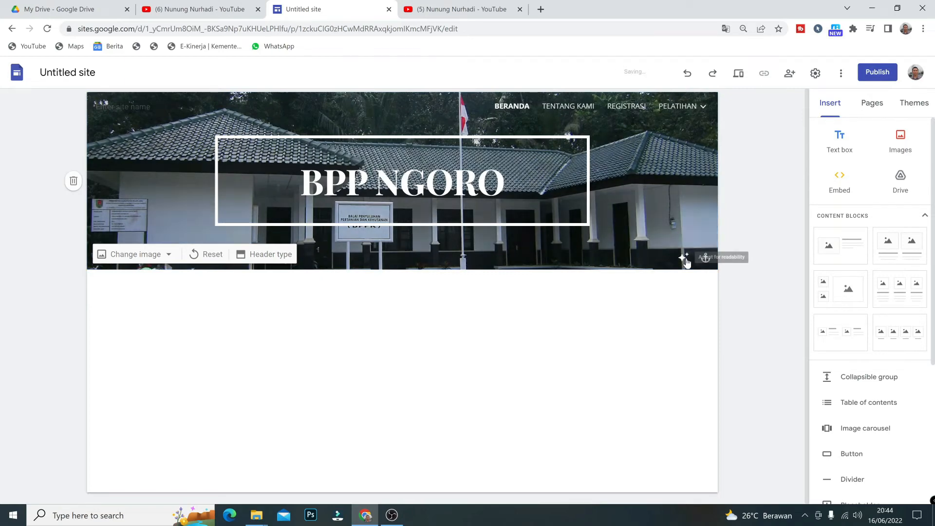
left_click(685, 259)
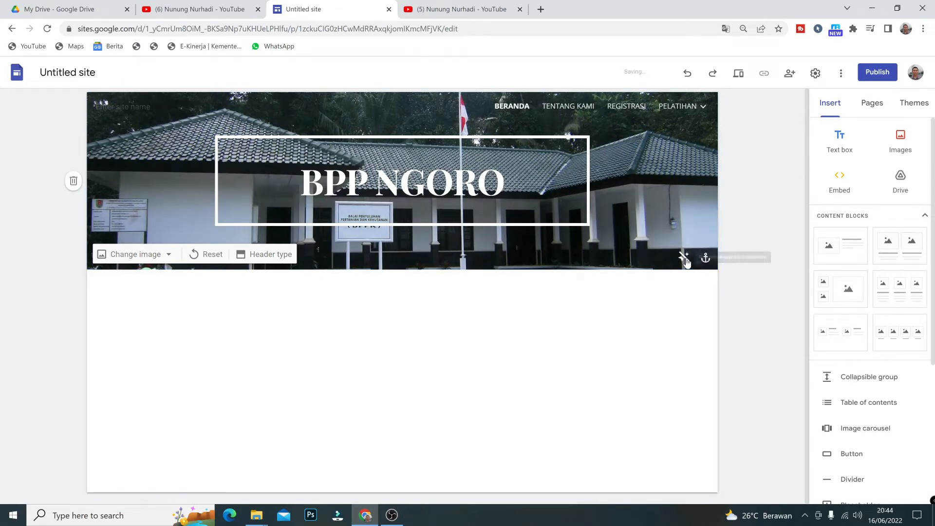
left_click(685, 259)
left_click(685, 259)
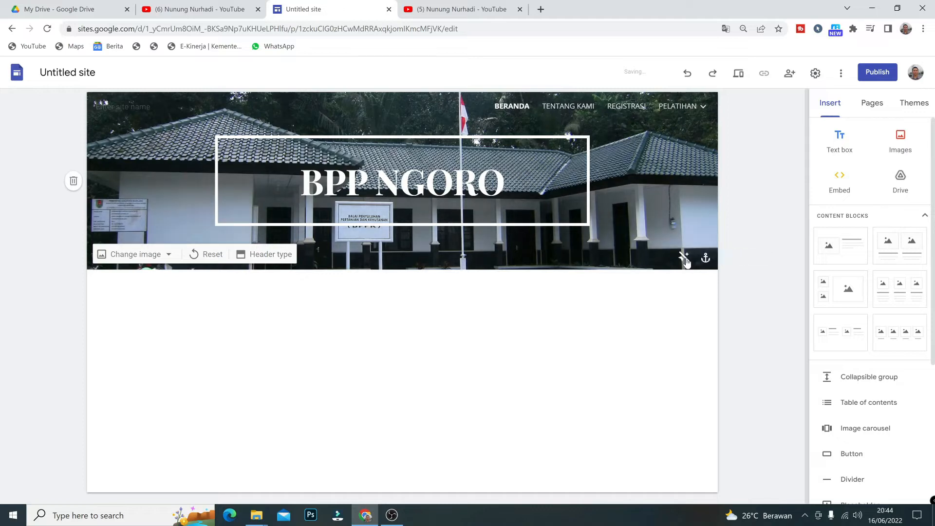
left_click(685, 259)
left_click(685, 259)
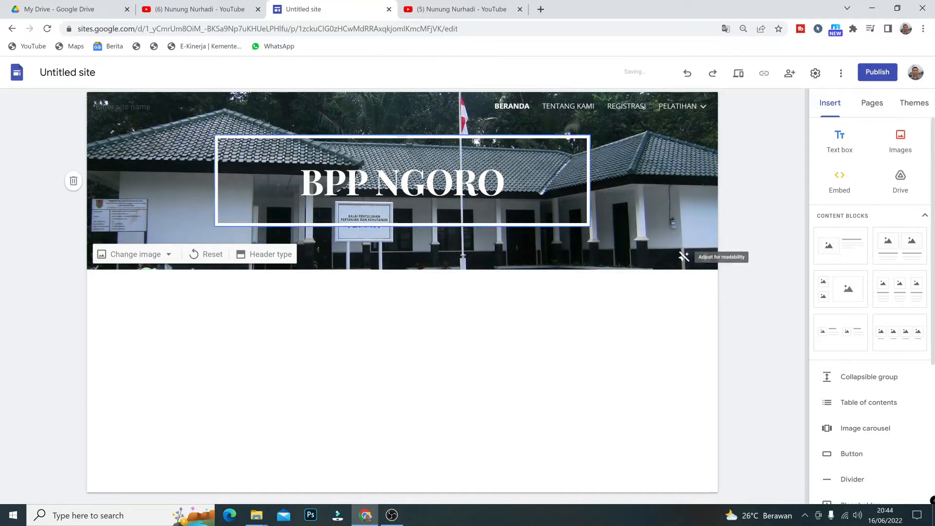
left_click(684, 258)
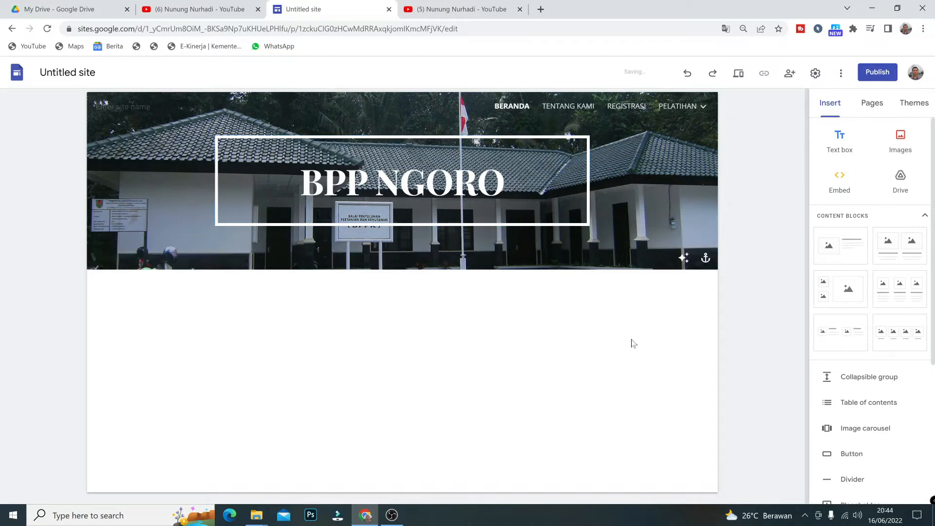
- Try anchoring the header image to the bottom, top, left and right, and return the anchor to Center
left_click(706, 260)
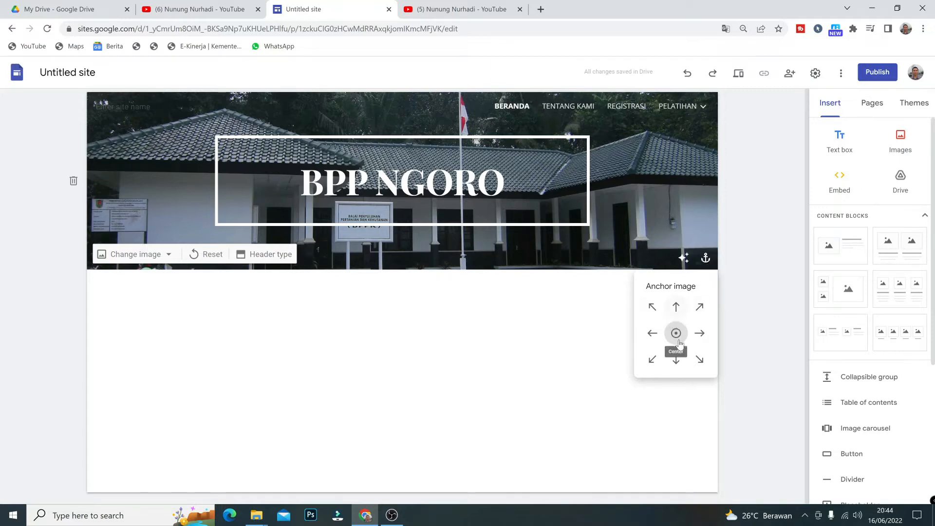
left_click(676, 359)
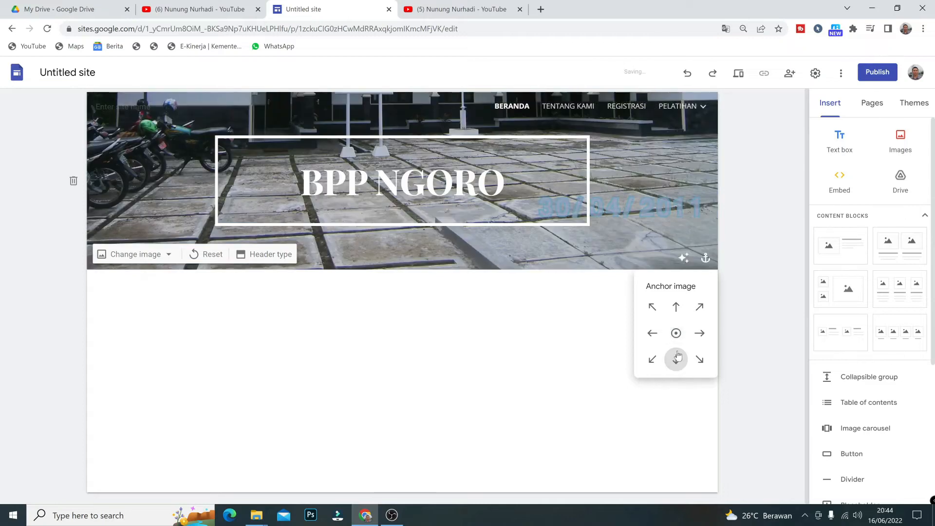
left_click(678, 308)
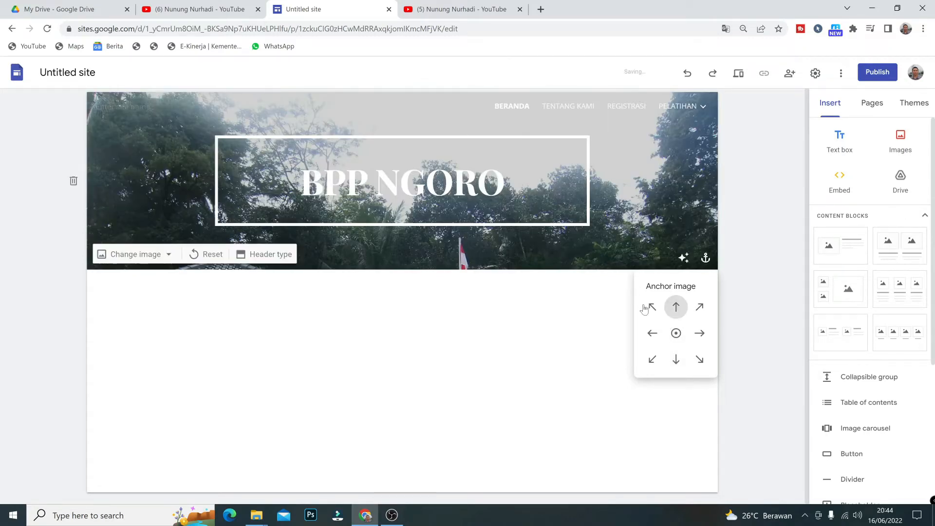
left_click(677, 334)
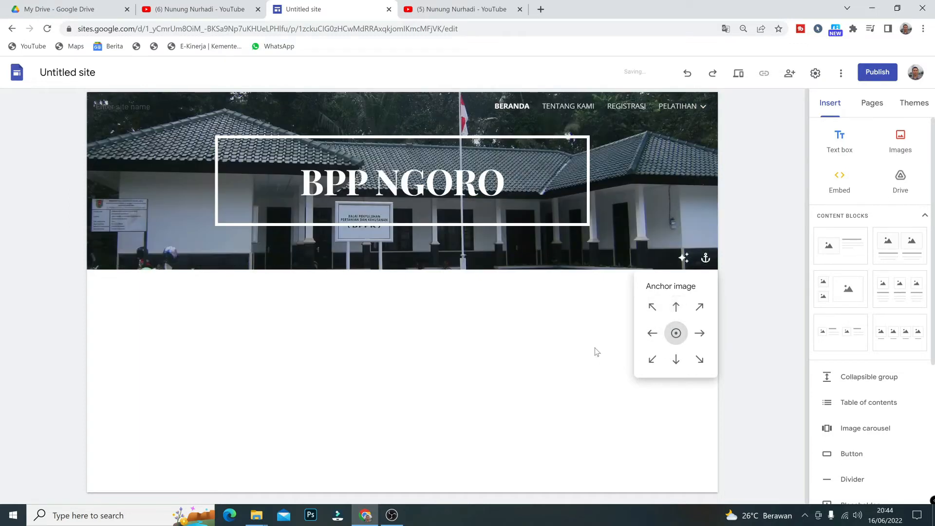
left_click(653, 336)
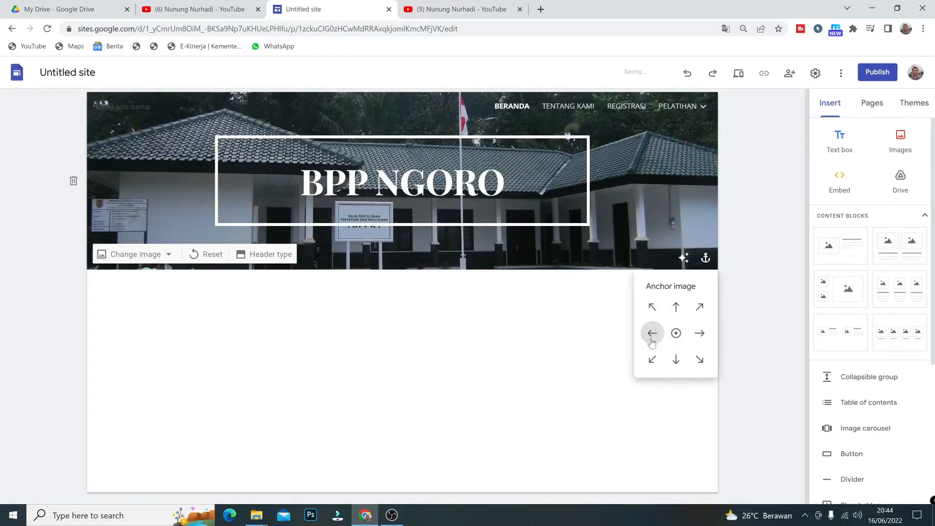
left_click(697, 336)
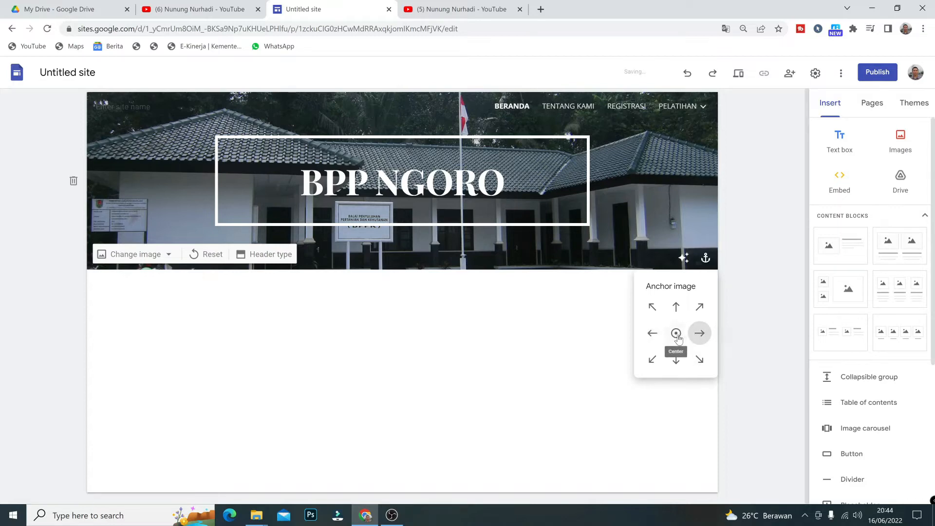
left_click(678, 336)
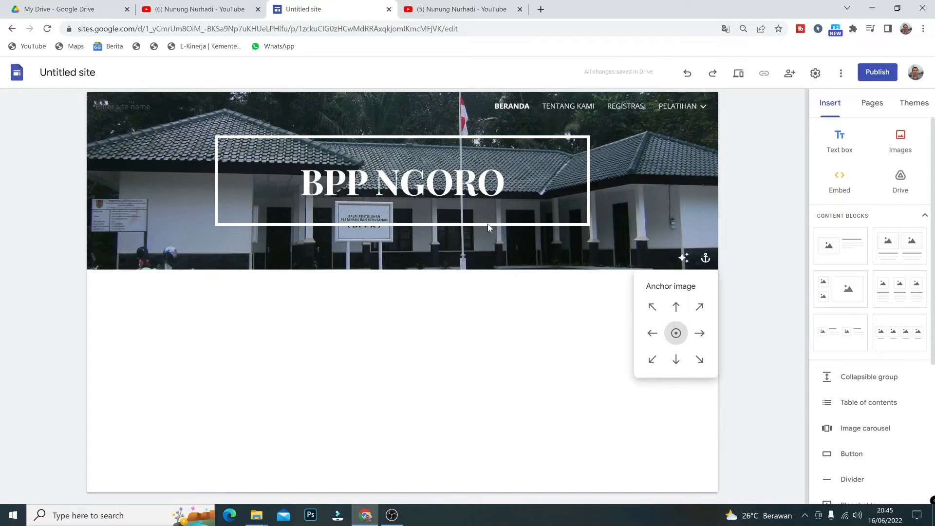
left_click(595, 232)
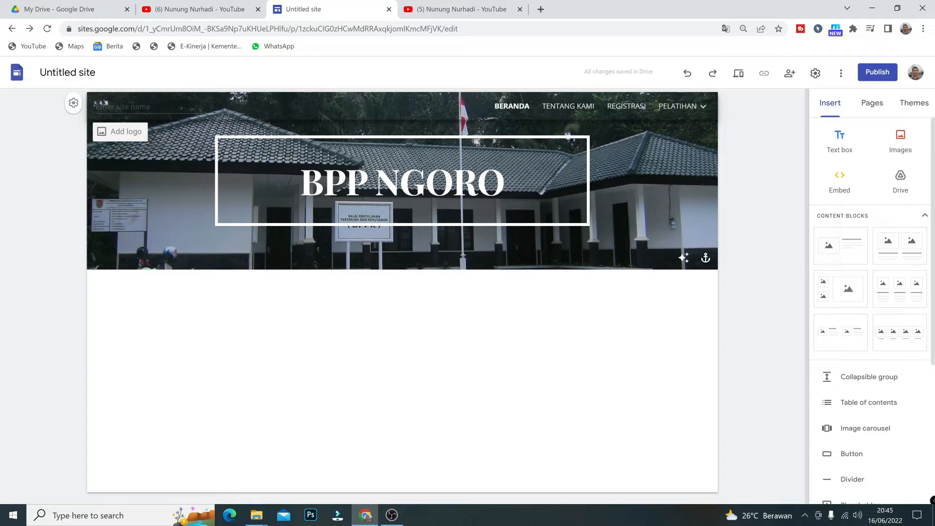
- Enter E-VTC BPP NGORO as the site name in the page header
left_click(100, 106)
type("E")
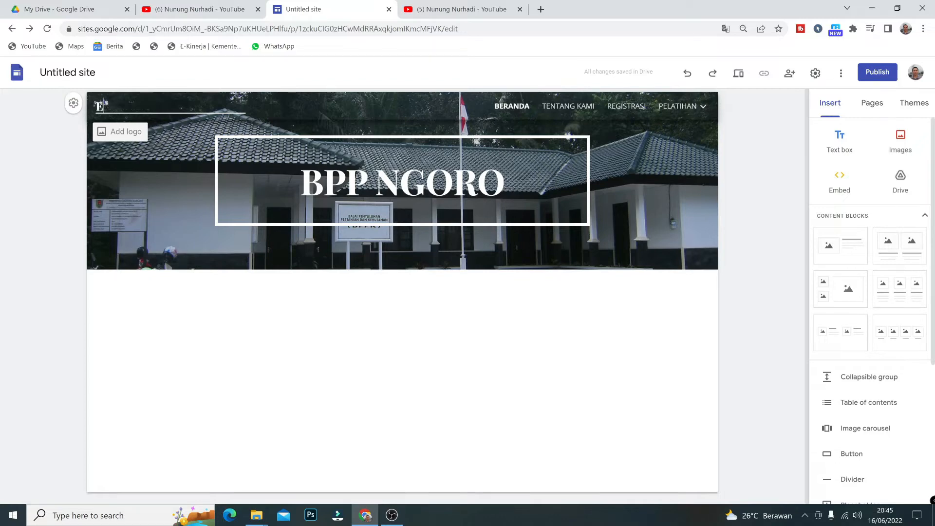
type("-VTC BPP NGORO")
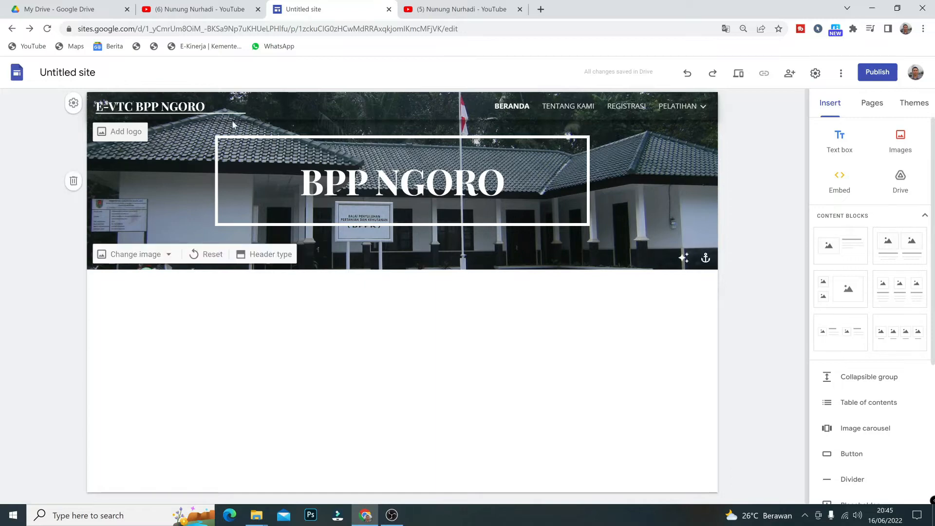
left_click(117, 134)
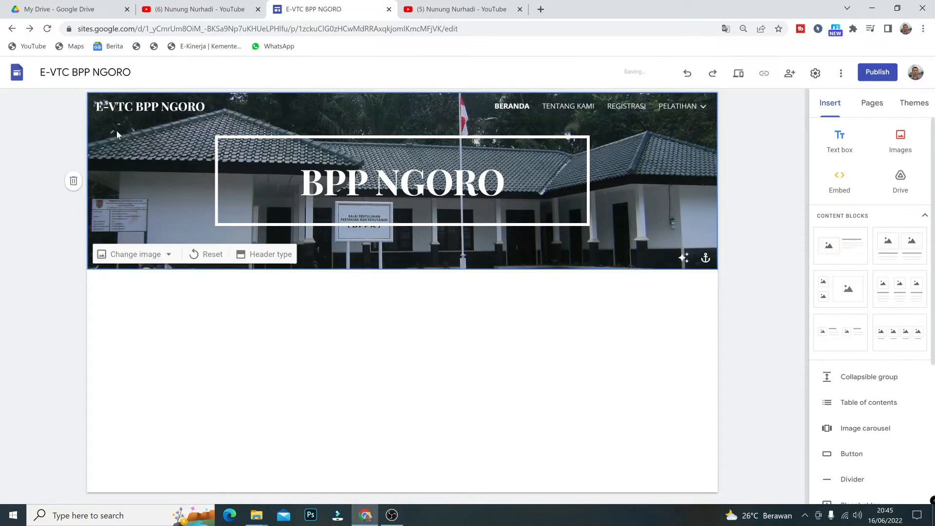
mouse_move(122, 99)
left_click(123, 138)
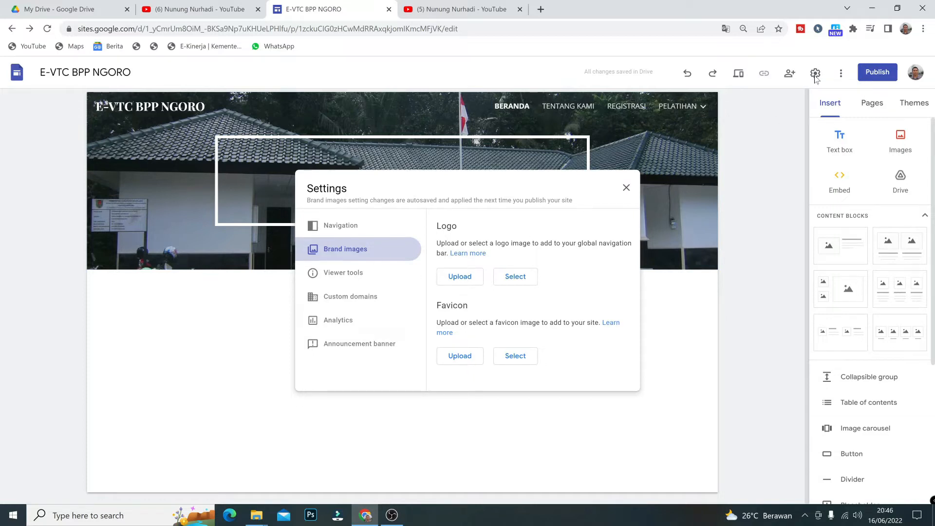
left_click(626, 187)
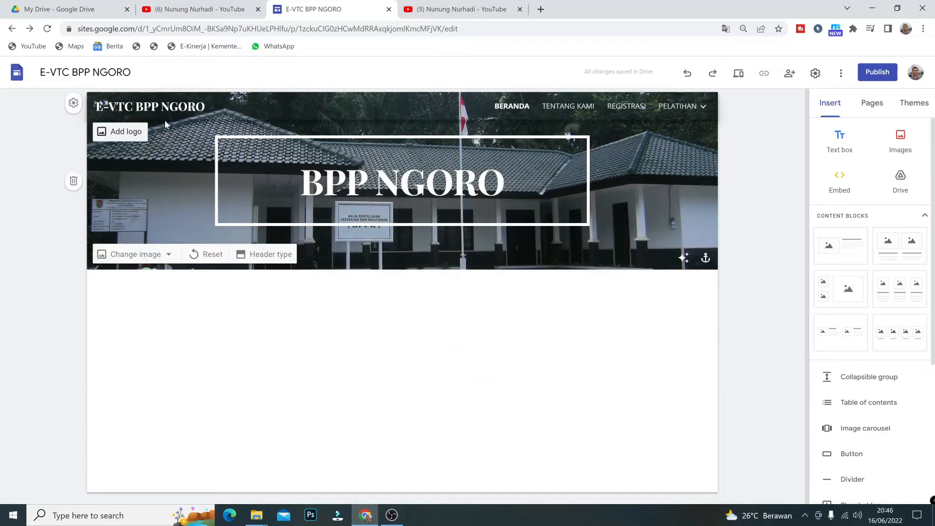
left_click(124, 132)
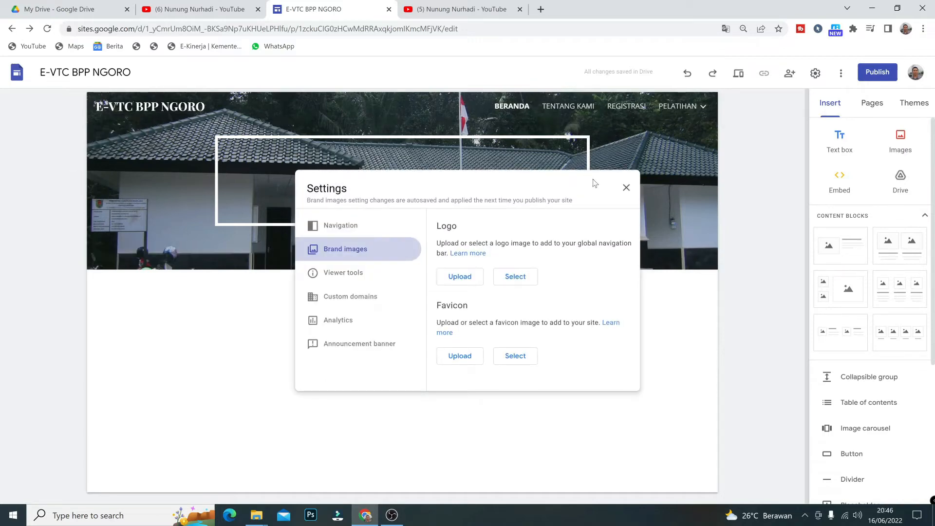
left_click(627, 188)
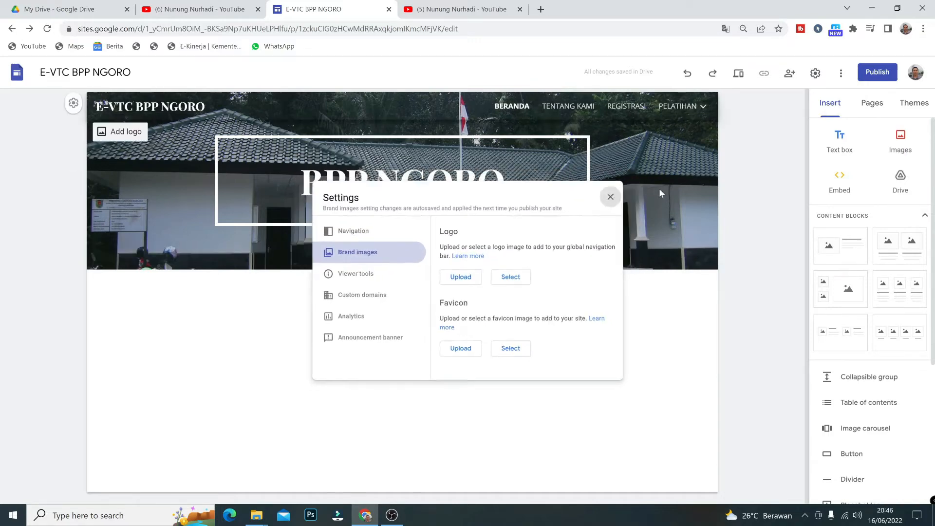
- Upload logo jombang.png as the site's logo in the brand images settings
left_click(816, 73)
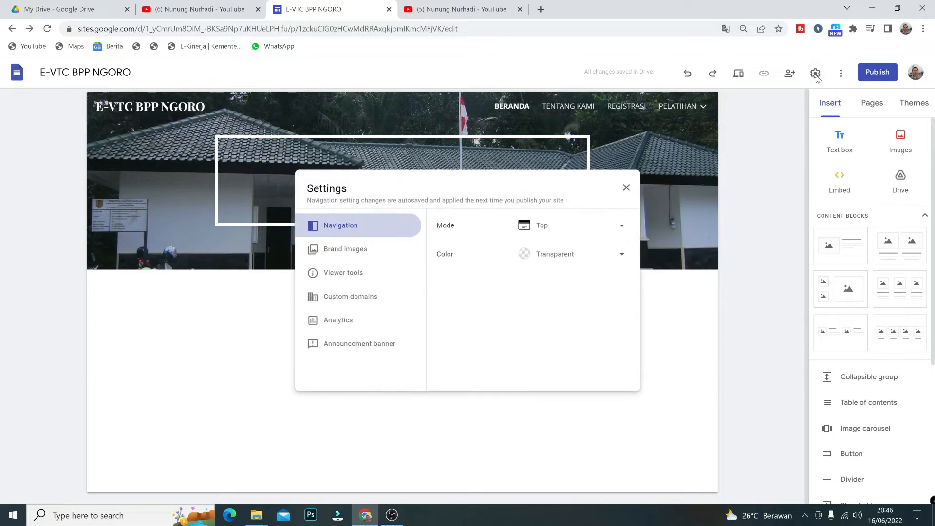
left_click(347, 252)
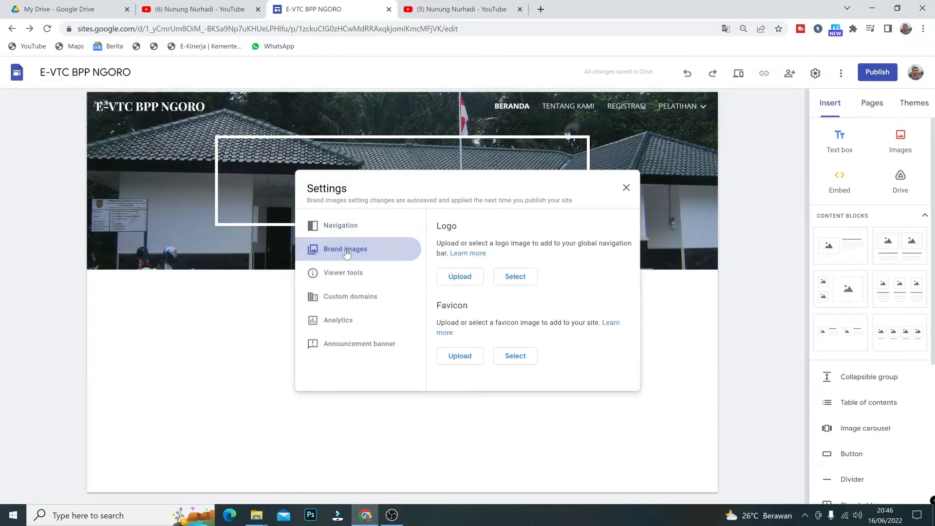
left_click(465, 281)
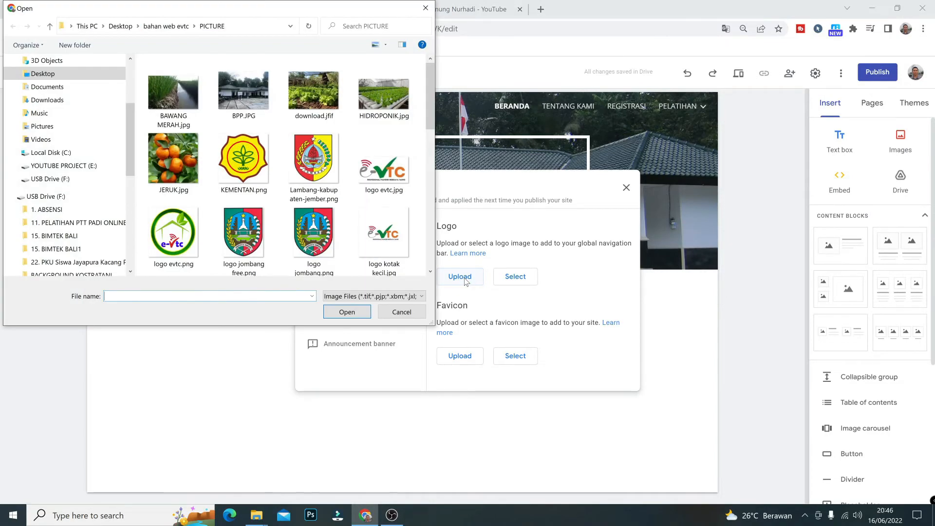
left_click(311, 249)
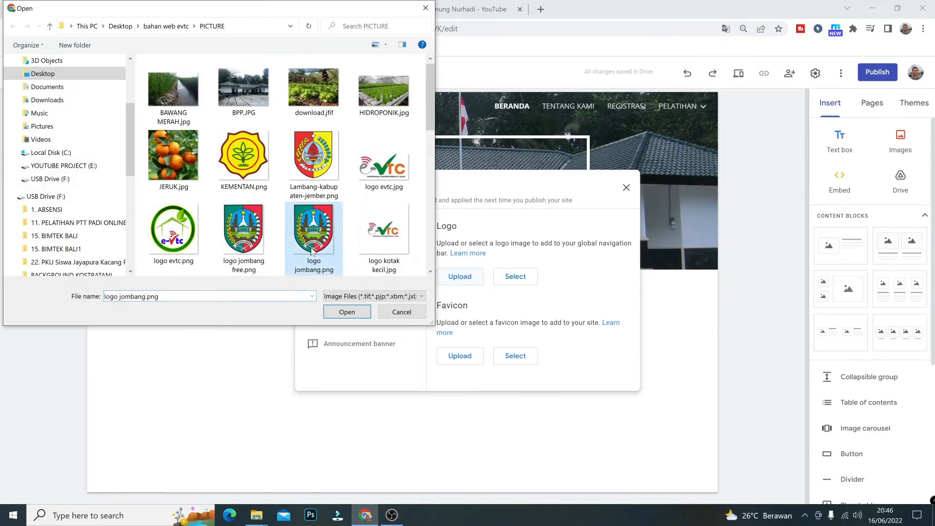
left_click(347, 313)
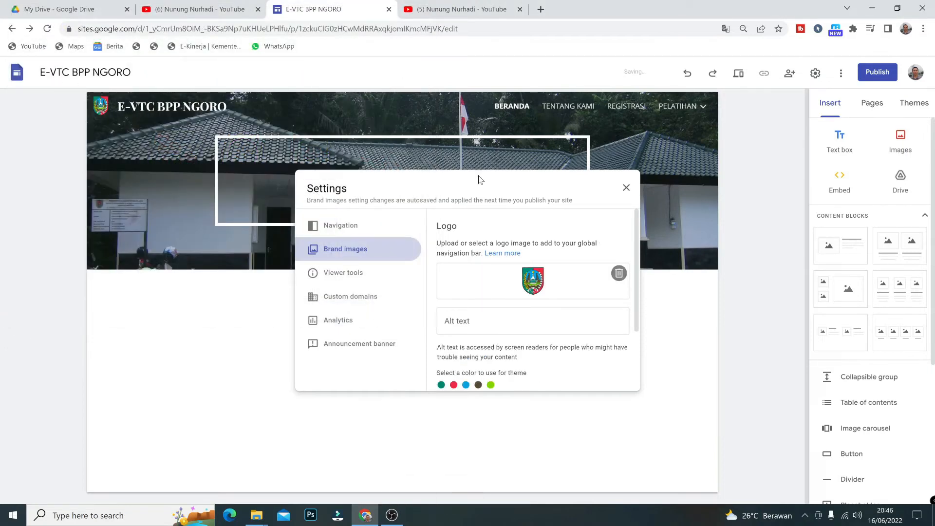
left_click(624, 189)
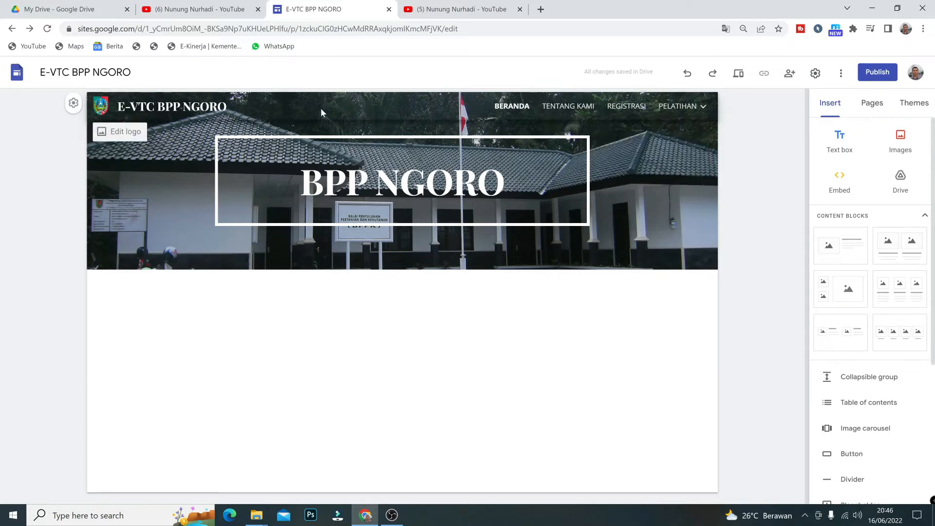
- Try White as the navigation bar color and set it to Black
left_click(73, 104)
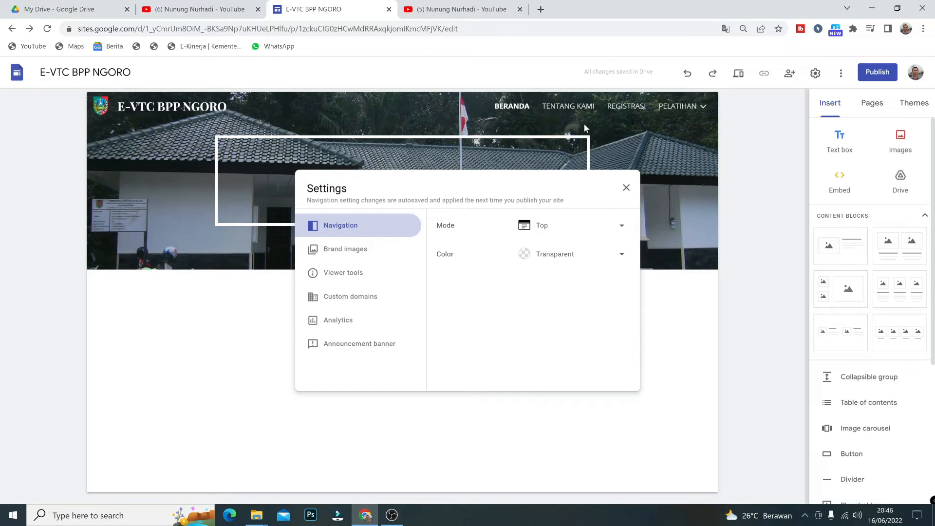
left_click(622, 255)
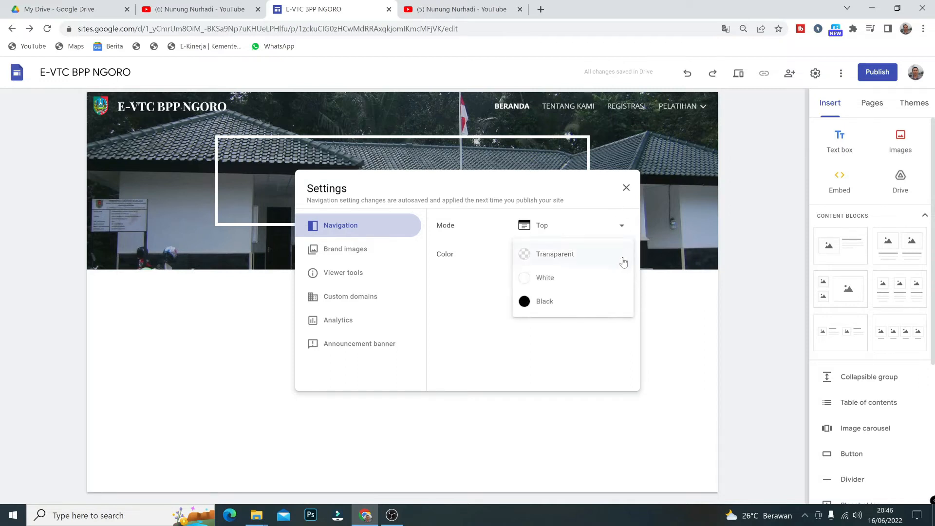
left_click(560, 283)
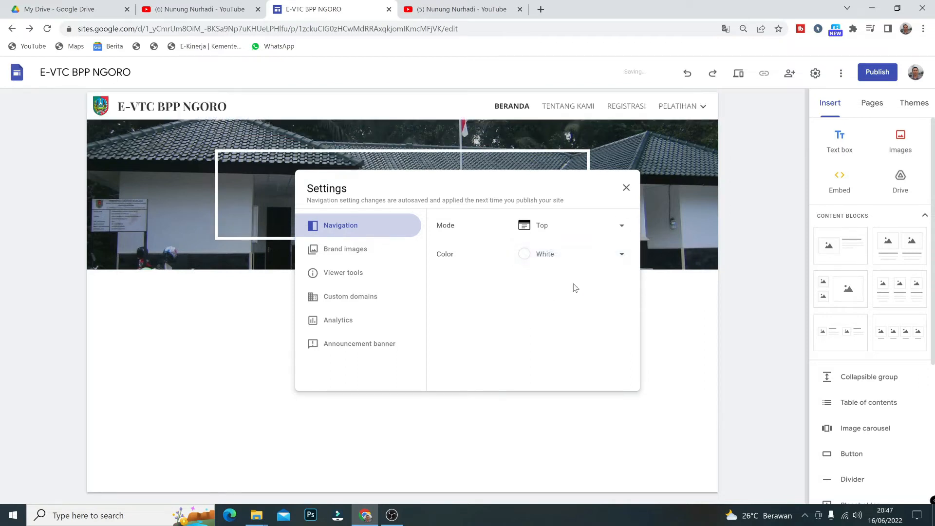
left_click(622, 255)
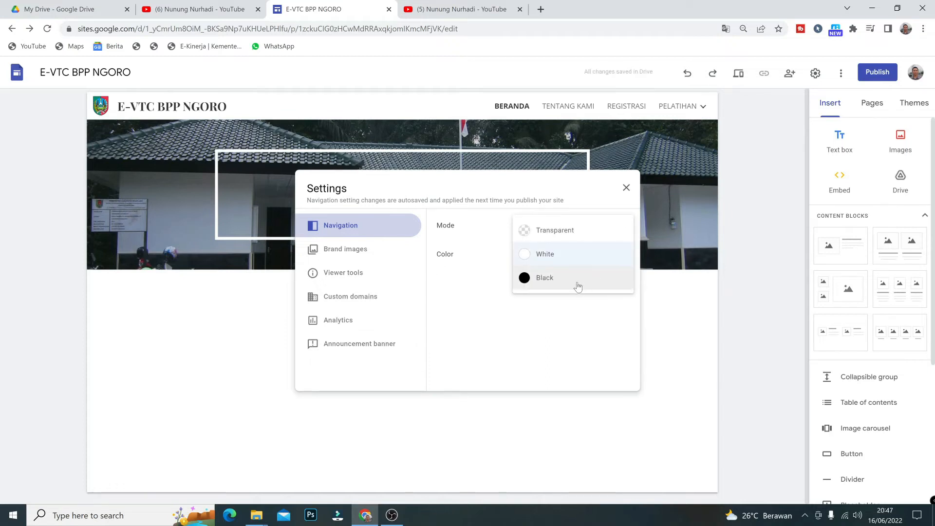
left_click(578, 285)
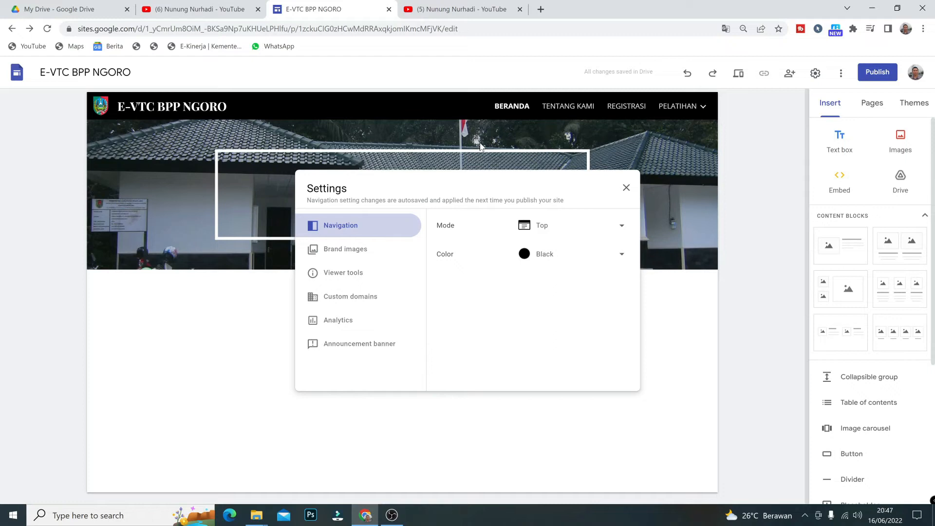
left_click(627, 188)
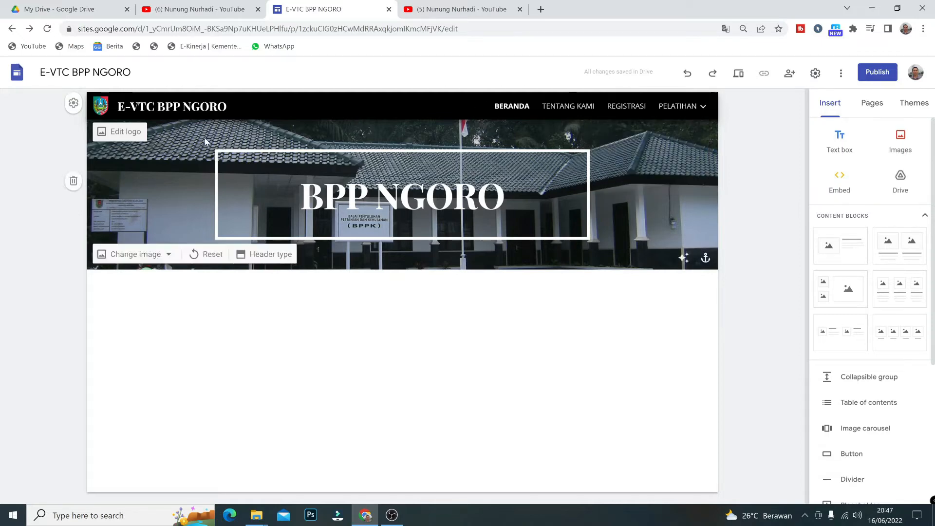
- Try the Side navigation mode, view its expanded page menu, and return the mode to Top
left_click(74, 104)
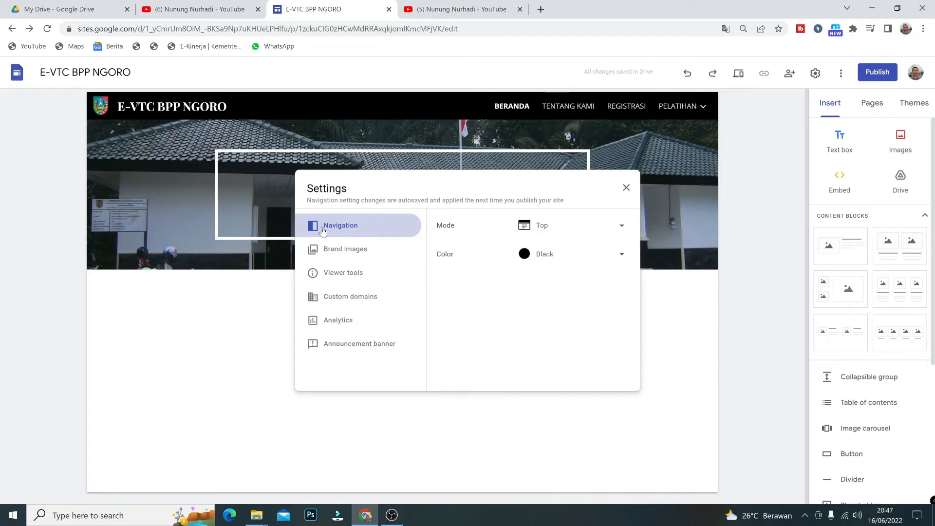
left_click(621, 231)
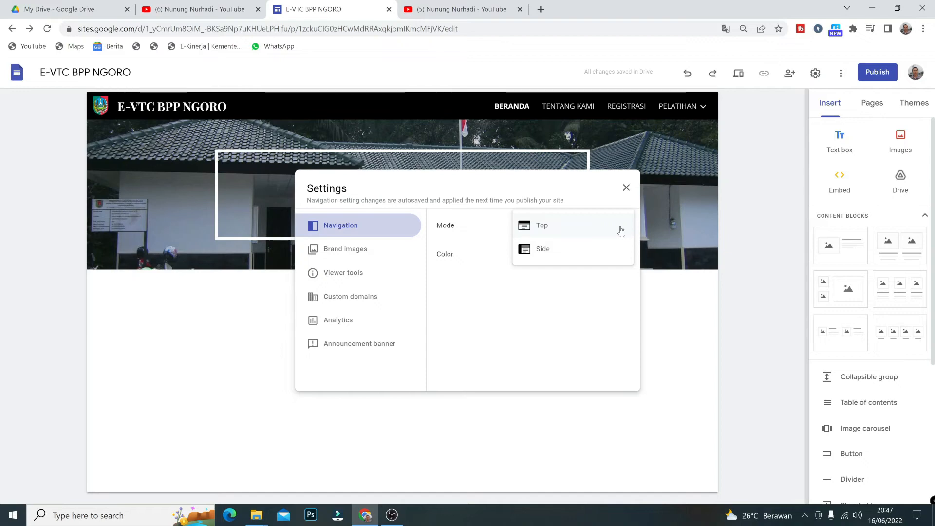
left_click(554, 251)
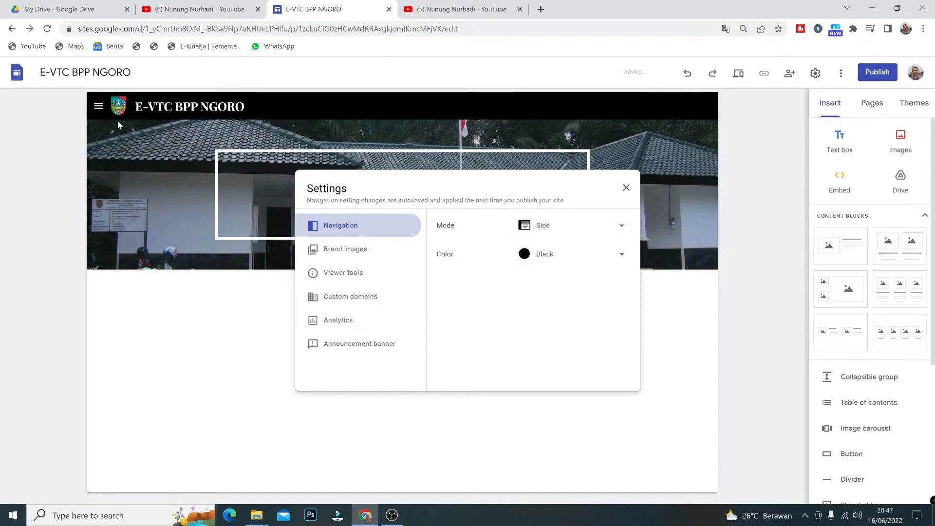
left_click(627, 188)
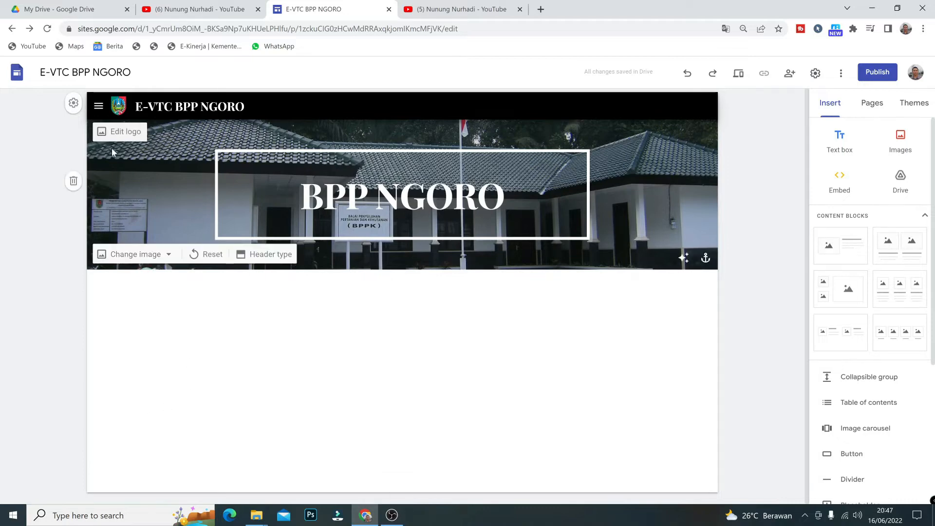
left_click(99, 107)
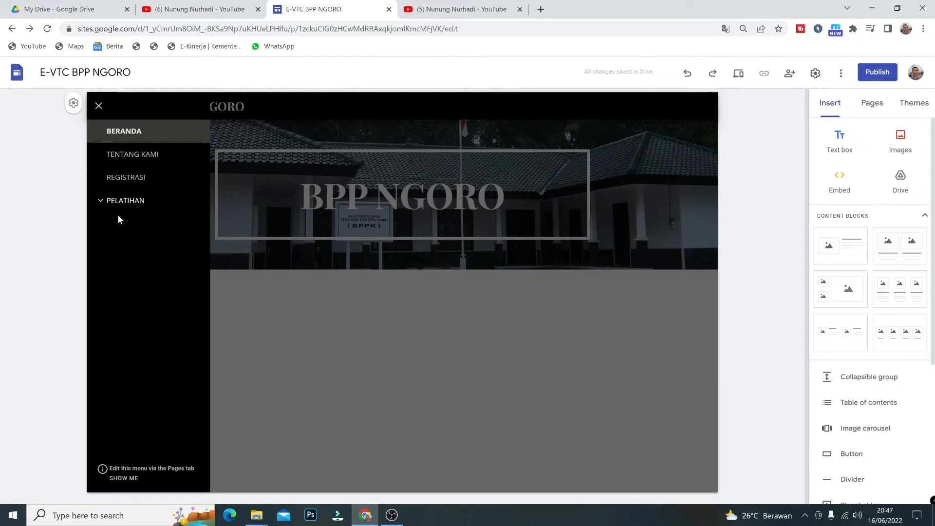
left_click(99, 106)
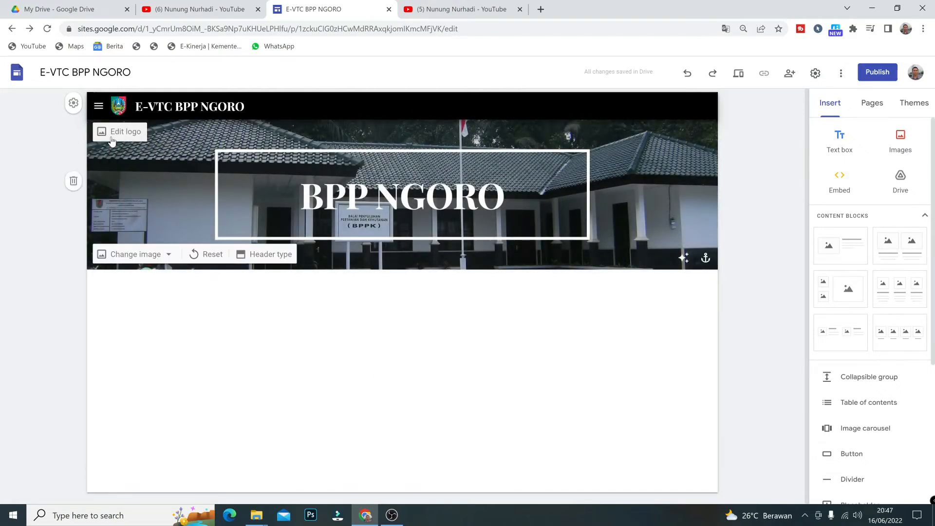
left_click(74, 103)
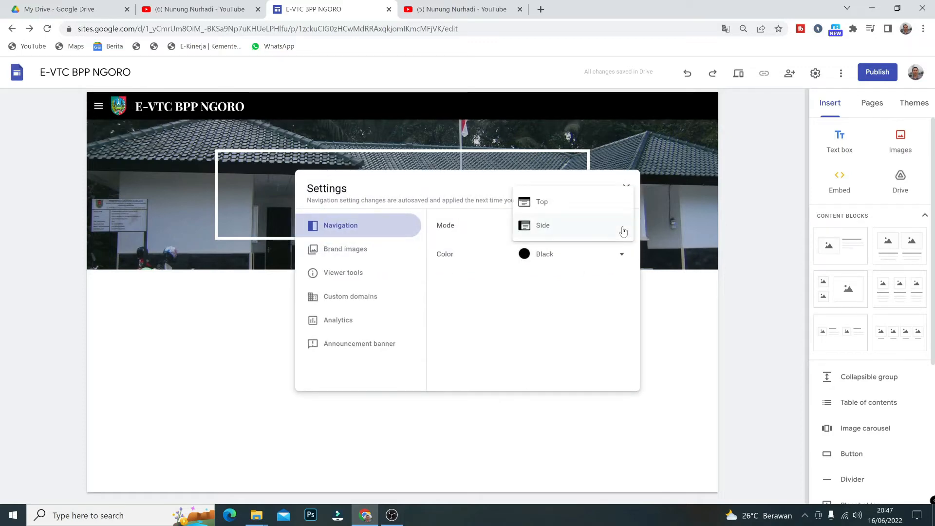
left_click(573, 207)
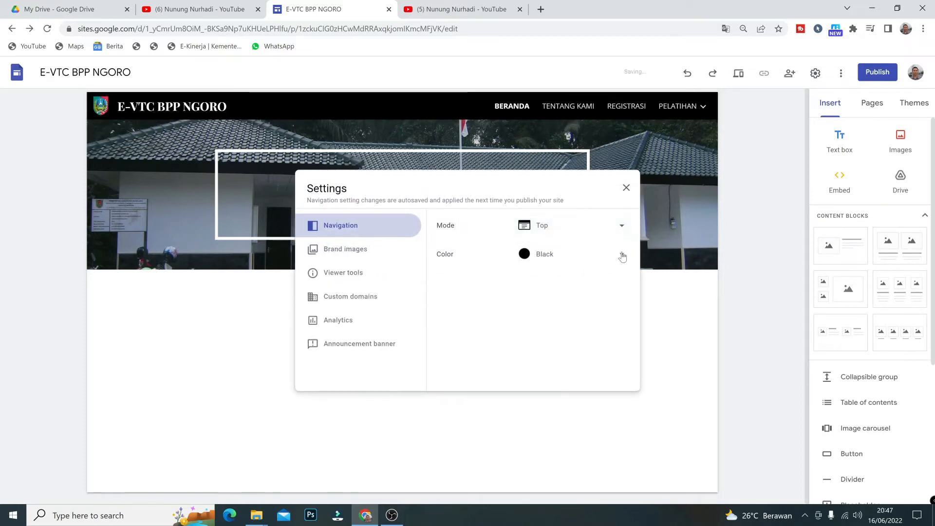
left_click(626, 187)
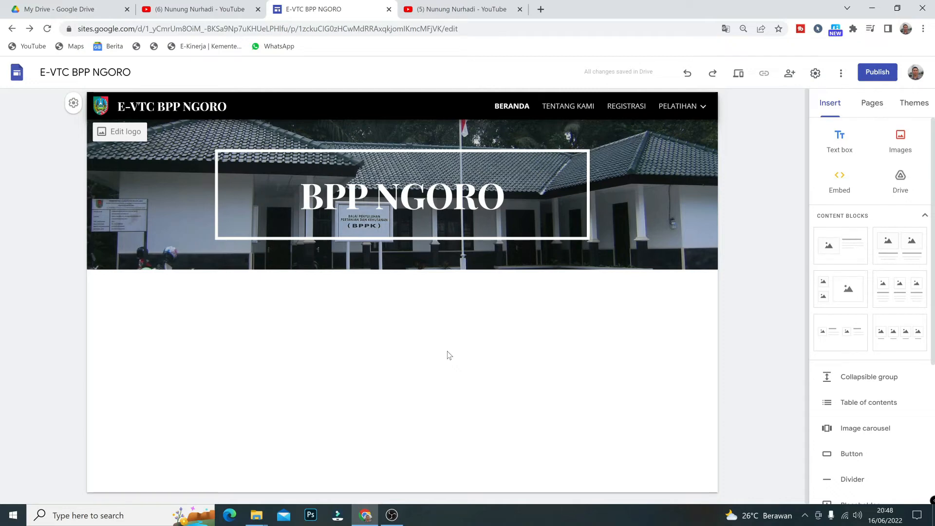
- Insert the single image-and-text content block below the header and upload logo evtc.jpg into its image placeholder
left_click(838, 258)
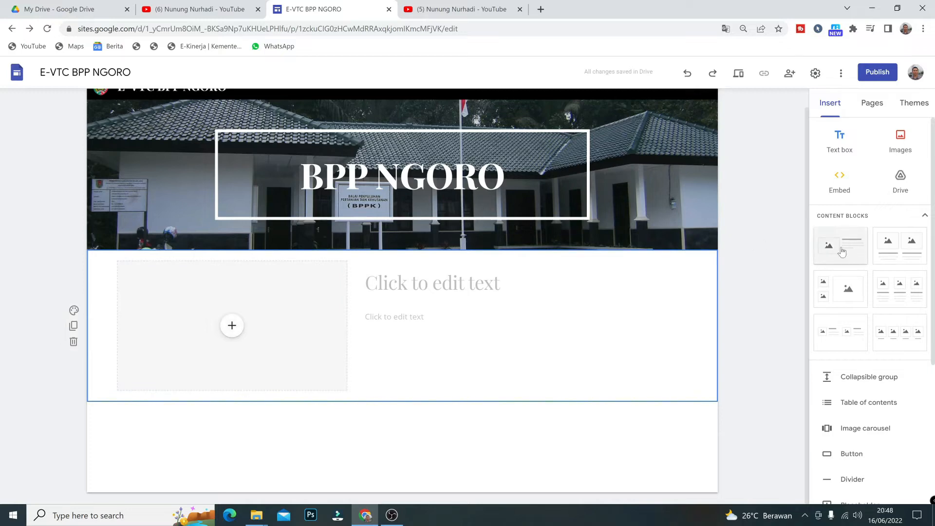
left_click(232, 328)
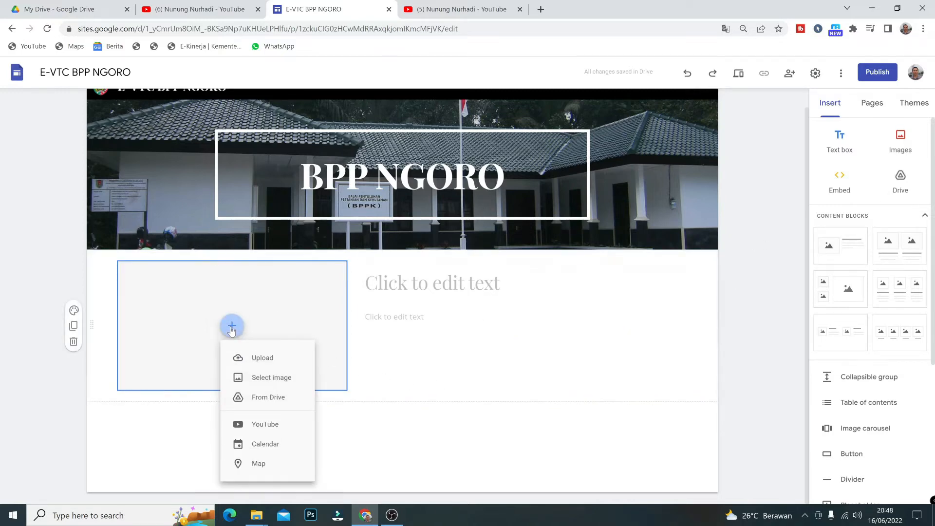
left_click(264, 358)
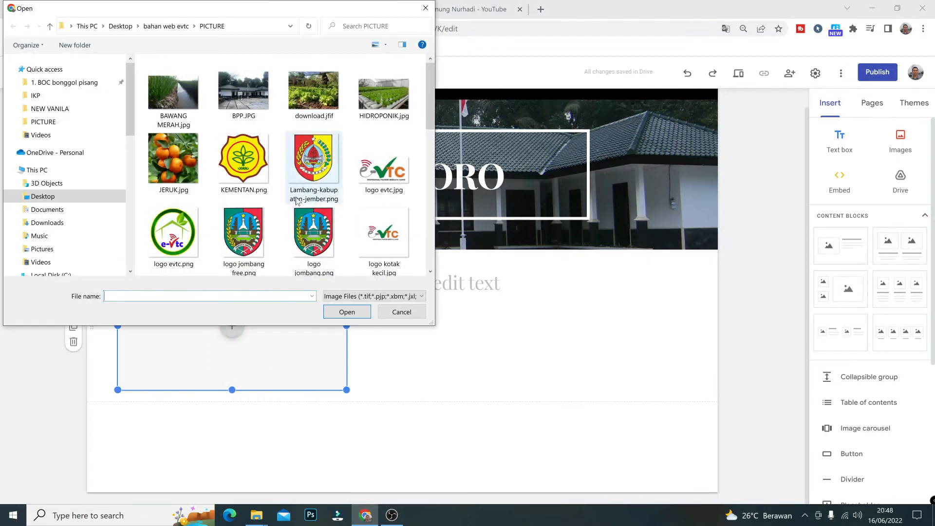
double_click(370, 173)
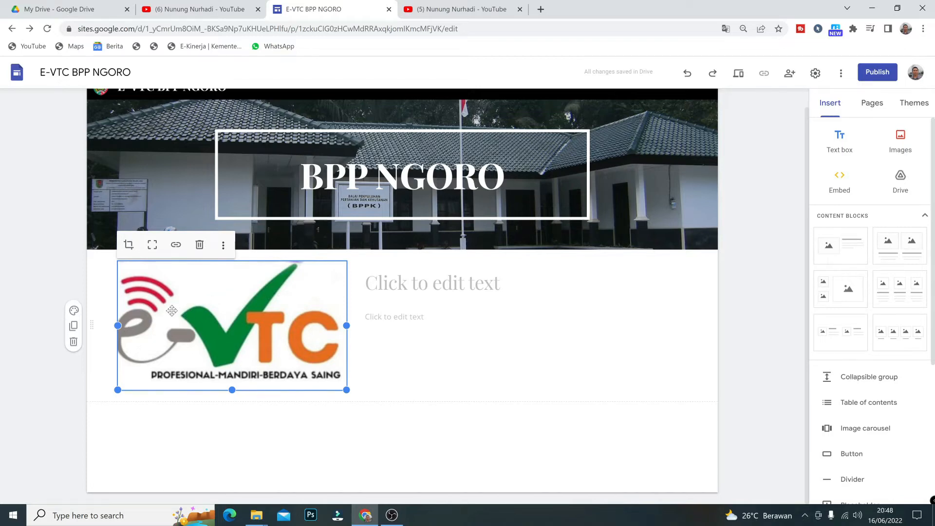
- Crop the e-VTC logo image by shifting it slightly to the right within its frame
left_click_drag(181, 326, 153, 295)
left_click(129, 246)
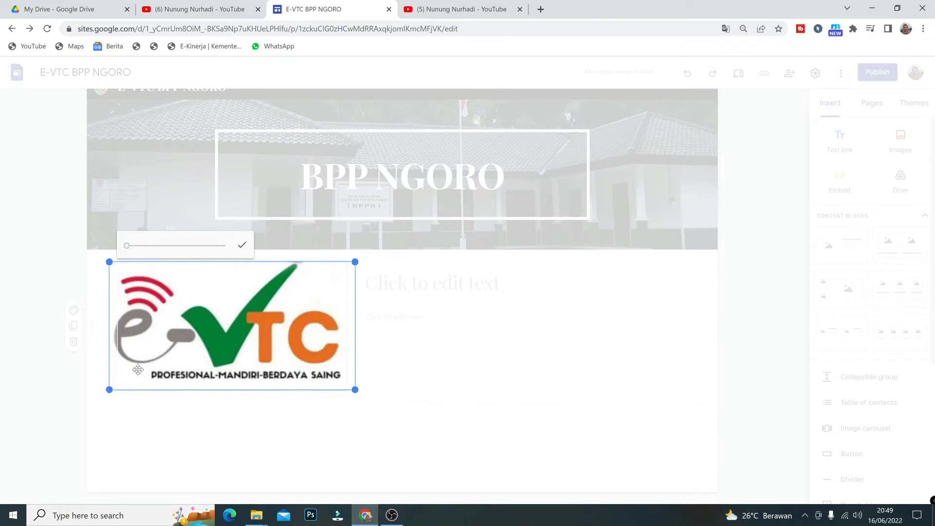
left_click_drag(235, 363, 241, 363)
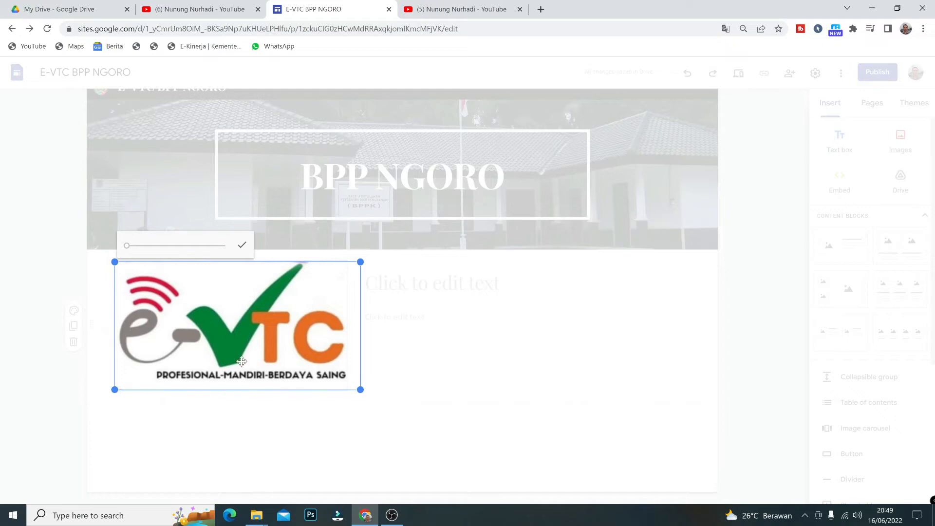
left_click(243, 244)
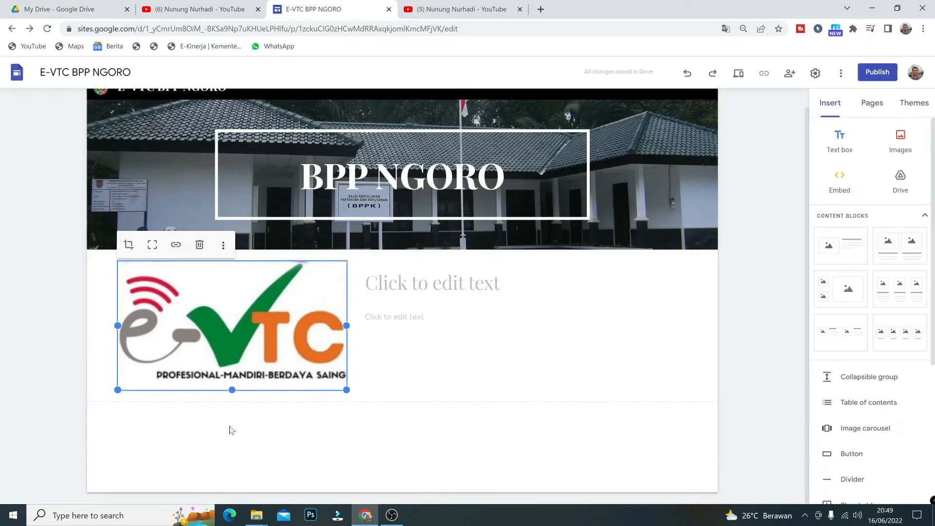
- Remove the title placeholder beside the logo and begin the body text with "Electronic Vocational Traning Center (E-VTC)"
left_click(414, 282)
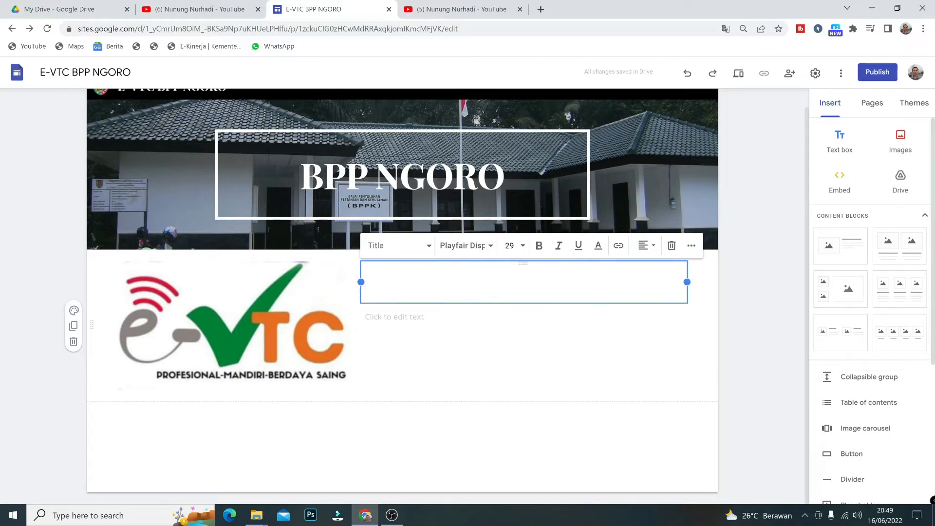
left_click(547, 313)
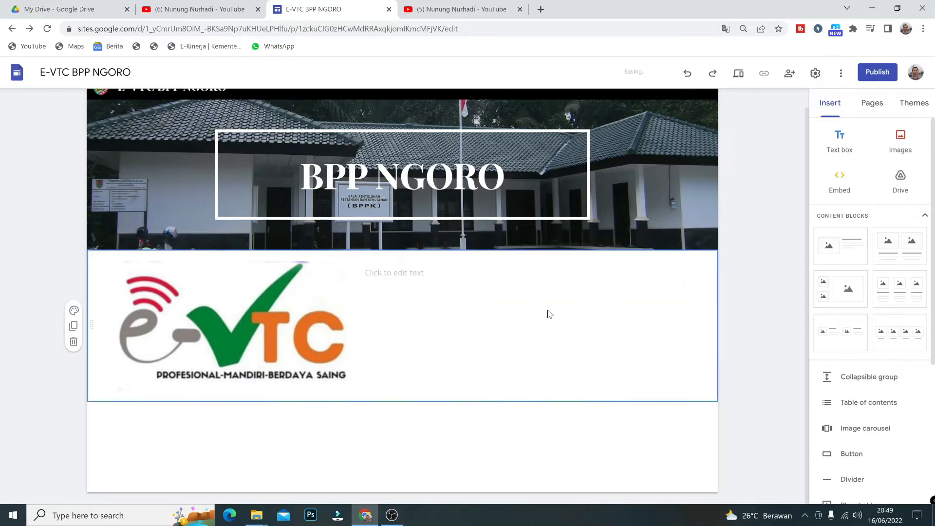
left_click(381, 278)
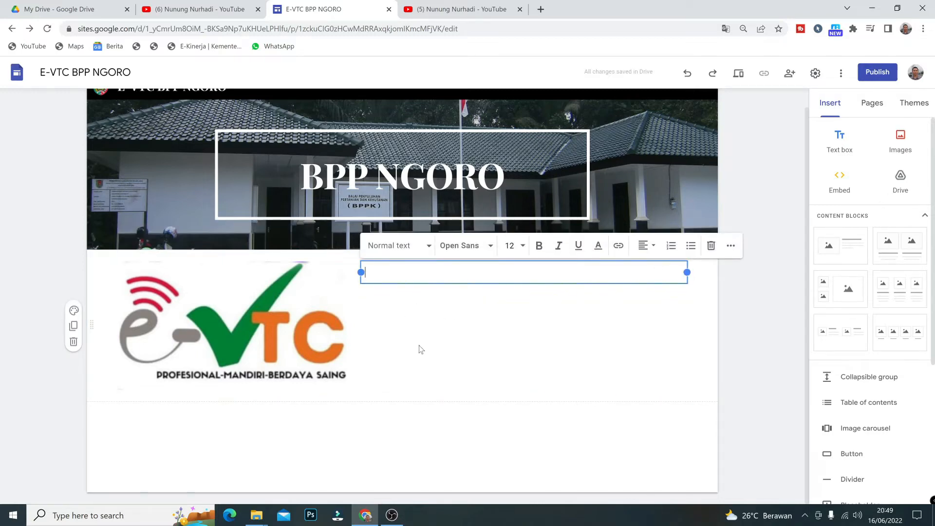
type("eLECTRONIC")
key("BackSpace")
key("BackSpace")
key("BackSpace")
key("BackSpace")
key("BackSpace")
key("BackSpace")
key("BackSpace")
key("BackSpace")
key("BackSpace")
key("BackSpace")
type("Electronic Vocational Traning Center (E-VTC)")
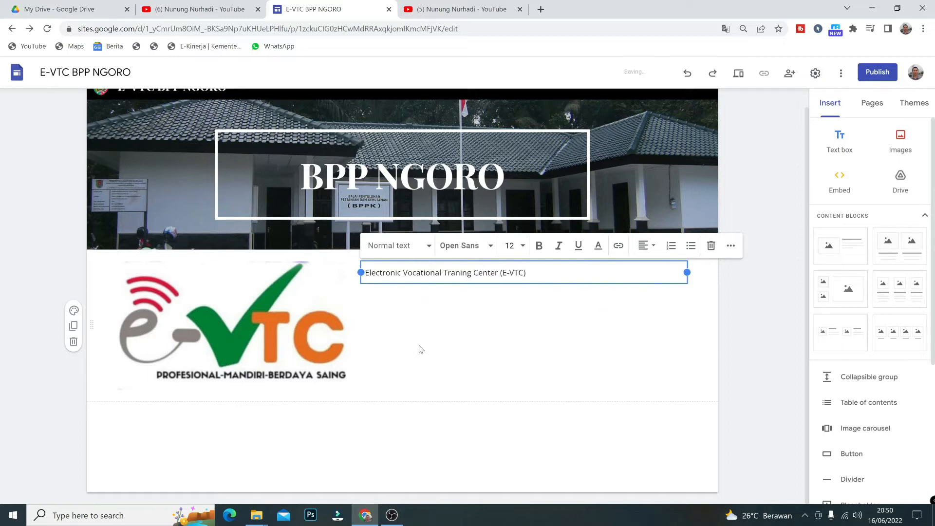
- Continue the sentence with "adalah salah satu fitur BPP Ngoro yang memudahkan petani dan stakeholder secara luas dan terbuka dalam mengakses"
type(" adalah salah satu fitur BPP Ngoro ")
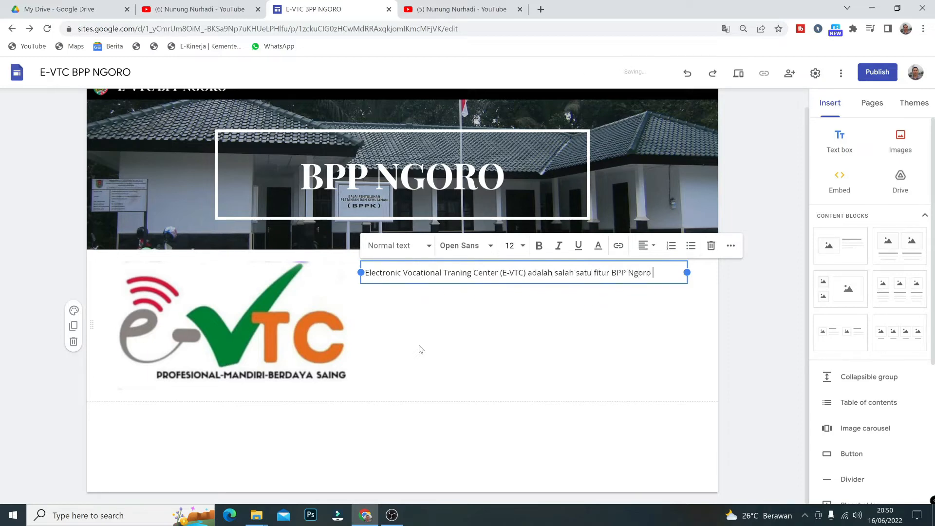
type("yang memudahkan petani dan stakeholder ")
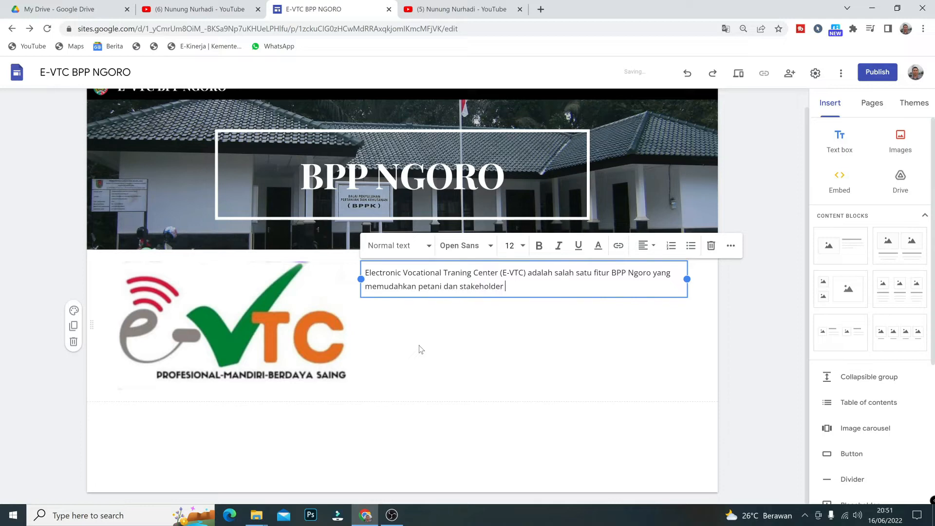
type("secara luas dan terbuka dalam mengakses")
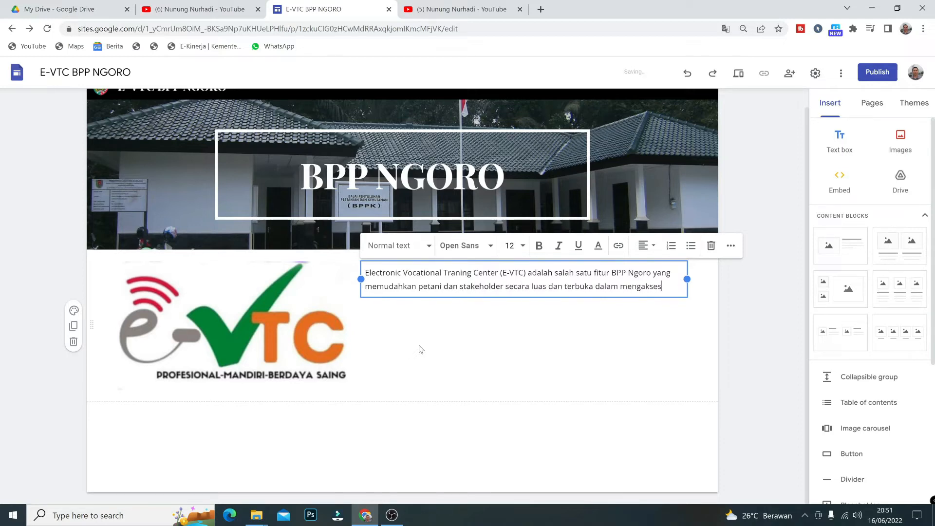
- Complete the paragraph with "inovasi teknologi serta ilmu pengetahuan terkini tanpa batas jarak dan waktu didalam peningkatan kompetensi bidang pertanian untuk memperluas lapangan kerja"
type(" inovasi teknologi serta ilmu pen")
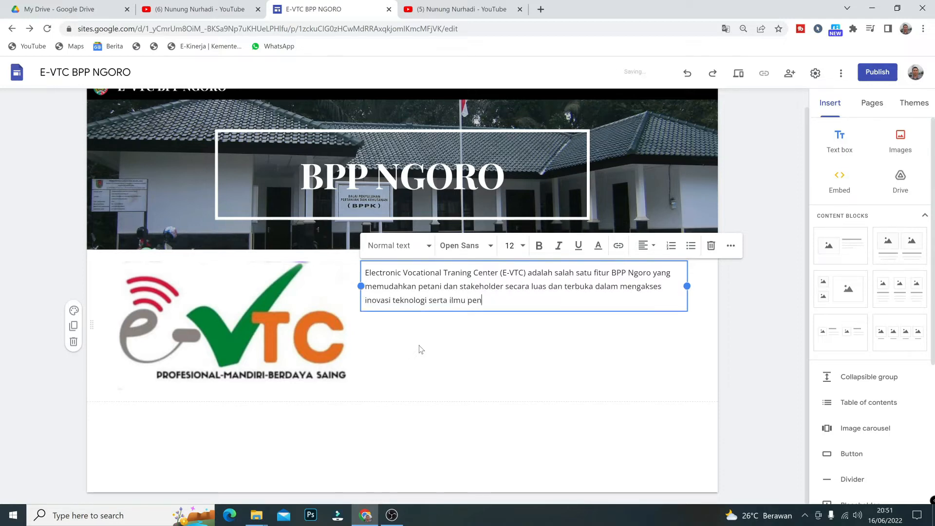
type("getahuan terkini tanpa jarak dan waktu didalam peningkatan kompetensi bidang pertanian")
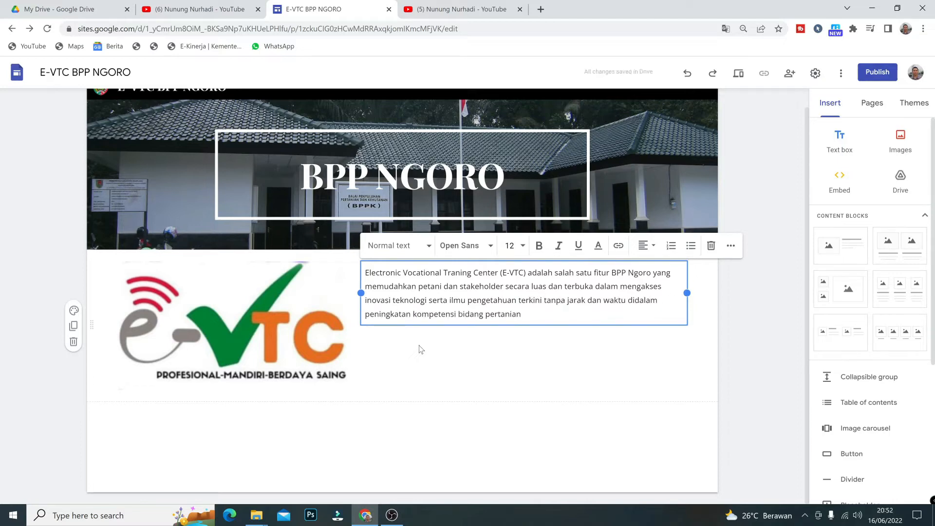
type(" untuk memperluas lapangan kerja")
left_click(567, 300)
type("batas")
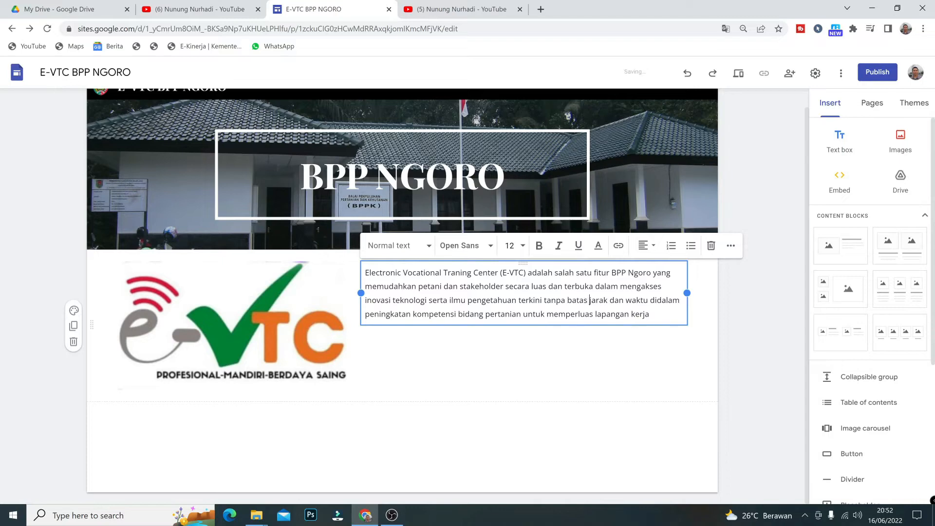
- Make the phrase "Electronic Vocational Traning Center (E-VTC)" bold and italic
left_click_drag(526, 273, 366, 273)
left_click(539, 245)
left_click(559, 246)
- Change the font of the whole introduction paragraph to Comic Sans MS
left_click_drag(651, 314, 365, 273)
left_click(489, 246)
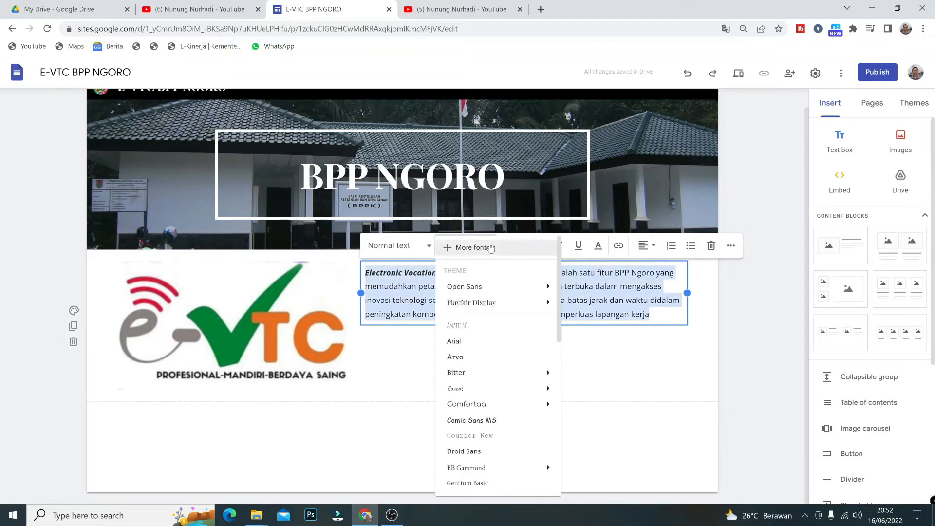
left_click(479, 421)
left_click(517, 374)
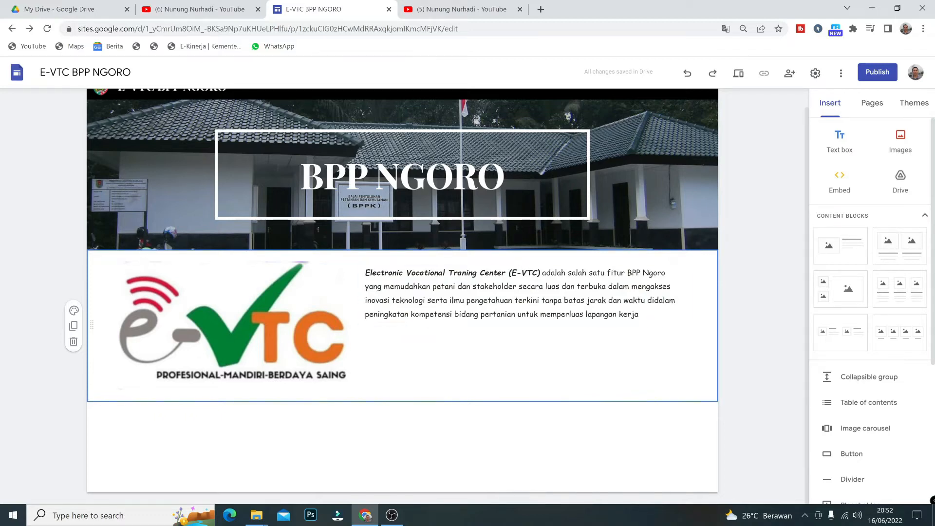
- Set the font size of the whole introduction paragraph to 14
left_click(506, 286)
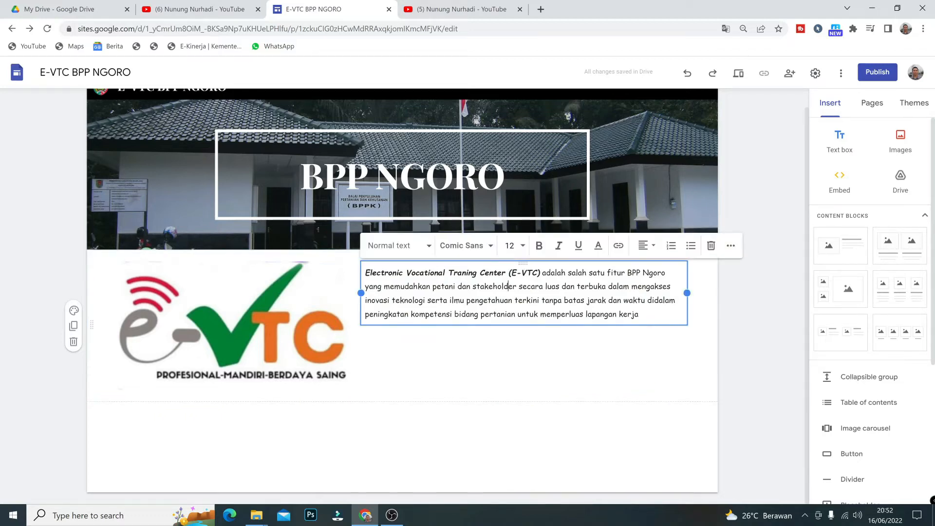
left_click(522, 247)
left_click(515, 395)
left_click_drag(366, 273, 639, 316)
left_click(521, 246)
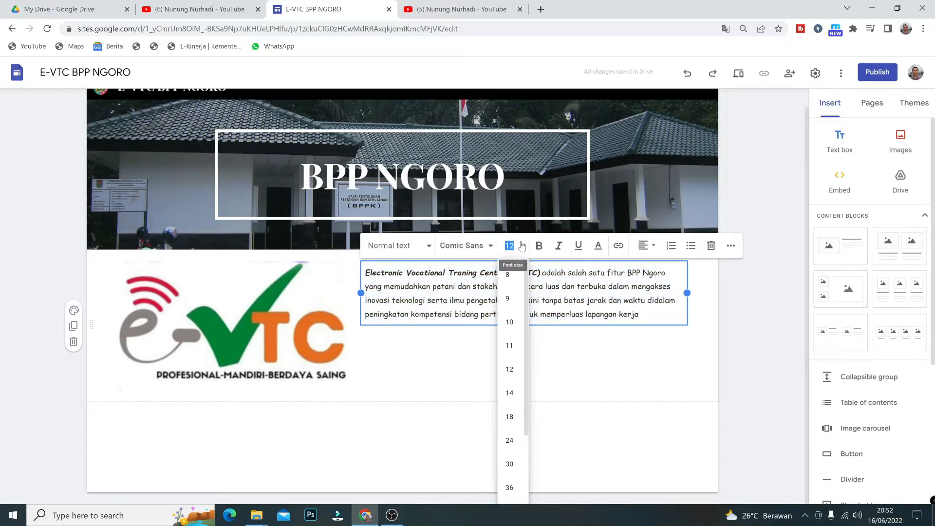
left_click(514, 393)
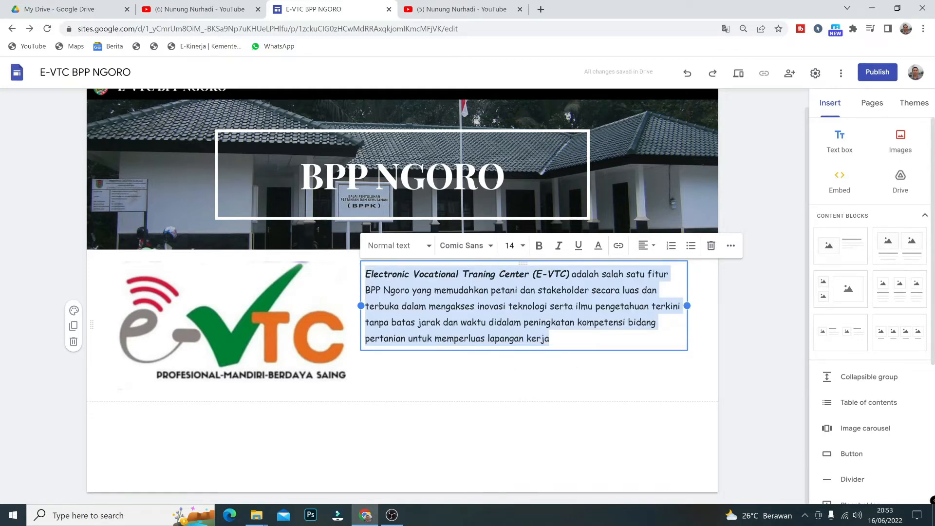
- Enlarge the phrase "Electronic Vocational Traning Center (E-VTC)" to font size 18
left_click(462, 274)
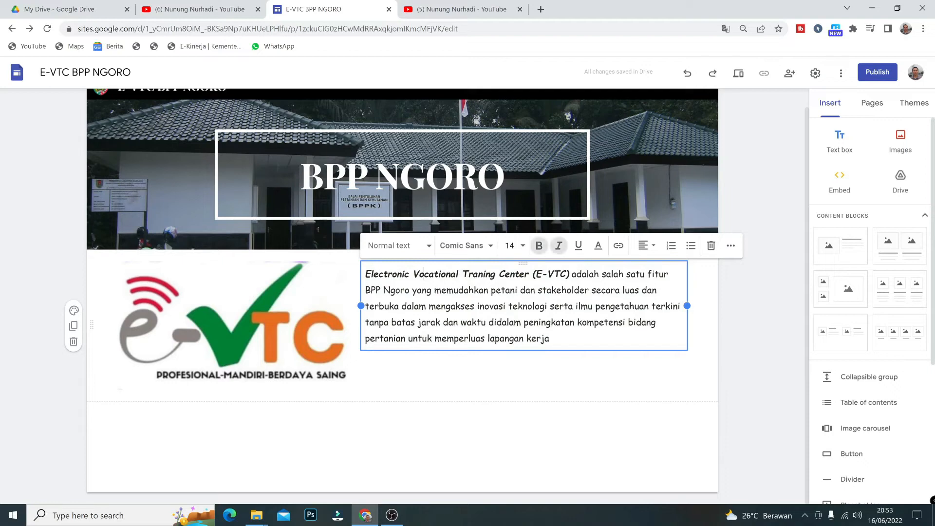
left_click_drag(570, 275, 366, 274)
left_click(523, 245)
left_click(509, 416)
left_click(502, 378)
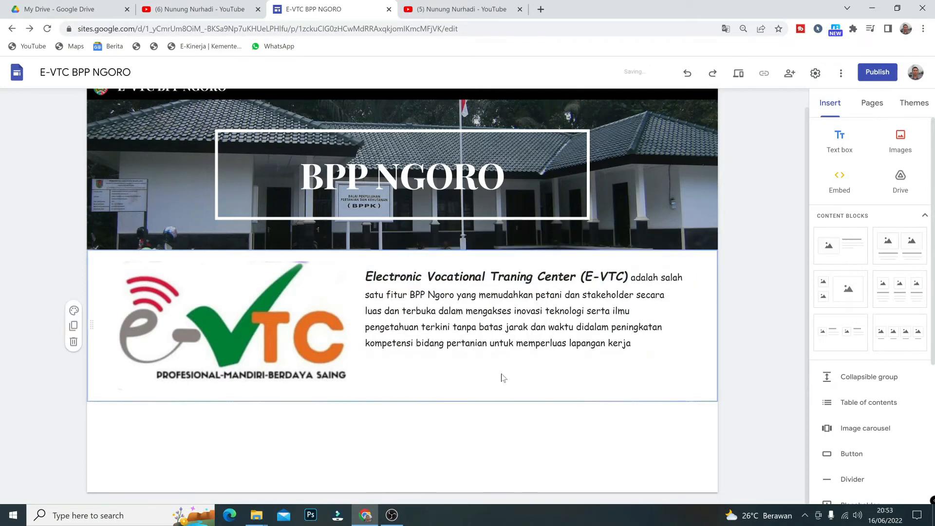
- Move the text after "(E-VTC)" onto its own line and capitalize its first word as "Adalah"
left_click(630, 276)
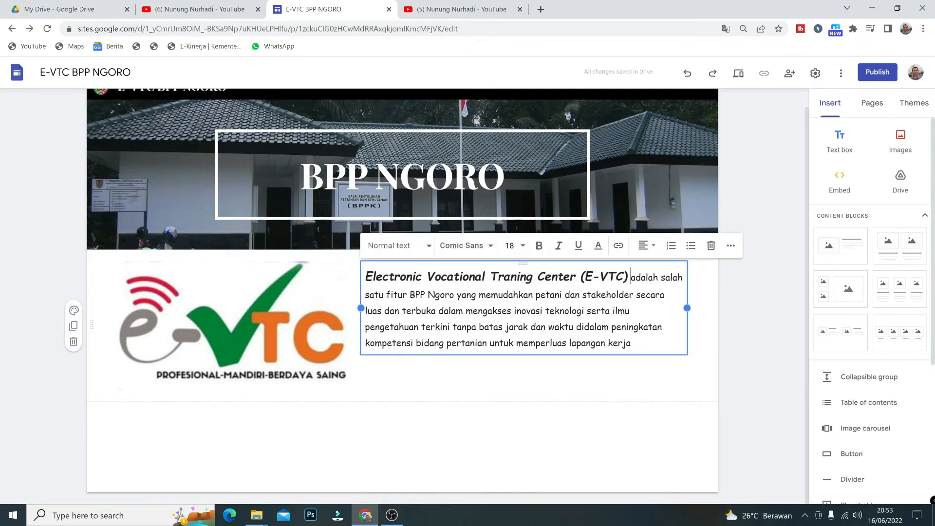
key("Return")
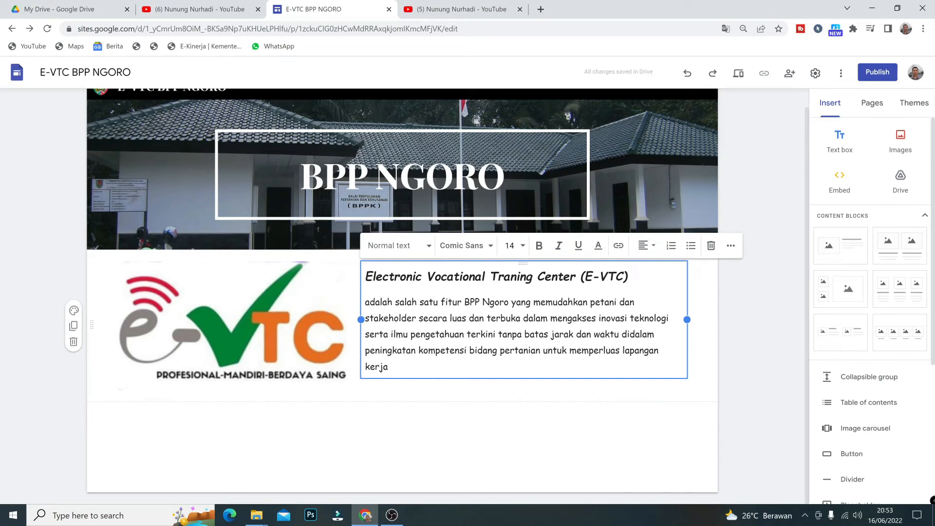
key("Delete")
type("A")
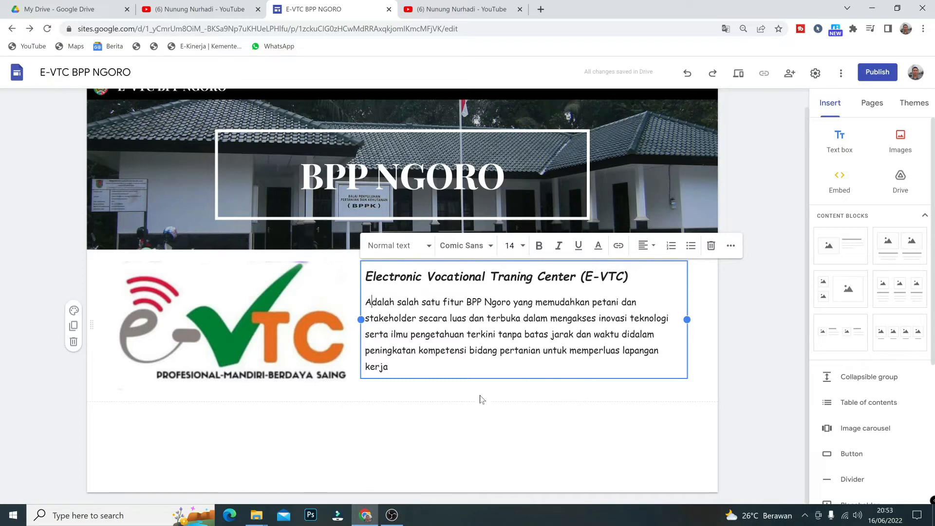
left_click(480, 408)
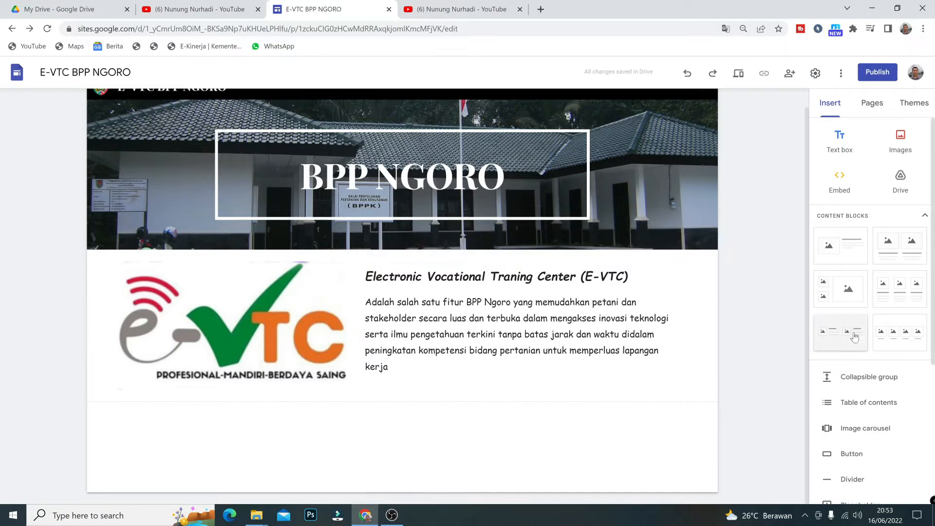
- Start inserting a button and name it PROSEDUR PELATIHAN
scroll(909, 310, "down", 4)
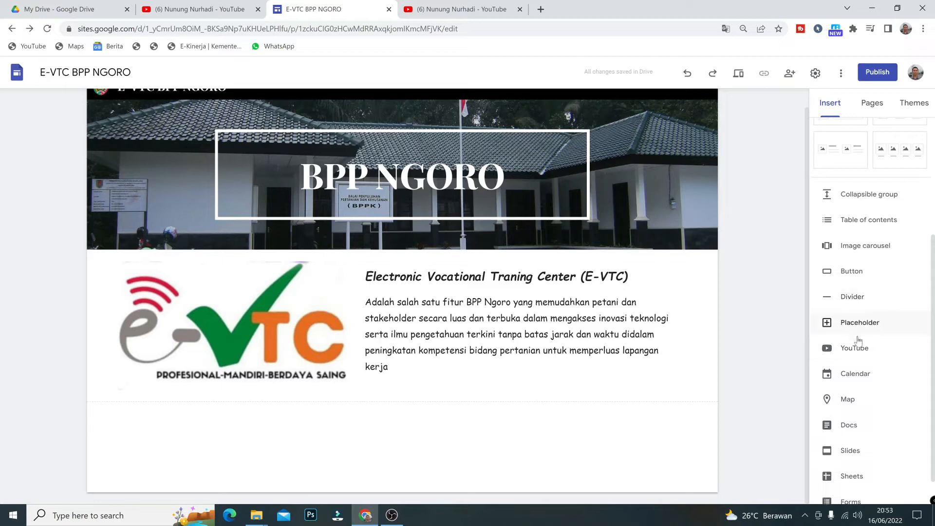
left_click(852, 273)
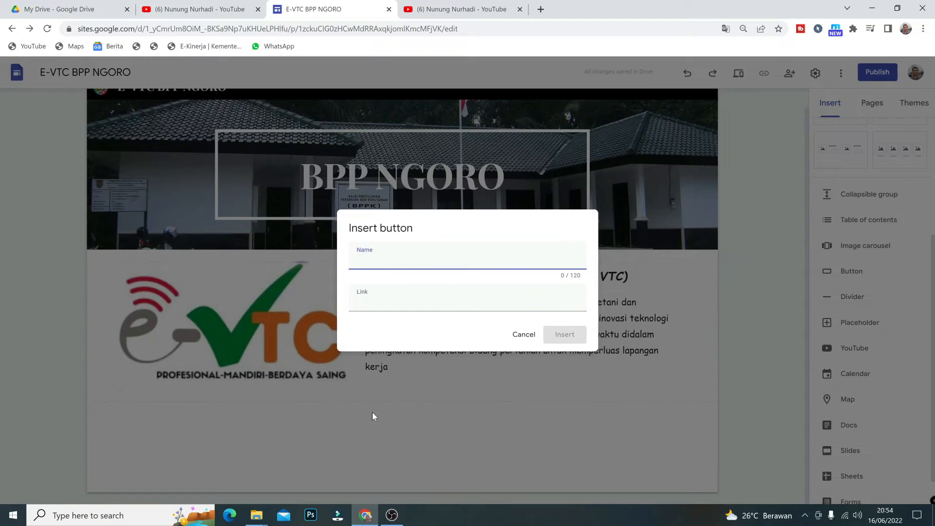
type("PROSEDUR PELATIHAN")
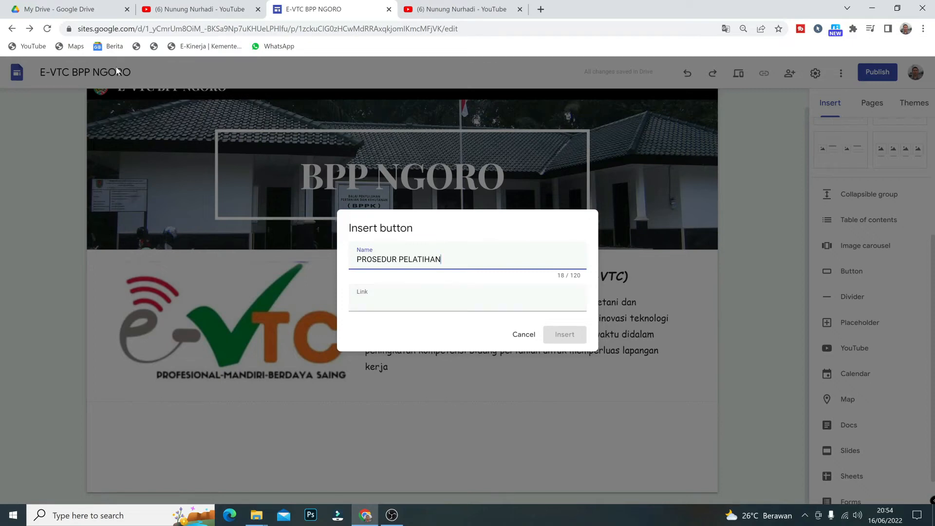
- Switch to Google Drive and select Prosedur pelatihan.png in the Formulir Pelatihan folder inside PELATIHAN HIDROPONIK
left_click(81, 10)
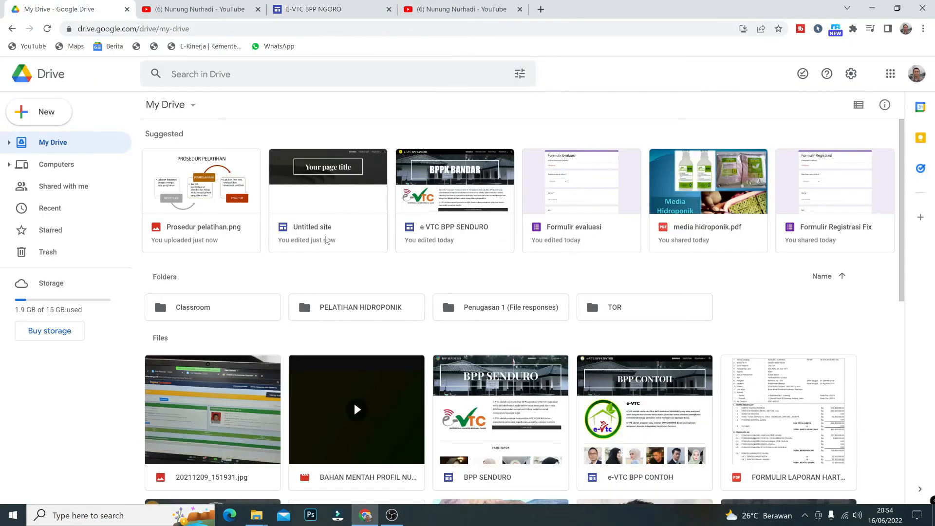
double_click(341, 312)
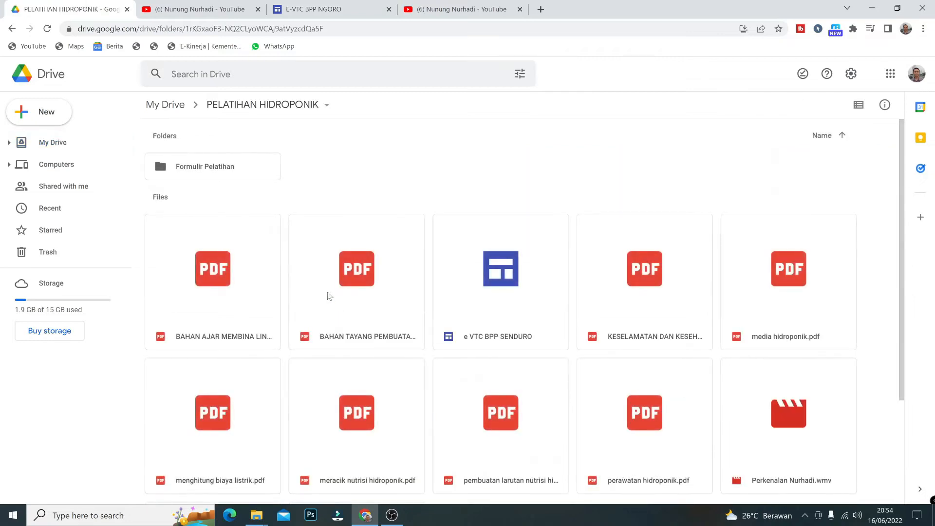
double_click(224, 167)
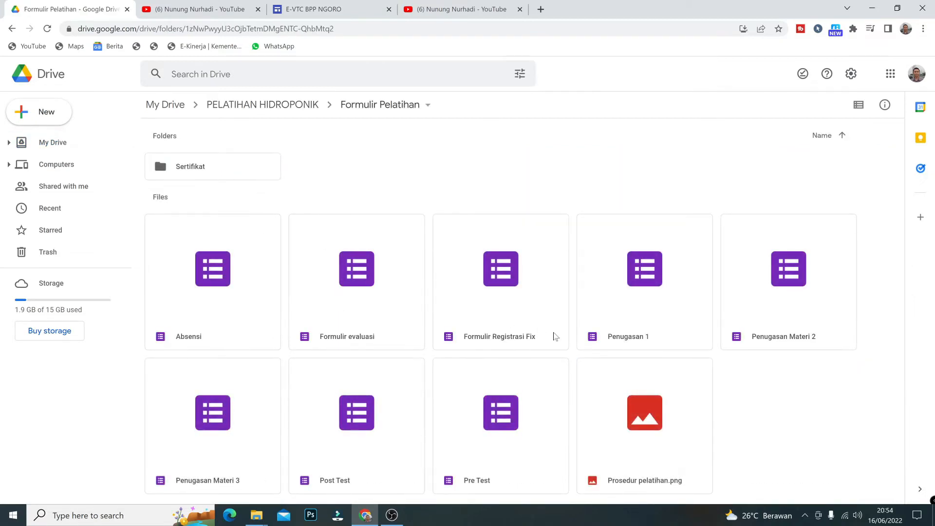
left_click(608, 416)
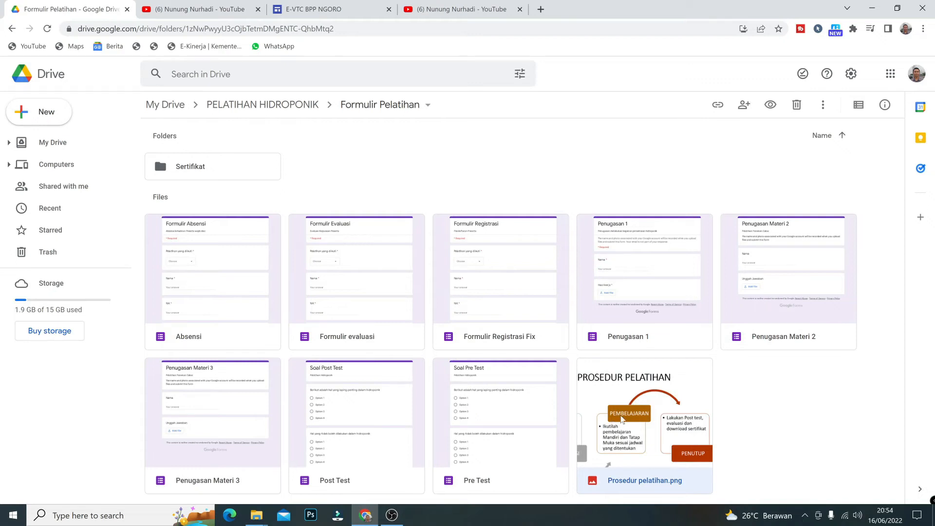
- Set general access for Prosedur pelatihan.png to Anyone with the link and copy its sharing link
right_click(639, 410)
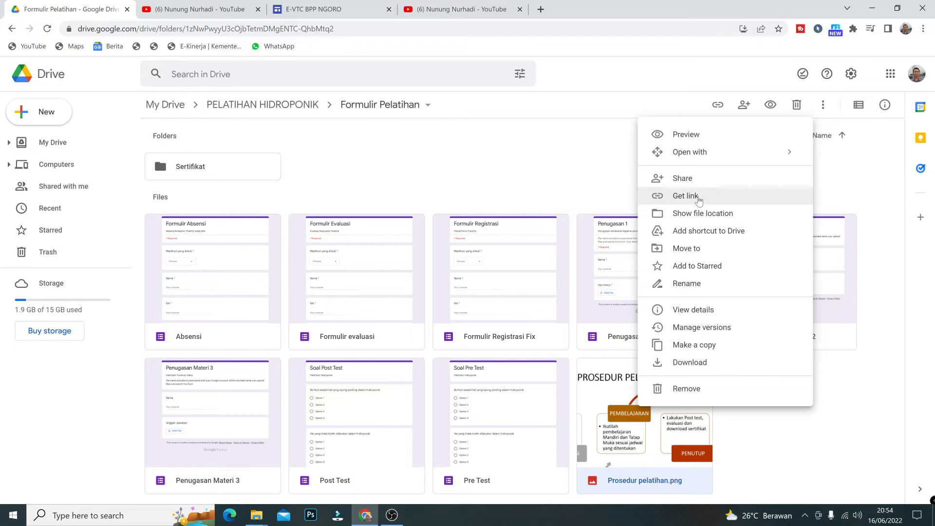
left_click(697, 197)
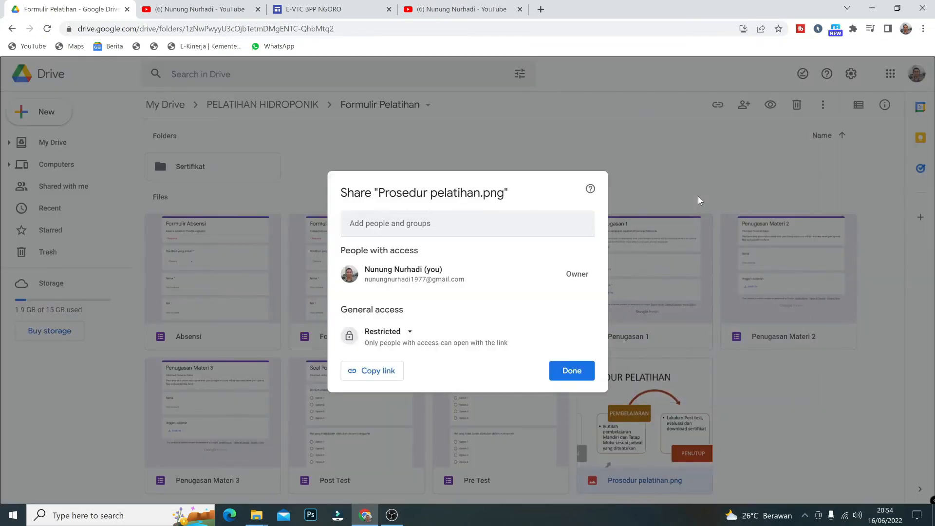
left_click(410, 334)
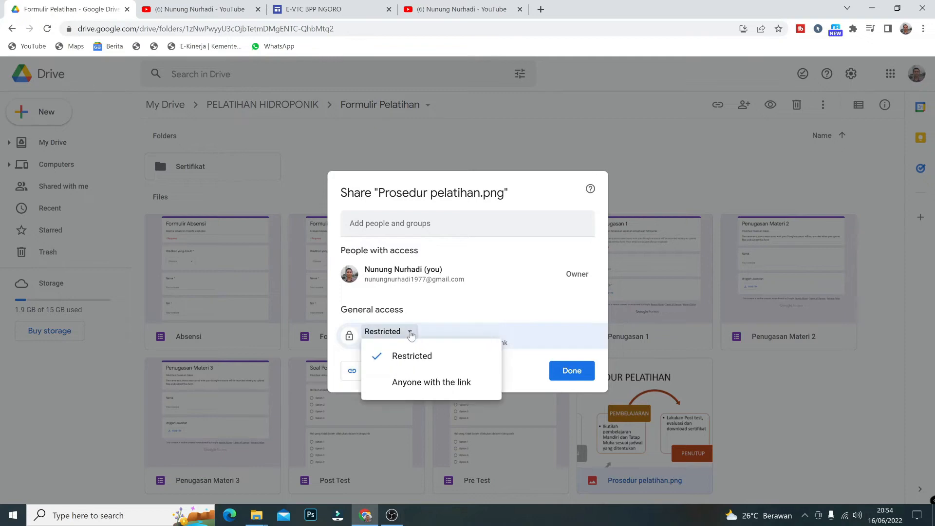
left_click(416, 385)
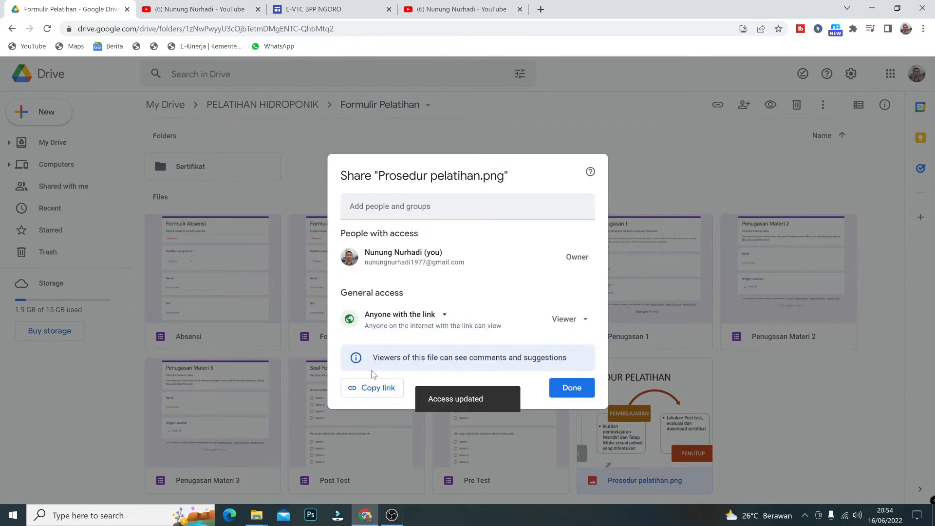
left_click(373, 393)
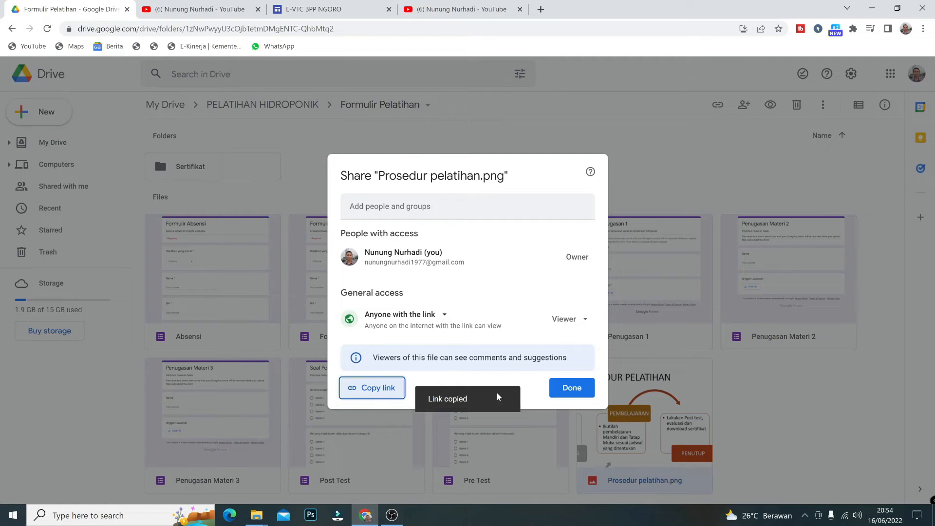
left_click(562, 388)
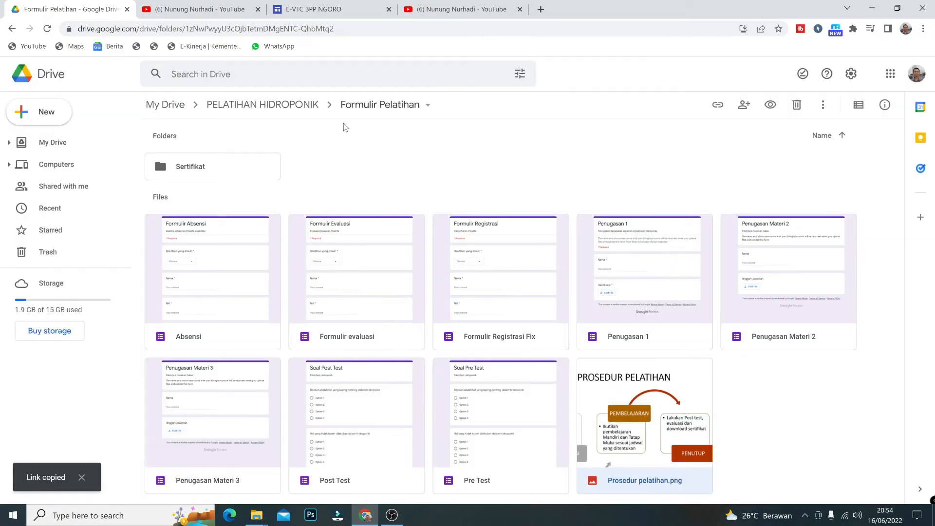
- Return to the site editor, insert the PROSEDUR PELATIHAN button with the copied Drive link, and place it beneath the introduction paragraph
left_click(320, 14)
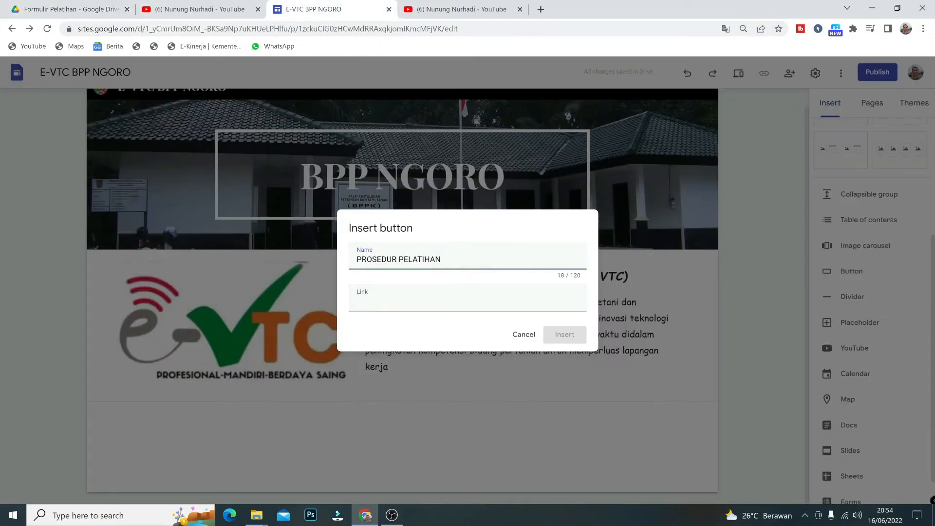
right_click(359, 306)
left_click(410, 390)
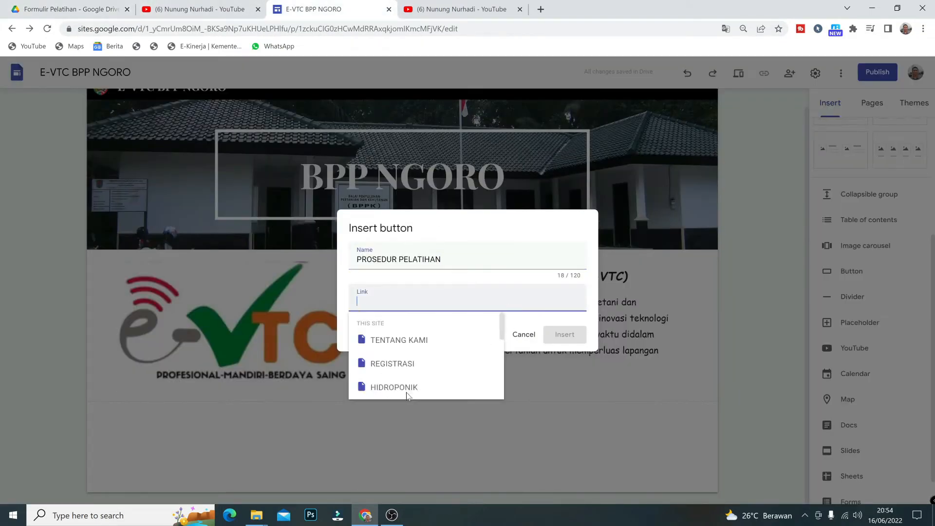
left_click(564, 335)
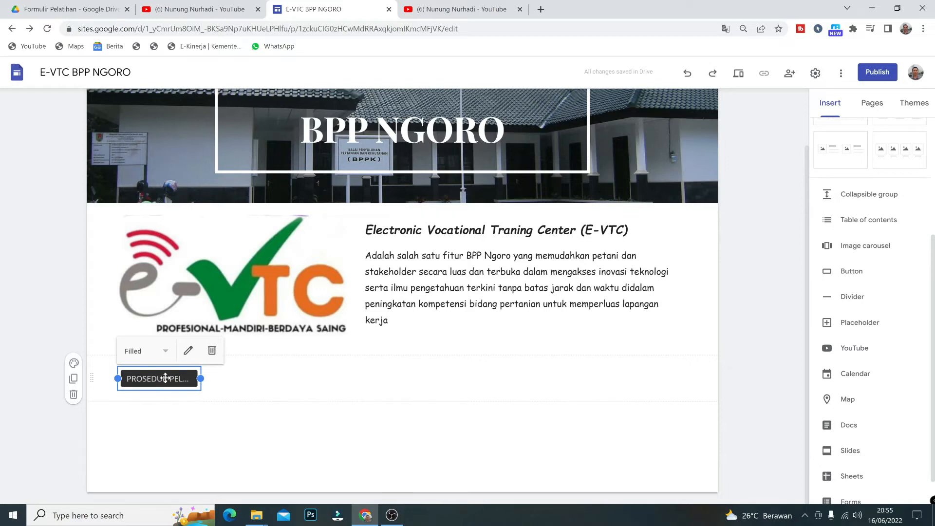
left_click_drag(165, 378, 400, 340)
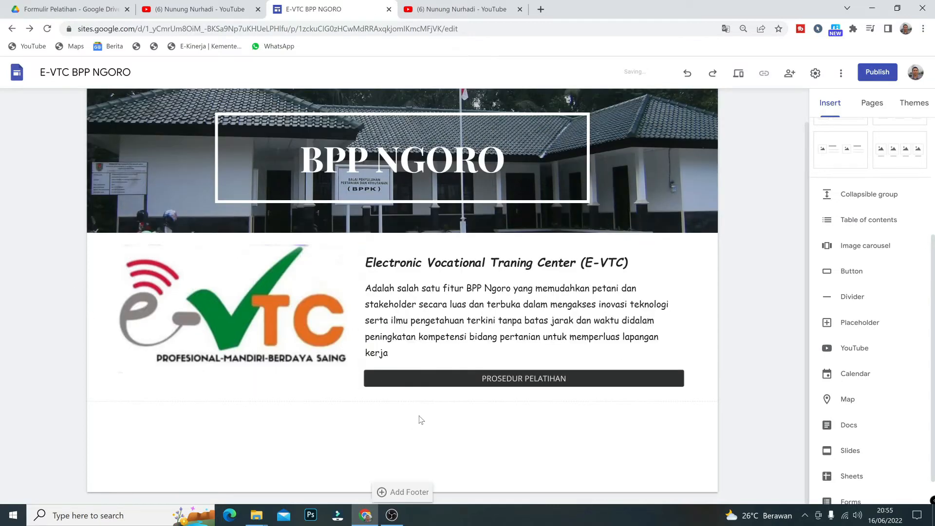
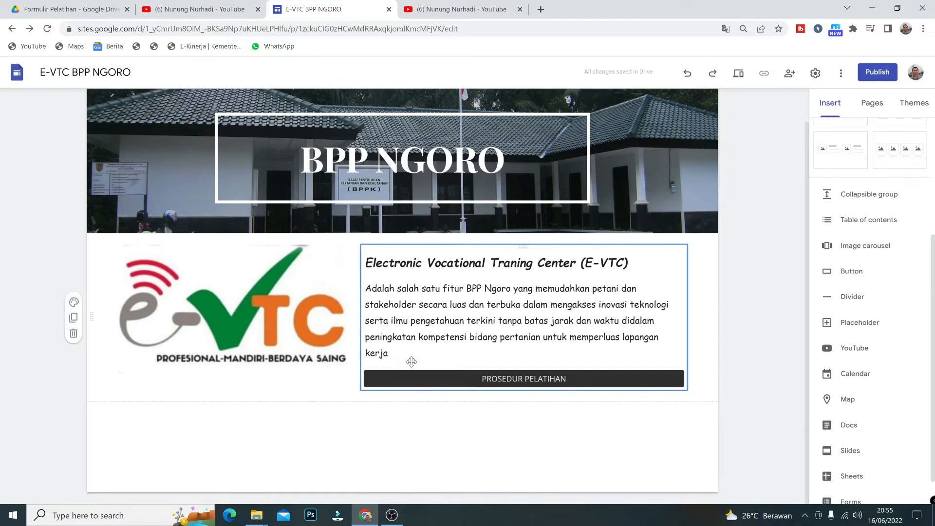
- Insert a divider below the section with the E-VTC logo and the PROSEDUR PELATIHAN button
left_click(411, 361)
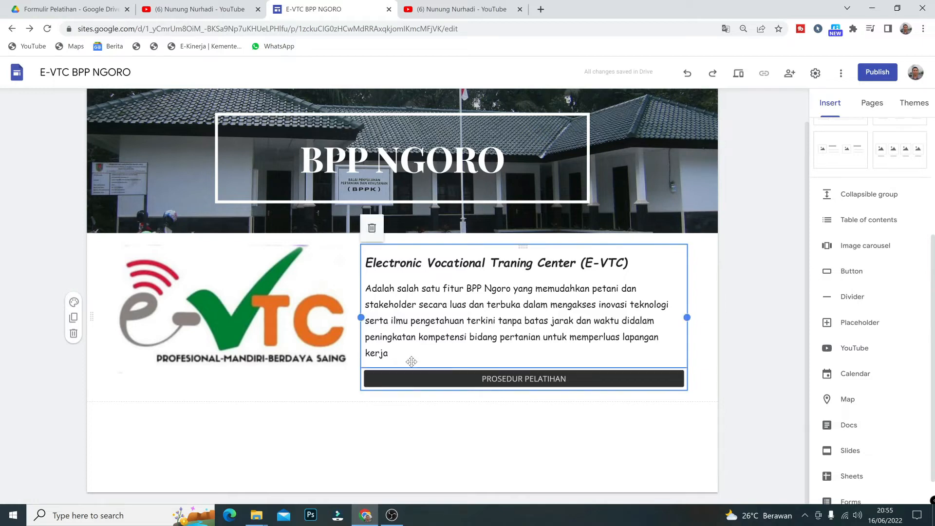
left_click(313, 356)
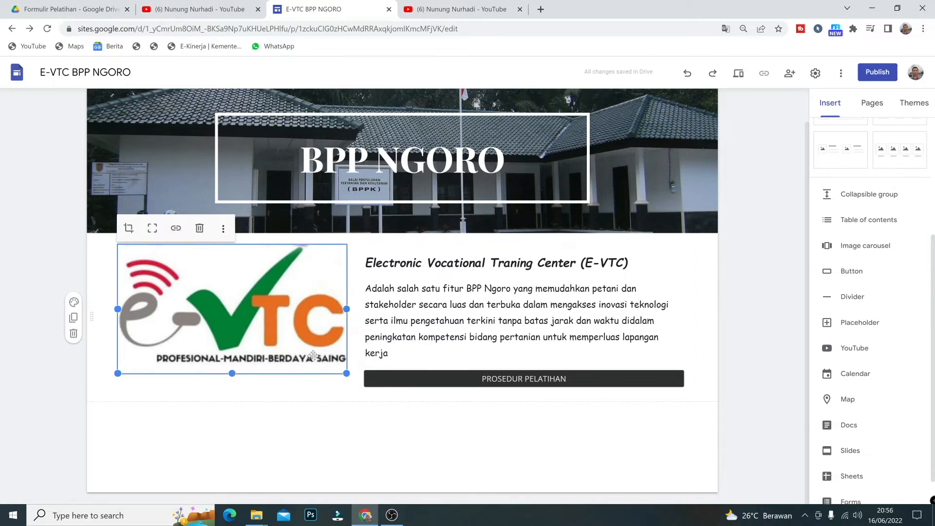
left_click(851, 296)
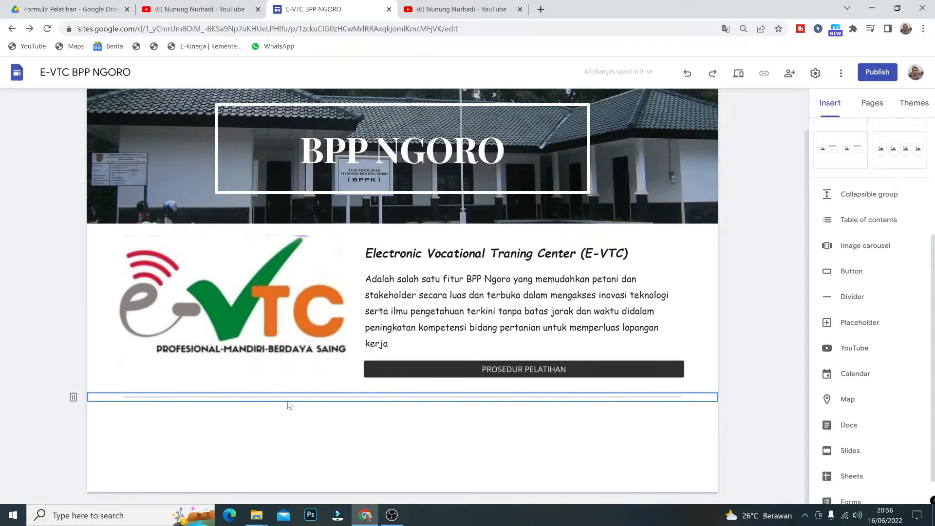
left_click(262, 417)
mouse_move(254, 399)
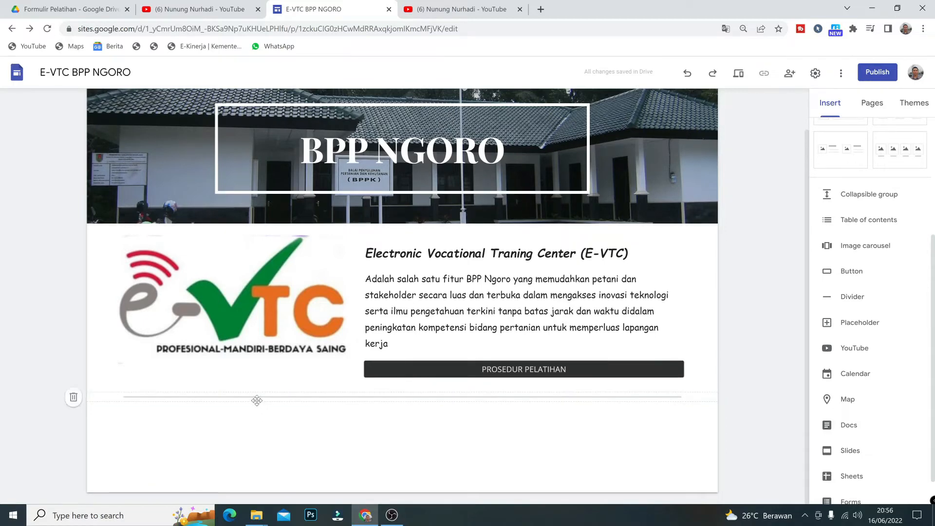
left_click(228, 399)
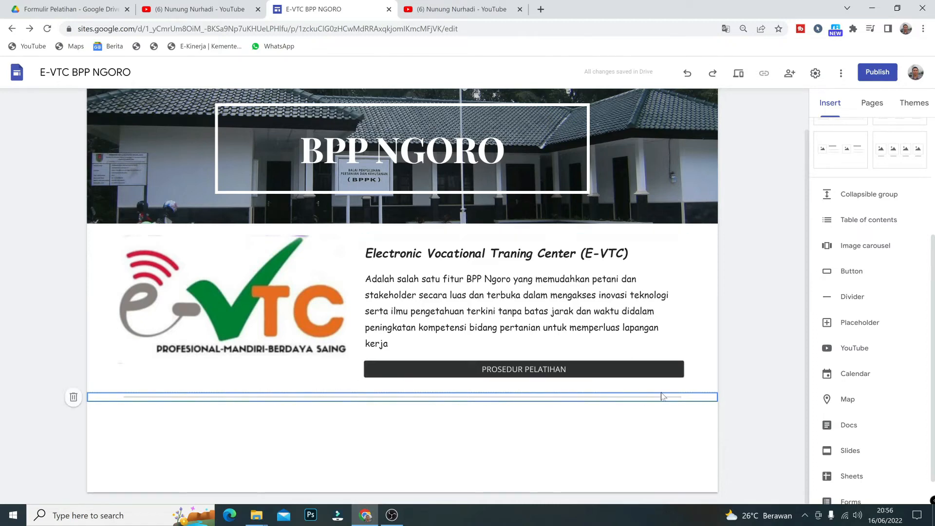
- Add a text box below the divider with the text "TIM FASILITATOR"
scroll(860, 314, "up", 4)
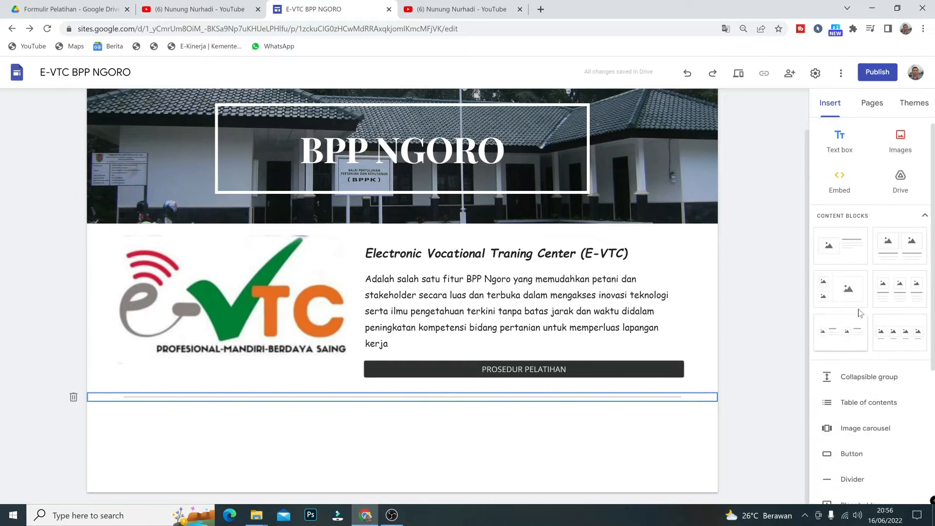
left_click(839, 141)
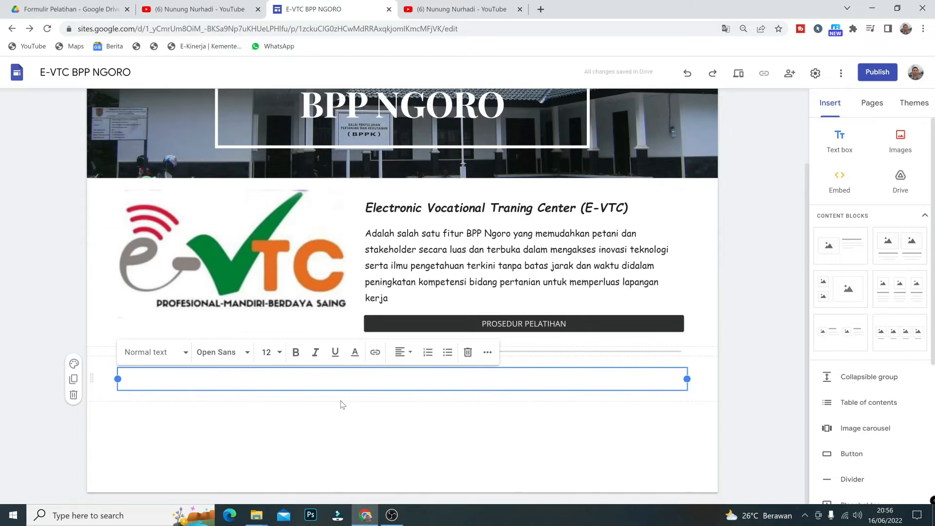
type("TIM FASILIT")
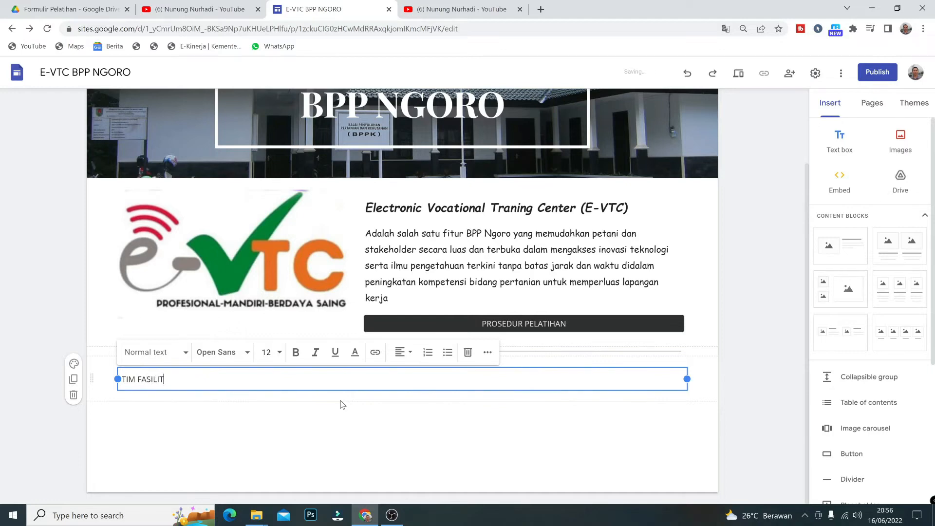
type("ATOR")
- Make the "TIM FASILITATOR" text bold and center it
left_click_drag(184, 379, 122, 379)
left_click(295, 352)
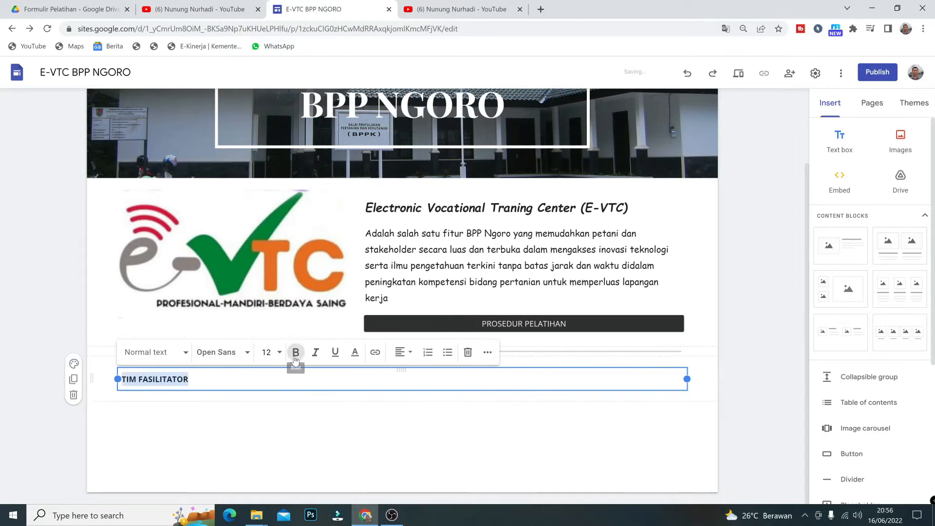
left_click(411, 358)
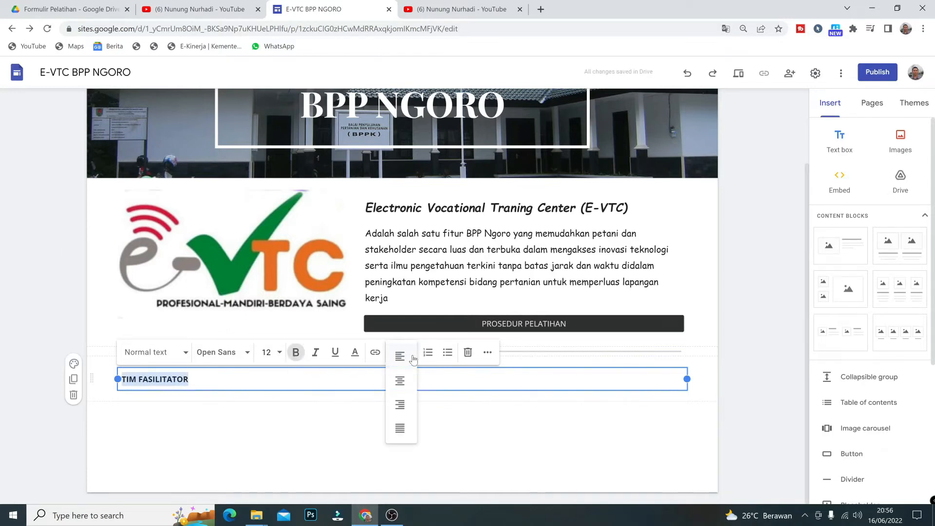
left_click(400, 381)
left_click(488, 438)
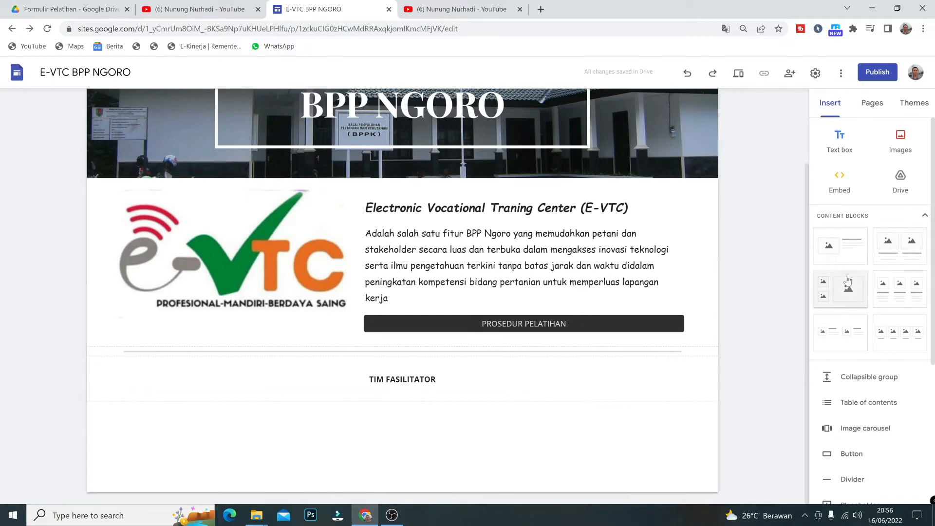
- Add a content block with four captioned images below the TIM FASILITATOR heading and upload TIM1.jpg into its first placeholder
left_click(896, 333)
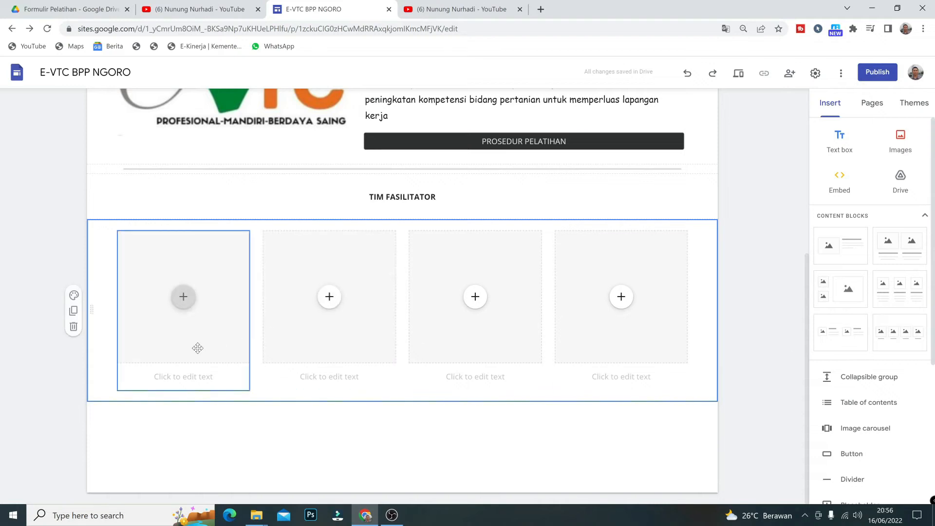
left_click(184, 302)
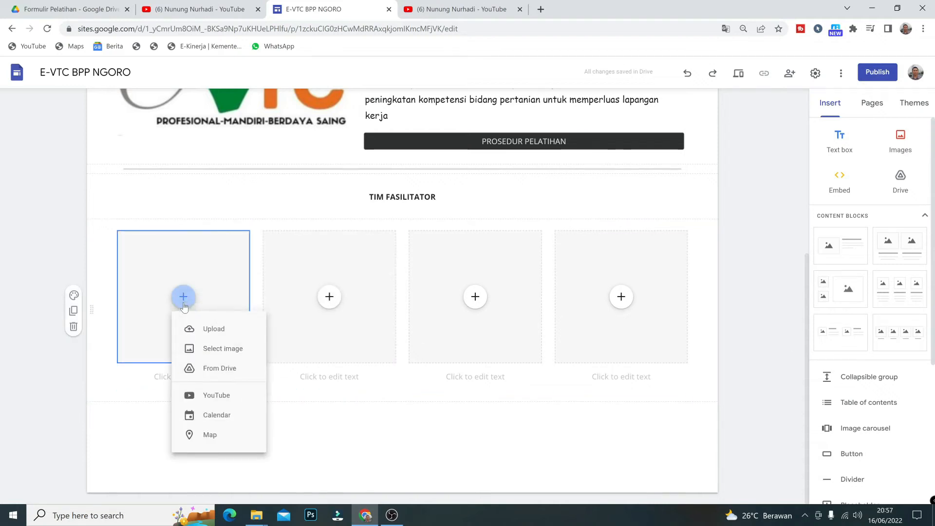
left_click(203, 331)
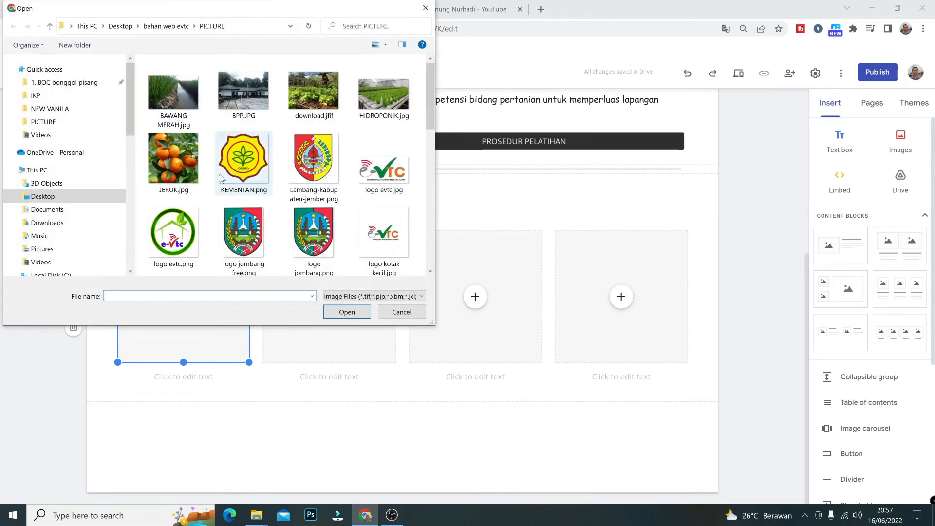
scroll(326, 180, "down", 1)
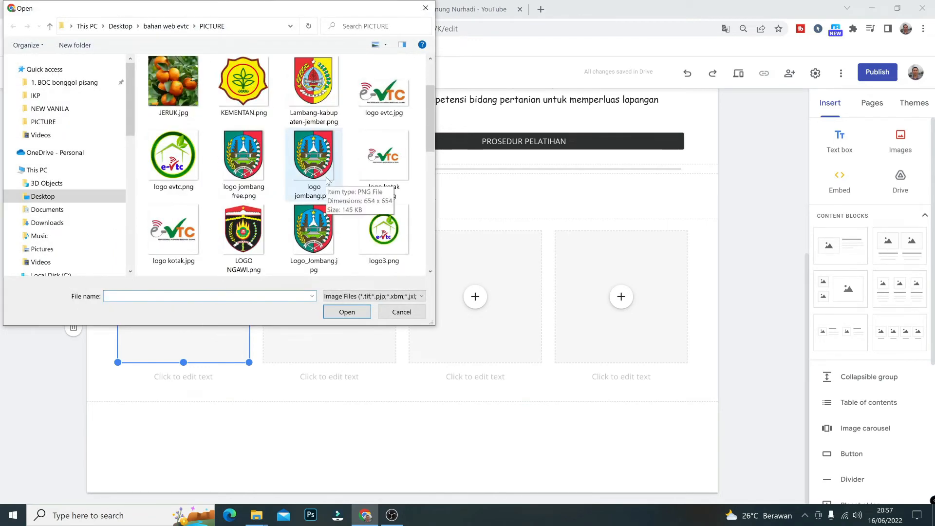
scroll(326, 180, "down", 5)
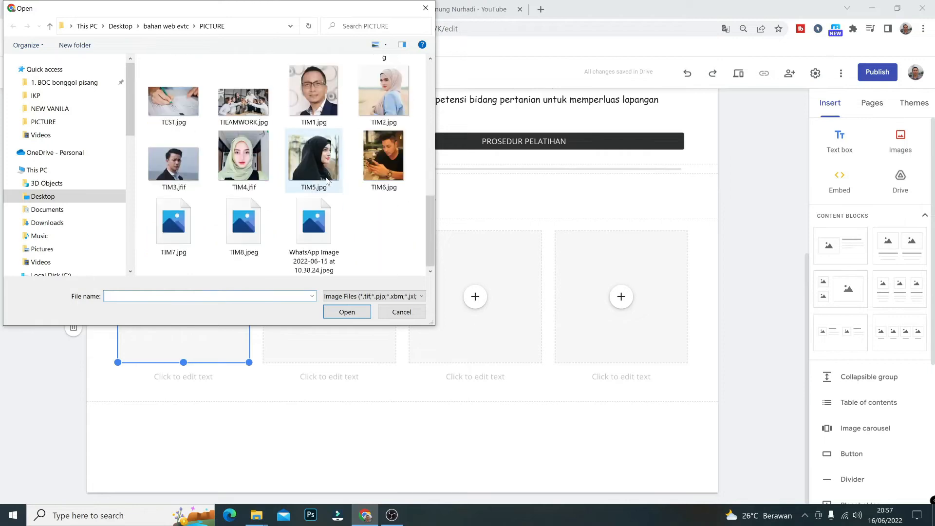
left_click(323, 108)
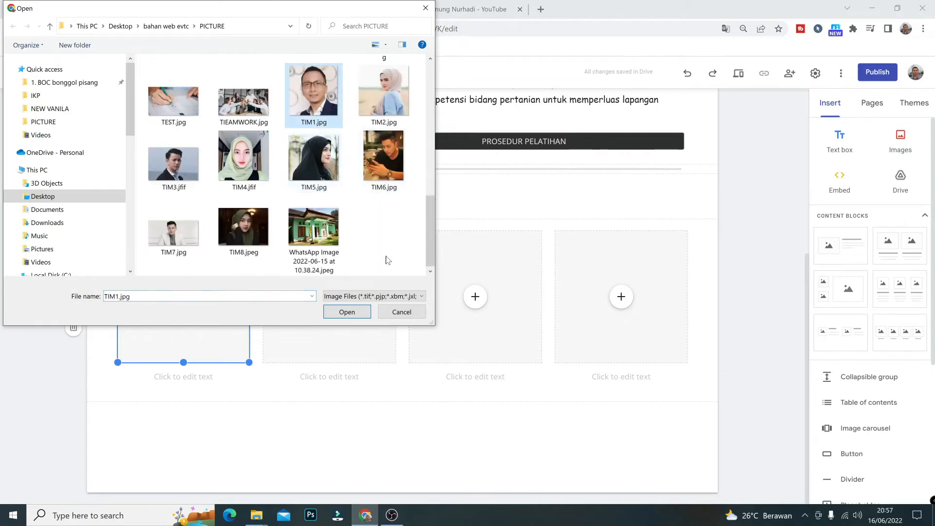
left_click(352, 311)
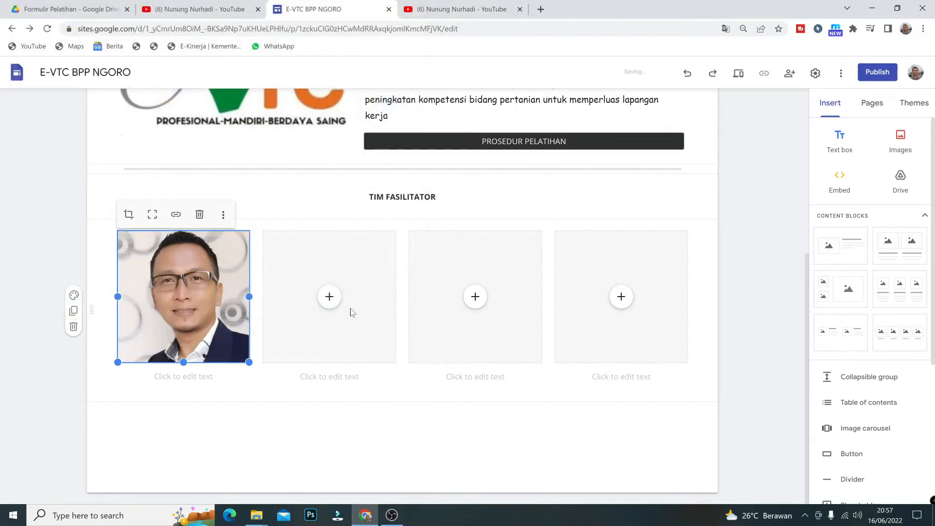
- Upload TIM2.jpg into the second image placeholder of the team row
left_click(330, 296)
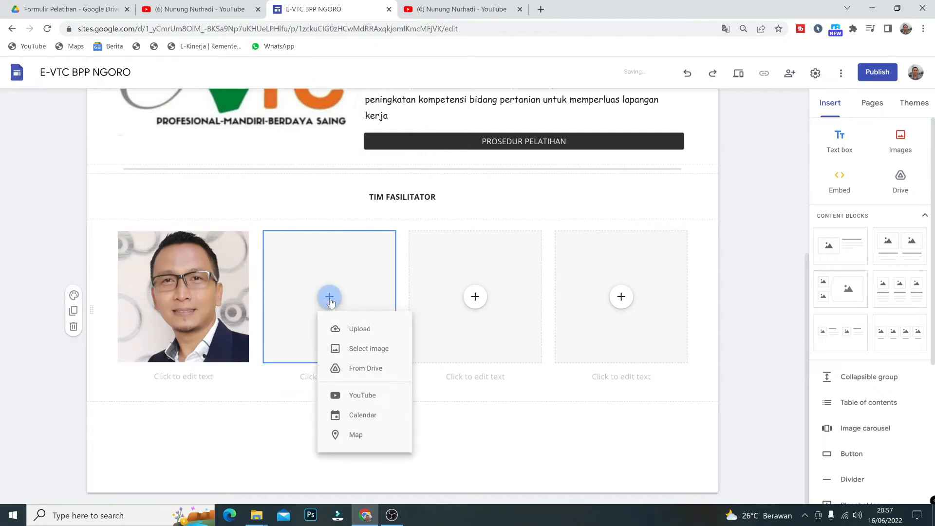
left_click(356, 327)
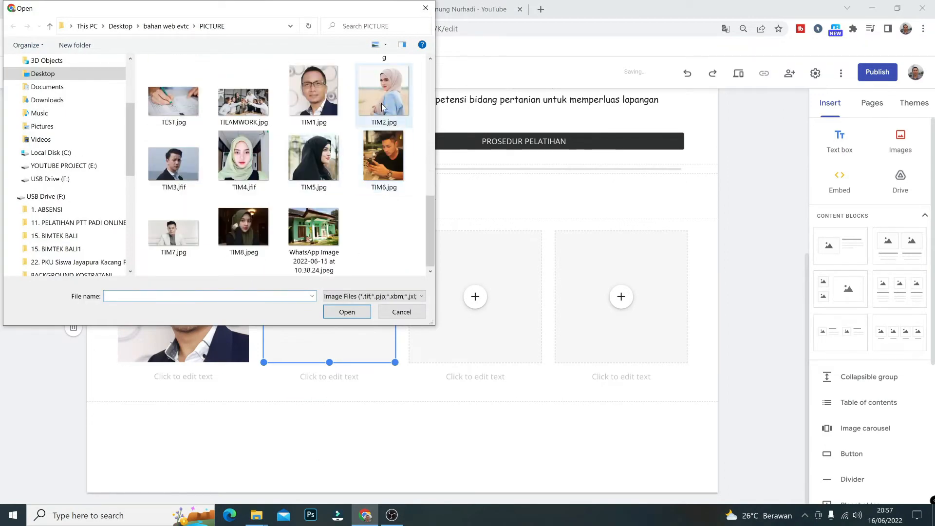
left_click(383, 119)
left_click(349, 312)
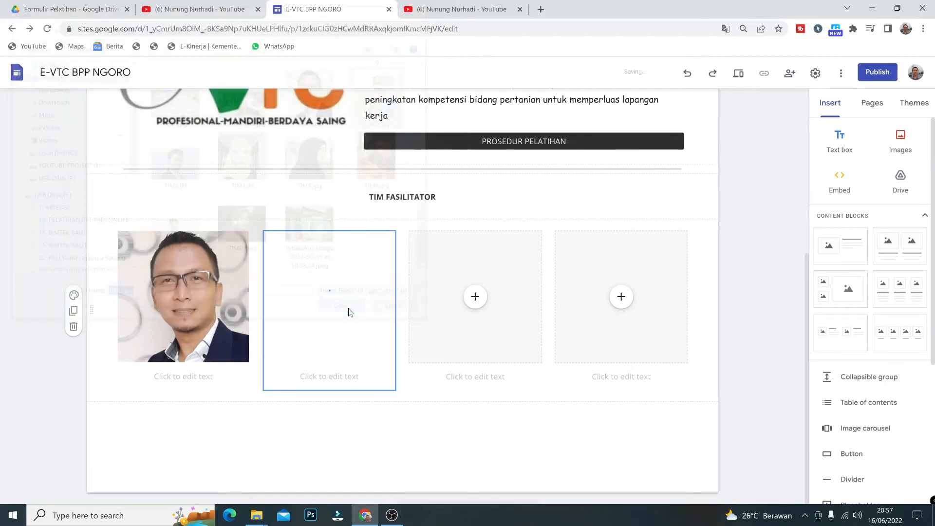
- Upload TIM3.jfif into the third image placeholder of the team row
left_click(476, 303)
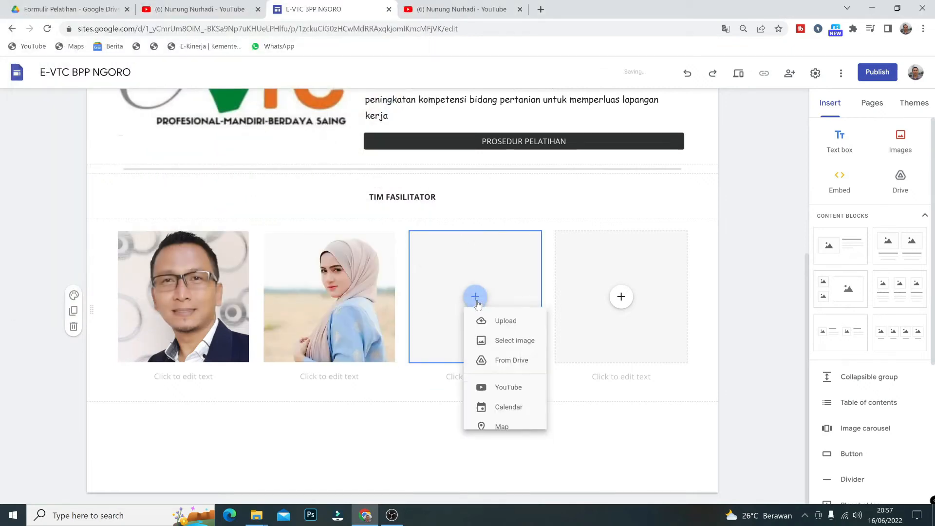
left_click(500, 329)
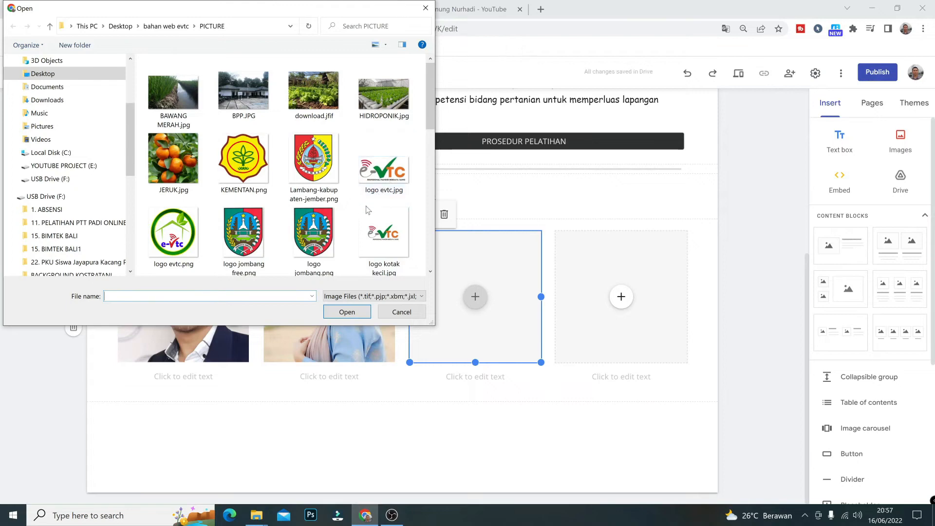
scroll(363, 228, "down", 5)
left_click(183, 168)
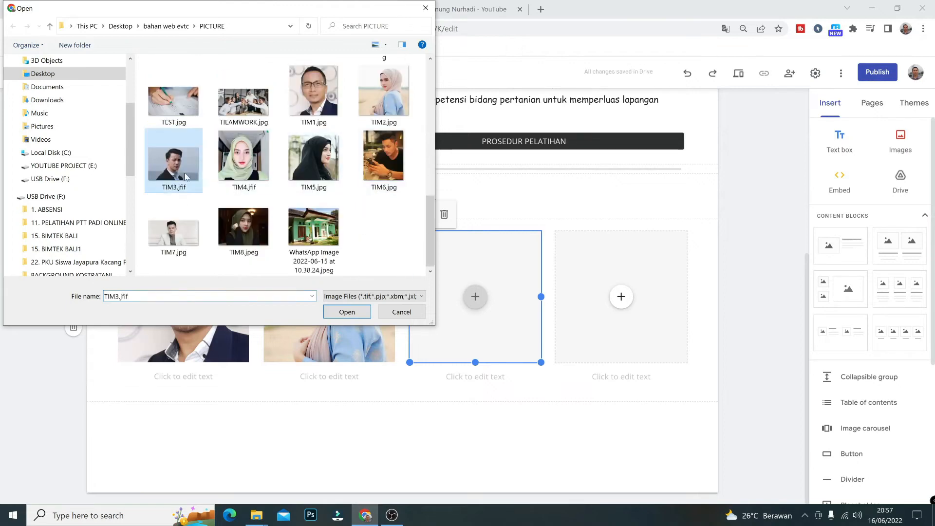
left_click(347, 312)
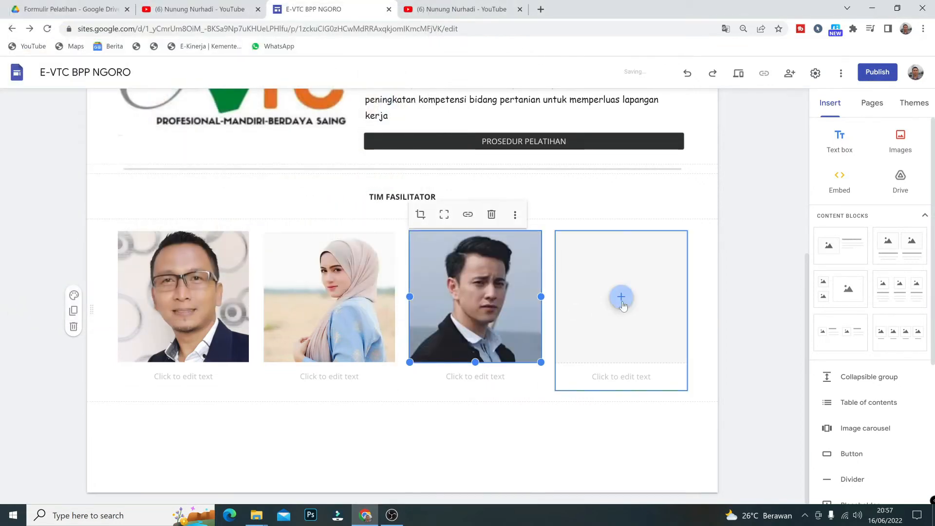
- Upload TIM4.jfif into the fourth image placeholder of the team row
left_click(621, 299)
left_click(639, 330)
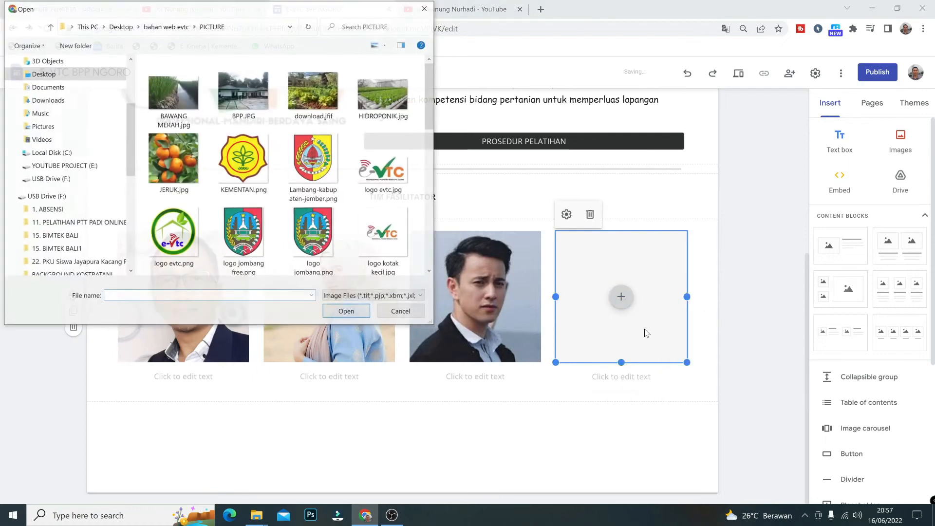
scroll(363, 179, "down", 5)
left_click(238, 165)
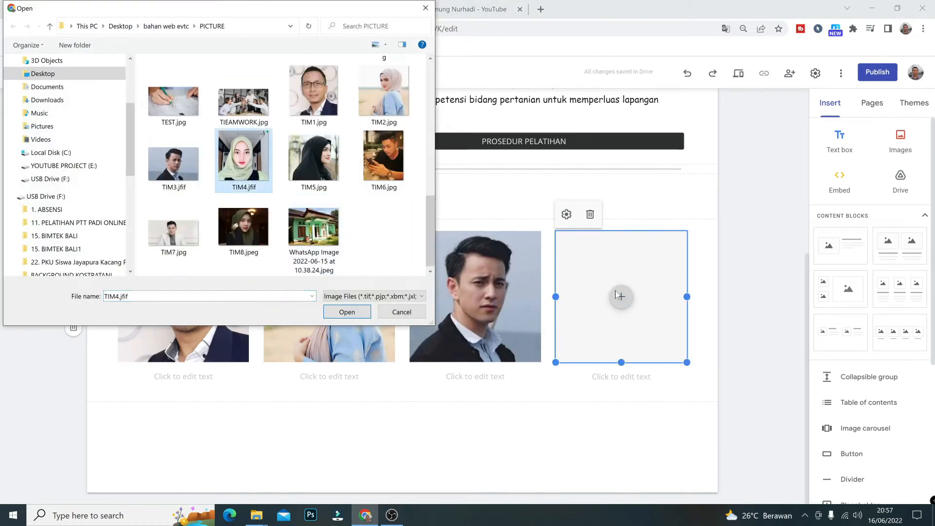
left_click(341, 312)
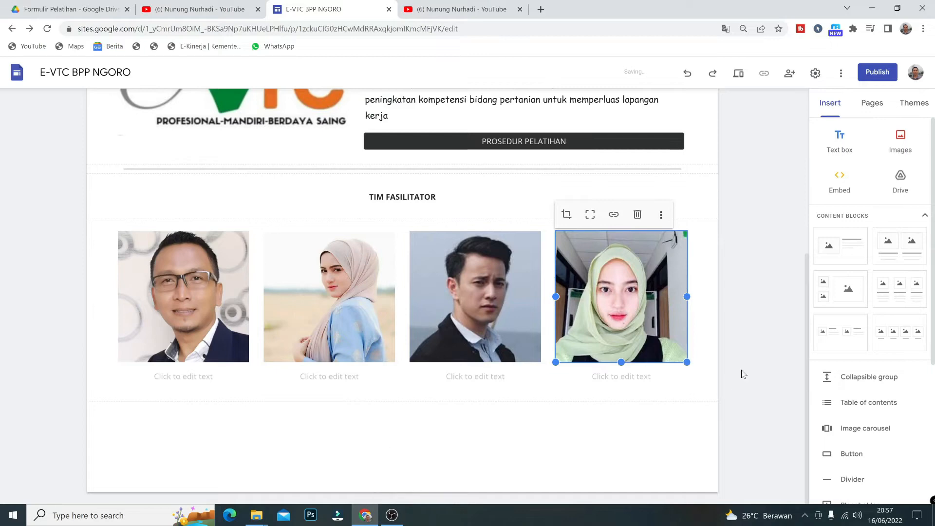
- Add a second four-image content block below the first team row and upload TIM5.jpg into its first placeholder
left_click(902, 341)
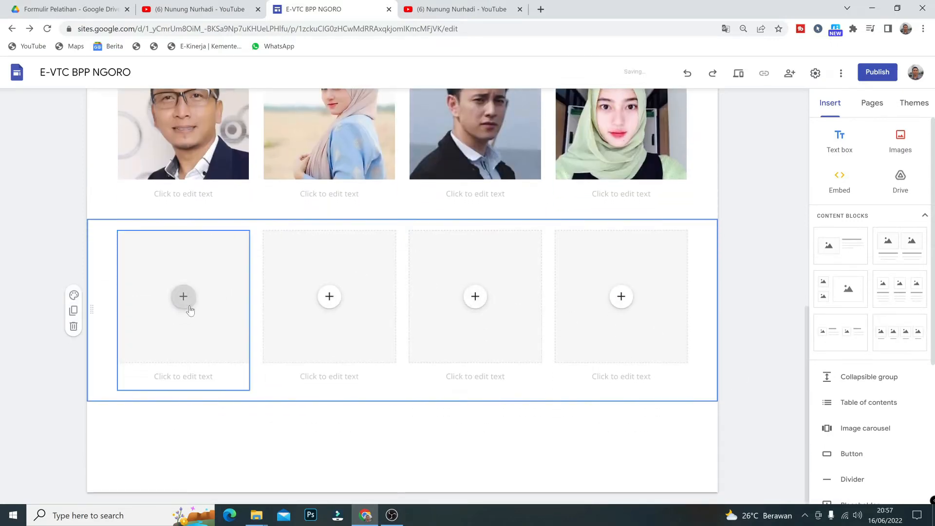
left_click(189, 310)
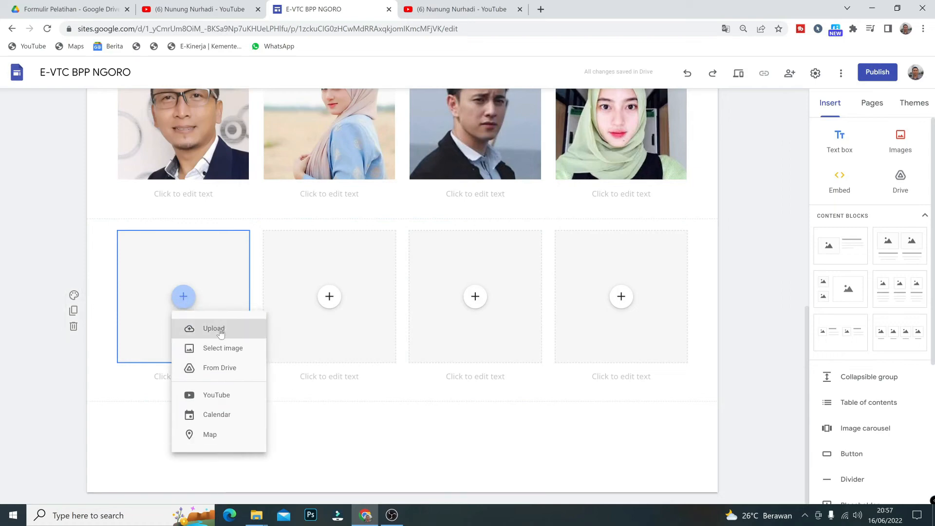
left_click(214, 329)
scroll(237, 259, "down", 5)
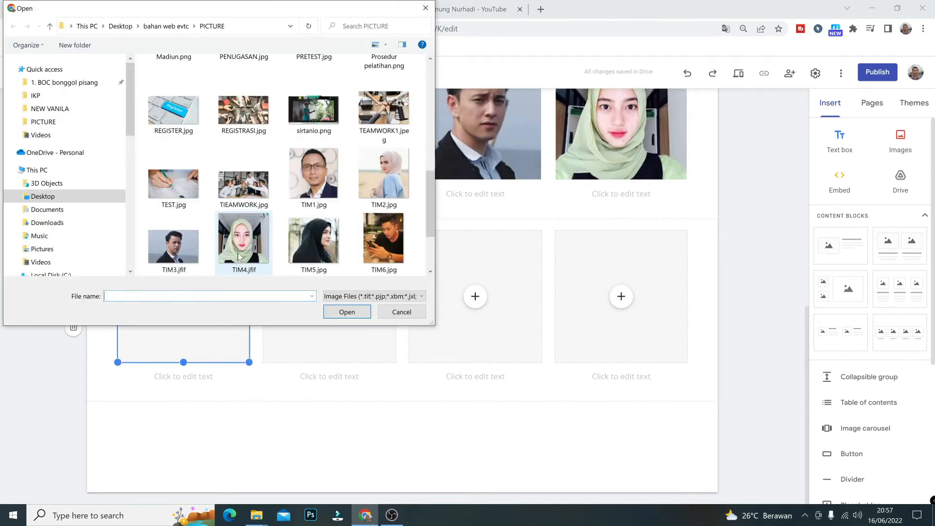
left_click(331, 251)
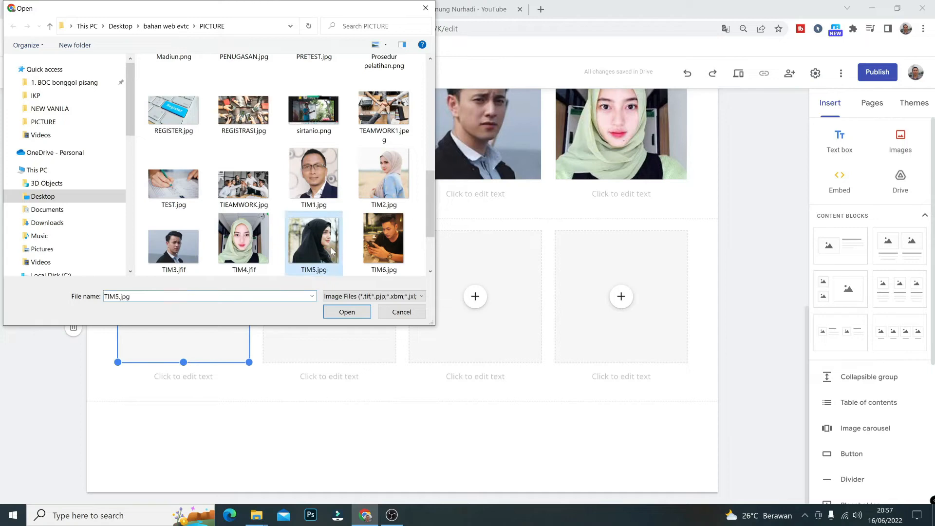
left_click(342, 312)
- Upload TIM6.jpg into the second image placeholder of the second team row
left_click(328, 297)
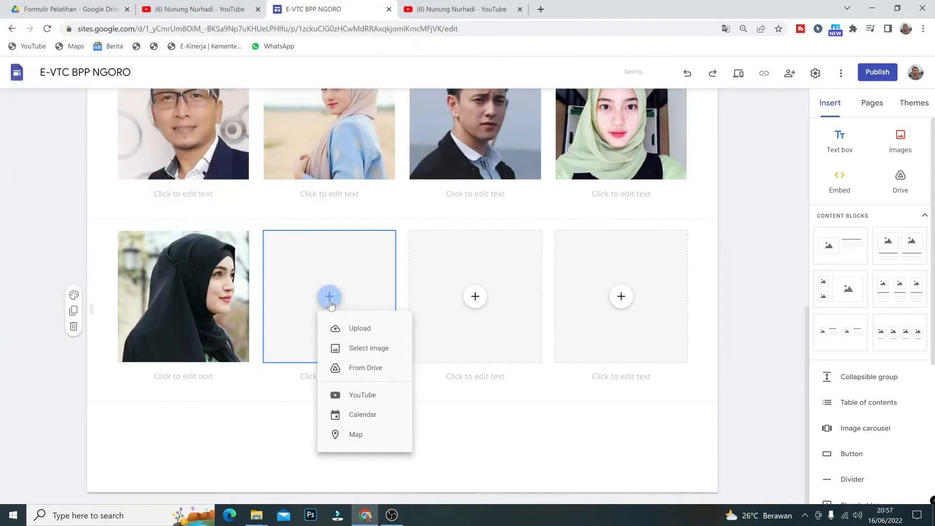
left_click(356, 329)
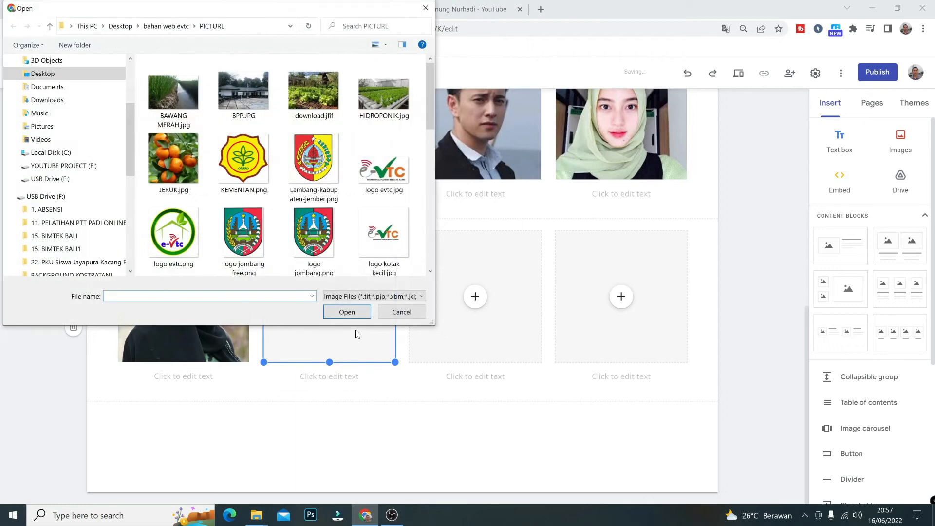
scroll(351, 265, "down", 5)
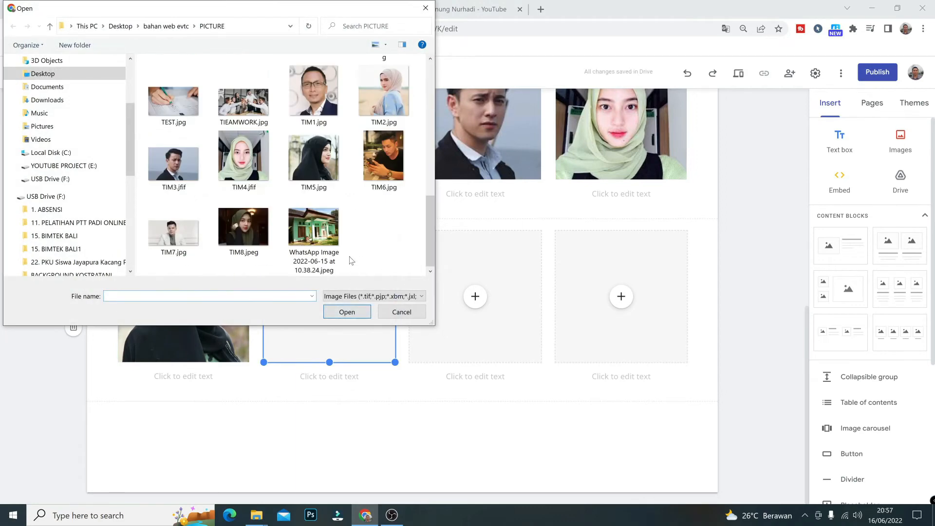
left_click(385, 178)
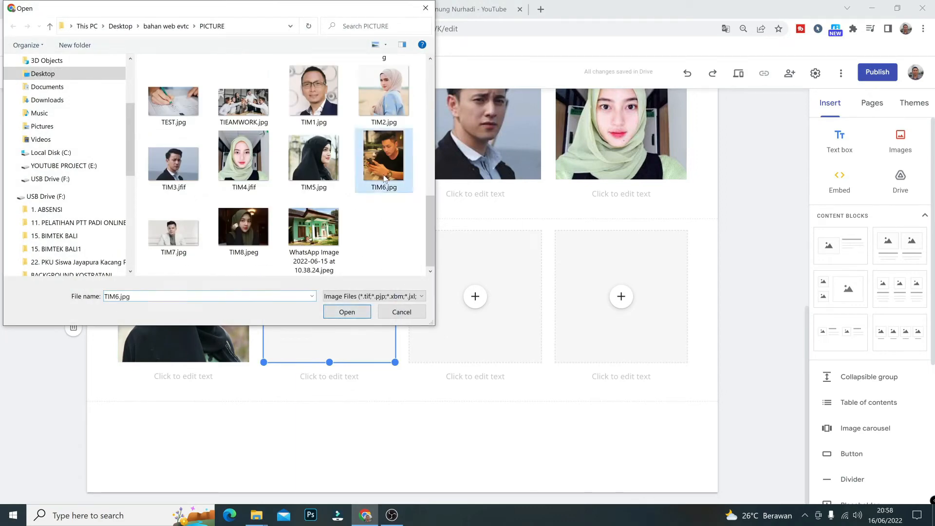
left_click(360, 311)
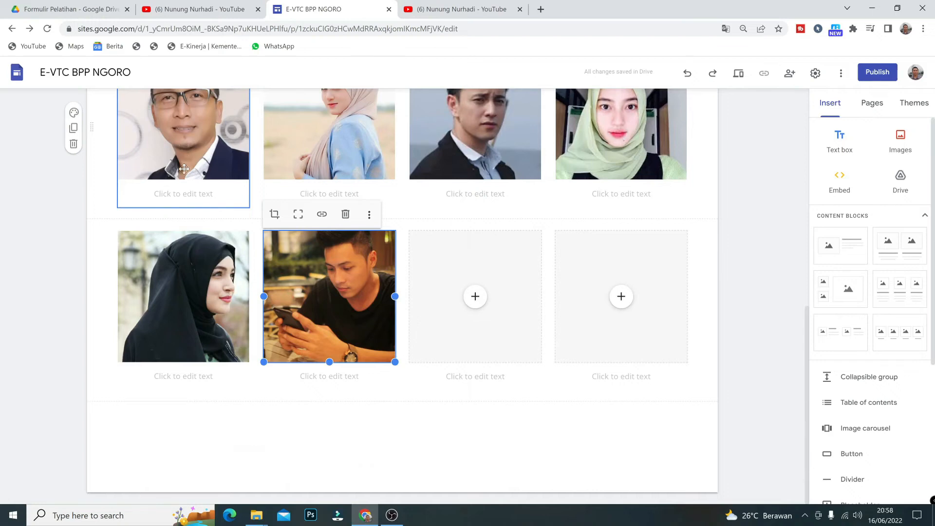
- Caption the first photo in the first team row with the facilitator's name, capitalizing only its initial letter
left_click(183, 194)
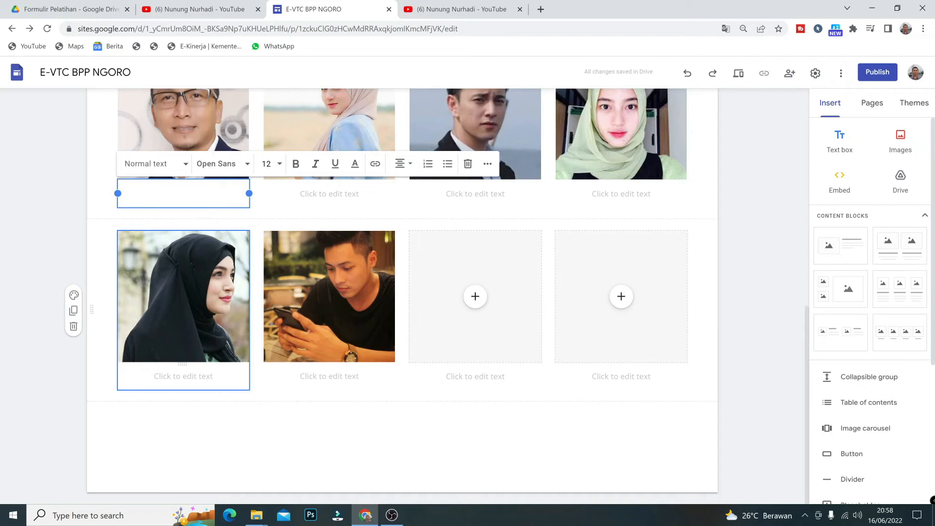
type("nURHADI")
key("BackSpace")
key("BackSpace")
key("BackSpace")
key("BackSpace")
key("BackSpace")
key("BackSpace")
key("BackSpace")
type("Nurhadi")
- Enter the facilitators' names as captions under the second, third and fourth photos of the first team row
left_click(329, 194)
type("Azizah")
left_click(476, 193)
type("Felica")
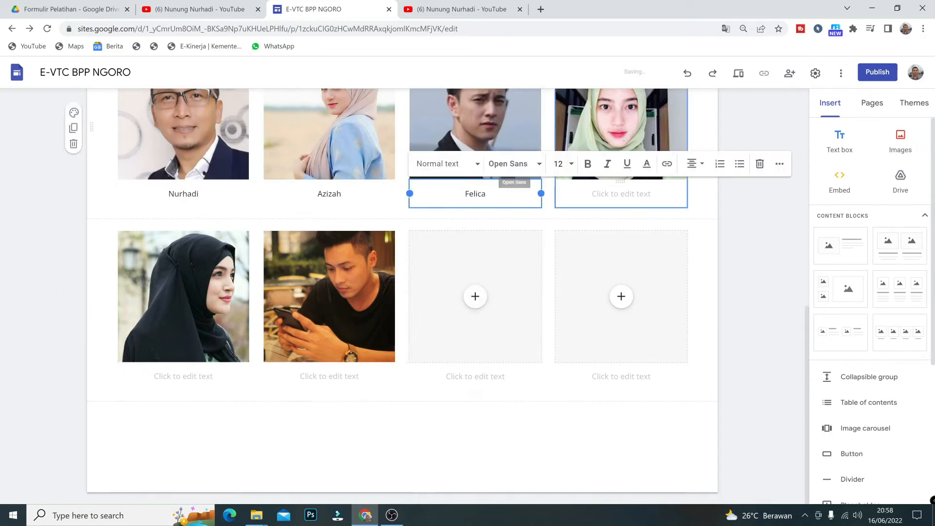
left_click(622, 193)
type("Rohma")
- Correct the ending of the facilitator's name under the third photo of the first team row
left_click(183, 376)
left_click(475, 193)
key("BackSpace")
key("BackSpace")
type("x")
- Enter the facilitators' names as captions under the first and second photos of the second team row
left_click(183, 376)
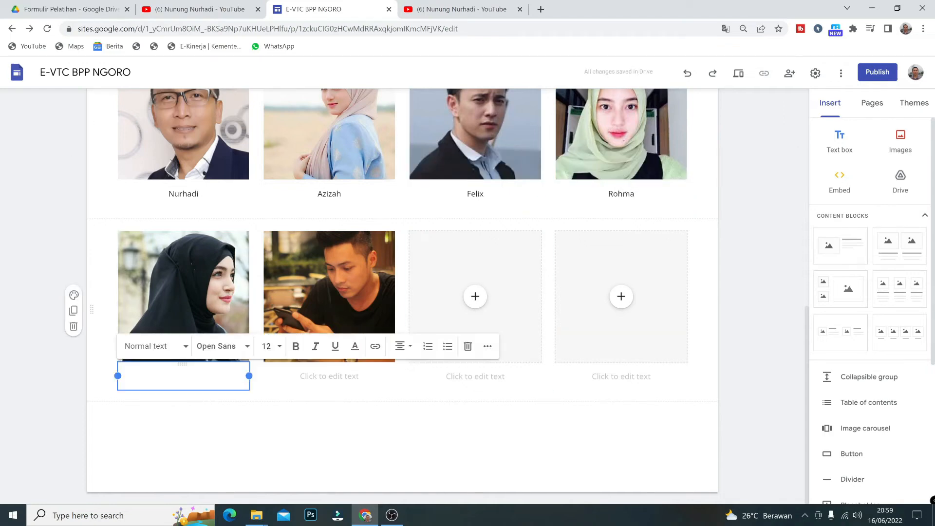
type("Anggun")
left_click(329, 376)
type("Dedy")
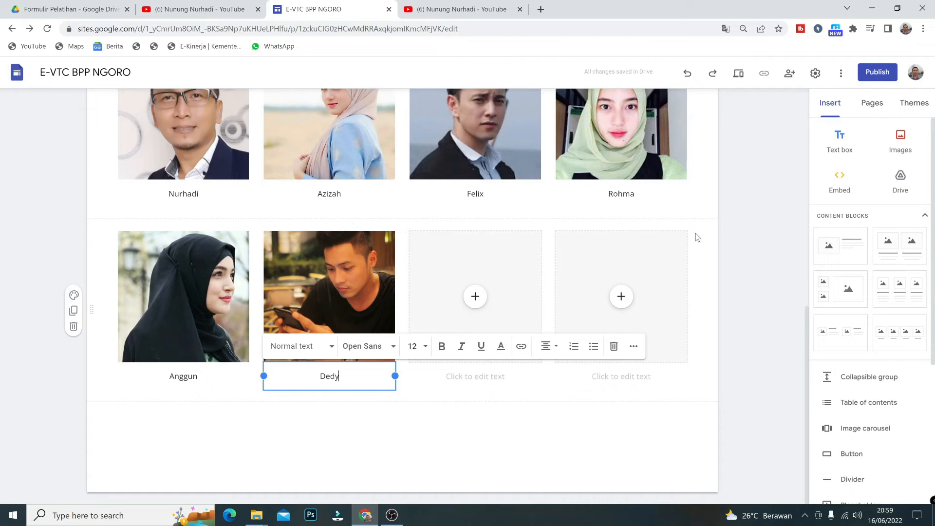
- Move both captioned second-row photos between the second and third photos of the first team row, and delete the leftover second block
scroll(535, 302, "up", 4)
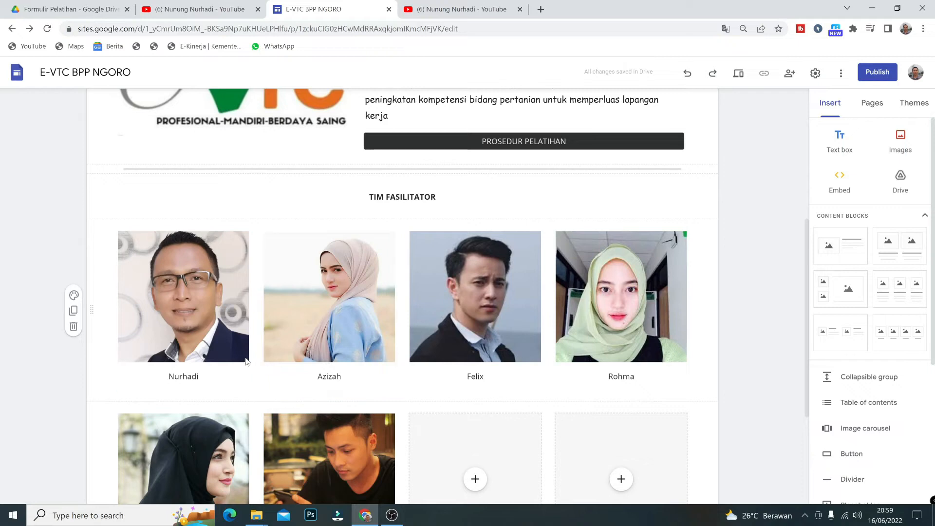
scroll(292, 439, "down", 4)
left_click(302, 408)
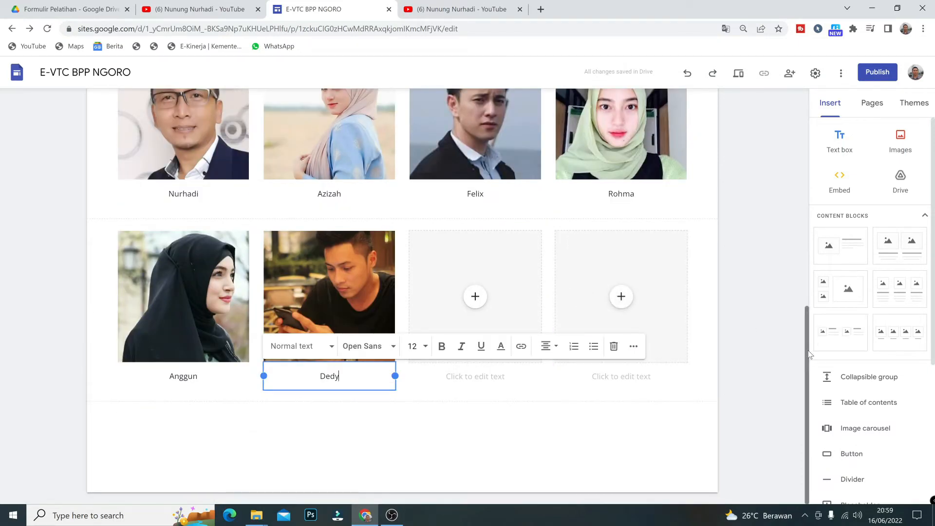
left_click_drag(807, 353, 807, 320)
left_click_drag(297, 356, 392, 219)
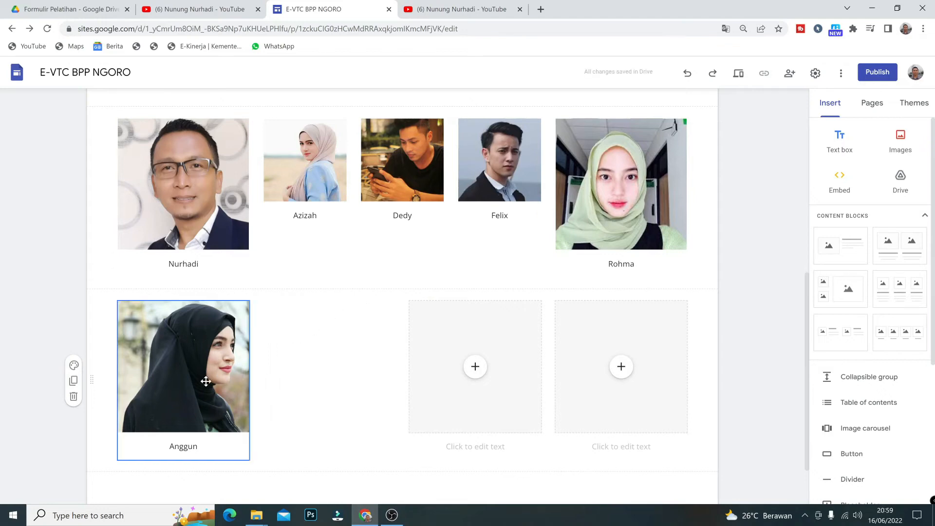
left_click_drag(206, 381, 355, 194)
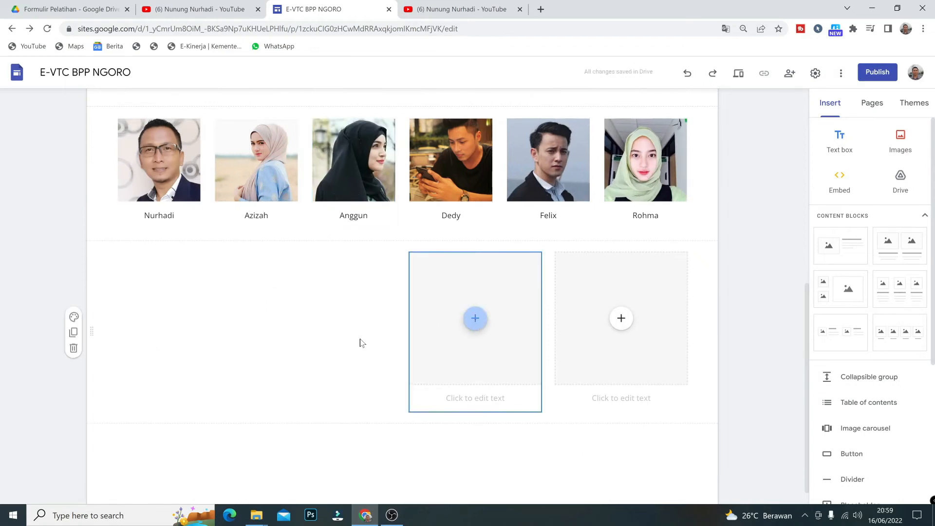
left_click(73, 347)
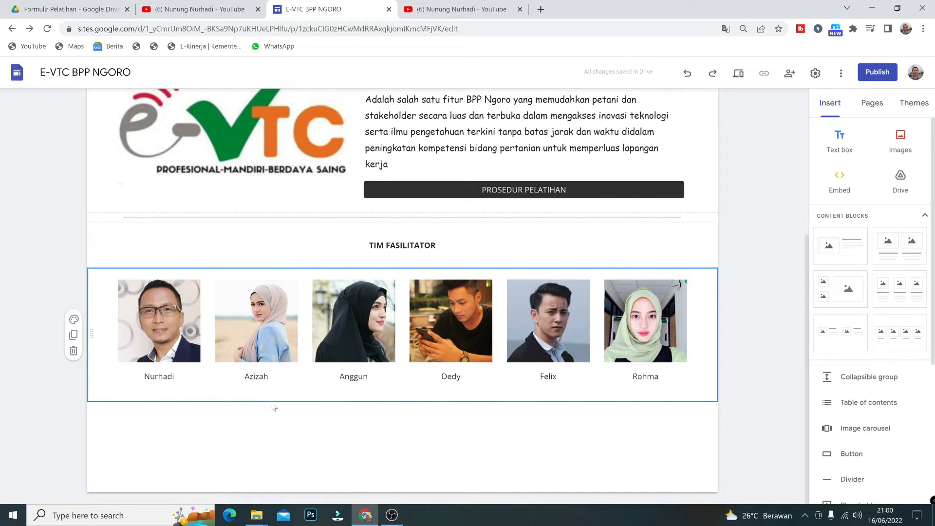
- Add a three-column image and text content block below the team row, and insert a divider between the two
left_click(901, 291)
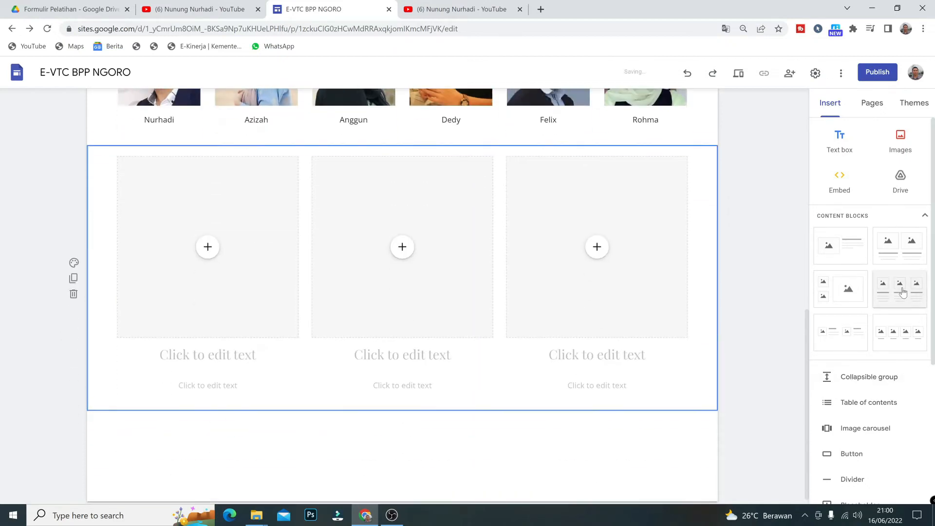
scroll(401, 238, "up", 4)
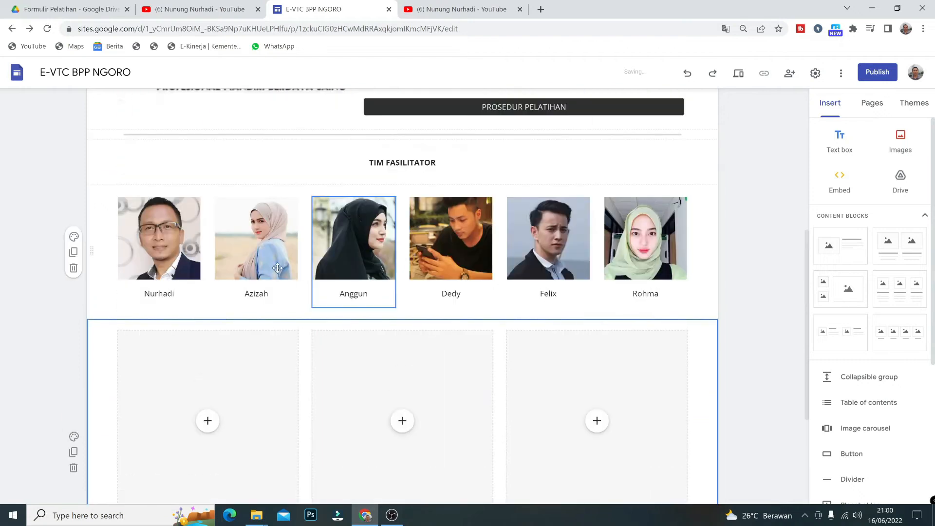
left_click(190, 248)
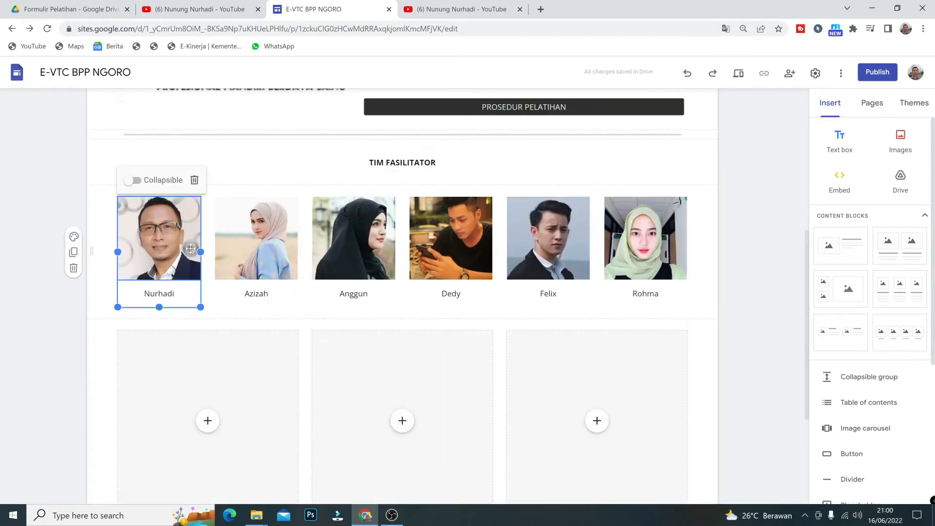
left_click(851, 480)
scroll(637, 376, "up", 2)
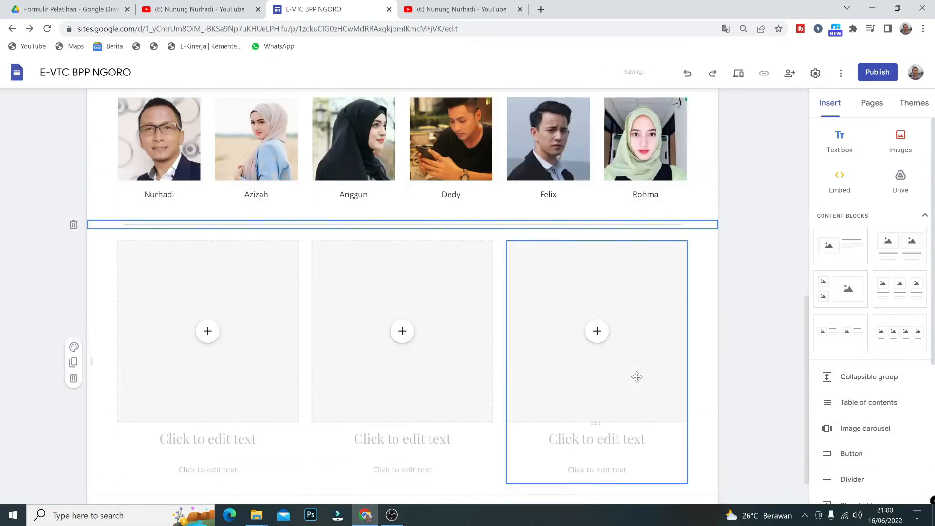
scroll(637, 377, "up", 2)
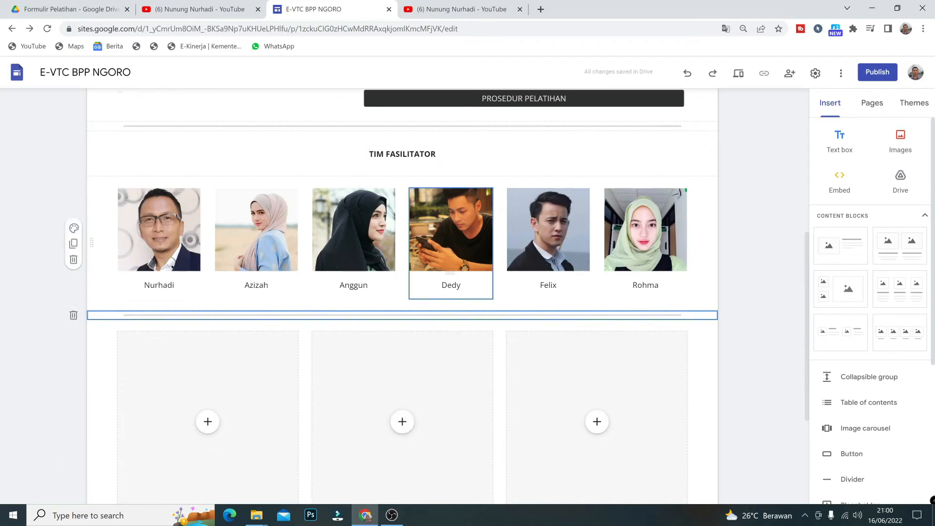
left_click(143, 235)
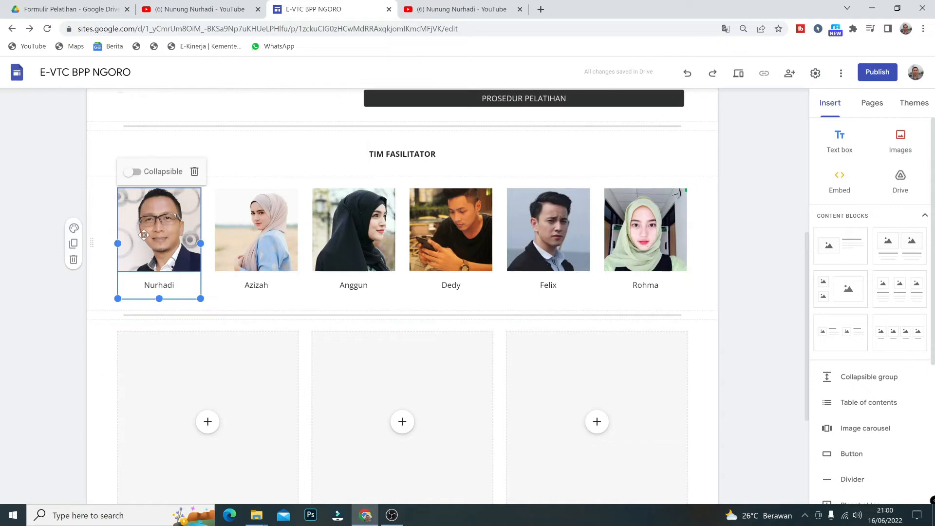
scroll(258, 382, "up", 7)
left_click(255, 374)
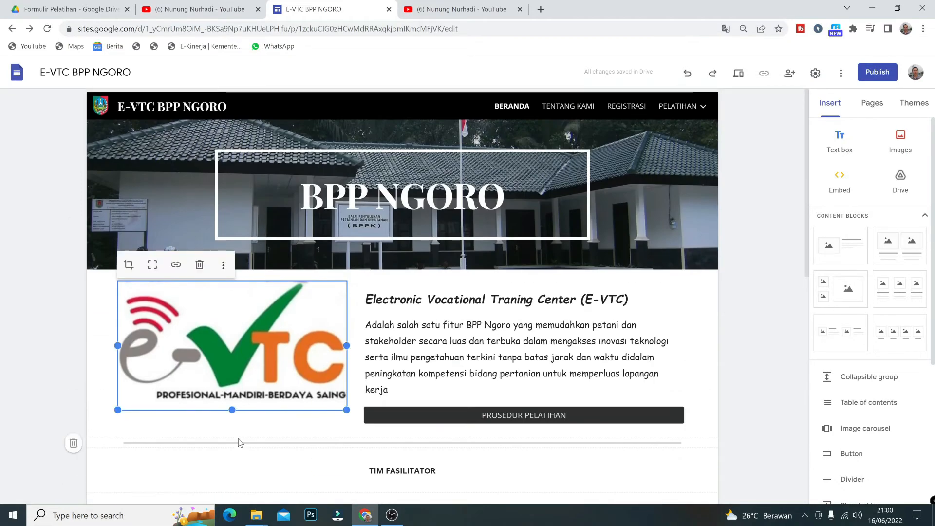
scroll(267, 423, "down", 7)
left_click(170, 219)
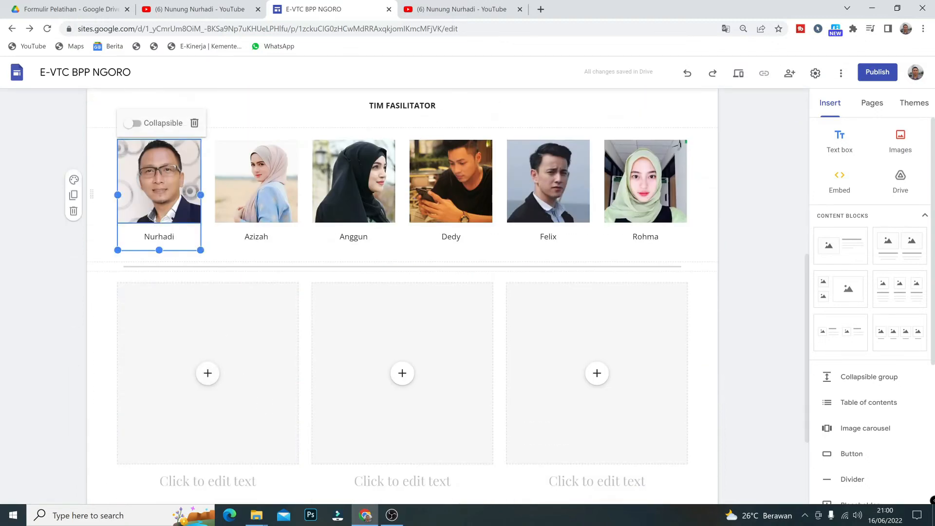
- Upload HIDROPONIK.jpg into the first image placeholder of the three-column block
scroll(230, 384, "down", 3)
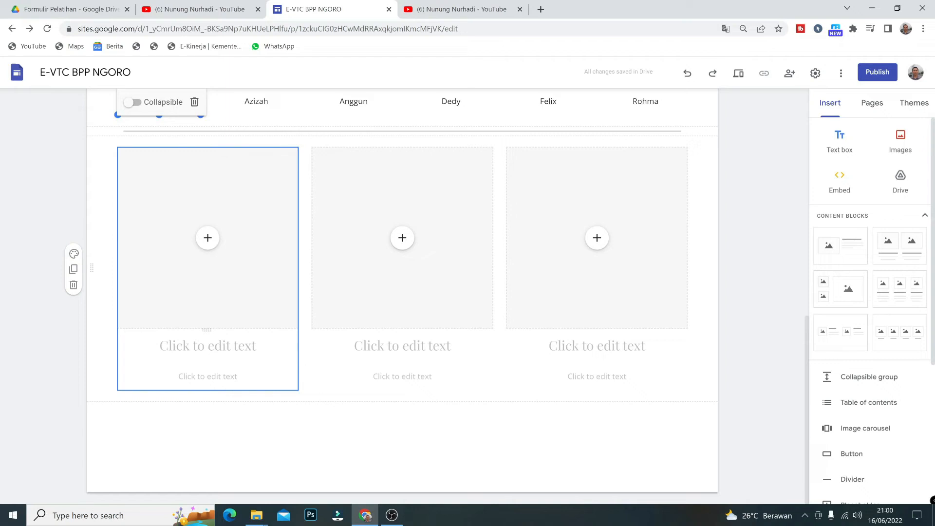
left_click(210, 246)
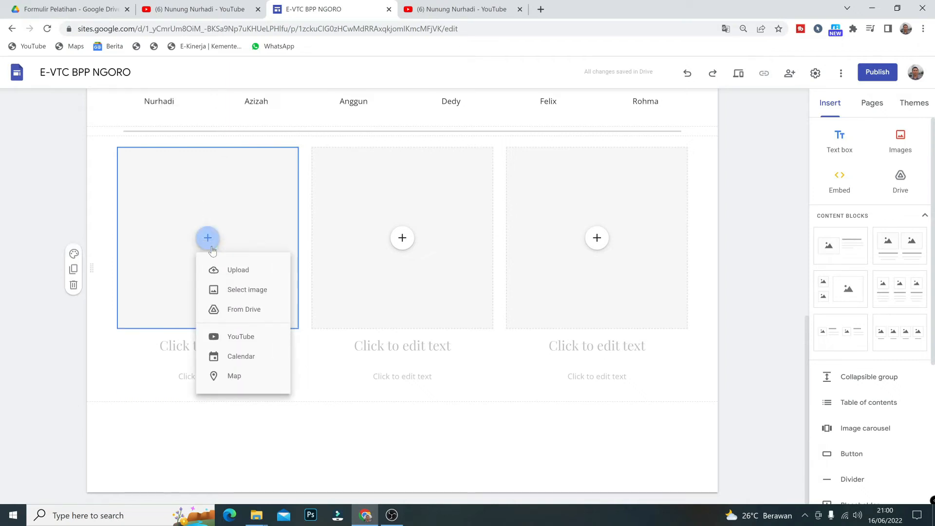
left_click(230, 271)
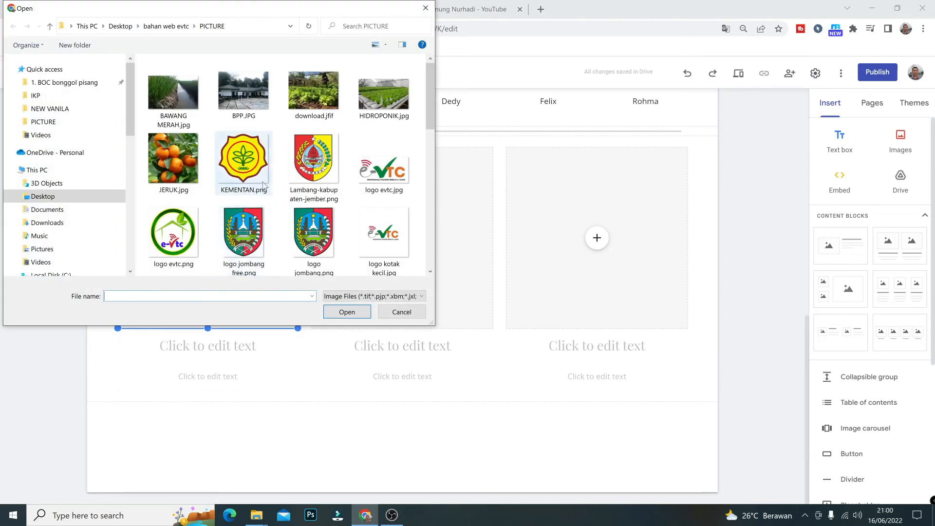
left_click(380, 93)
left_click(347, 312)
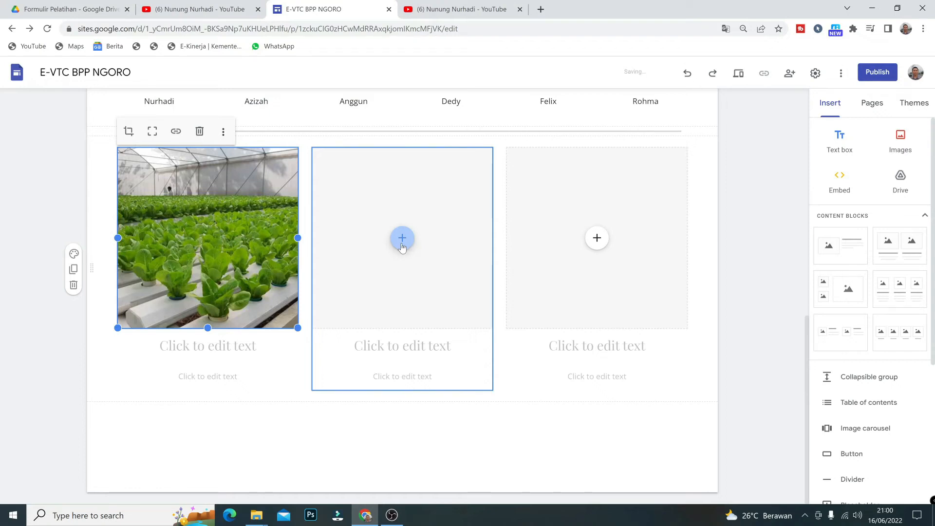
- Upload BAWANG MERAH.jpg into the second image placeholder of the three-column block
left_click(401, 243)
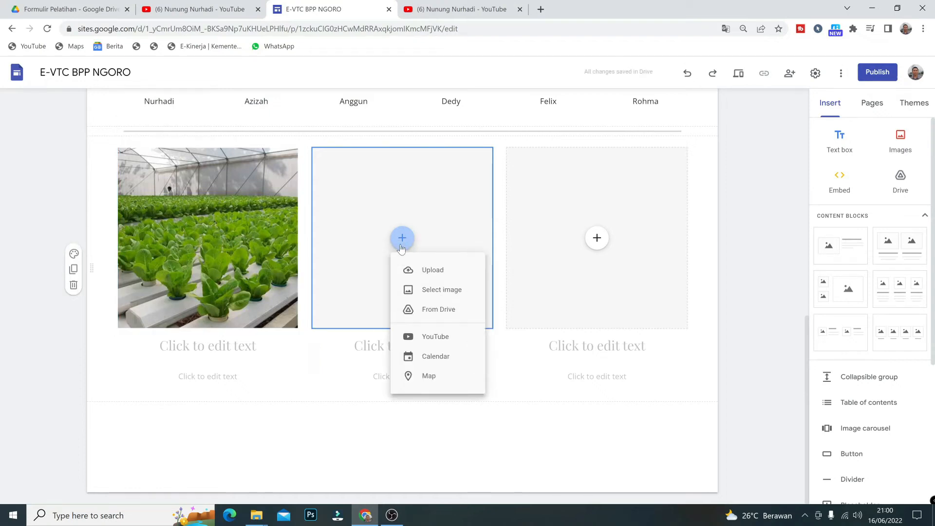
left_click(418, 273)
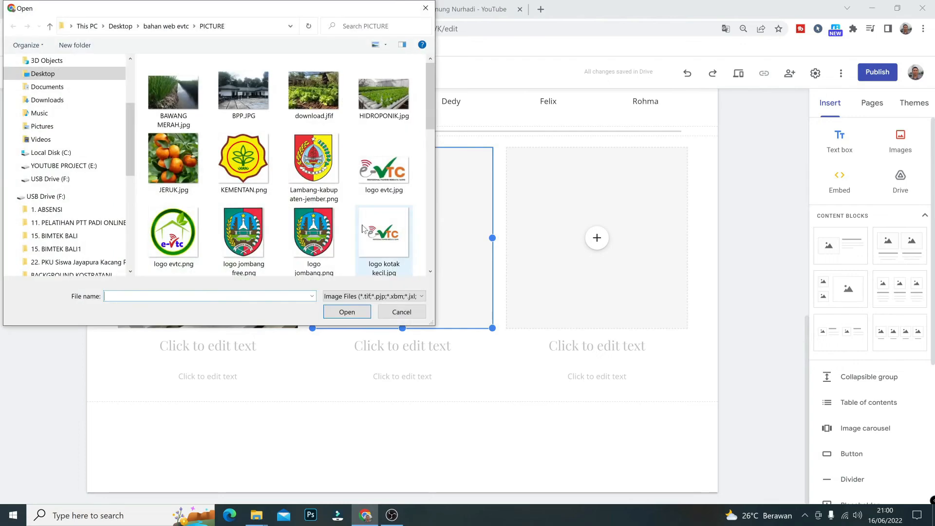
left_click(182, 89)
left_click(364, 316)
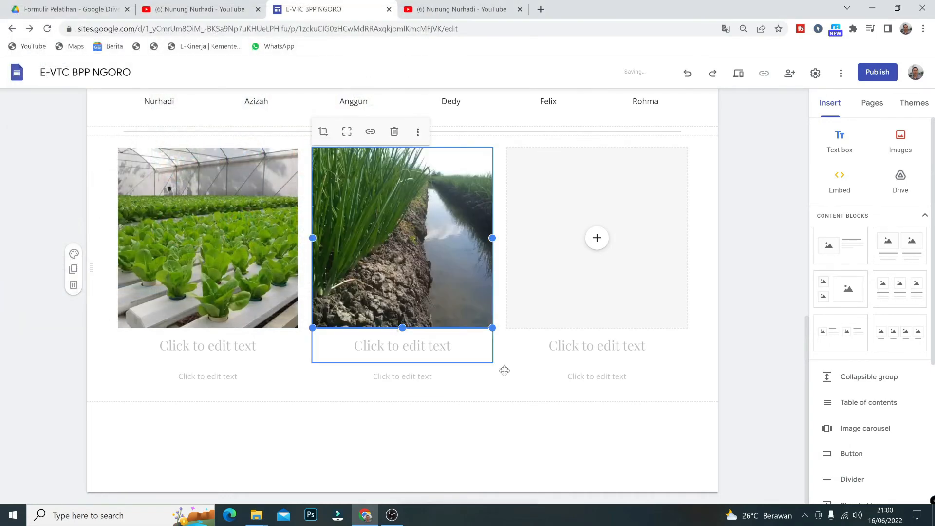
- Upload JERUK.jpg into the third image placeholder of the three-column block
left_click(597, 238)
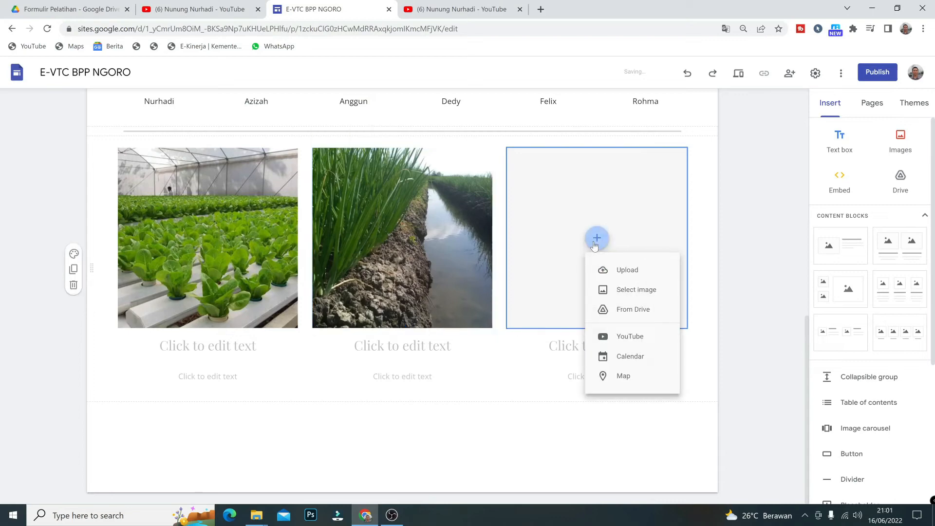
left_click(609, 270)
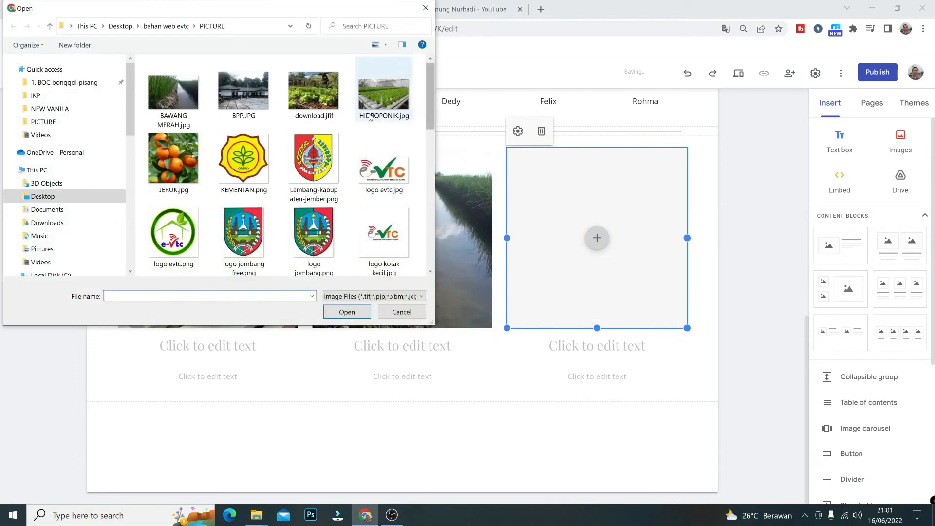
left_click(189, 161)
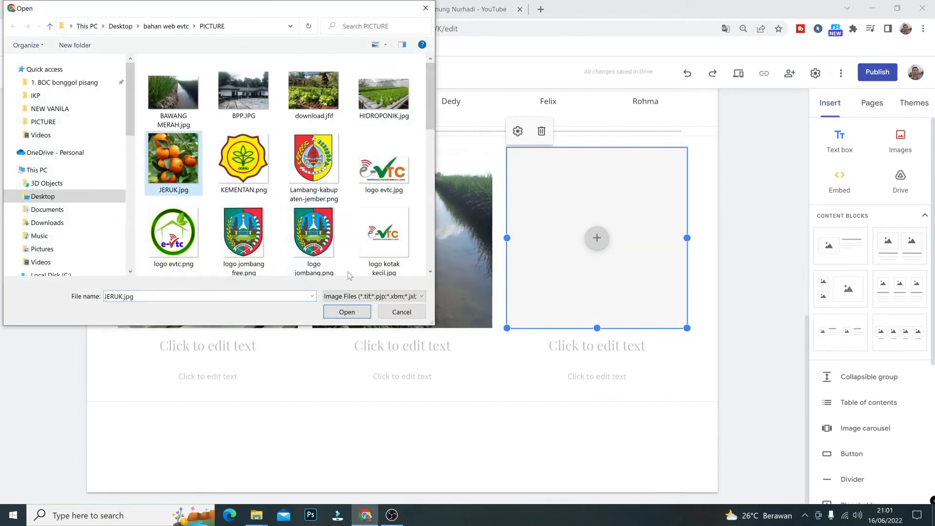
left_click(347, 312)
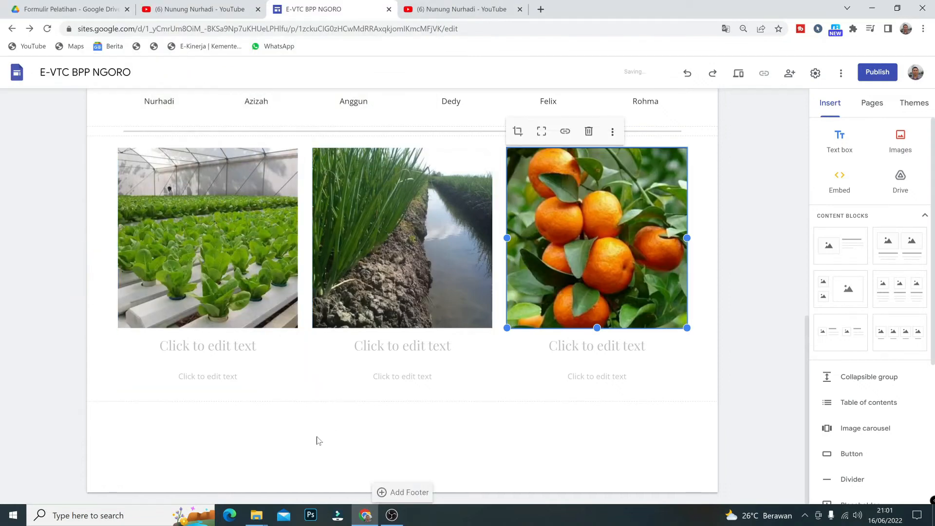
- Head the three crop photo columns PELATIHAN HIDROPONIK, PELATIHAN BUDIDAYA BAWANG MERAH and PELATIHAN BUDIDAYA JERUK
left_click(220, 355)
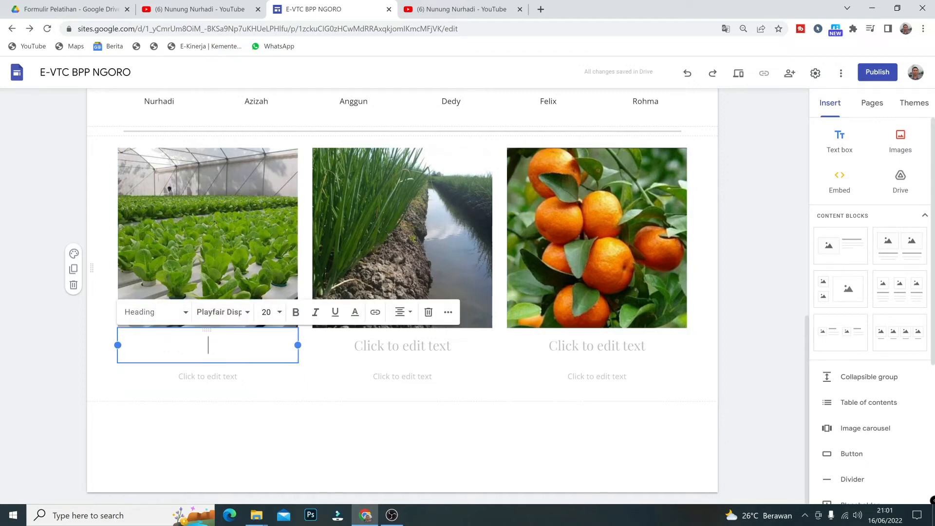
type("PE")
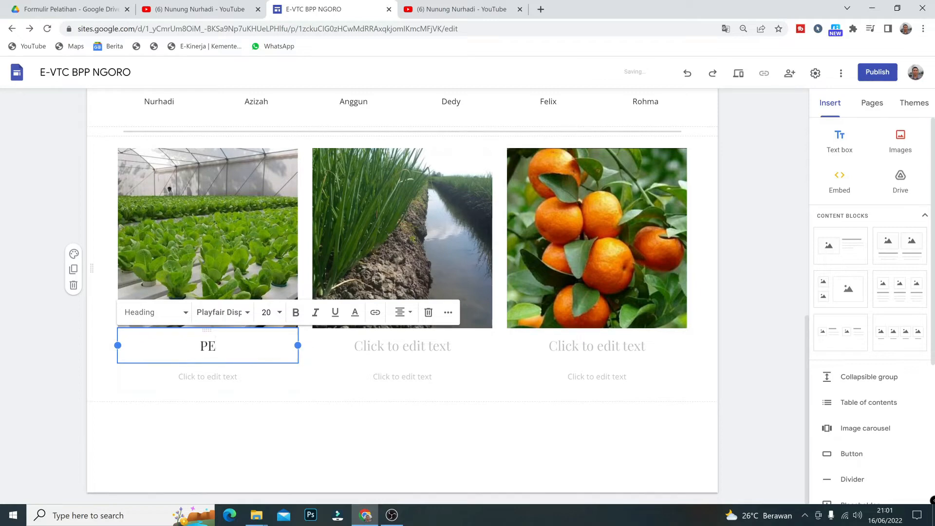
type("LATIHAN HIDROPONIK")
left_click(403, 346)
type("PELATIH")
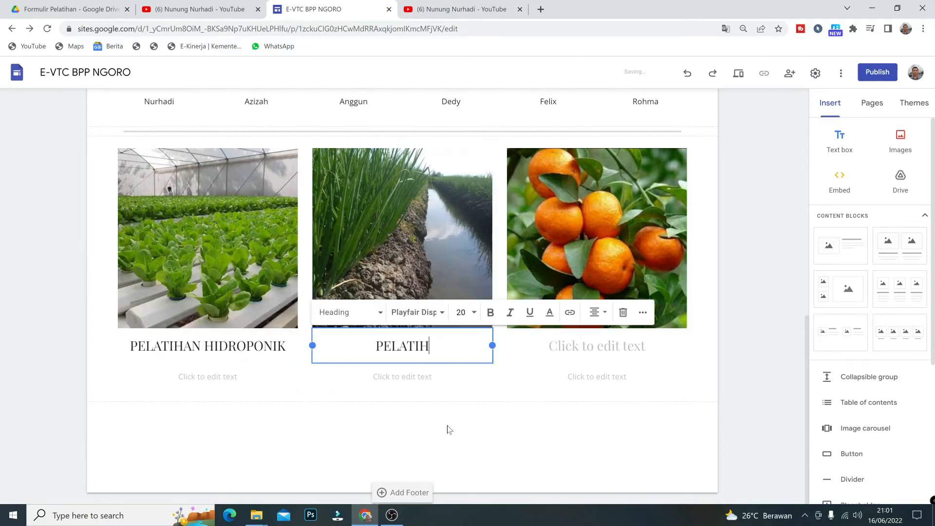
type("AN BUDIDAYA BAWANG MERAH")
left_click(596, 345)
type("PELATIHAN BUDIDAYA JERUK")
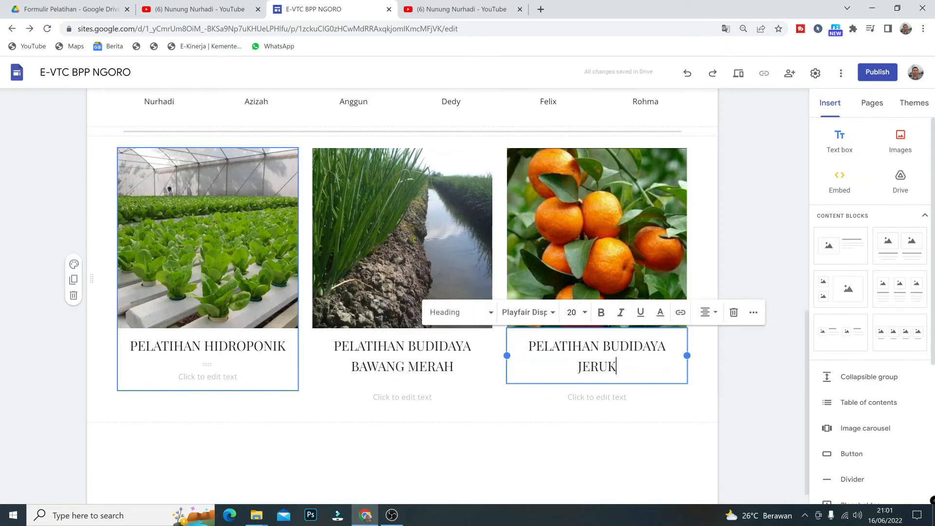
- Enter Tanggal 2-4 Juli 2022, Tanggal 7-9 Agustus 2022 and Tanggal 4-6 Desember 2022 under the three column headings, in that order
left_click(207, 377)
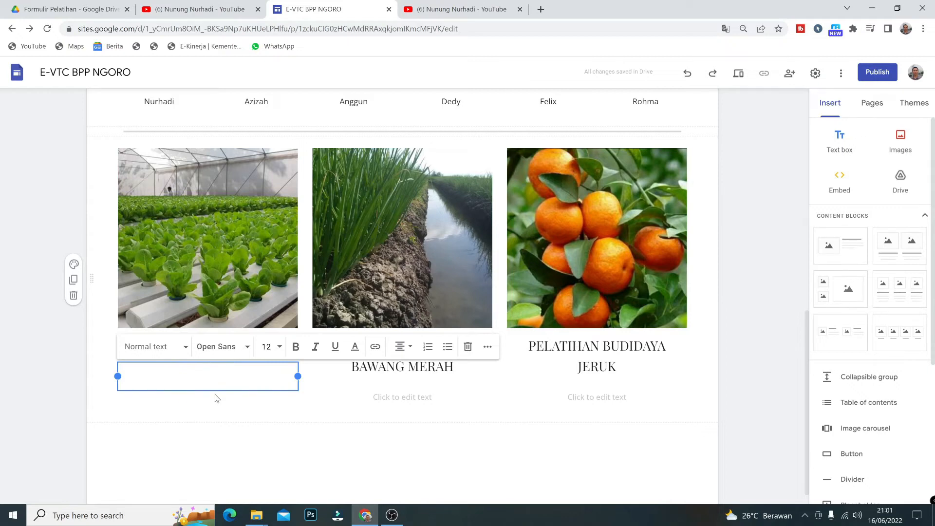
type("Tanggal 2-4 Juli 2022")
left_click(402, 397)
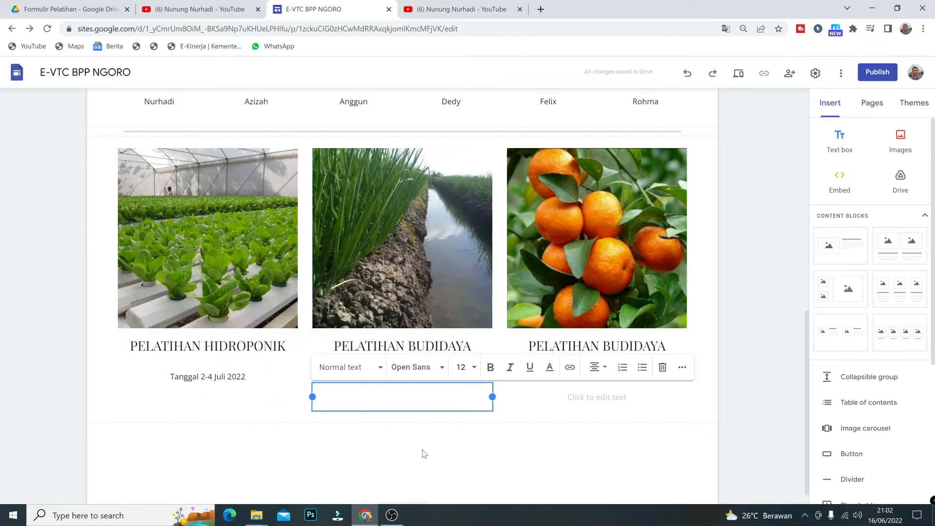
type("Tanggal 7-9 Agustus 2022")
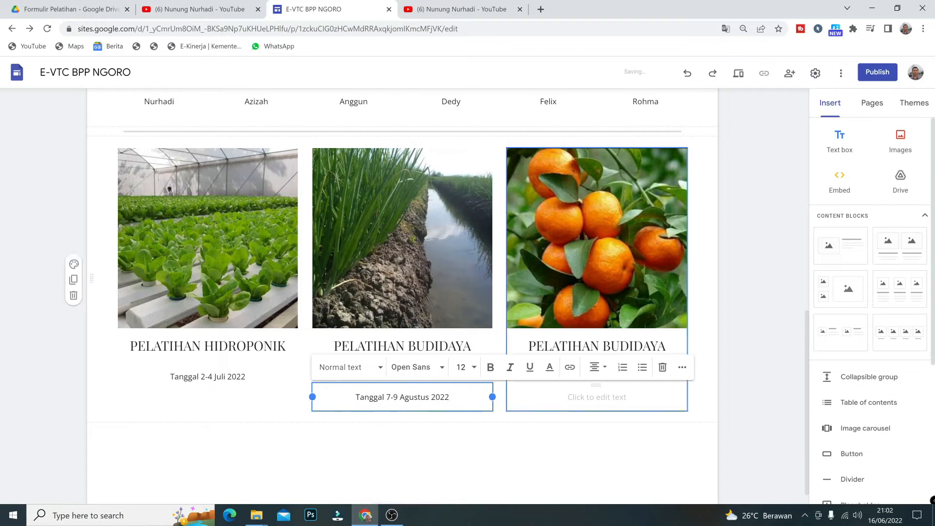
left_click(596, 397)
type("Tanggal 4-6 Desember 2022")
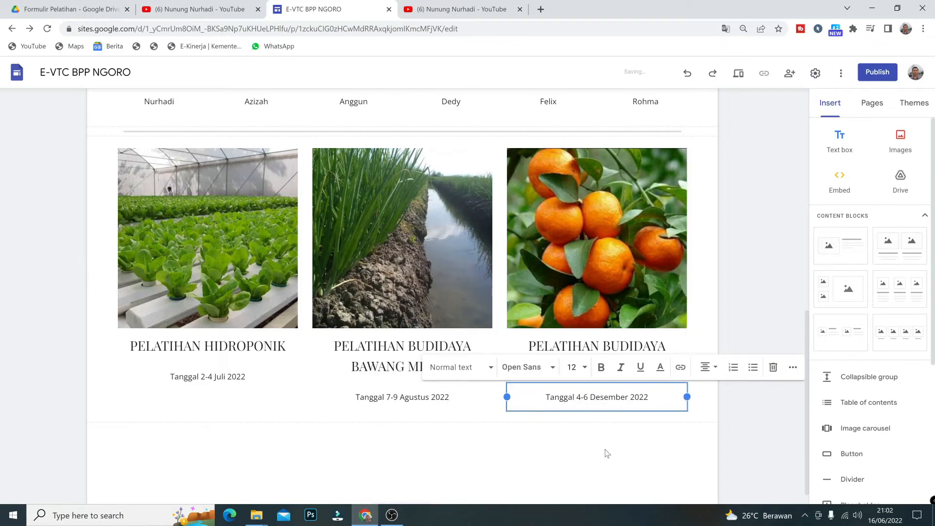
- Insert the word BUDIDAYA into the first column's heading so it reads PELATIHAN BUDIDAYA HIDROPONIK
left_click(178, 346)
type("BUDIDAYA")
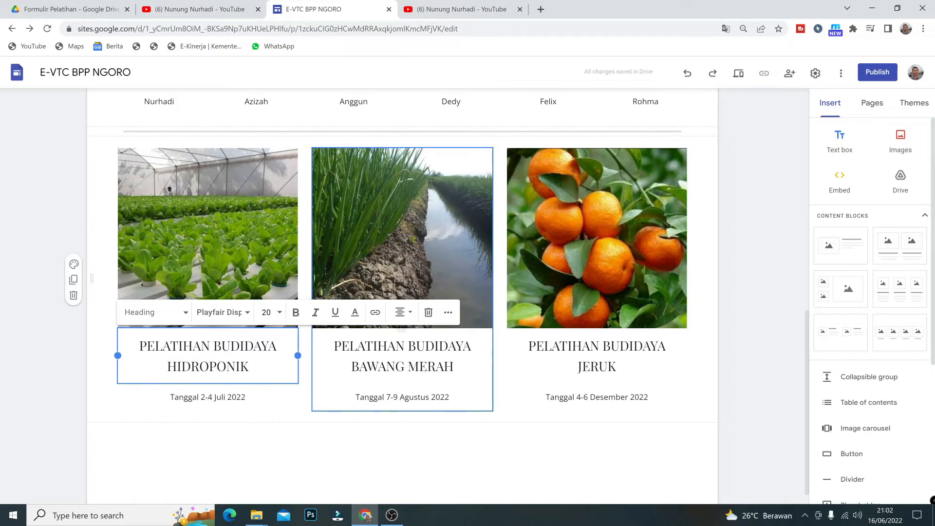
scroll(341, 435, "down", 1)
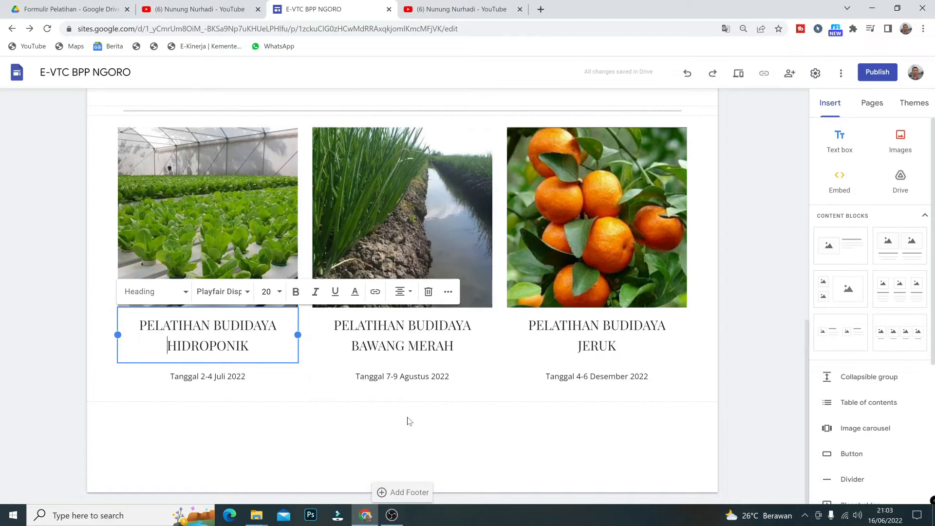
- Review the home page layout from the header to the training columns, and bring up the site's page list
scroll(409, 421, "up", 15)
scroll(408, 341, "down", 4)
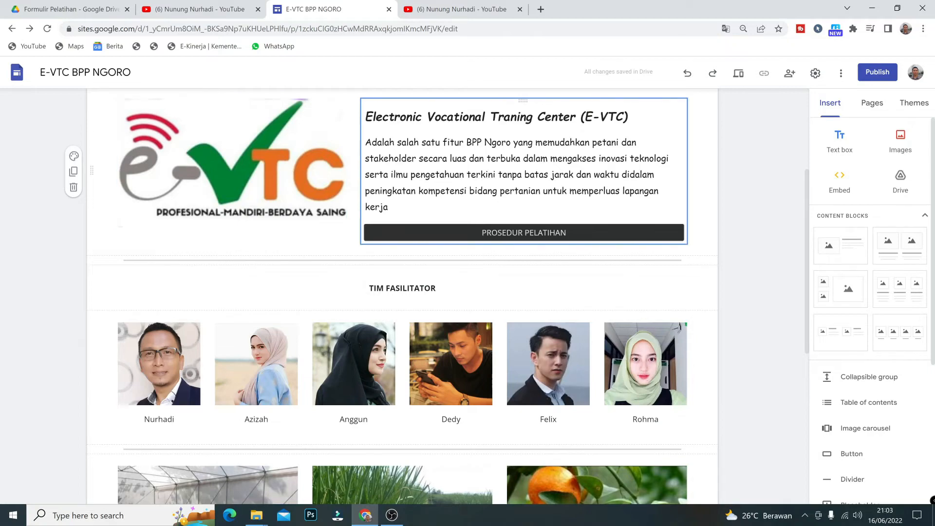
scroll(378, 328, "down", 4)
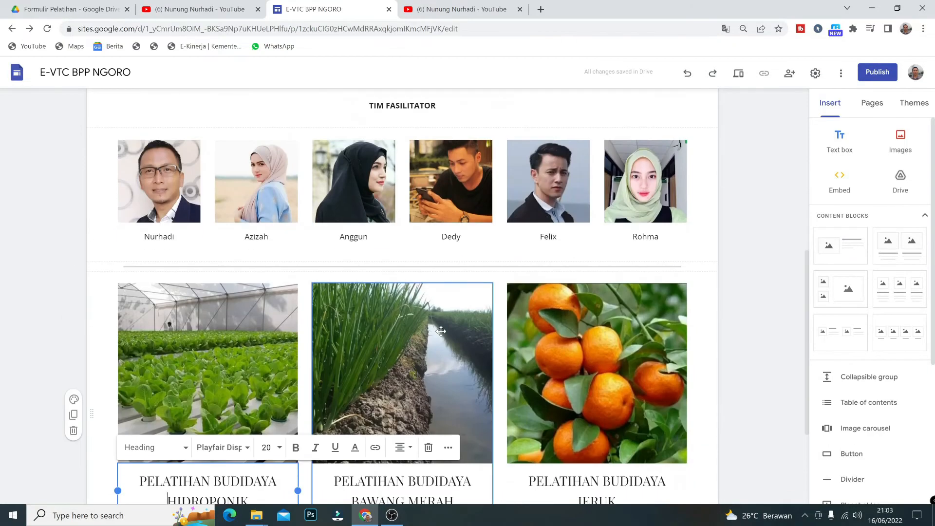
scroll(369, 387, "down", 3)
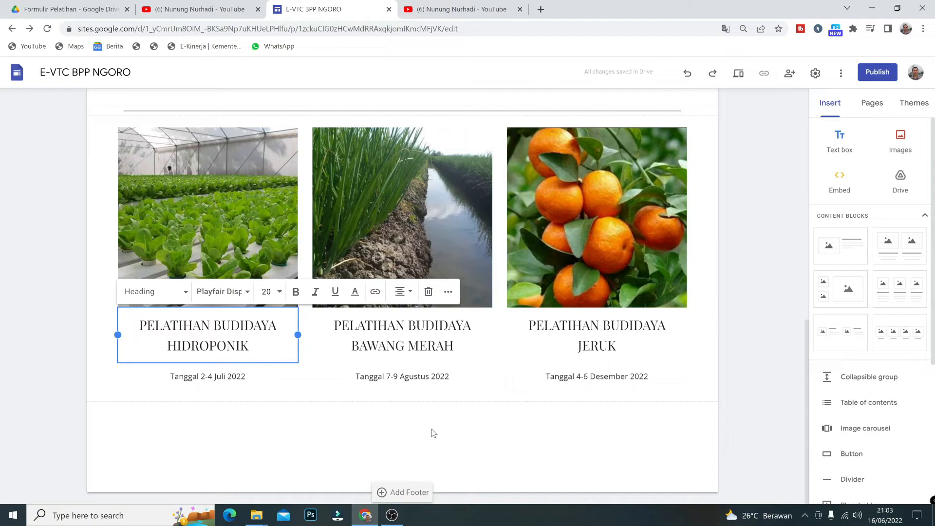
scroll(434, 433, "up", 20)
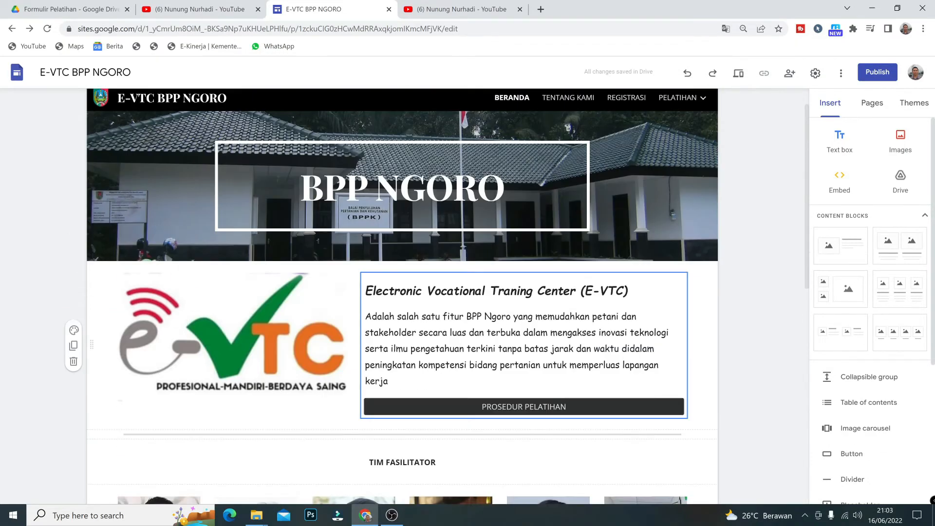
scroll(394, 378, "down", 4)
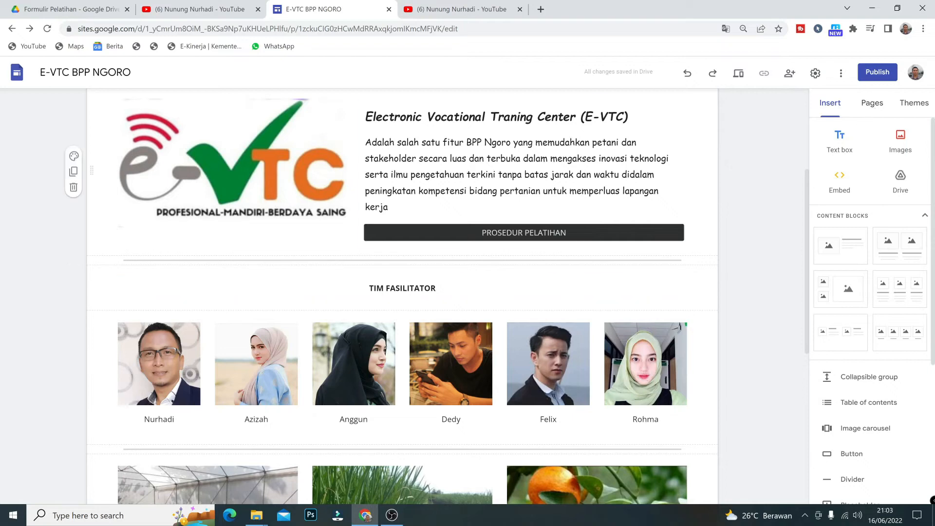
scroll(587, 224, "up", 4)
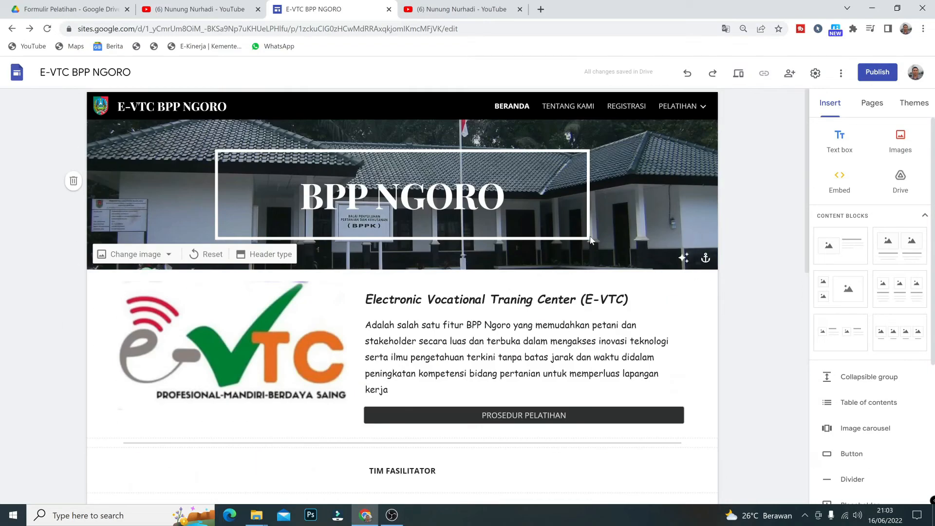
left_click(872, 105)
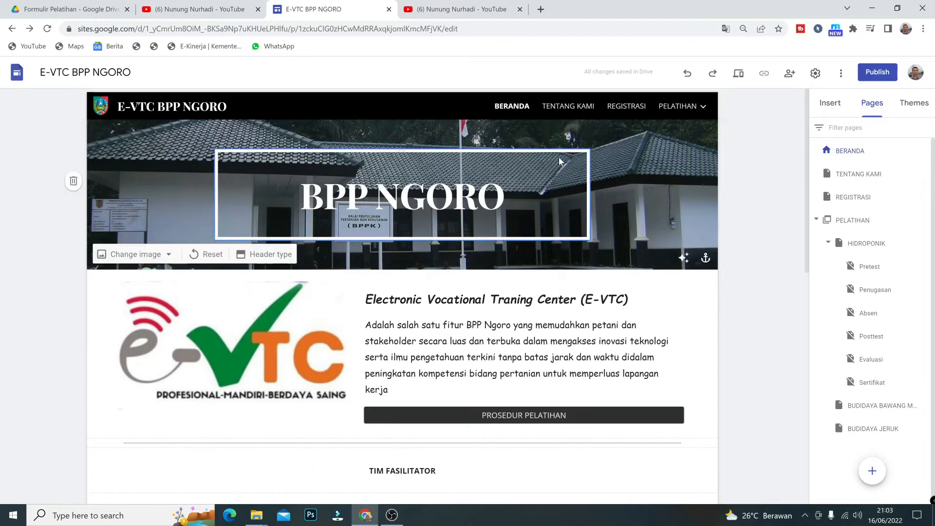
- Preview the home page in the desktop and tablet layouts, checking the header, team photos and training columns
left_click(739, 73)
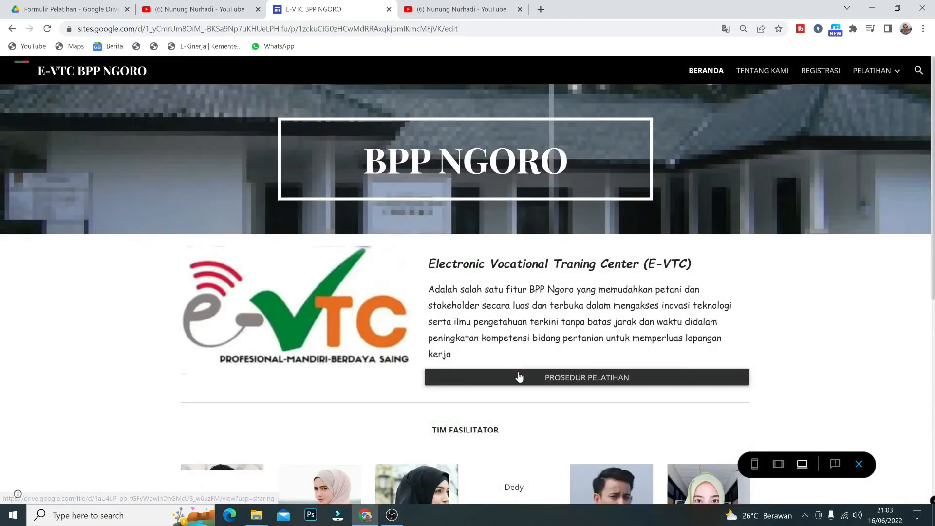
scroll(519, 376, "down", 3)
scroll(521, 369, "down", 3)
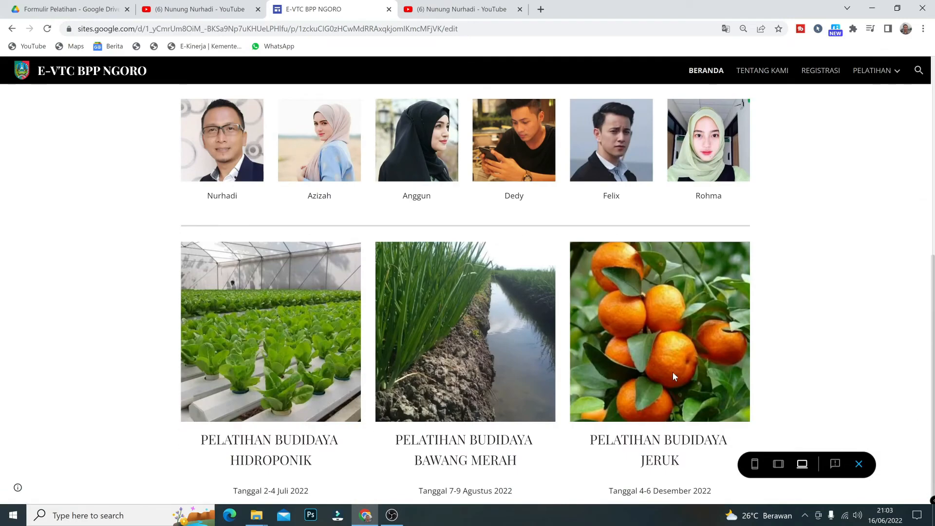
left_click(777, 470)
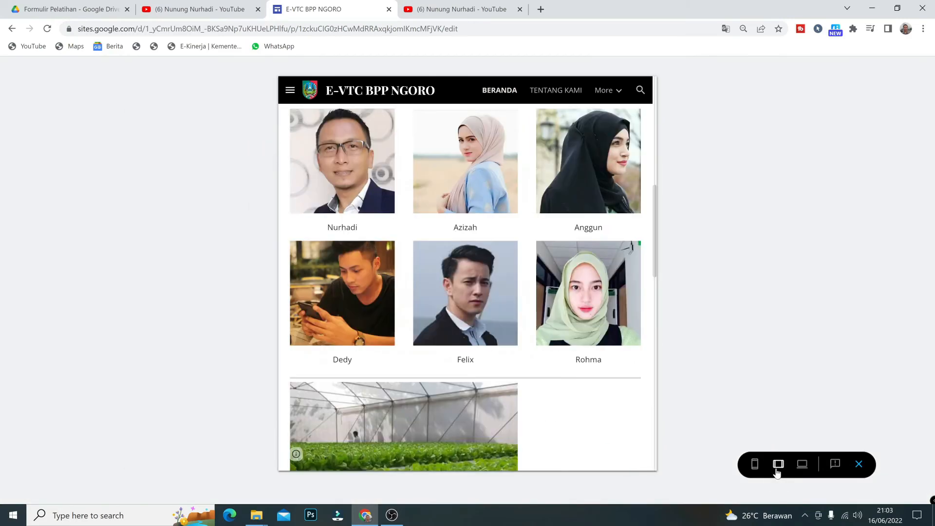
scroll(549, 351, "up", 10)
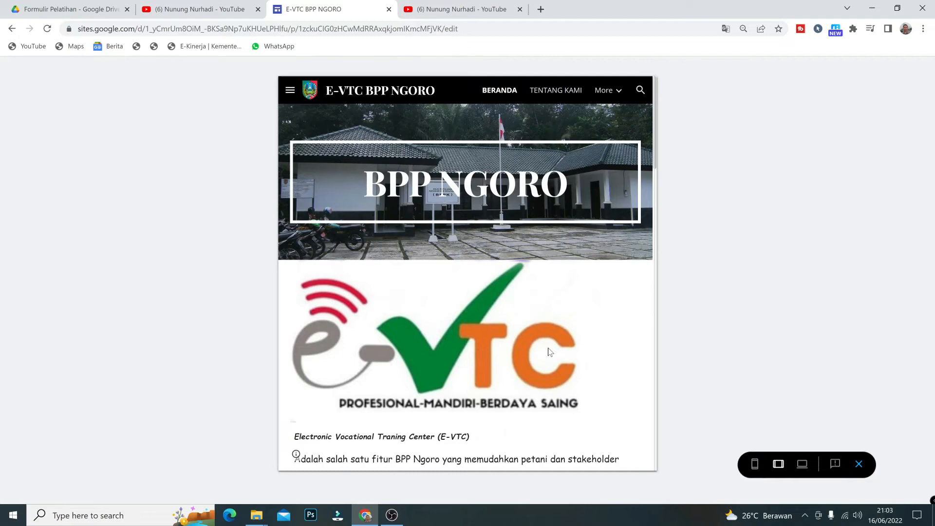
scroll(550, 352, "down", 5)
scroll(549, 352, "down", 8)
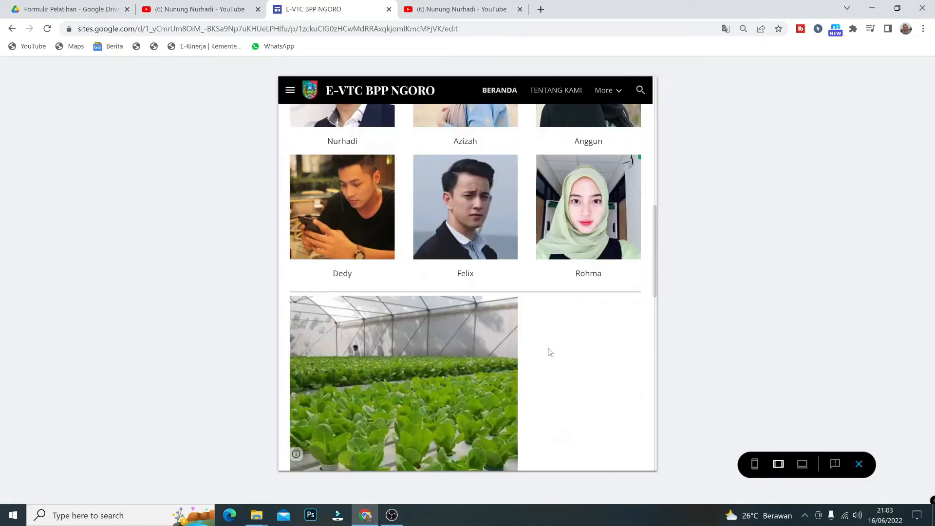
- Preview the home page in the phone layout from the header to the last training column, and exit the preview
left_click(755, 464)
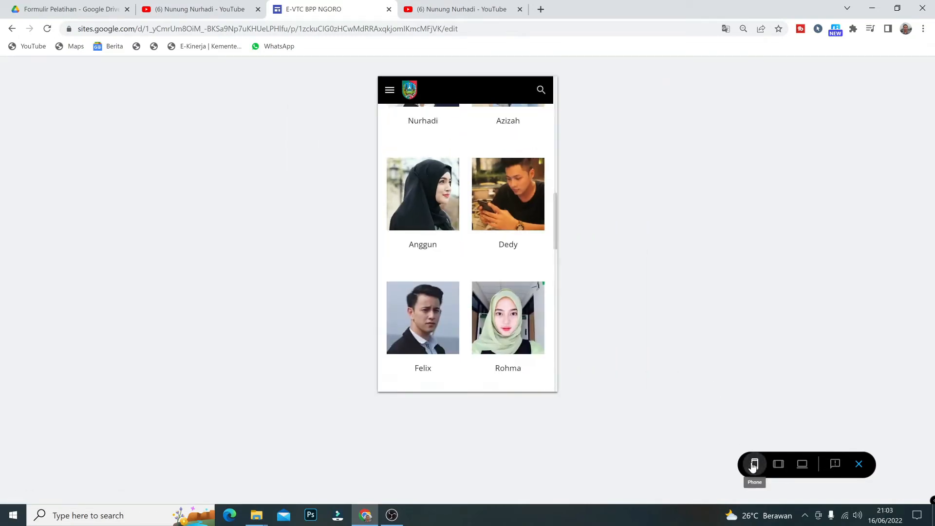
scroll(513, 297, "up", 10)
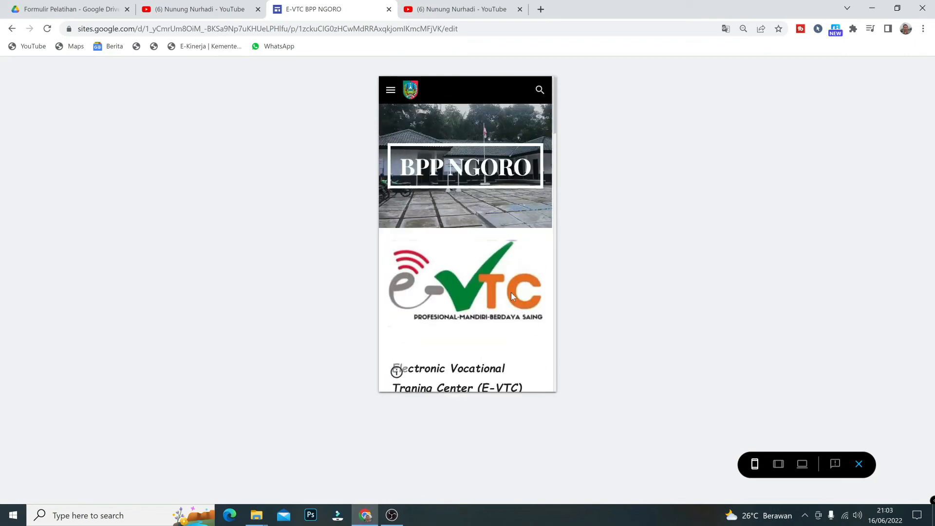
scroll(510, 292, "down", 15)
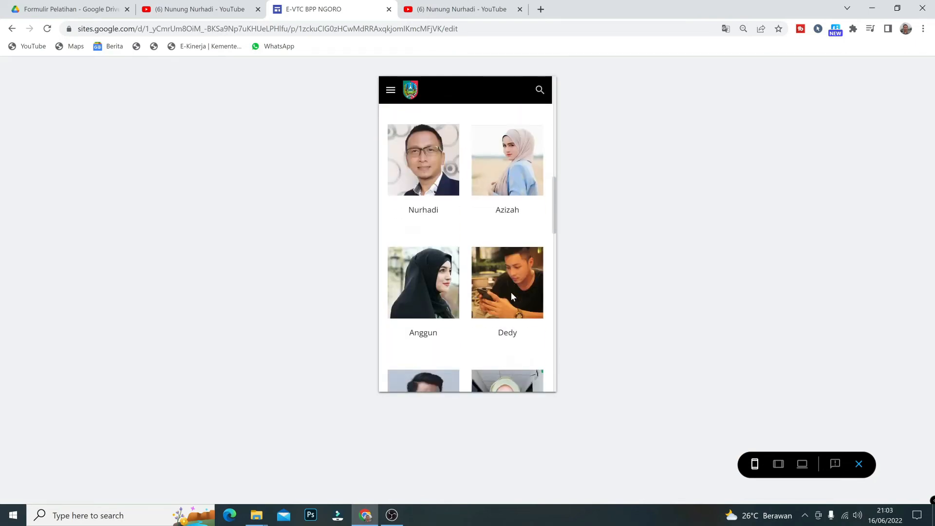
scroll(510, 296, "down", 10)
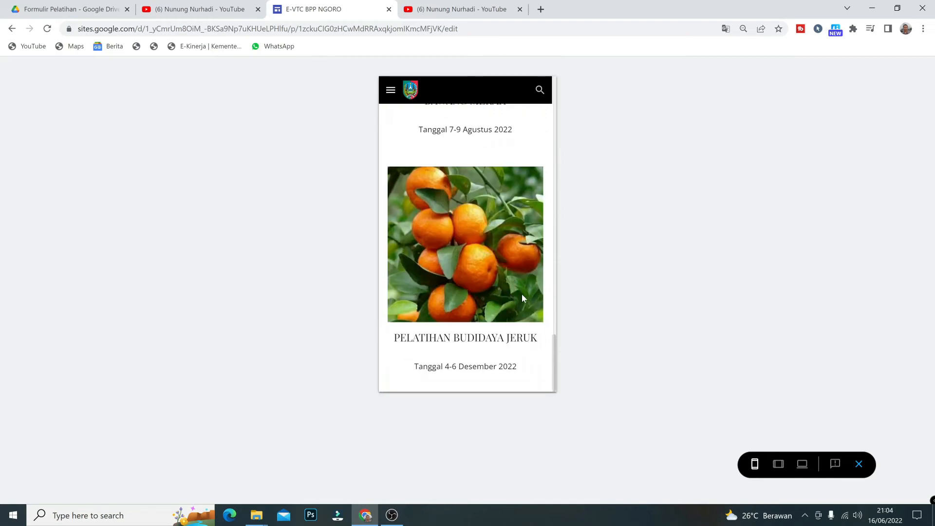
left_click(858, 465)
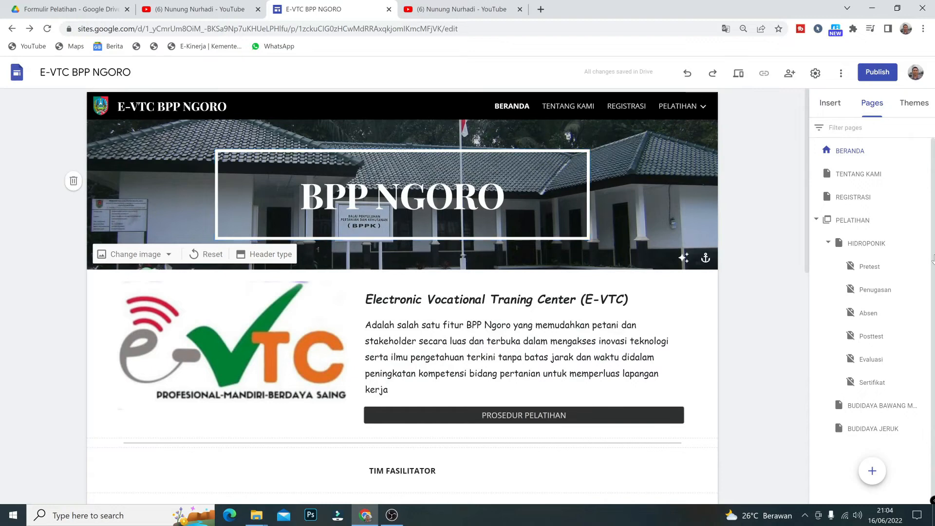
- Open the TENTANG KAMI page and set its header title to TIM KAMI
left_click(842, 176)
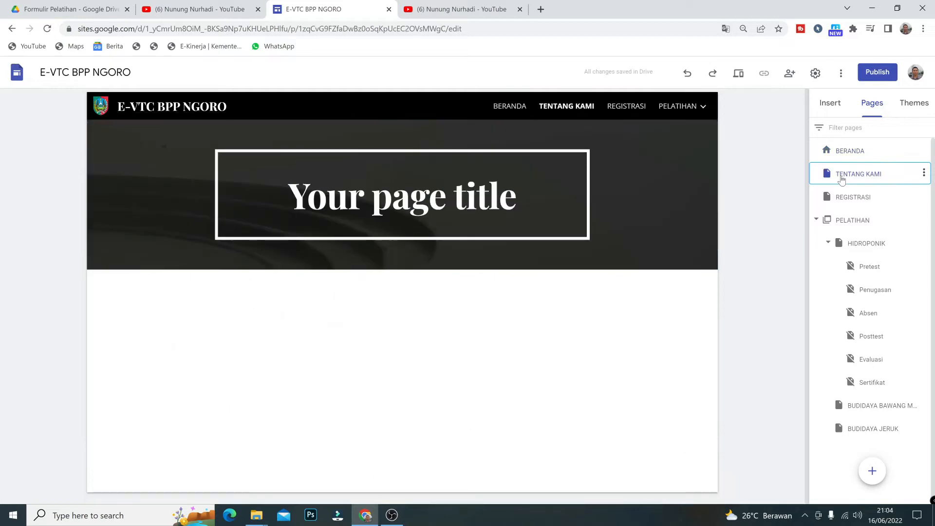
left_click(546, 234)
type("TIM KAMI")
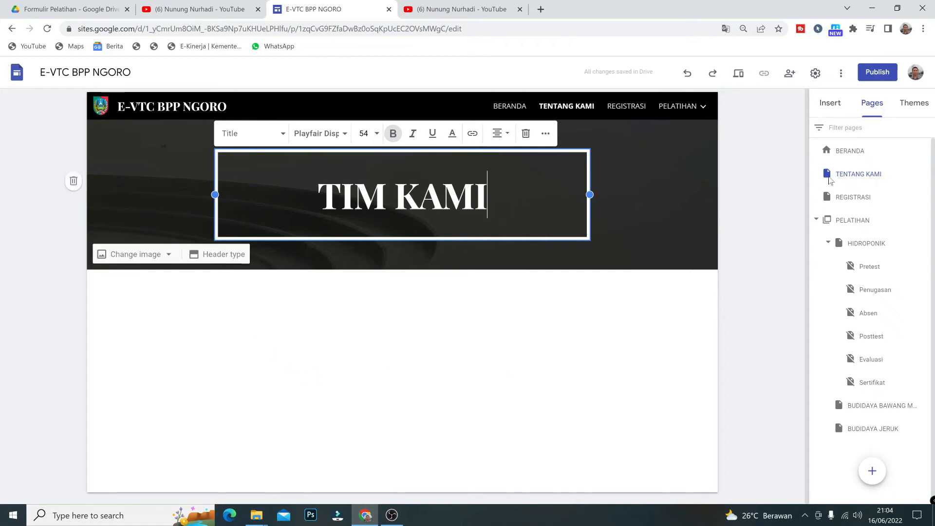
- Insert an image-and-text content block below the TIM KAMI header and upload TIEAMWORK.jpg as its image
left_click(828, 110)
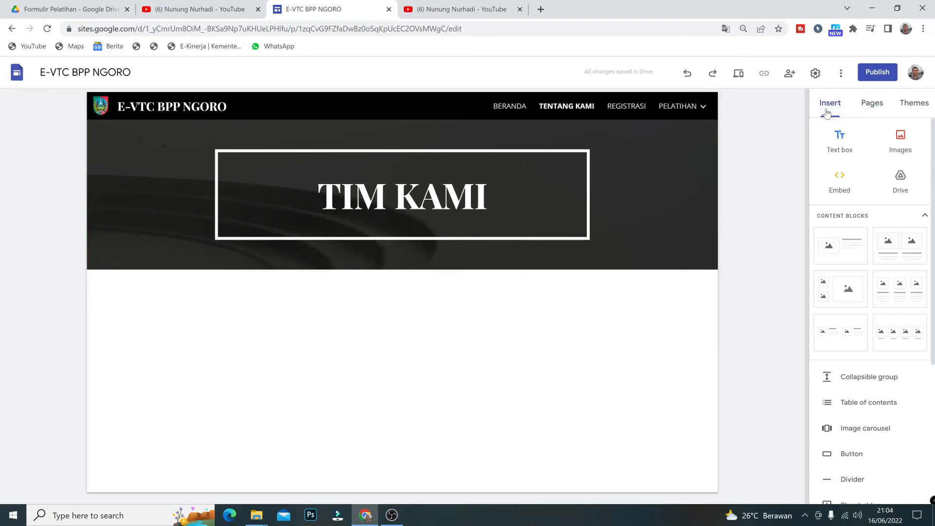
left_click(842, 246)
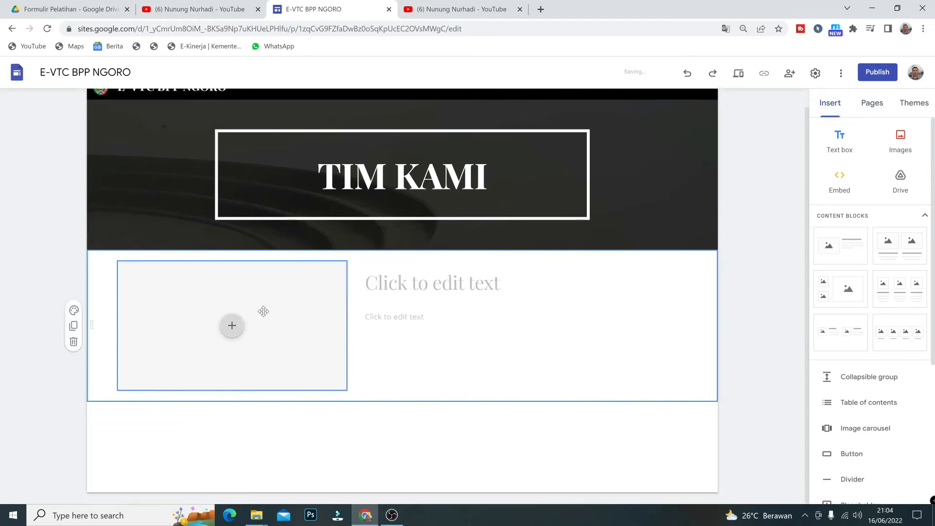
left_click(233, 326)
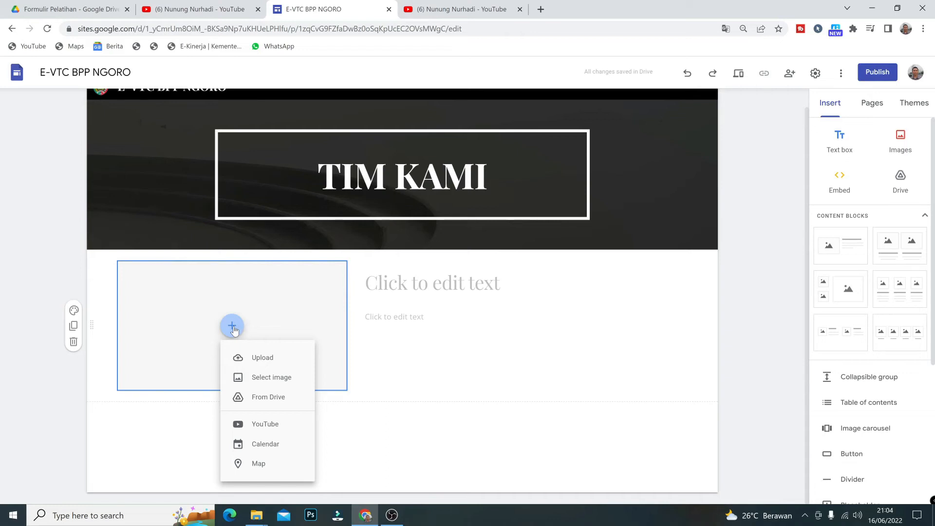
left_click(259, 357)
scroll(271, 202, "down", 3)
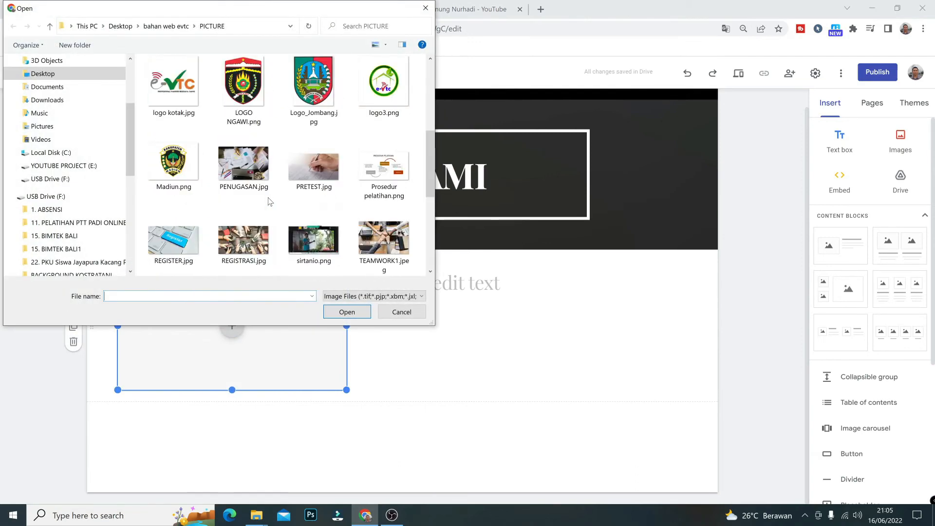
scroll(271, 201, "down", 2)
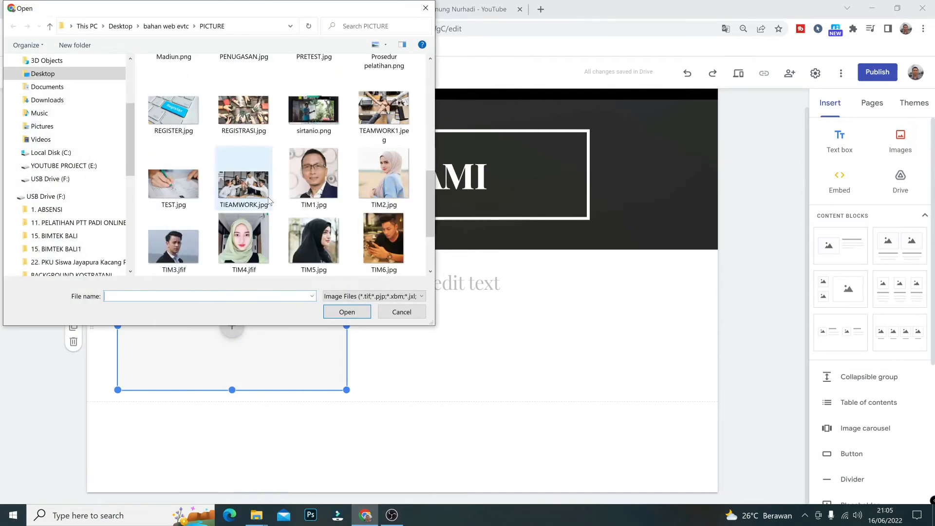
left_click(253, 186)
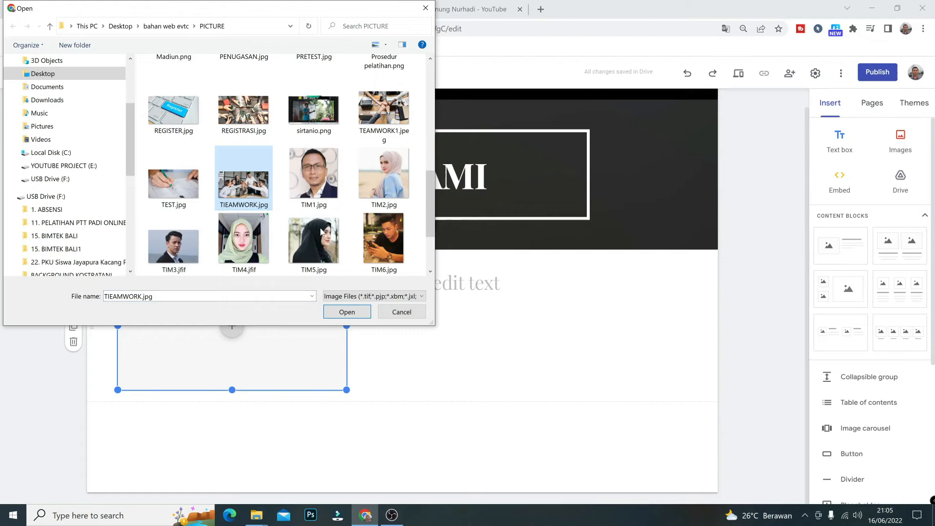
left_click(358, 311)
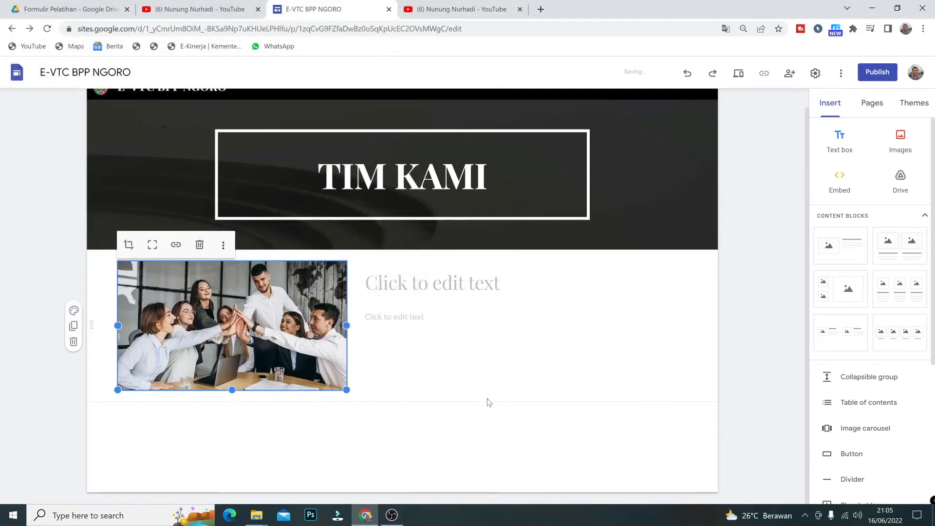
- Write the block's body text: "Tim kami terdiri dari Penyuluh Pertanian Lapangan, P4S, Petani Milenial yang konsisten berperan dalam kemajuan pertanian."
left_click(468, 285)
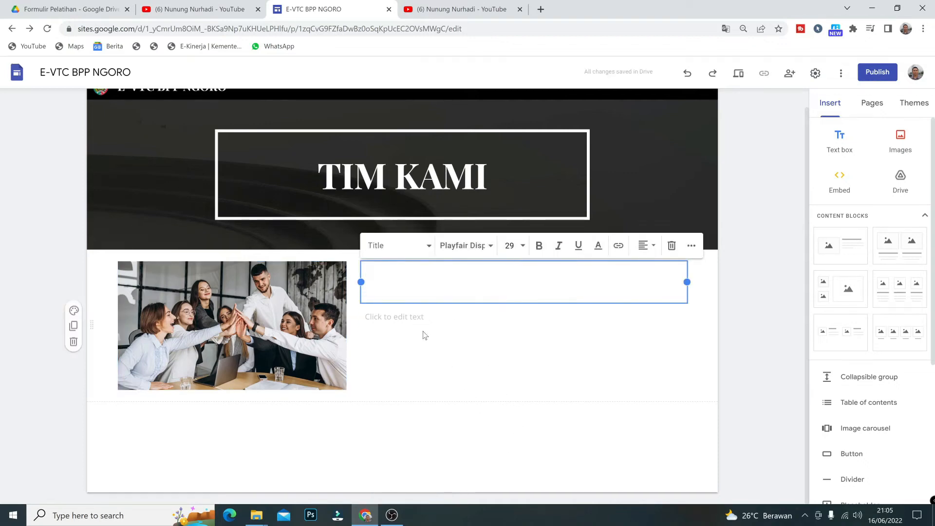
left_click(422, 317)
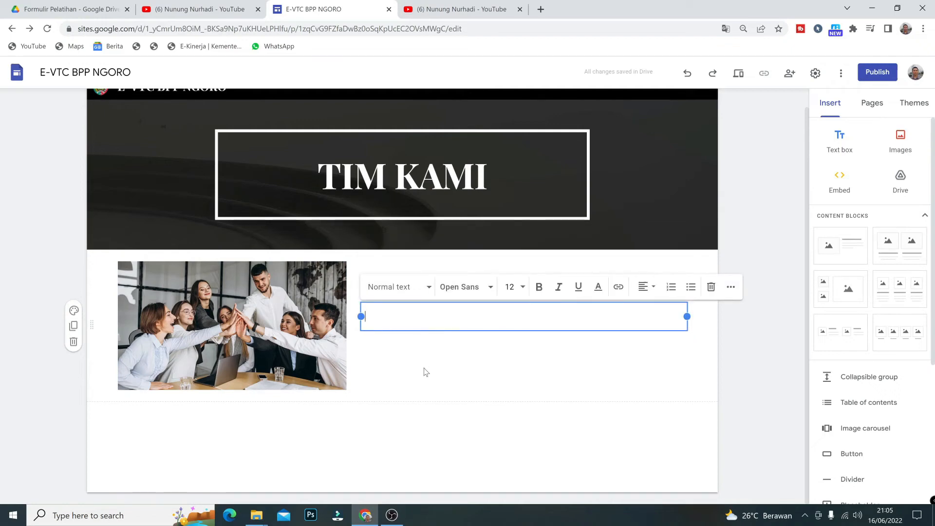
type("Tim kami terdi")
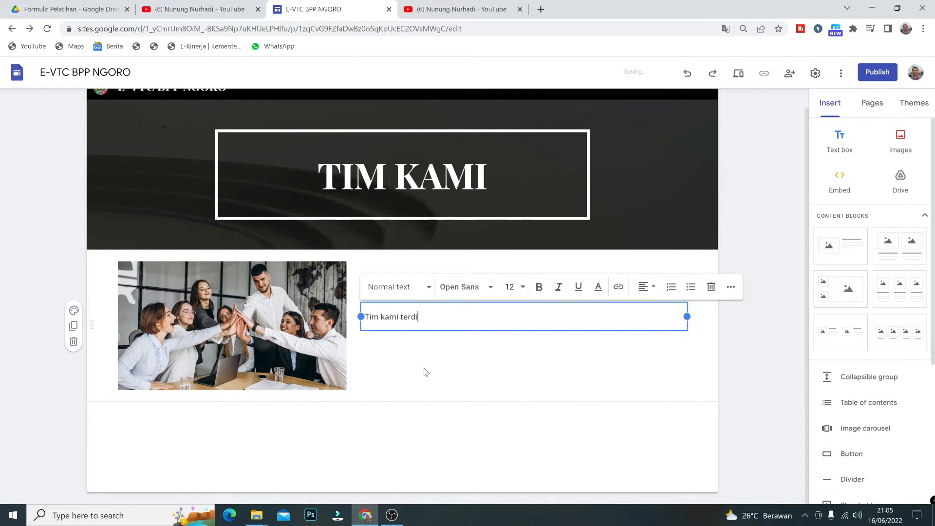
type("ri dari Penyuluh Pertanian Lapangan, P4S, ")
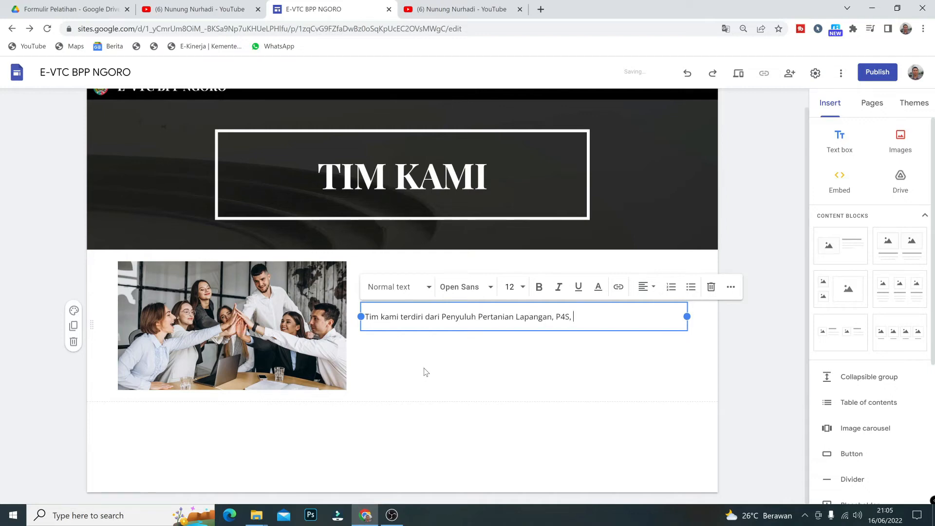
type("Petani Milenial yang konsisten berperan dalam kema")
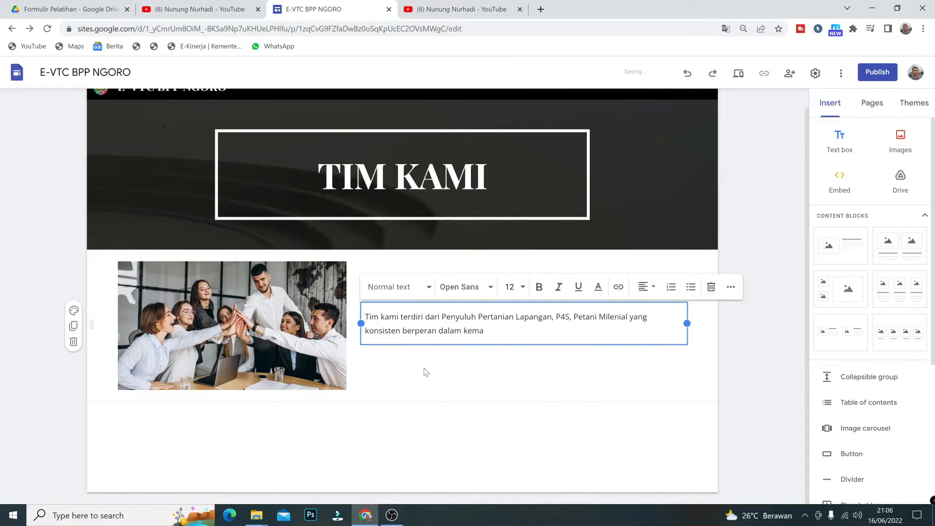
type("juan pertanian,")
key("BackSpace")
type(".")
- Add the line "Semboyan kami:" and beneath it the motto "Berhasil sendiri itu biasa, Berhasil Bersama adalah Luar biasa..."
key("Return")
type("Semboyan kami:")
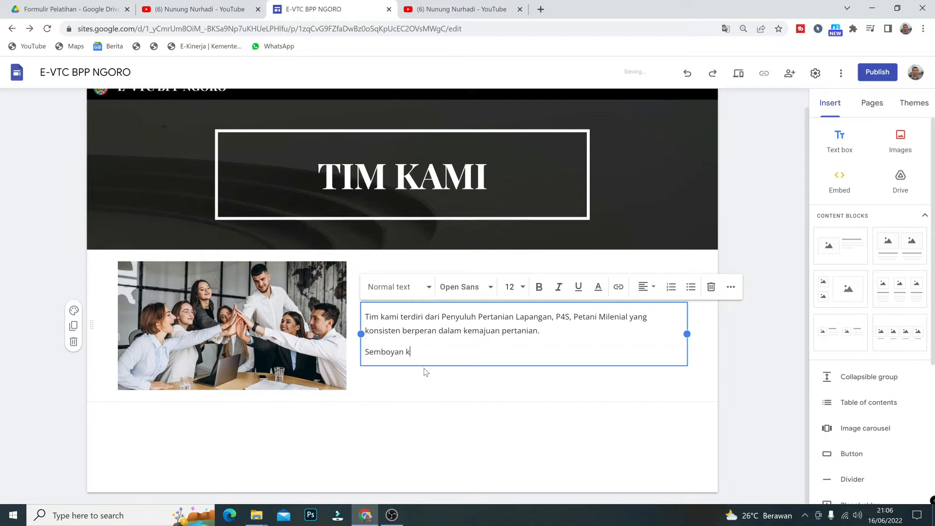
key("Return")
type("Maj")
key("BackSpace")
key("BackSpace")
key("BackSpace")
key("BackSpace")
type("Berhasil sendiri itu ")
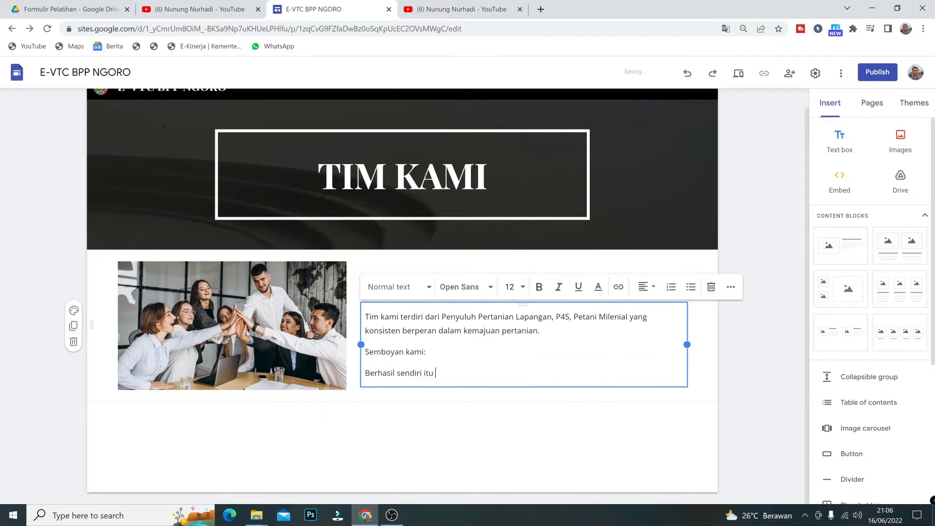
type("biasa, Berhasil Bersama adalah Luar biasa...")
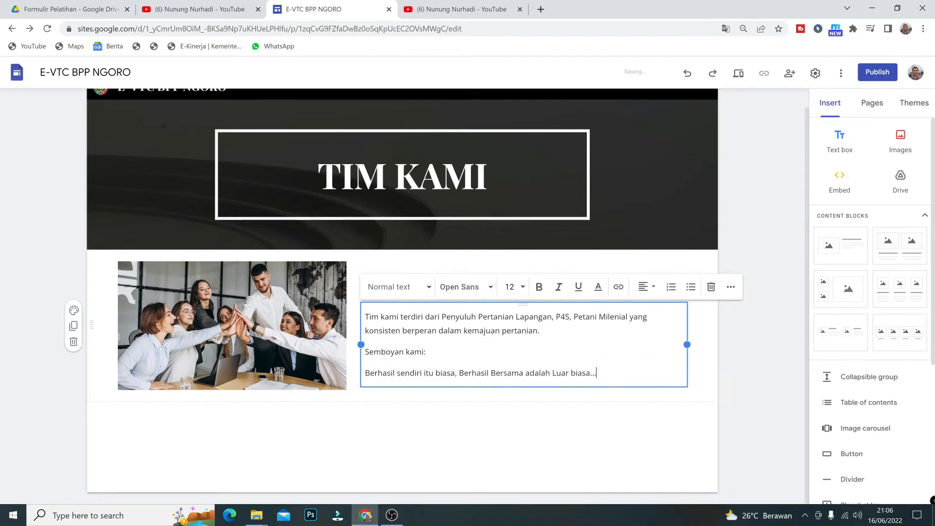
- Capitalize the initials of "Sendiri" and the first "Biasa" in the motto line
left_click(401, 373)
key("BackSpace")
type("S")
left_click(441, 373)
key("BackSpace")
type("B")
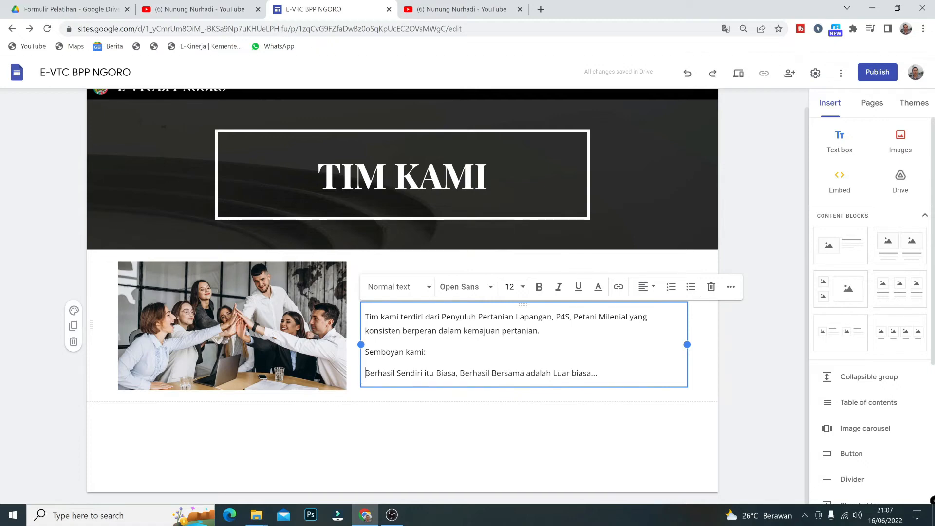
- Format the motto line as bold italic with font size 14
left_click_drag(365, 373, 597, 373)
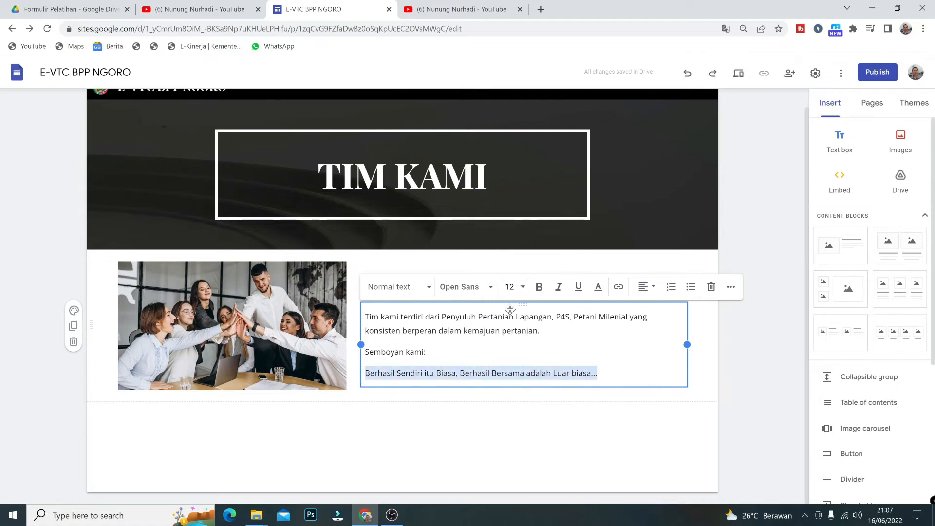
left_click(539, 288)
left_click(558, 289)
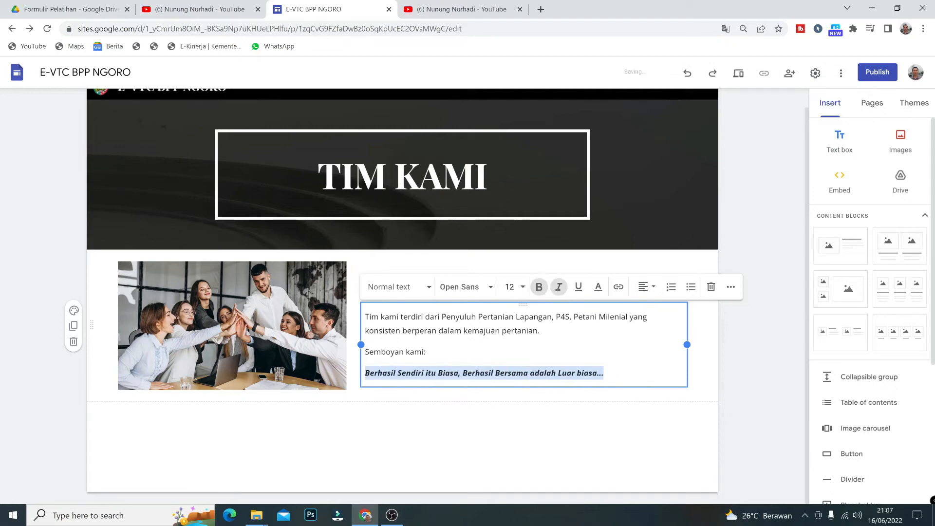
left_click(522, 291)
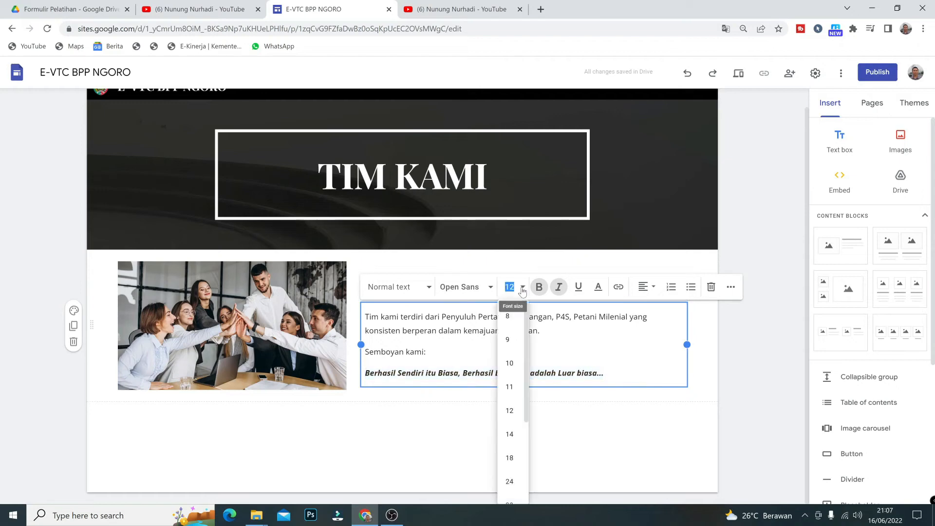
left_click(510, 435)
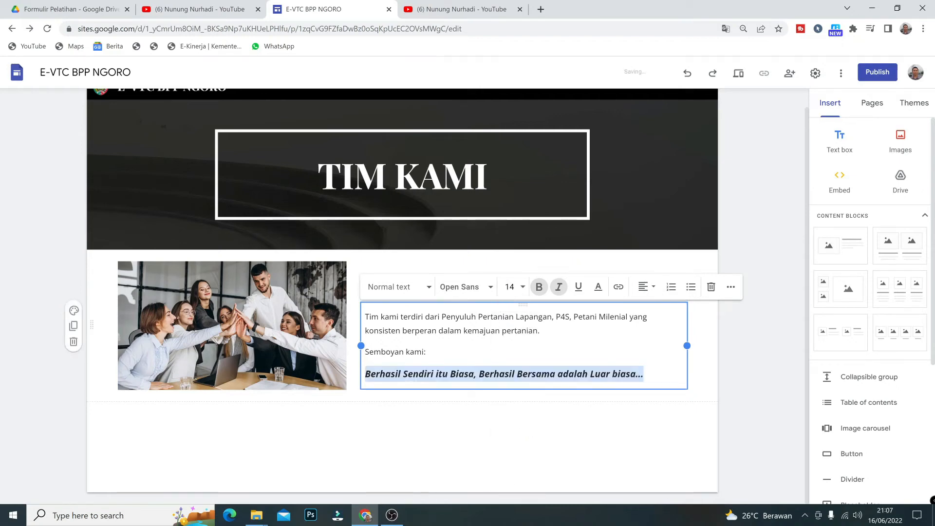
- Italicize the introduction paragraph and the "Semboyan kami:" line
left_click_drag(365, 316, 426, 352)
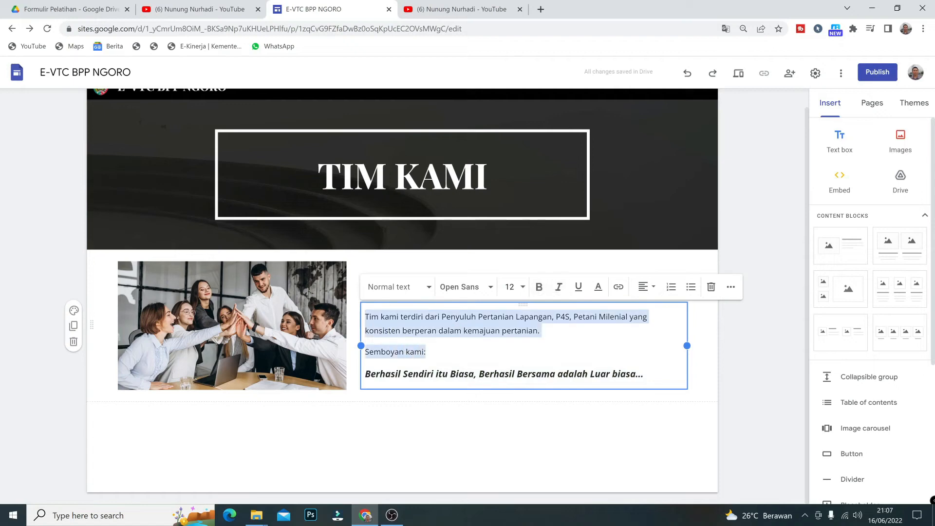
left_click(559, 286)
key("Right")
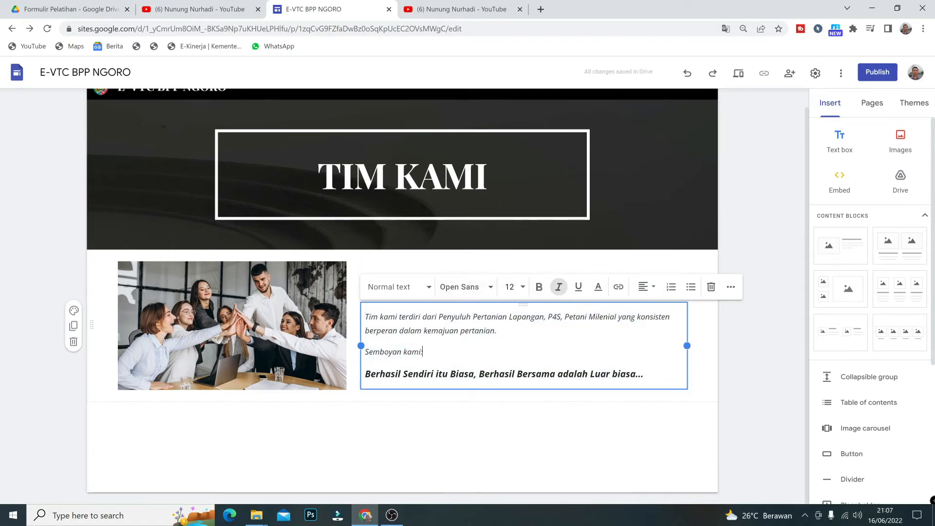
- Apply the Lora font to the body text from the introduction paragraph through the beginning of the motto
left_click_drag(365, 316, 427, 374)
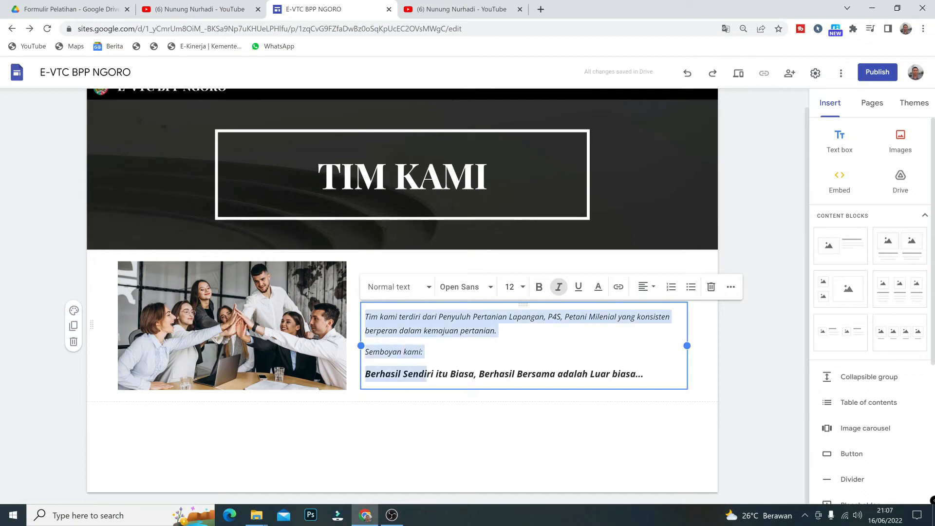
left_click(491, 287)
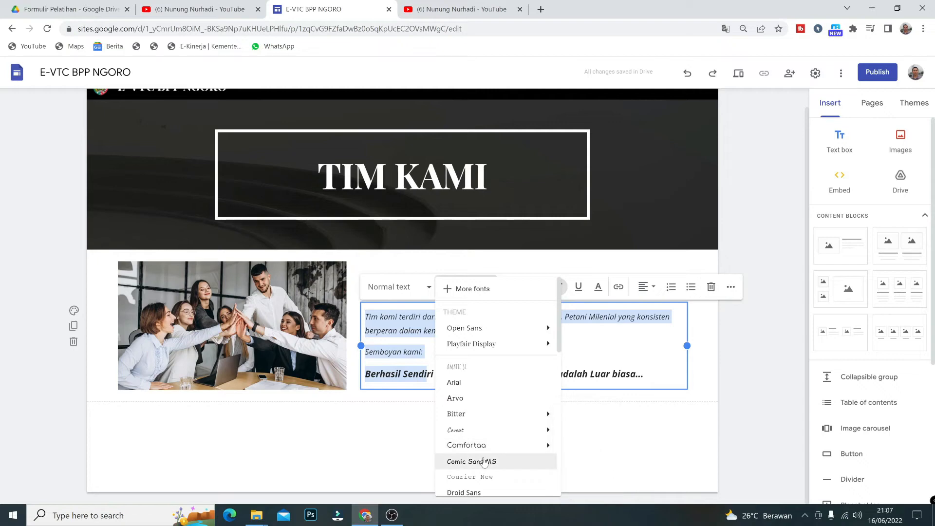
scroll(484, 460, "down", 4)
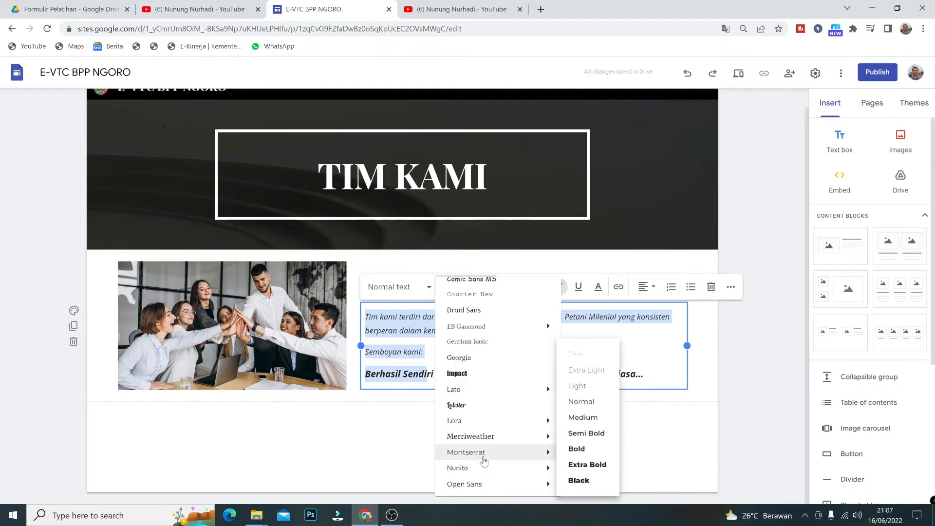
left_click(475, 421)
left_click(434, 430)
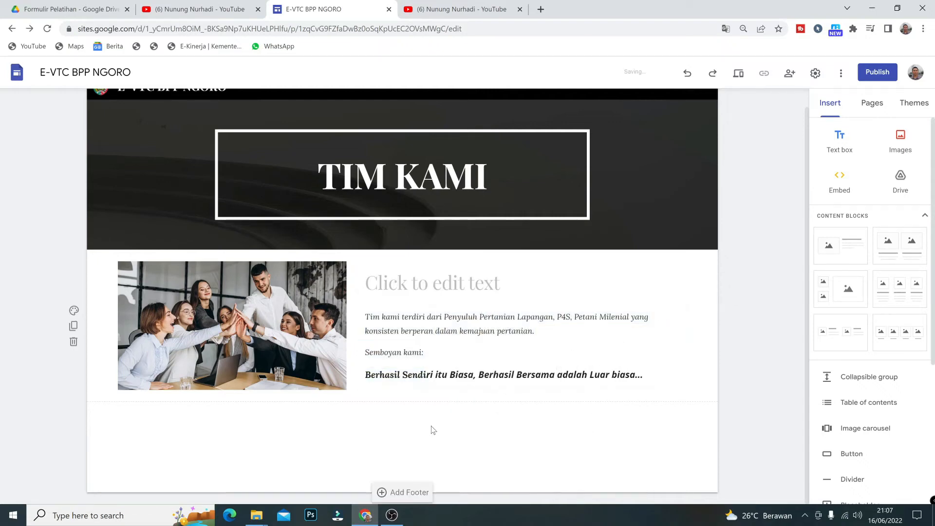
- Delete the empty title placeholder beside the team photo, and set the introduction and "Semboyan kami:" lines to font size 14
left_click(433, 283)
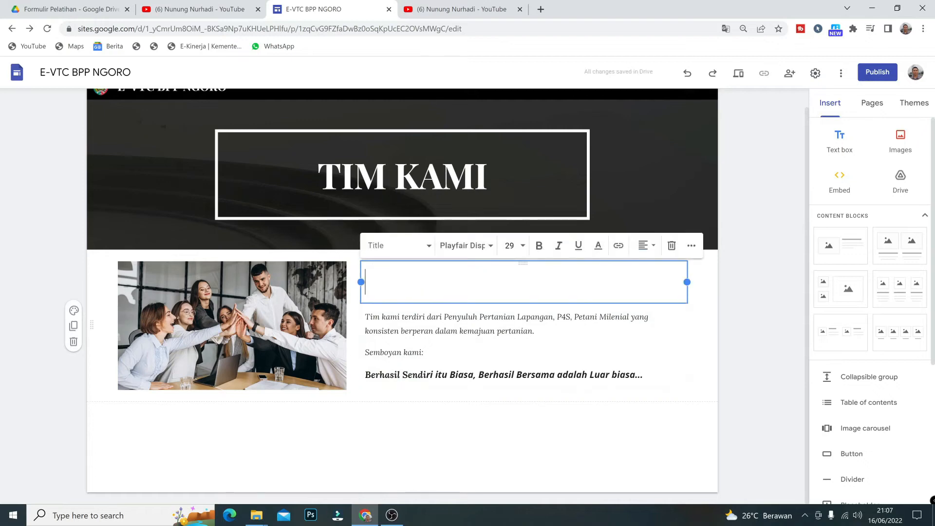
left_click(672, 246)
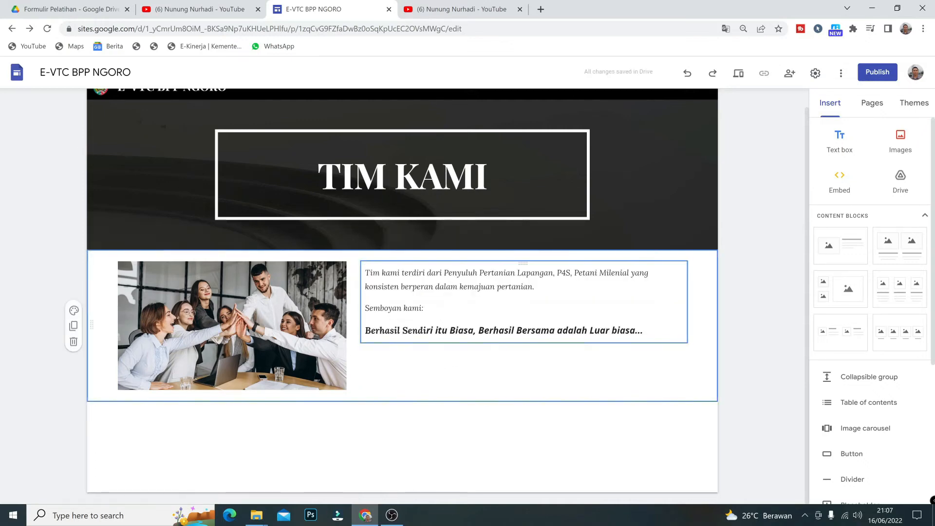
left_click(368, 268)
left_click_drag(366, 272, 423, 308)
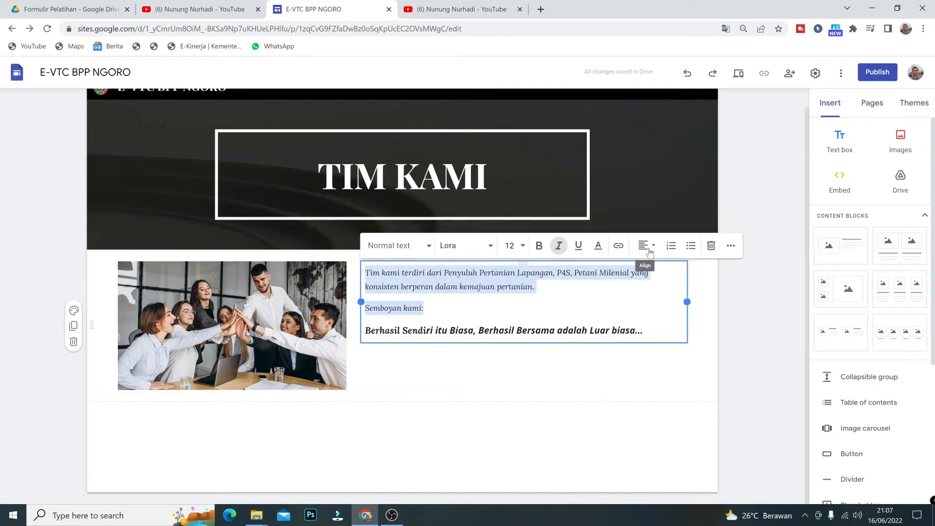
left_click(523, 247)
left_click(510, 393)
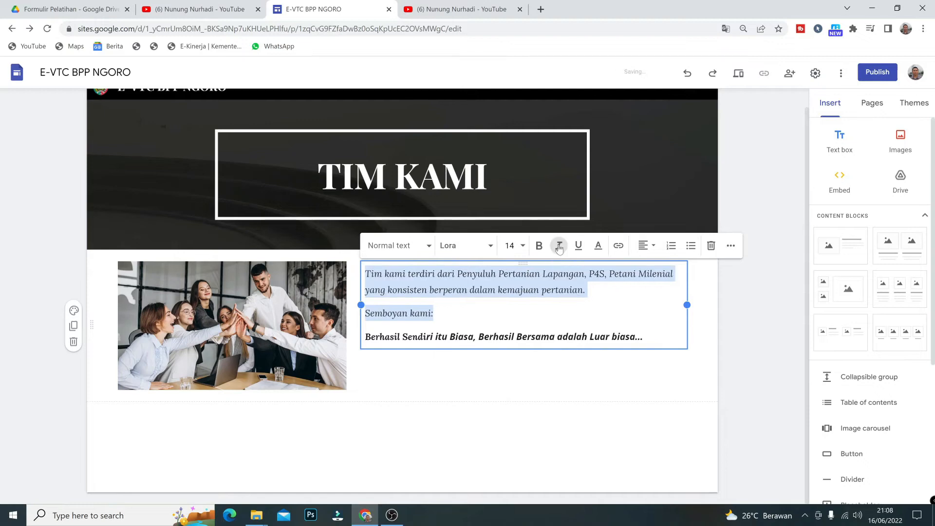
left_click(588, 381)
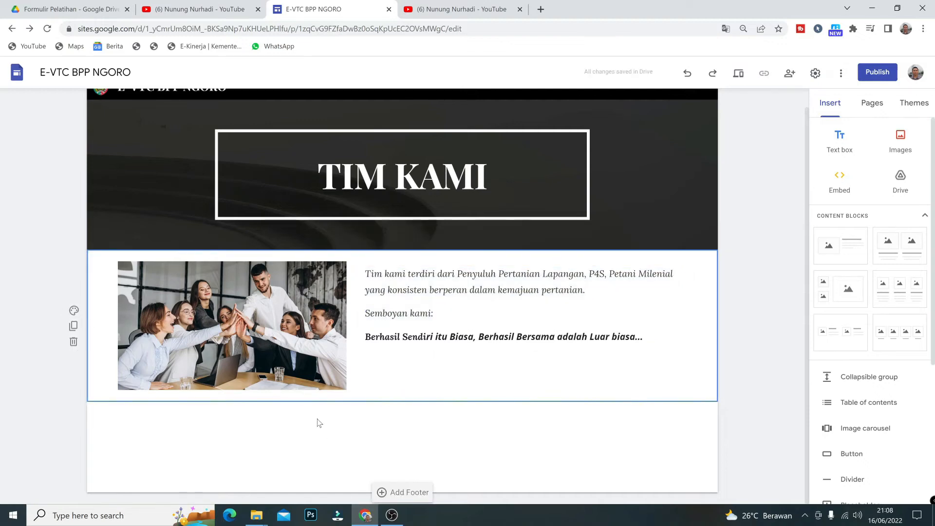
- Insert two rows of four captioned image placeholders below the introduction, and fill the first row with team photos TIM1 through TIM4
left_click(357, 417)
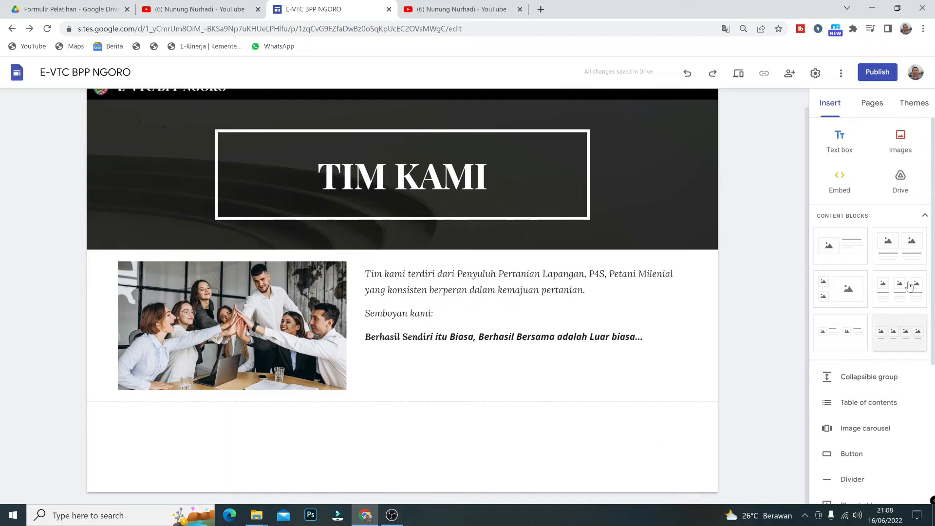
left_click(908, 338)
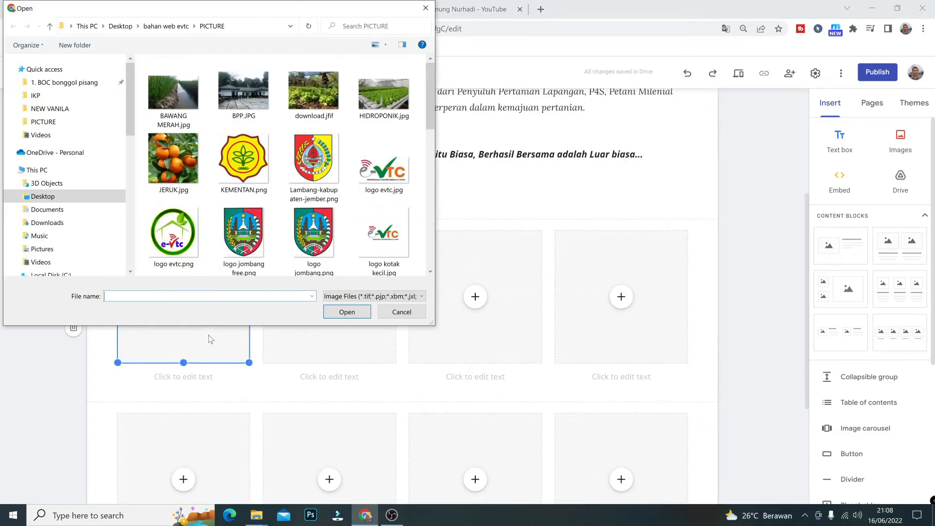
left_click(475, 297)
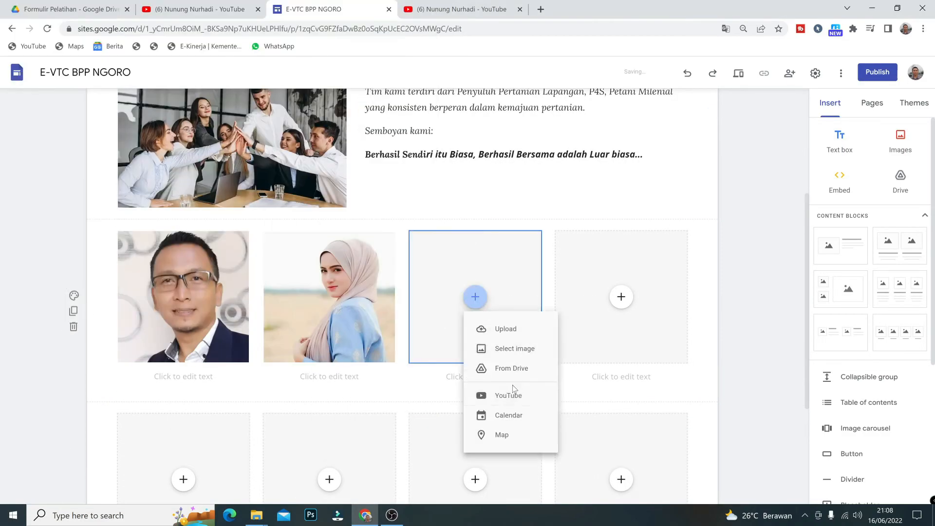
left_click(505, 317)
double_click(244, 292)
double_click(646, 334)
scroll(244, 239, "down", 5)
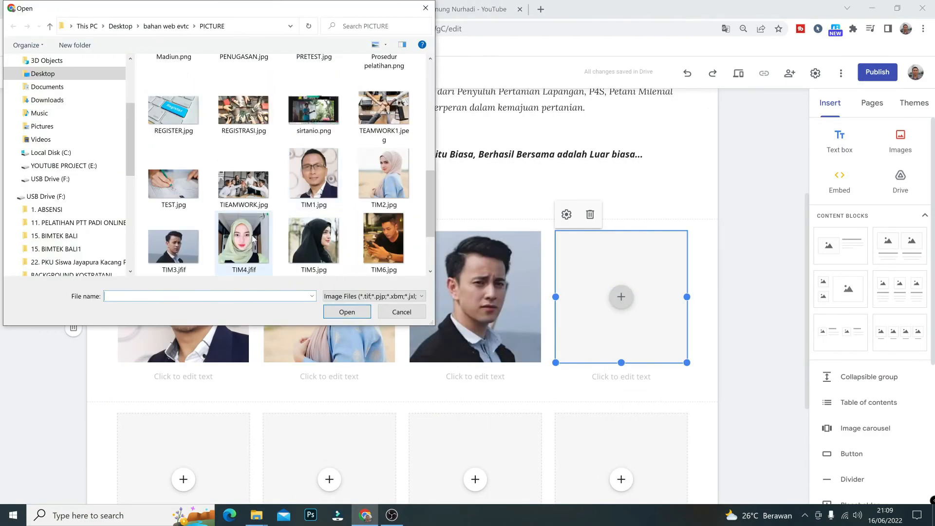
double_click(244, 239)
- Upload TIM5.jpg and TIM6.jpg into the first two image placeholders of the second row
left_click(183, 479)
left_click(215, 373)
scroll(385, 241, "down", 5)
double_click(385, 241)
scroll(324, 413, "down", 2)
left_click(325, 413)
left_click(360, 373)
scroll(368, 227, "down", 5)
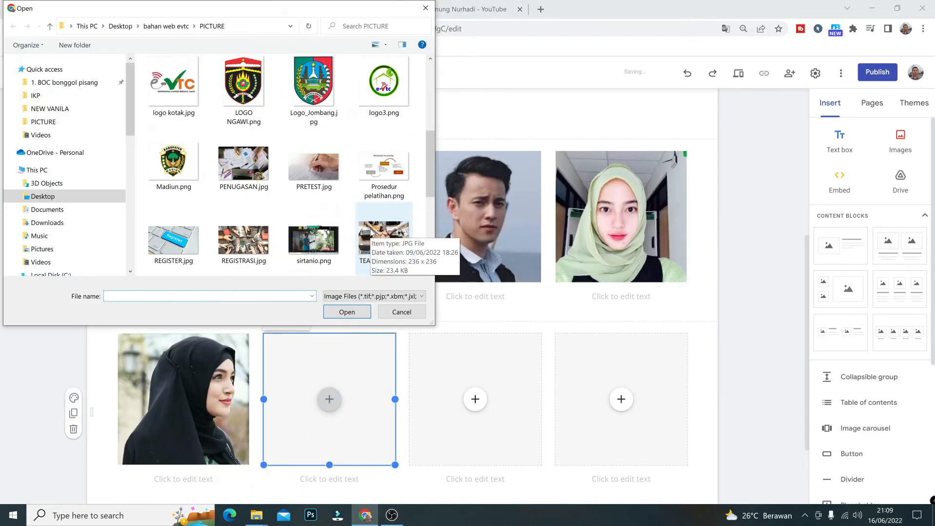
double_click(368, 226)
- Caption each of the four photos in the first row with the team member's first name
left_click(183, 297)
type("Nurhadi")
left_click(329, 297)
type("Azizah")
left_click(475, 296)
type("Felix")
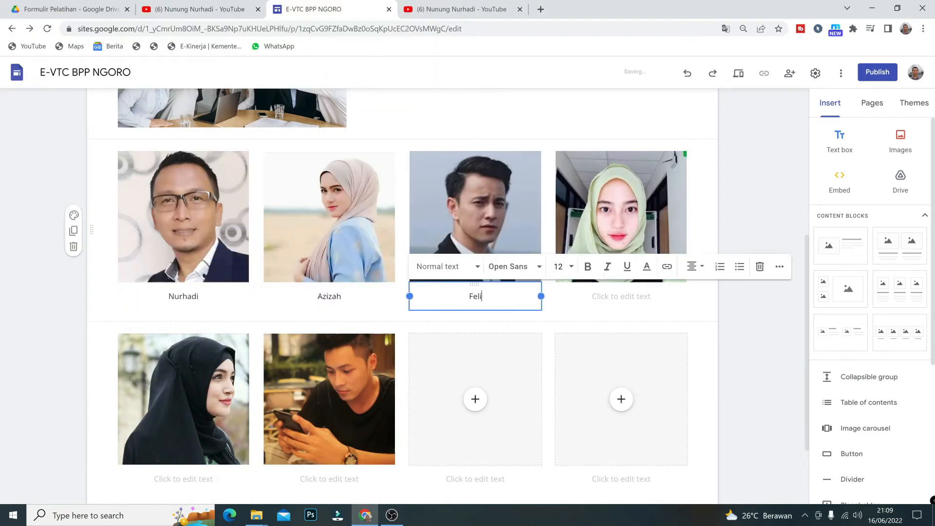
left_click(621, 296)
type("Rohmah")
- Caption the two photos in the second row with the team members' first names
left_click(183, 479)
type("Anggun")
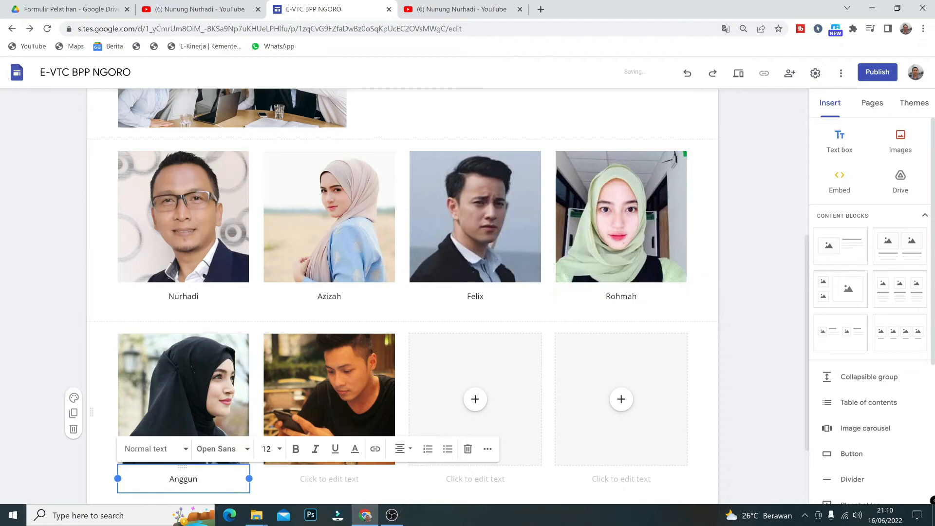
left_click(329, 478)
type("Dedy")
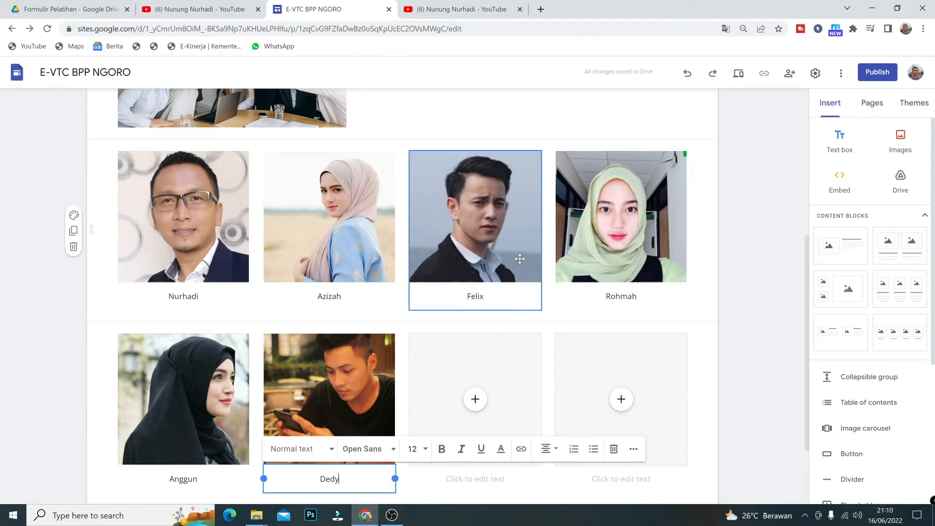
scroll(497, 314, "up", 4)
scroll(497, 313, "down", 4)
- Select only the image of the first team member, without its caption, and open its link entry
left_click(168, 226)
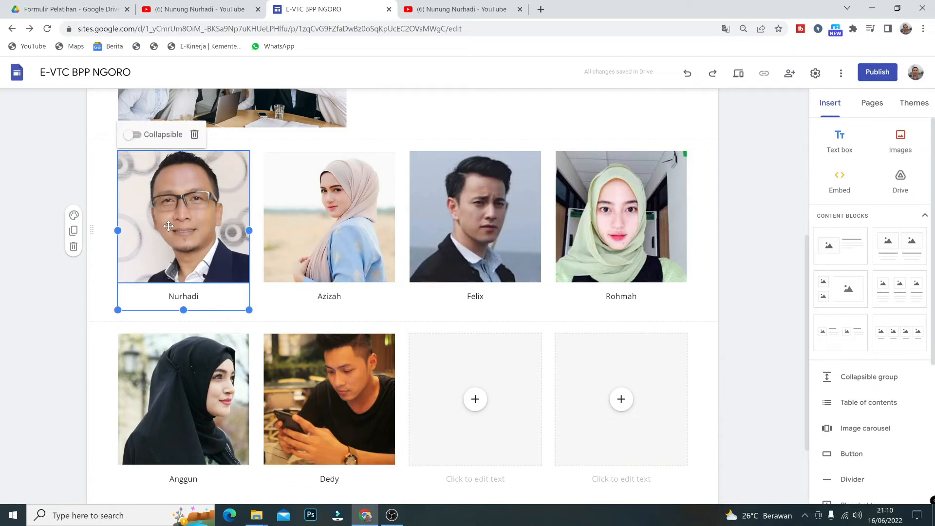
left_click(168, 226)
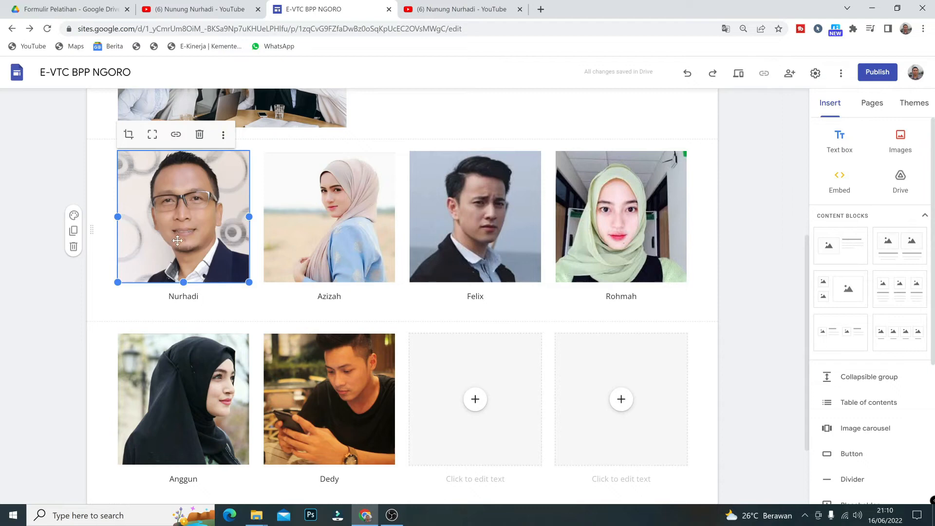
left_click(317, 240)
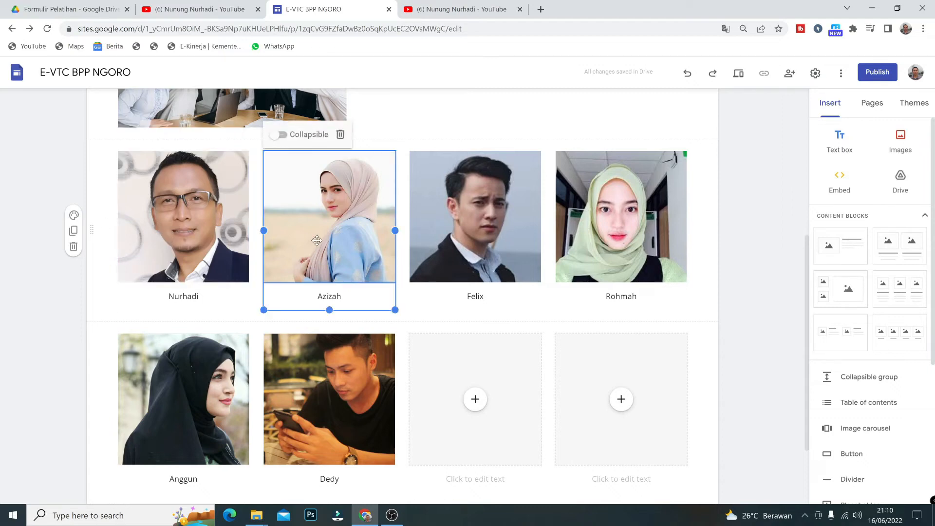
left_click(203, 220)
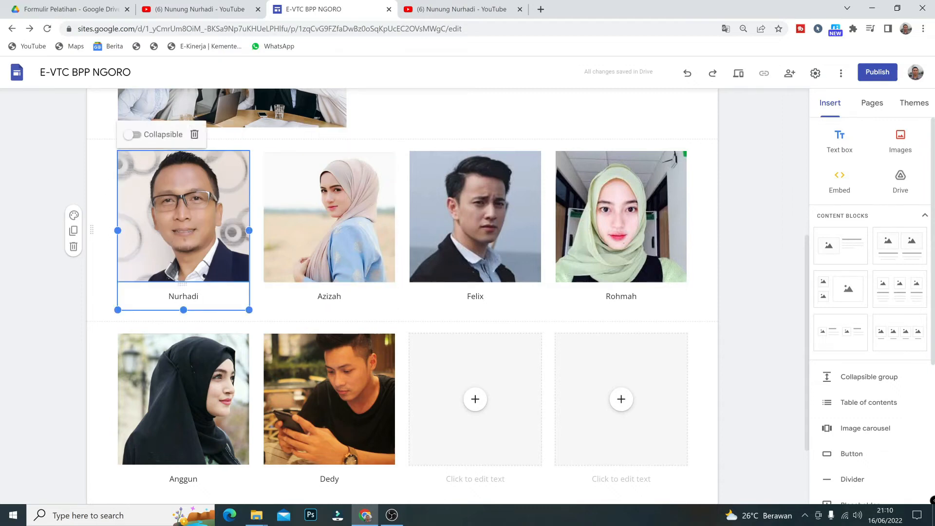
left_click(176, 210)
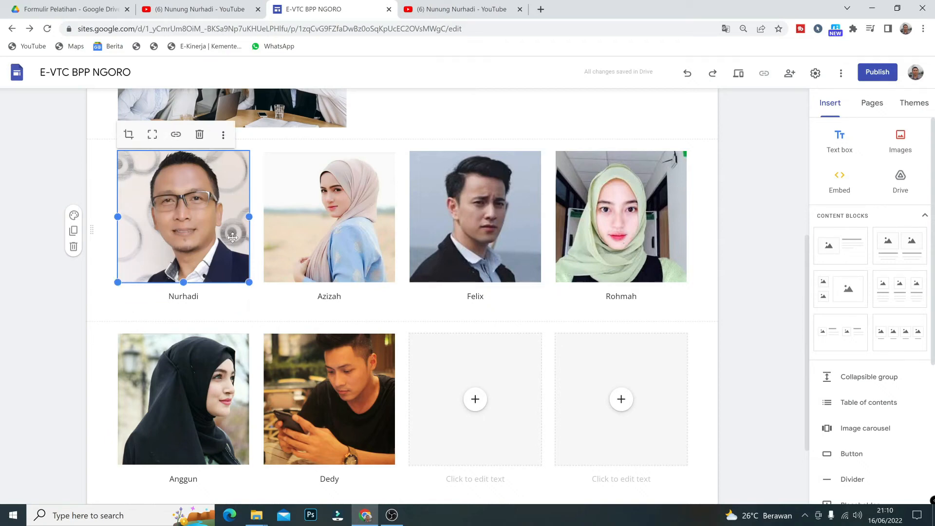
left_click(176, 137)
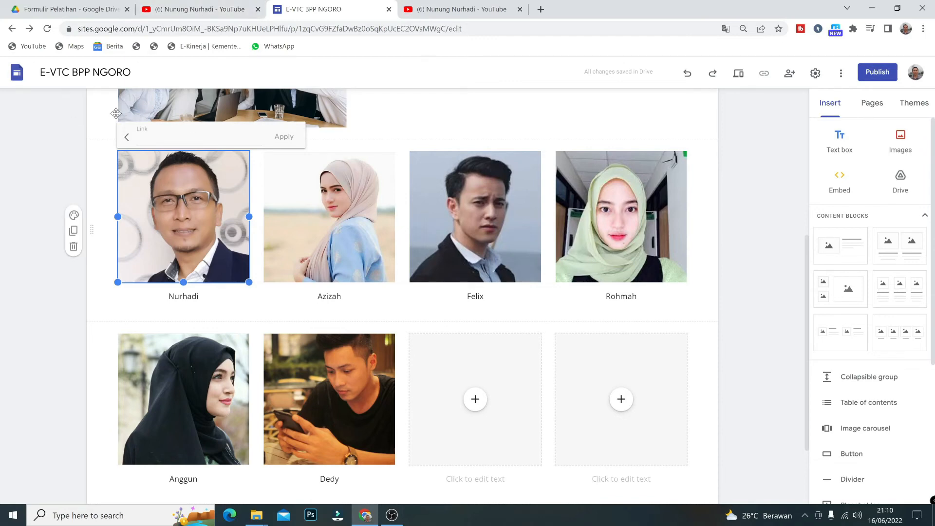
- Switch to Google Drive and copy the sharing link of the Perkenalan .wmv introduction video in the PELATIHAN HIDROPONIK folder
left_click(75, 13)
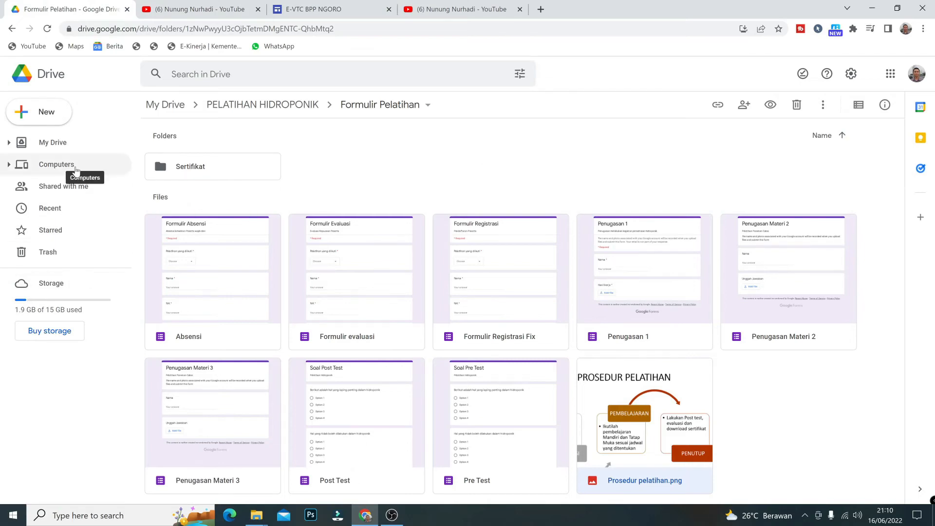
left_click(57, 145)
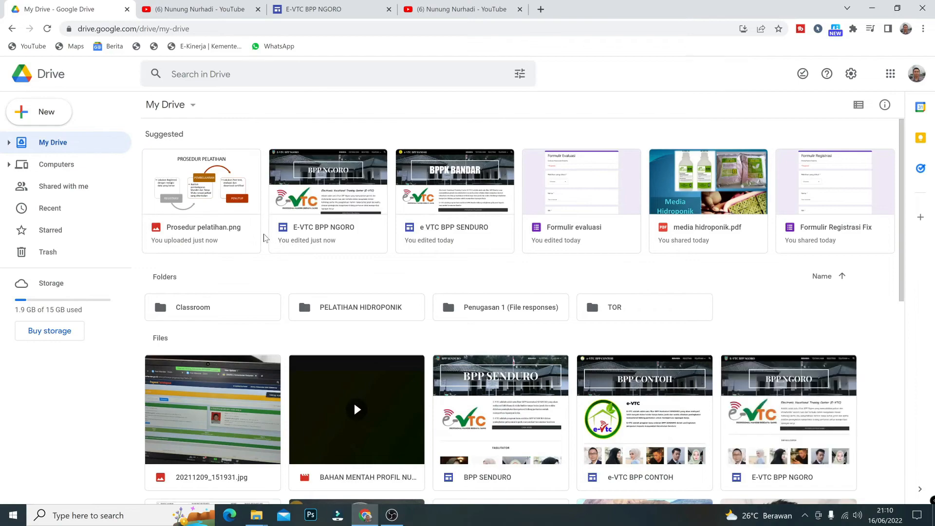
double_click(343, 310)
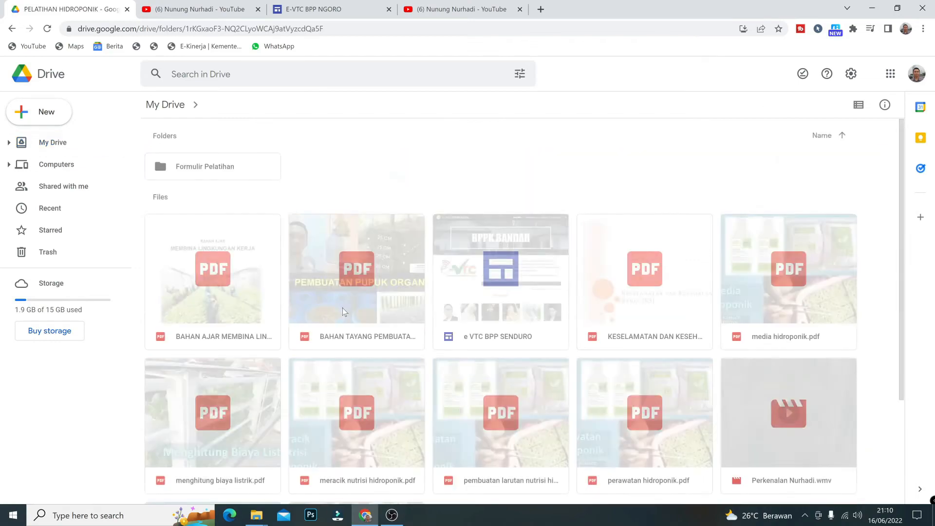
scroll(423, 302, "down", 3)
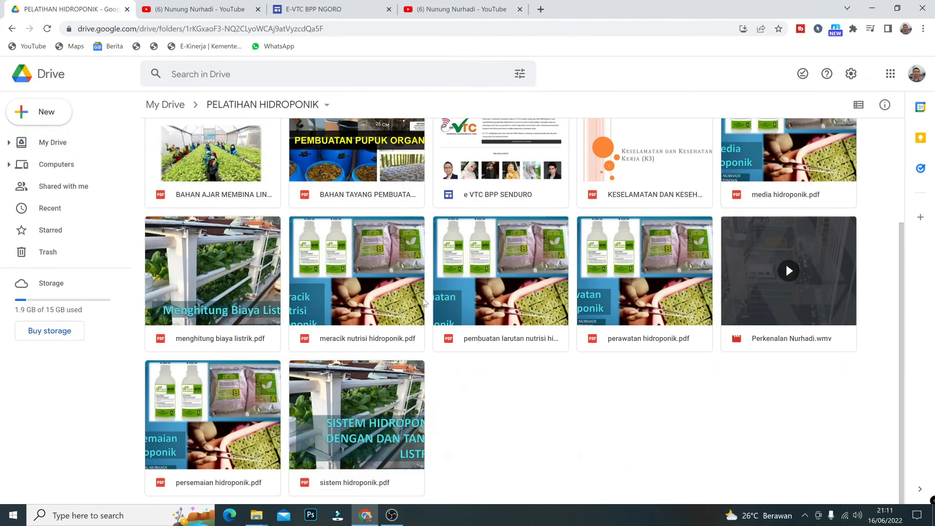
right_click(752, 284)
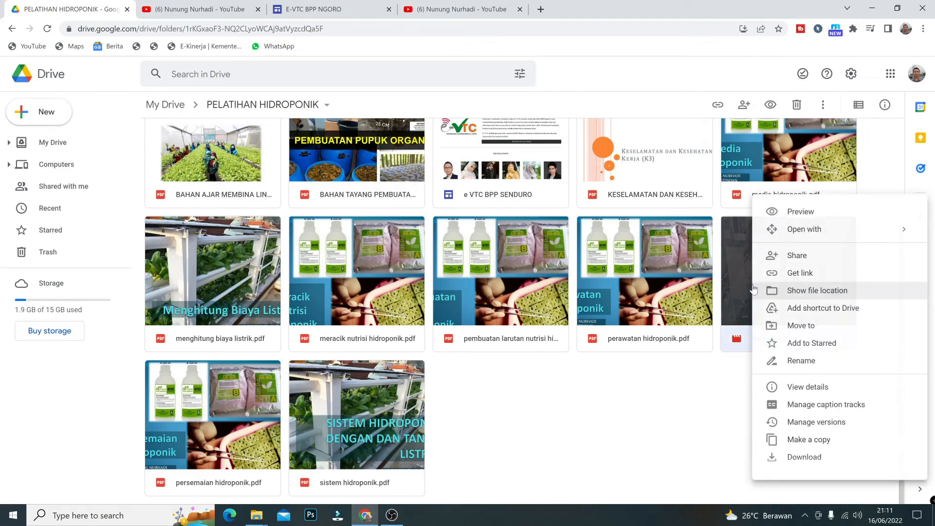
left_click(801, 274)
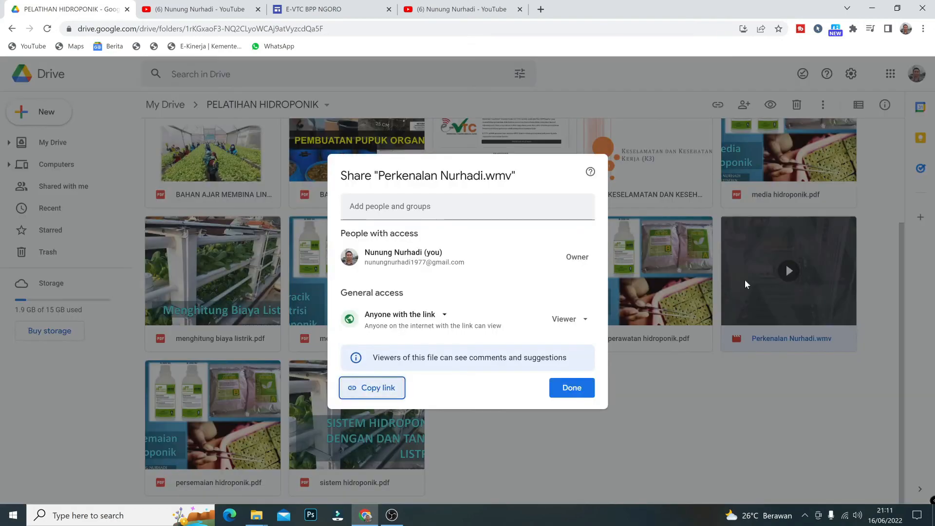
left_click(389, 392)
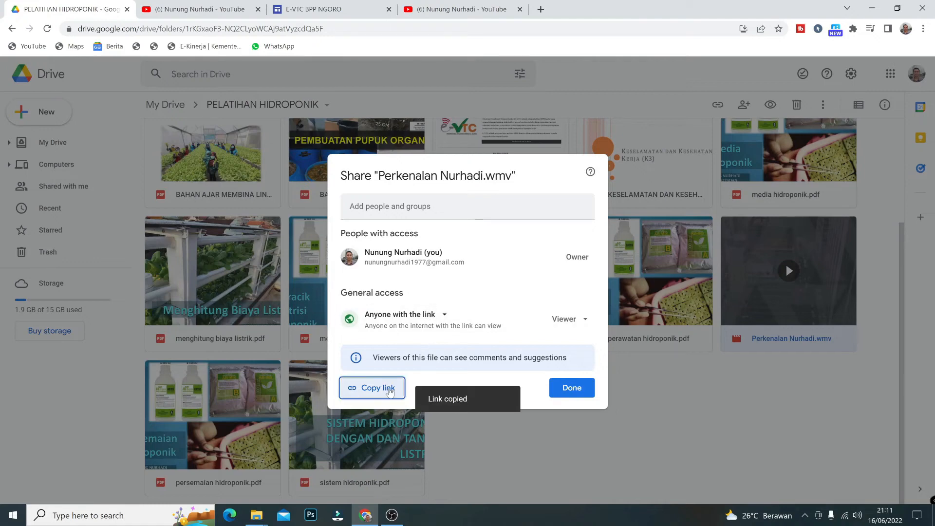
left_click(570, 397)
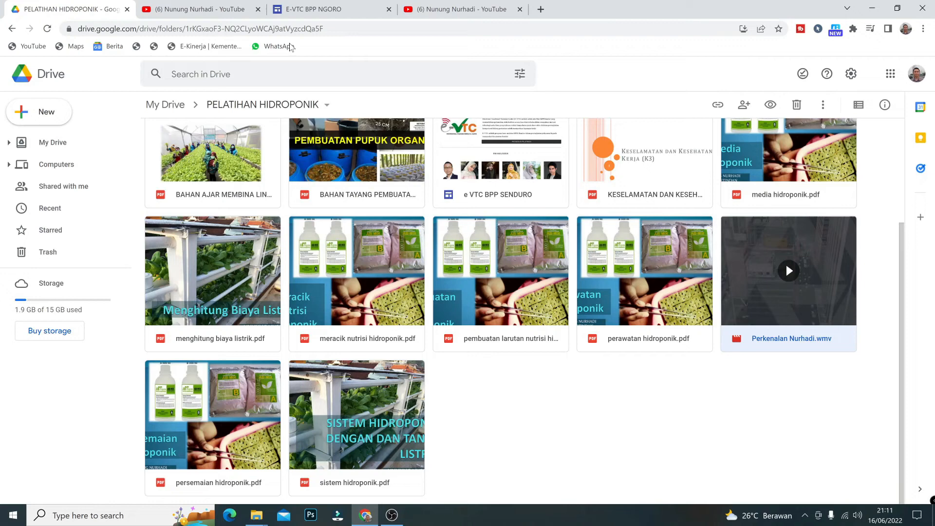
- Return to the E-VTC BPP NGORO site and link the first team member's photo to the copied video address
left_click(312, 12)
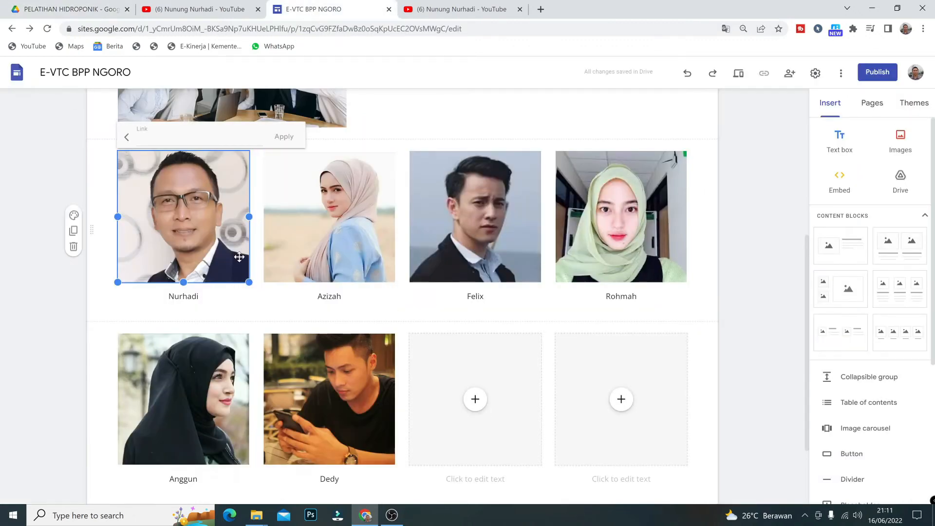
right_click(135, 133)
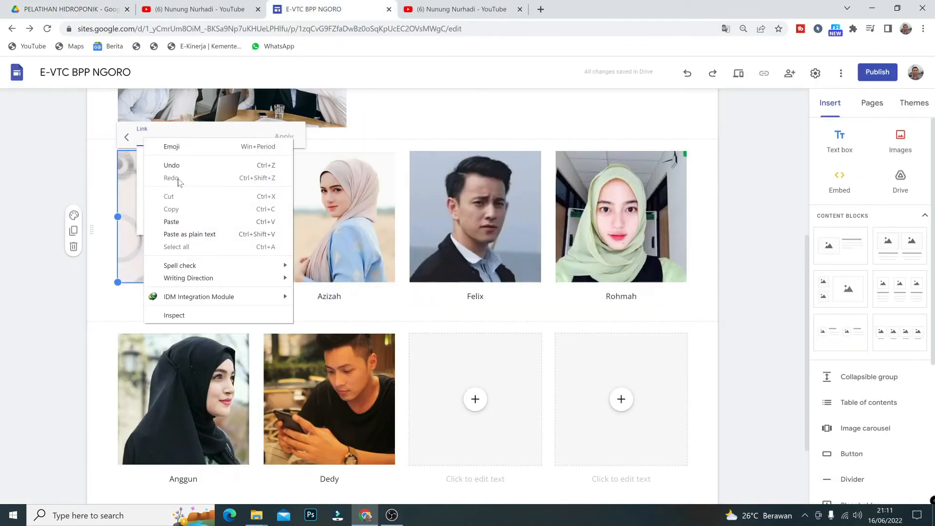
left_click(181, 222)
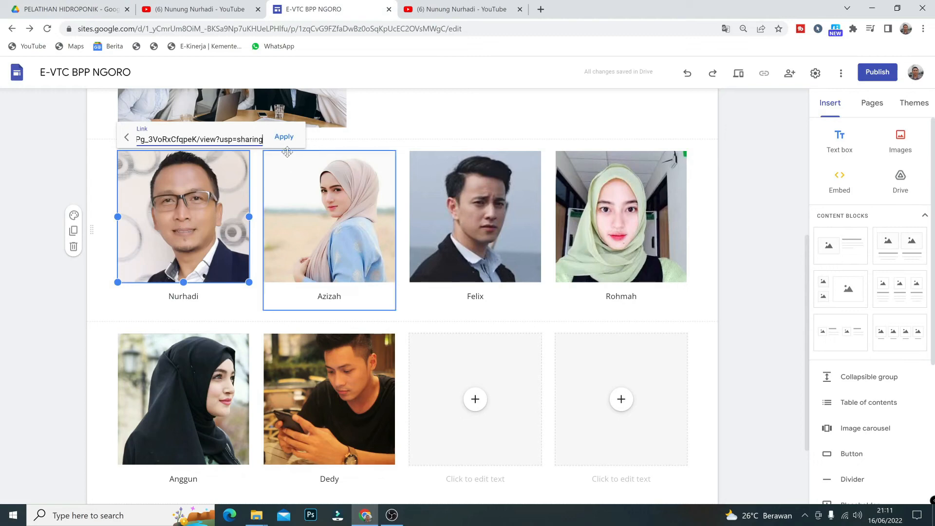
left_click(285, 138)
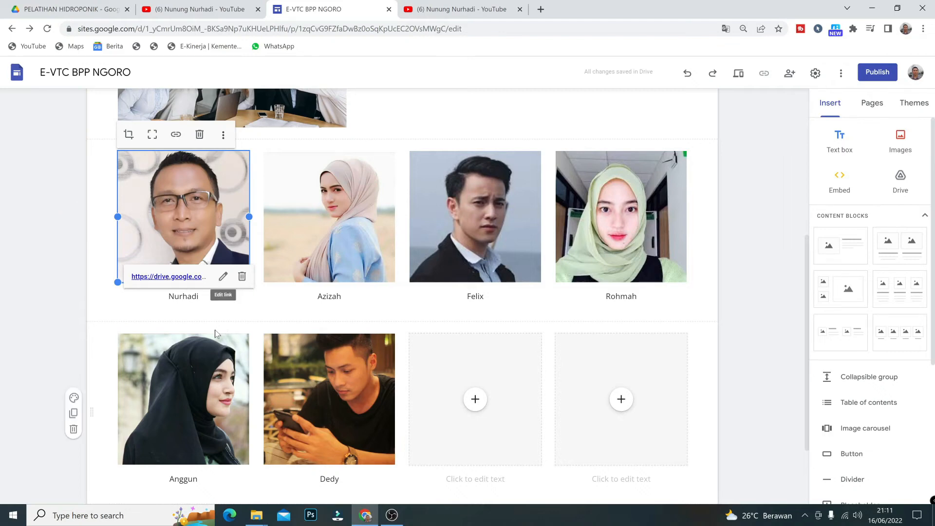
left_click(297, 297)
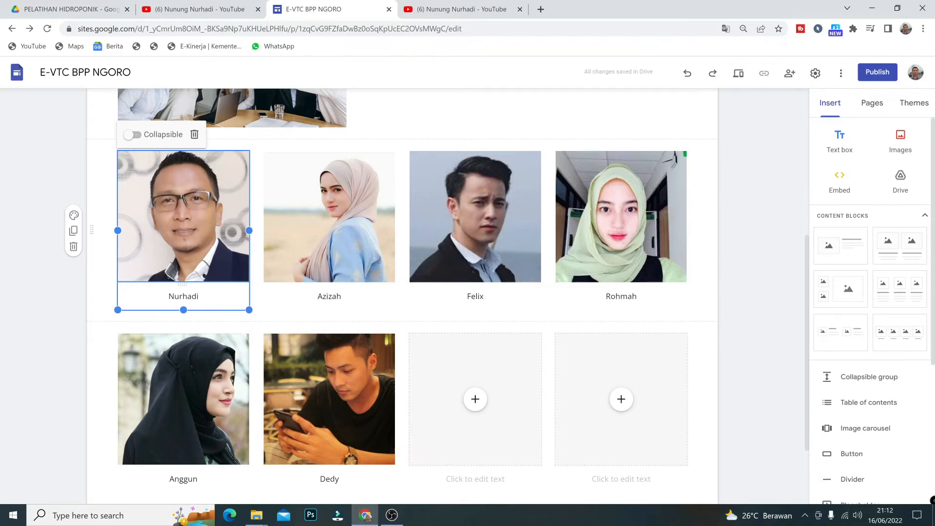
- Link the name caption under the first team photo to the same copied video address
left_click(188, 297)
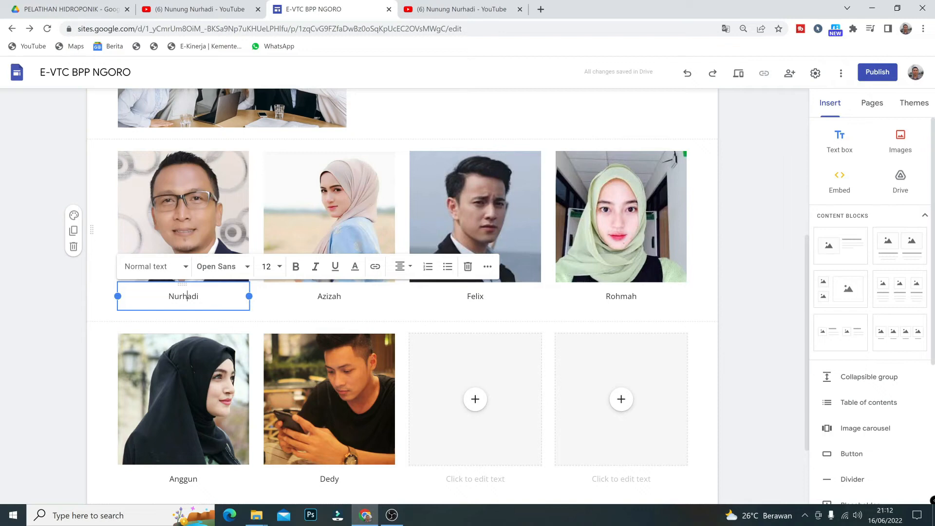
double_click(183, 296)
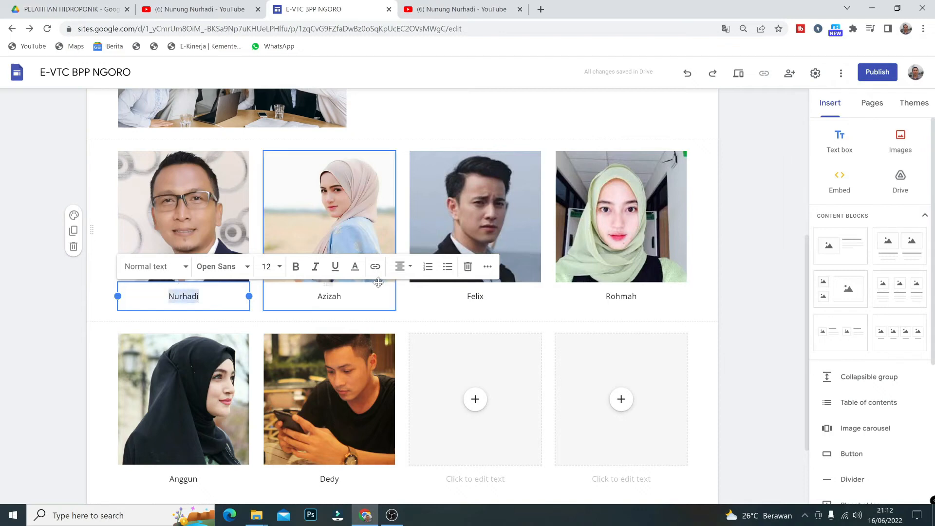
left_click(375, 267)
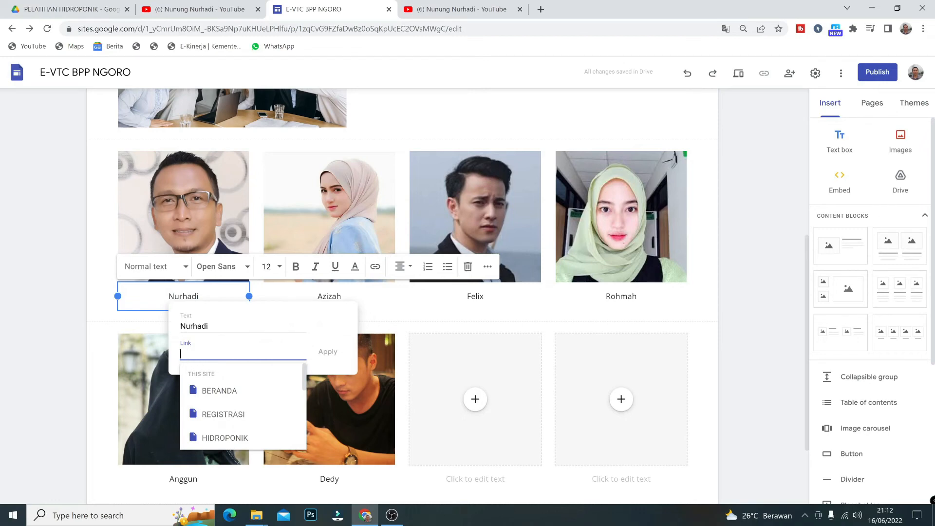
right_click(184, 359)
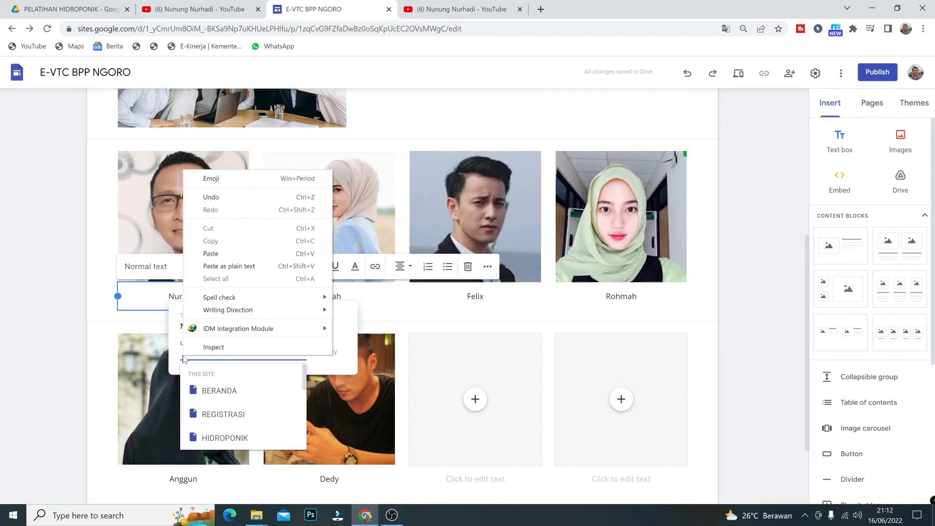
left_click(212, 254)
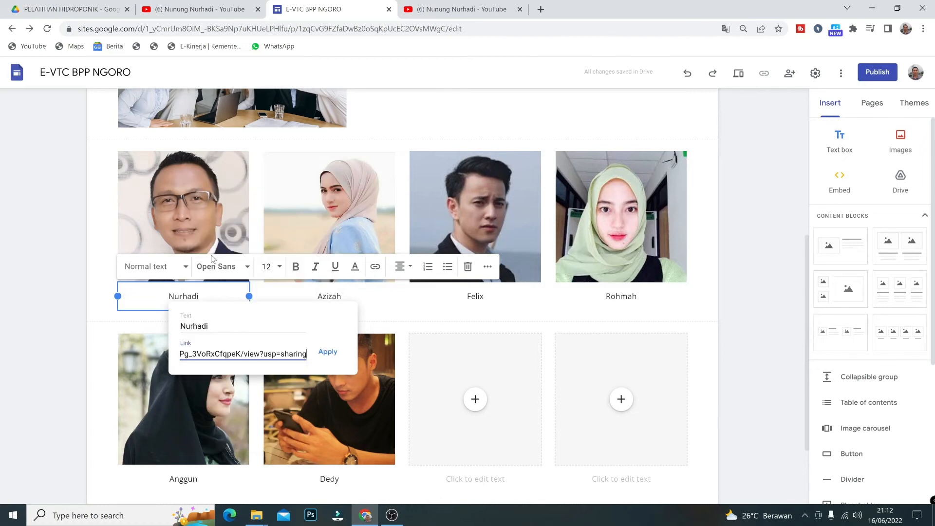
left_click(328, 351)
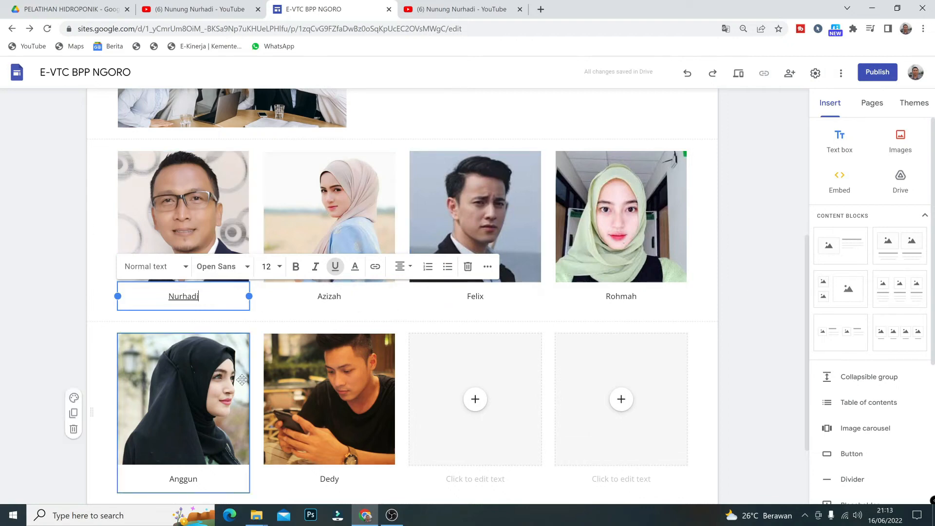
- Move the two captioned second-row photos into the first row, TIM5 after the first photo and TIM6 between TIM2 and TIM3
left_click_drag(242, 379, 257, 278)
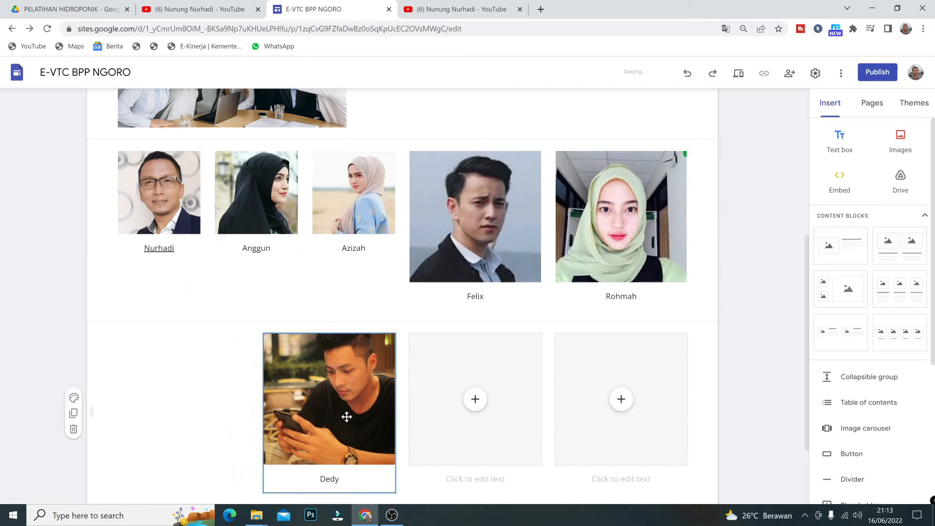
left_click_drag(347, 417, 407, 263)
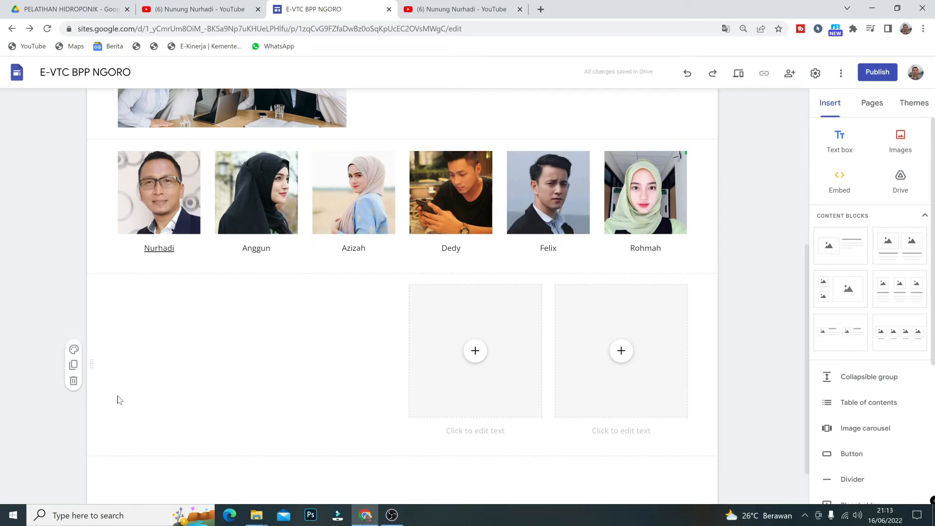
- Delete the leftover section with the empty image placeholders below the row of team photos
left_click(73, 381)
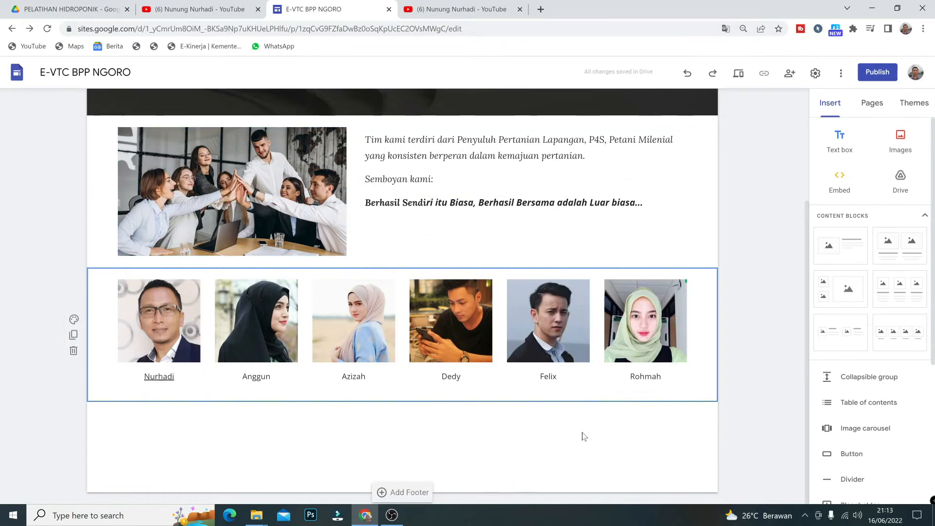
- Preview the page at phone and tablet sizes and test the first team photo's link by playing its introduction video
left_click(738, 73)
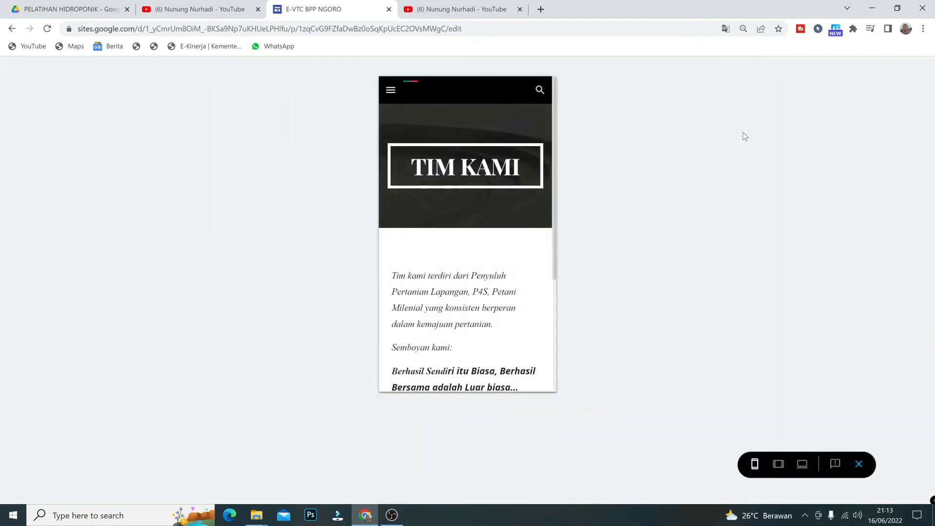
left_click(779, 464)
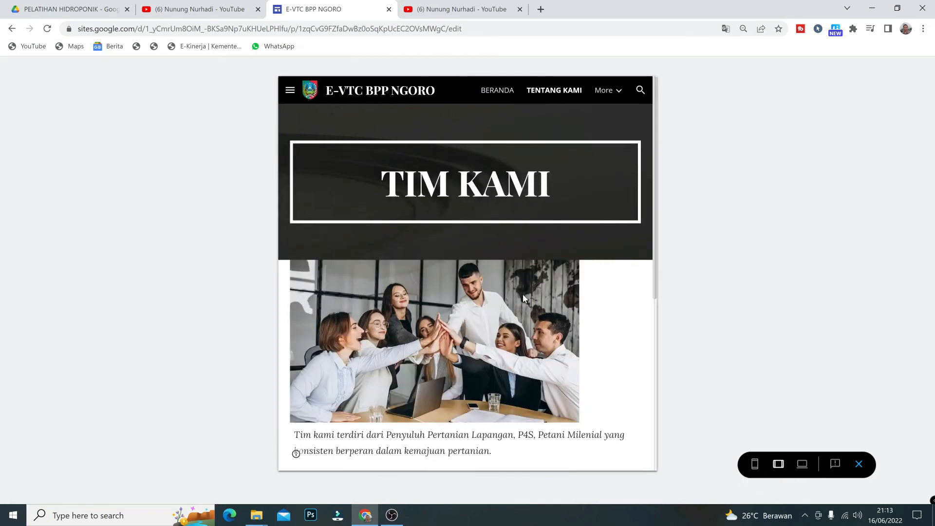
scroll(523, 295, "down", 4)
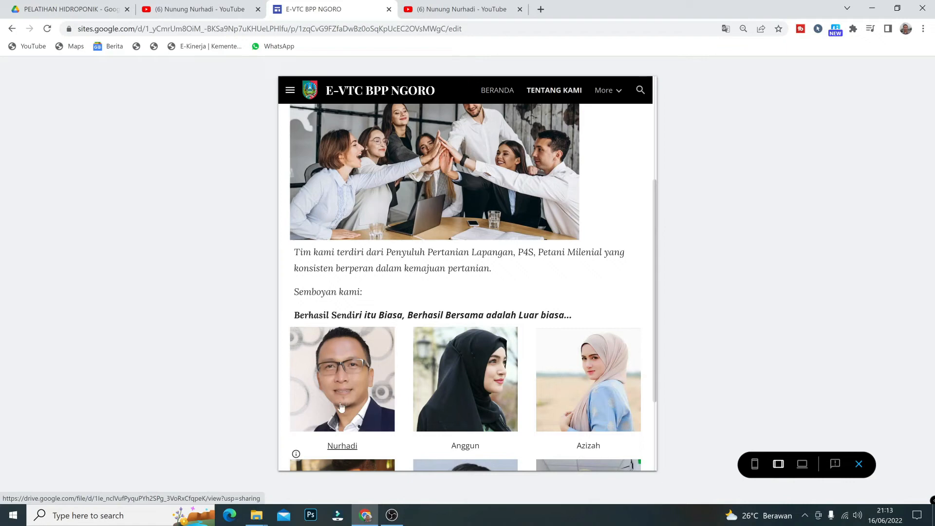
left_click(341, 384)
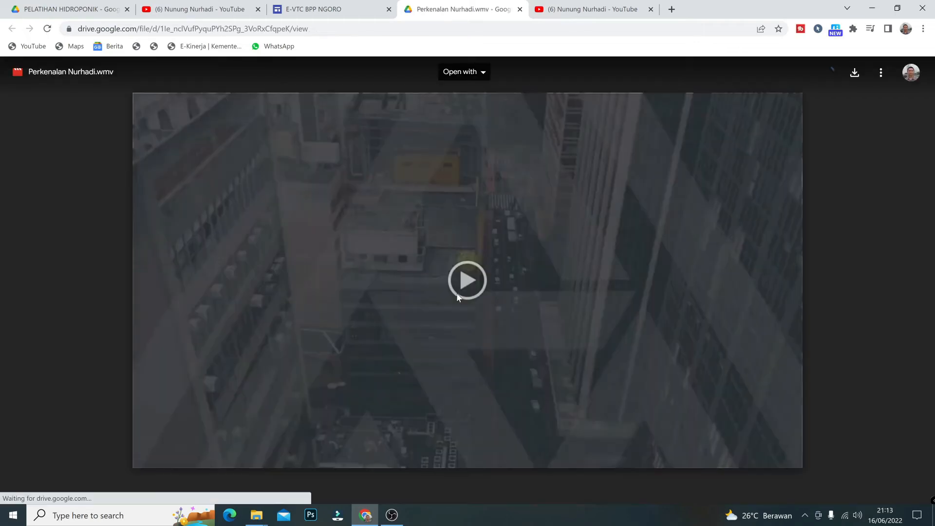
left_click(457, 295)
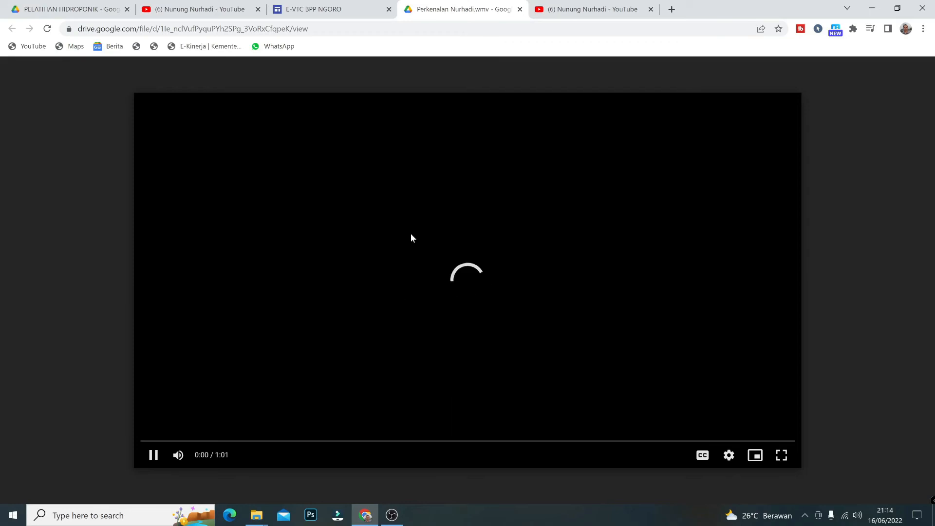
left_click(519, 9)
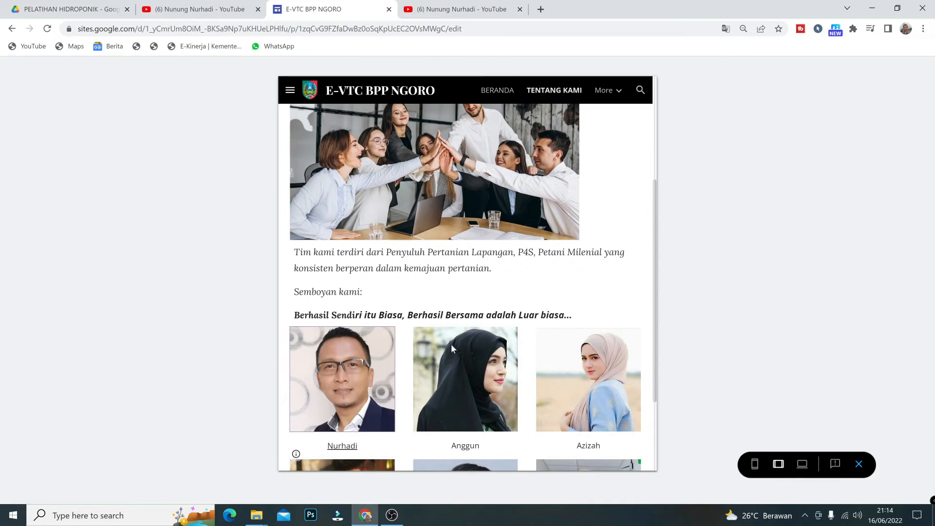
key("Escape")
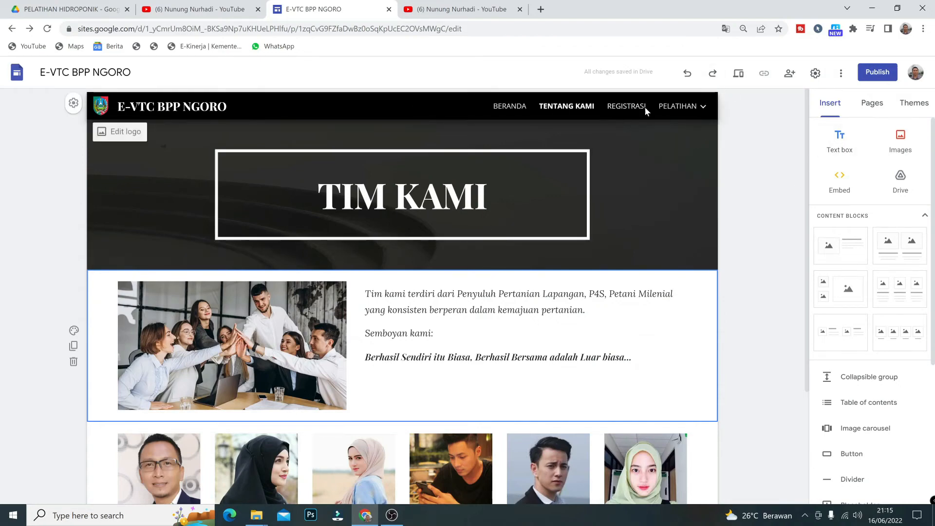
- Open the REGISTRASI page and replace its placeholder title with REGISTRASI
left_click(867, 106)
left_click(859, 200)
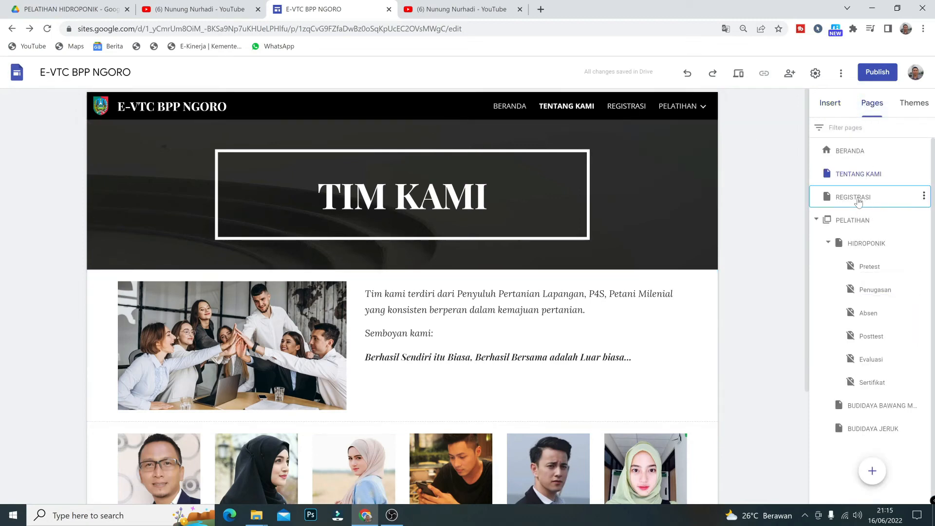
left_click(518, 195)
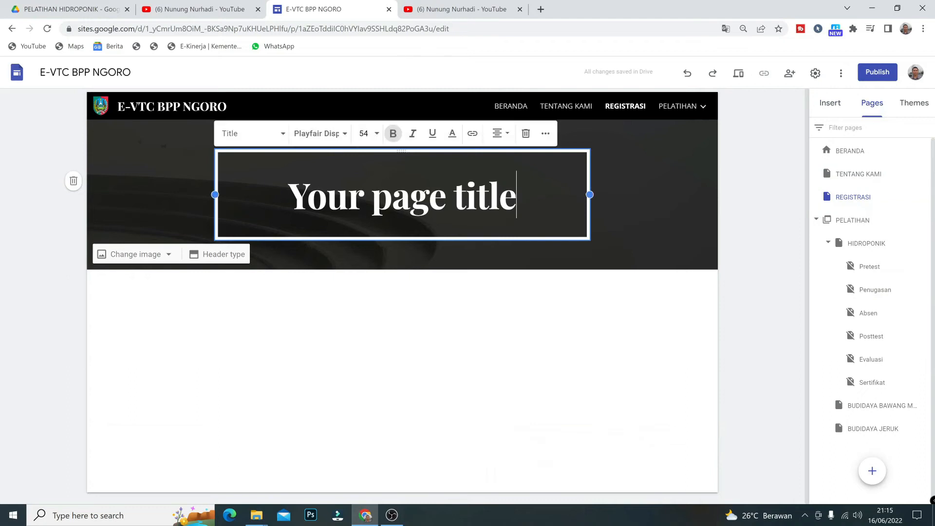
key("BackSpace")
key("BackSpace")
key("BackSpace")
key("BackSpace")
key("BackSpace")
key("BackSpace")
key("BackSpace")
key("BackSpace")
key("BackSpace")
key("BackSpace")
key("BackSpace")
key("BackSpace")
key("BackSpace")
key("BackSpace")
key("BackSpace")
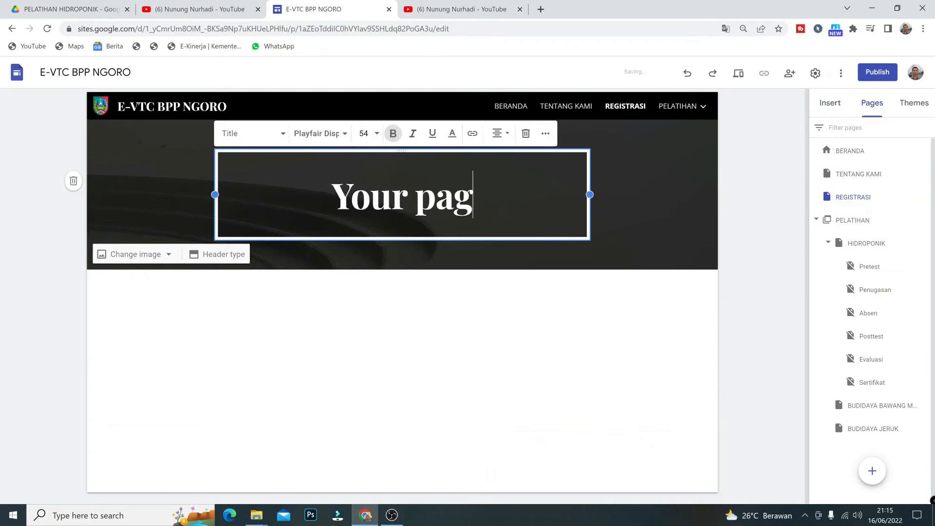
type("Registrasi")
key("BackSpace")
key("BackSpace")
key("BackSpace")
key("BackSpace")
key("BackSpace")
key("BackSpace")
key("BackSpace")
key("BackSpace")
key("BackSpace")
type("REGITRASI")
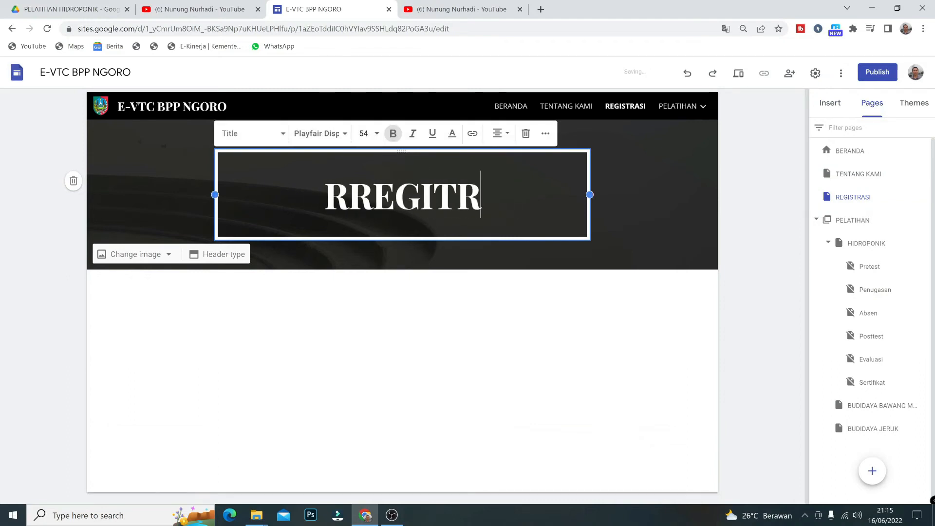
key("Home")
key("Delete")
key("ctrl+a")
type("REGISTRASI")
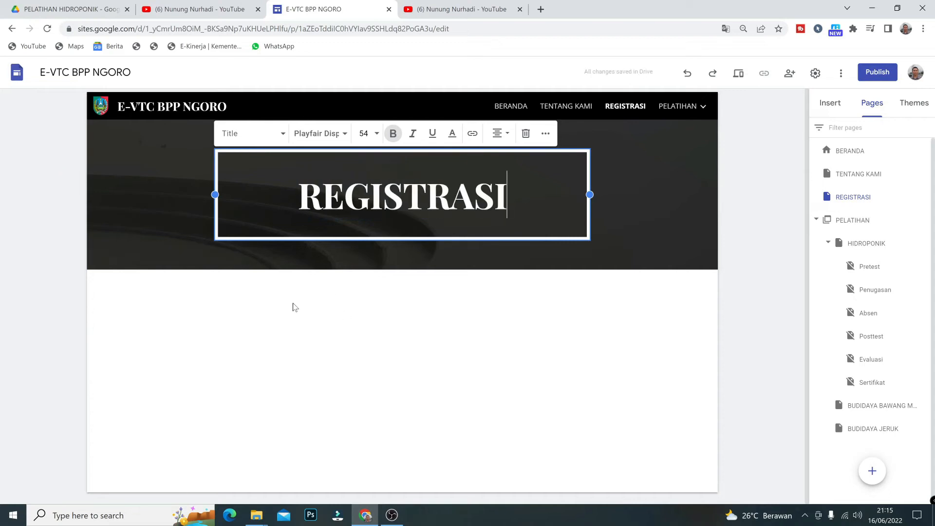
- Upload REGISTER.jpg from the PICTURE folder as the header image of the REGISTRASI page
mouse_move(168, 223)
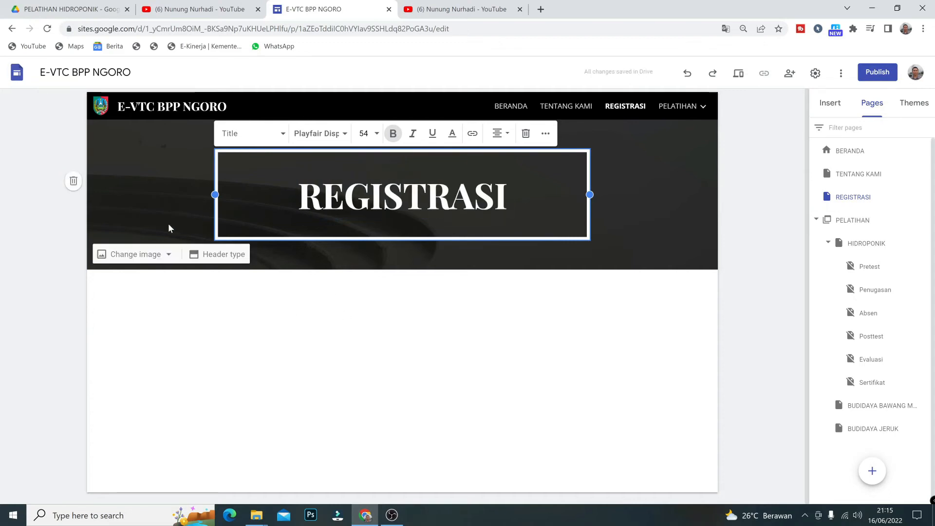
left_click(133, 258)
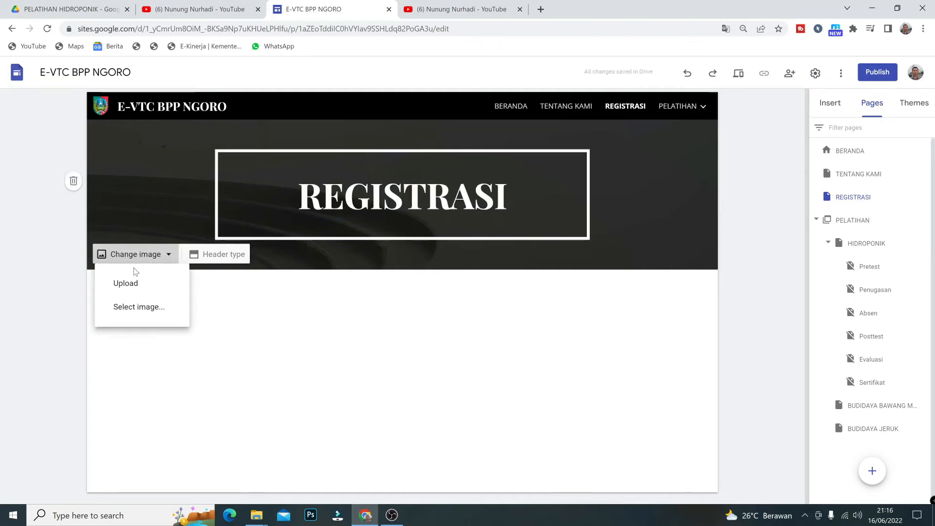
left_click(137, 283)
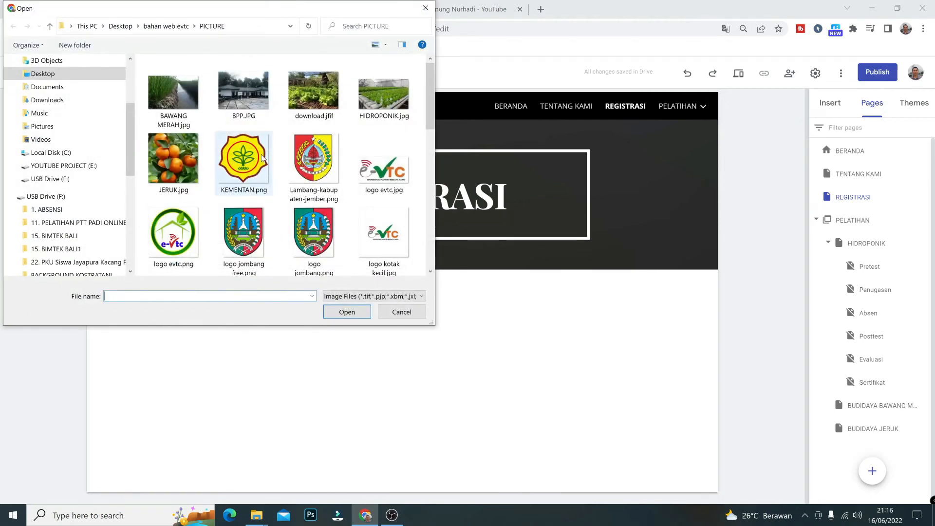
scroll(265, 159, "down", 3)
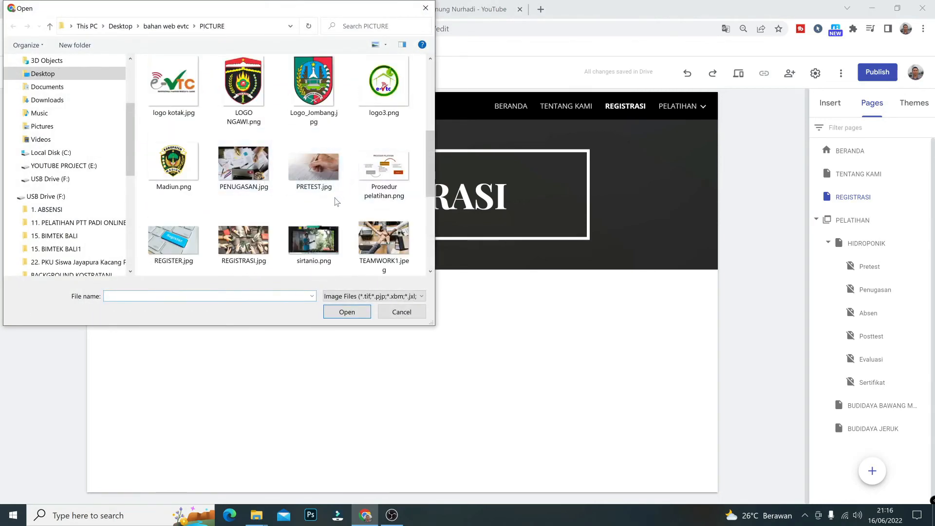
scroll(308, 195, "down", 2)
left_click(183, 120)
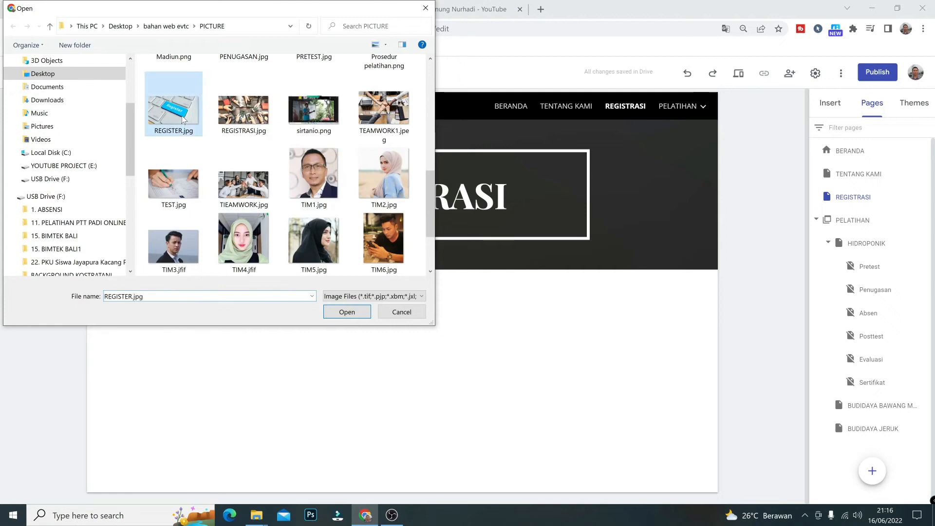
left_click(360, 313)
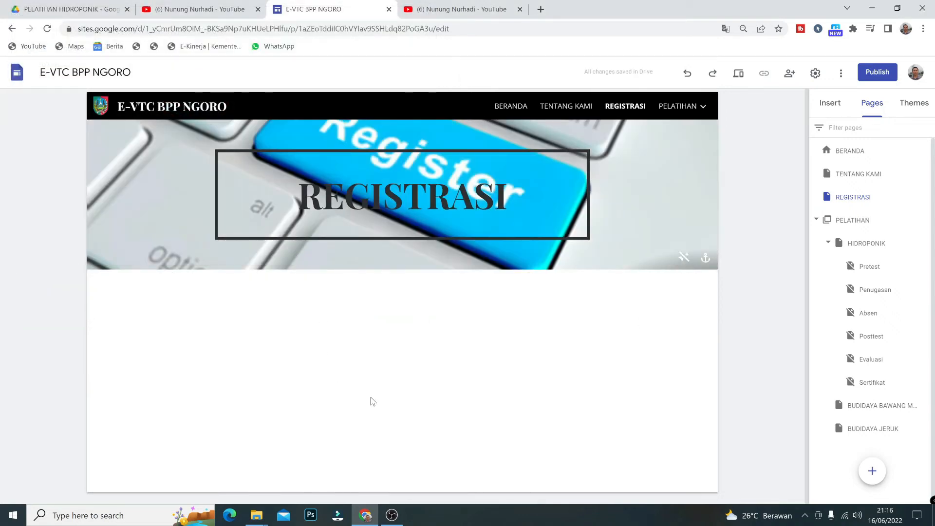
- Apply the readability adjustment to the REGISTRASI header image to lighten it behind the title
double_click(403, 195)
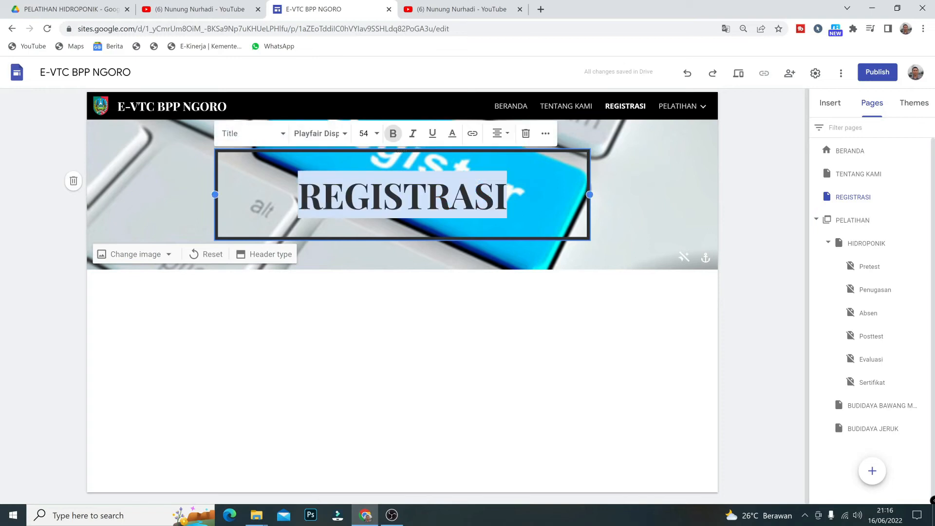
left_click(546, 133)
left_click(602, 303)
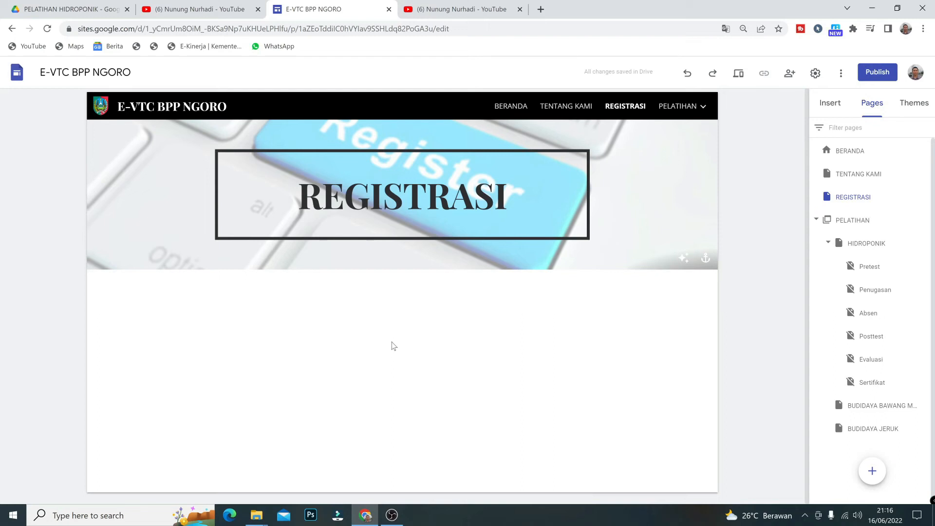
left_click(832, 109)
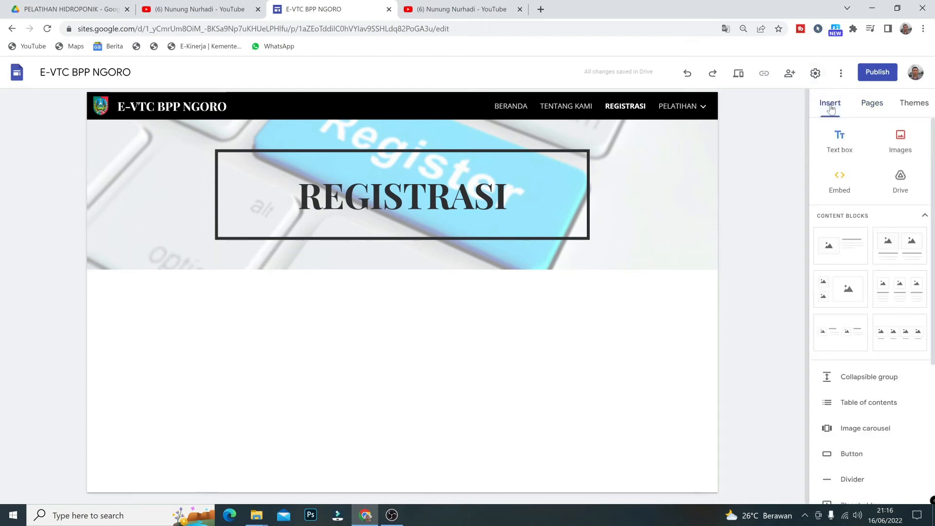
scroll(855, 285, "down", 4)
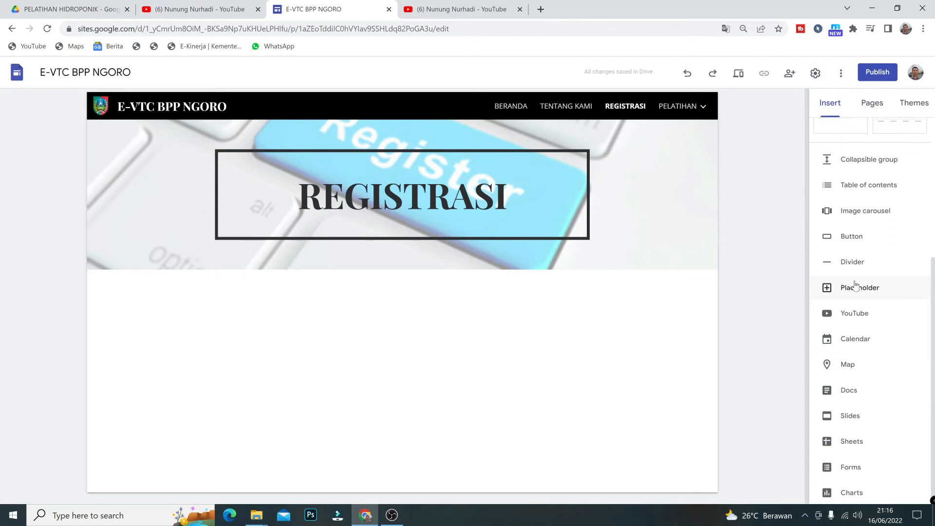
left_click(852, 467)
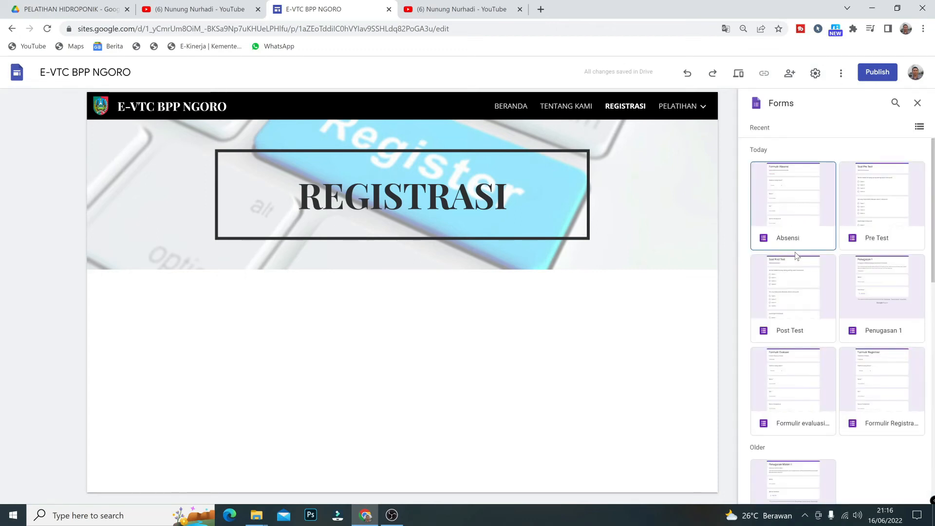
scroll(794, 320, "down", 3)
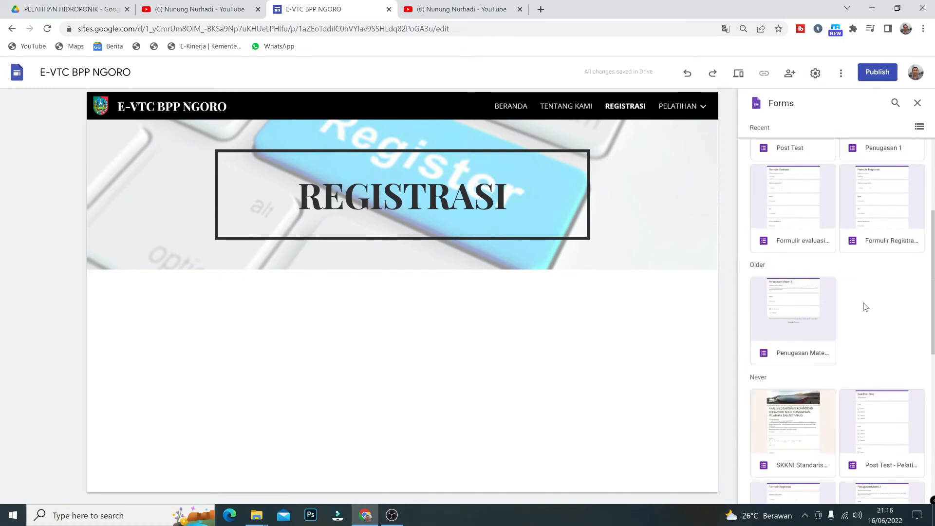
scroll(866, 304, "down", 10)
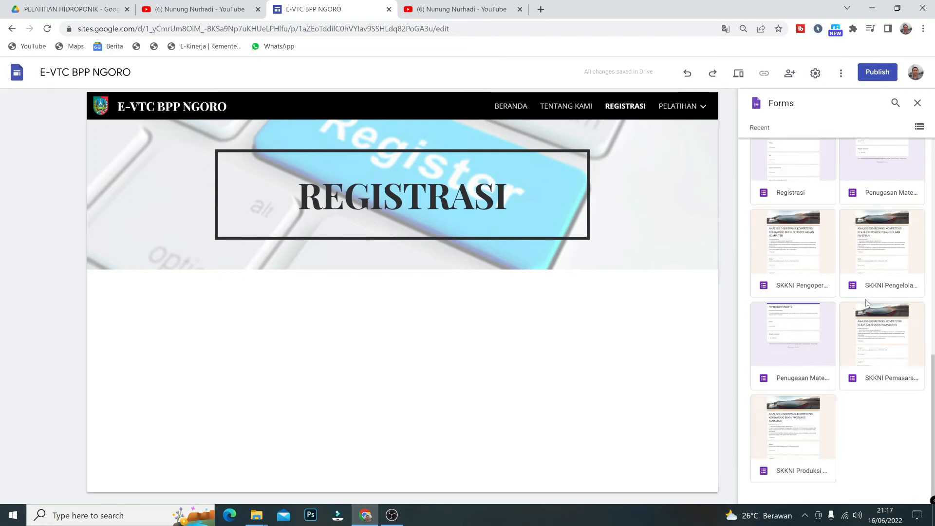
scroll(866, 300, "up", 10)
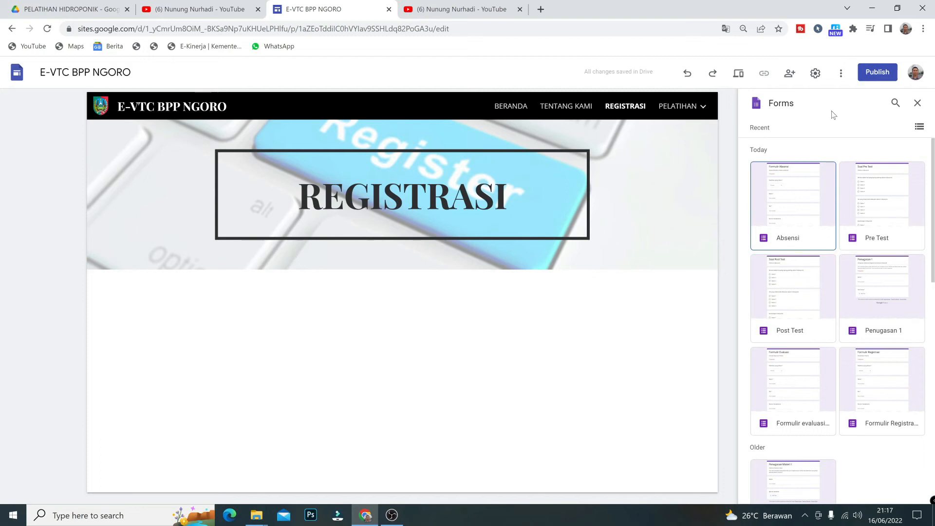
left_click(918, 103)
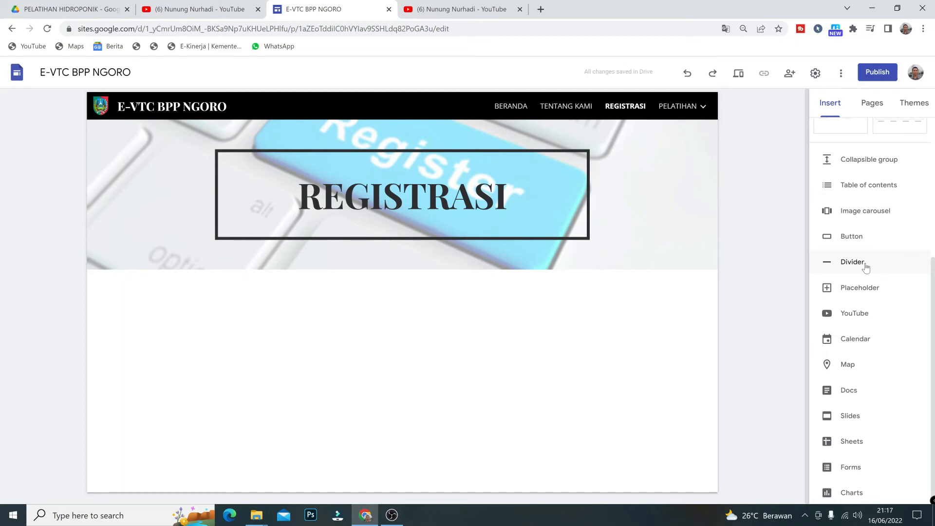
- Insert the Formulir Registrasi form from the forms subfolder of PELATIHAN HIDROPONIK in Google Drive below the header
scroll(866, 267, "up", 5)
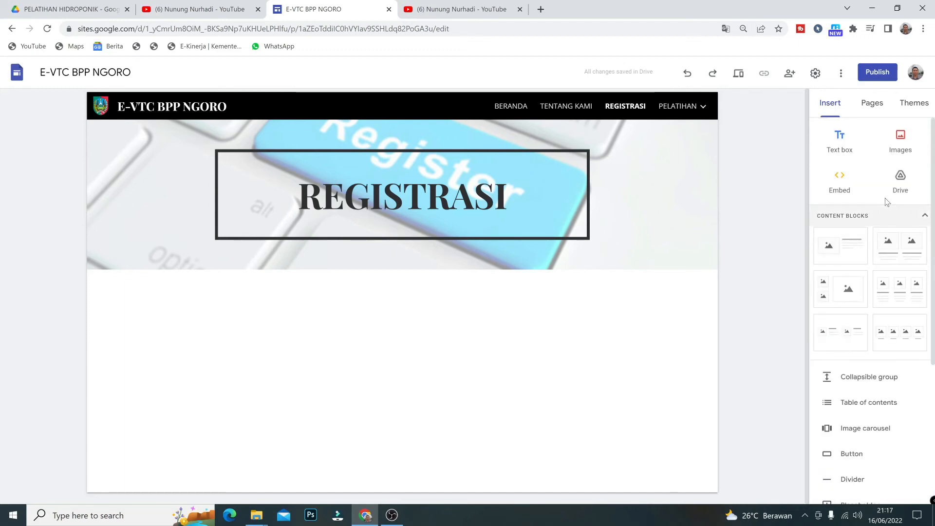
left_click(905, 180)
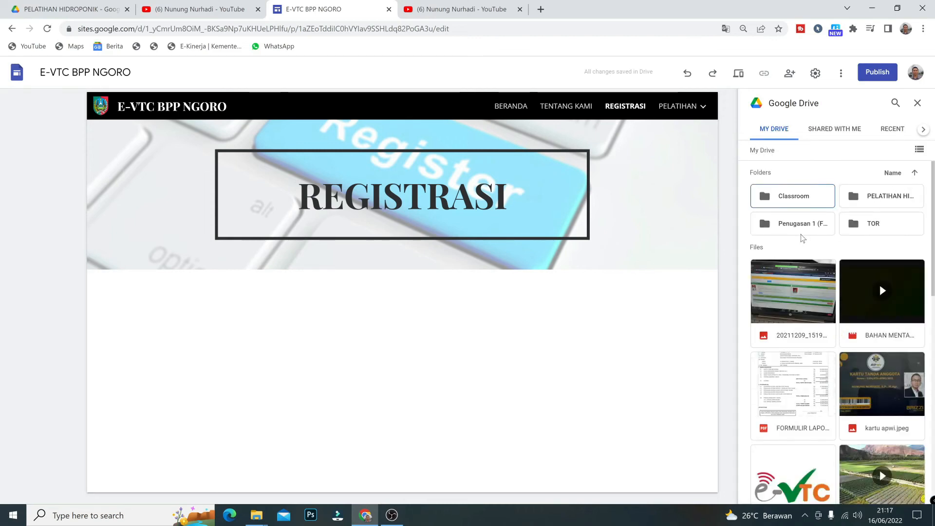
double_click(868, 202)
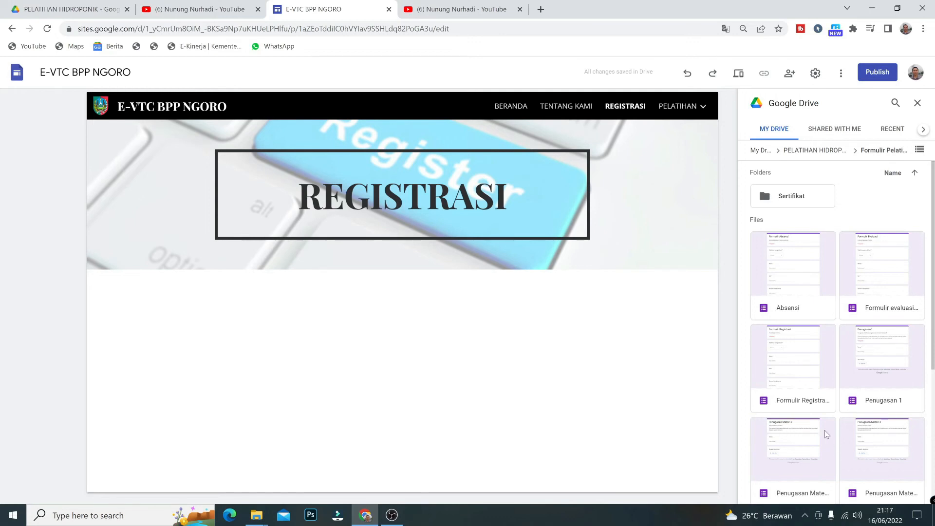
left_click(789, 373)
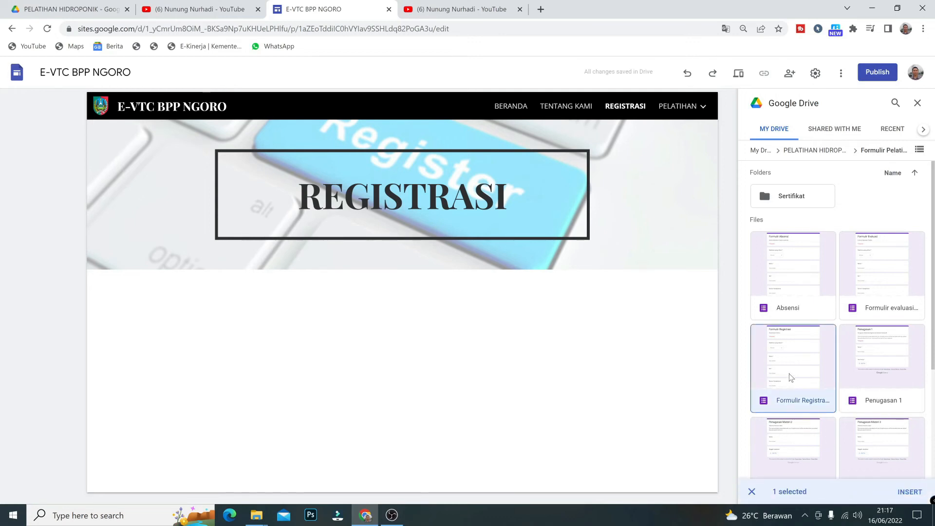
left_click(918, 495)
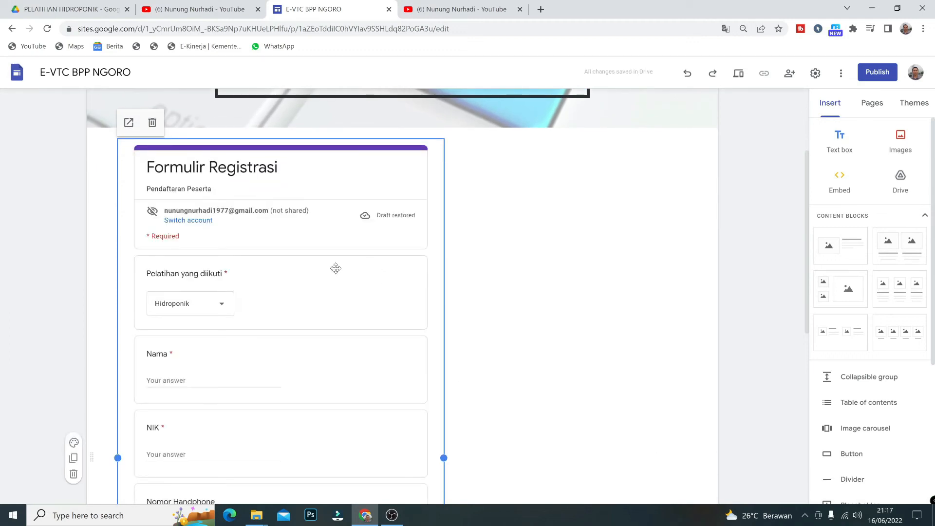
- Center the embedded Formulir Registrasi on the page, widen it to match the title box, and review it
left_click_drag(328, 272, 381, 277)
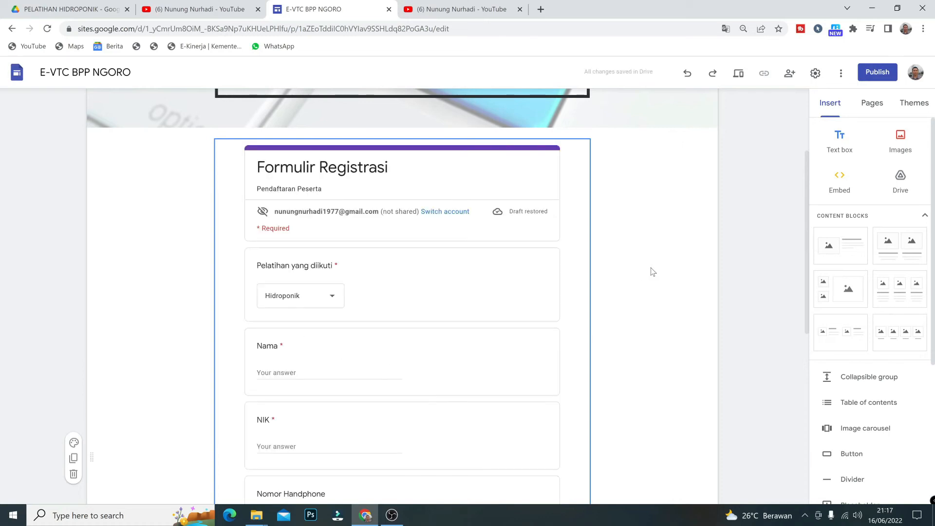
scroll(553, 271, "down", 8)
scroll(553, 271, "up", 10)
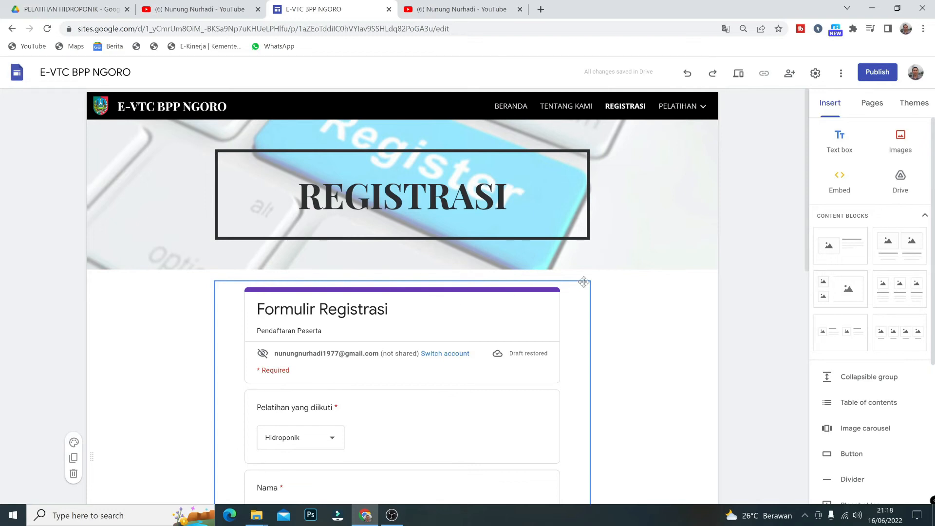
- Open the HIDROPONIK page and upload HIDROPONIK.jpg from the PICTURE folder as its header image
left_click(868, 111)
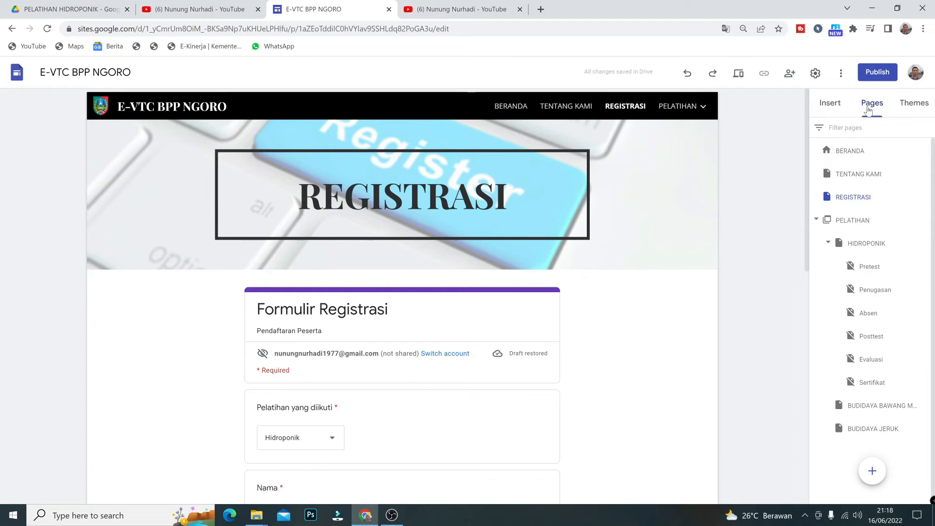
left_click(876, 249)
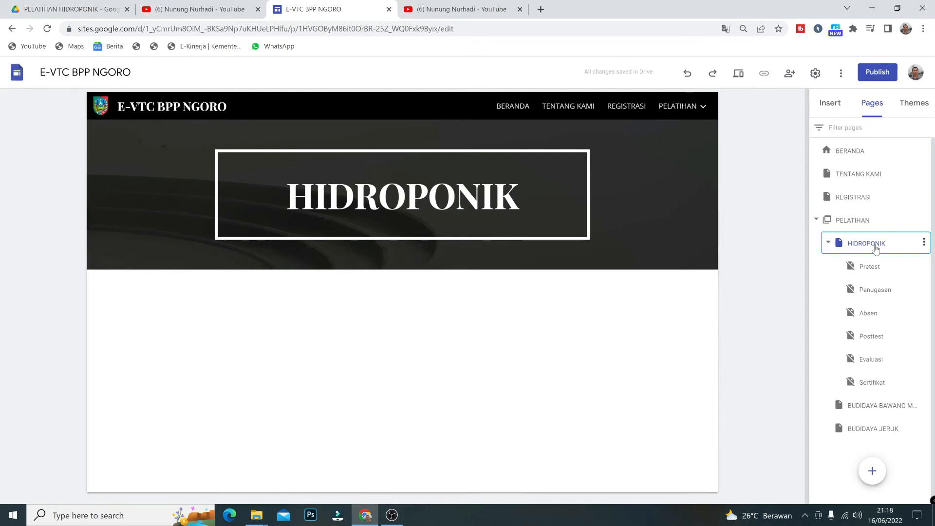
mouse_move(396, 129)
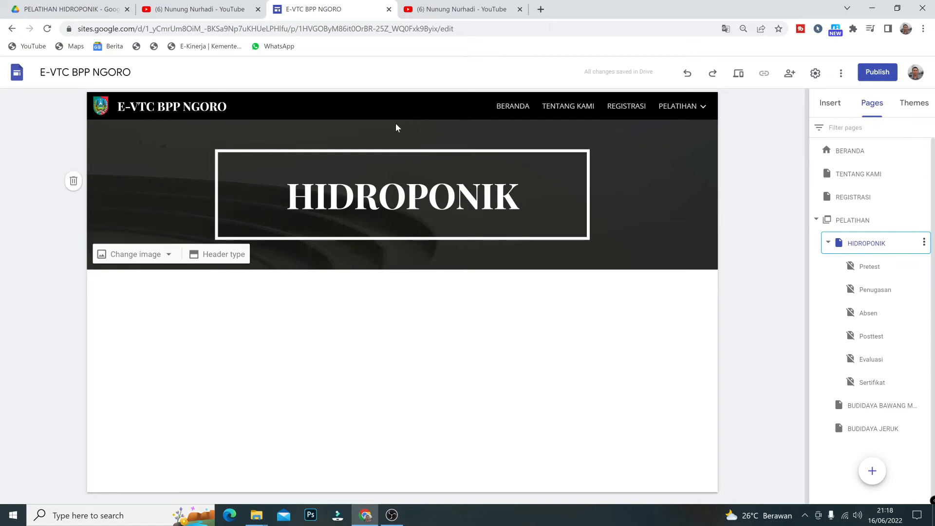
left_click(132, 255)
left_click(133, 281)
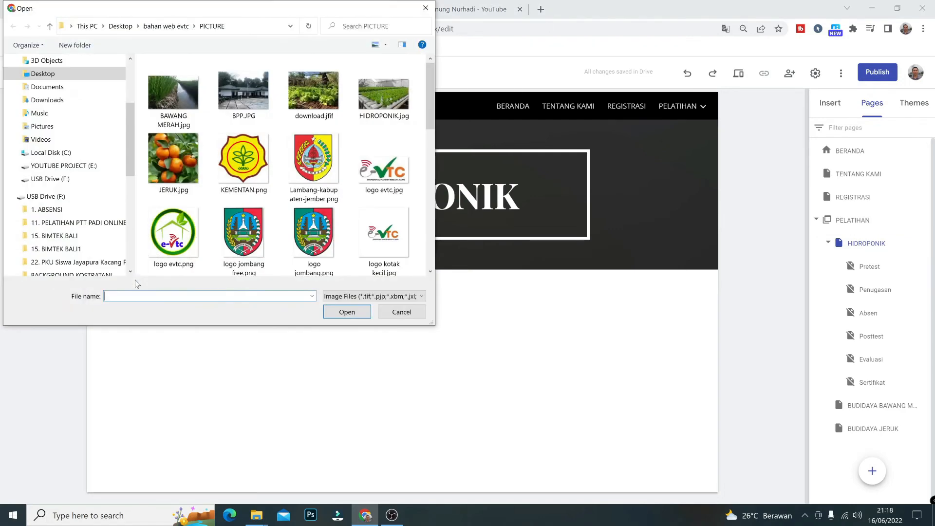
left_click(384, 92)
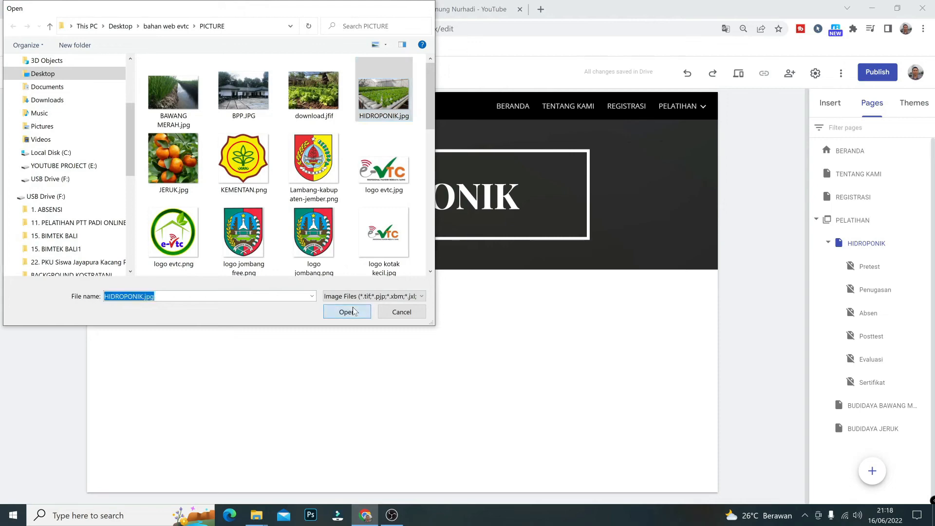
left_click(348, 312)
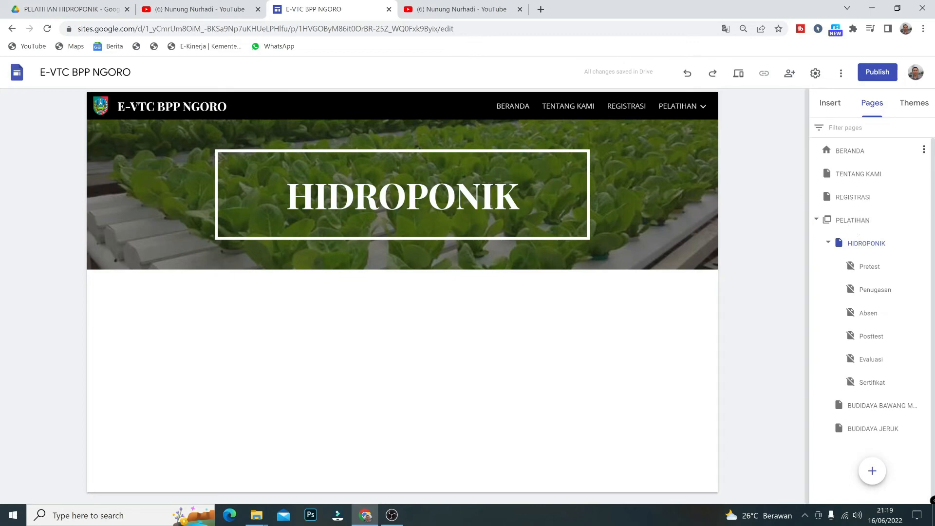
- Add a text box below the HIDROPONIK header reading "MENGERJAKAN PRETEST" in capitals
left_click(828, 108)
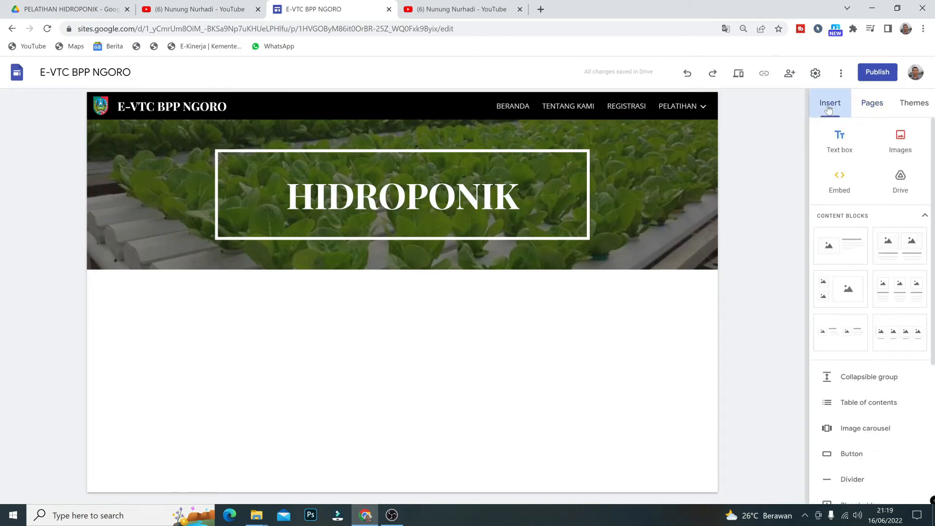
left_click(840, 148)
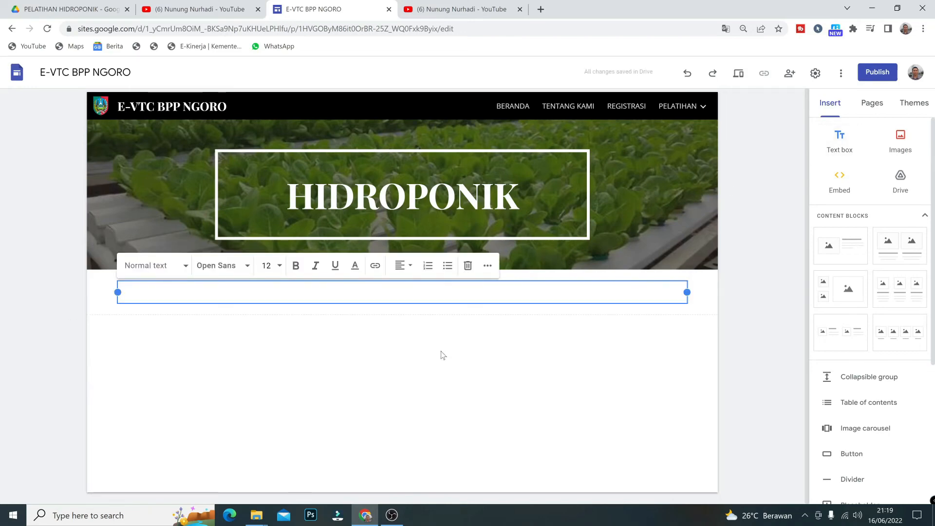
type("mengerjak")
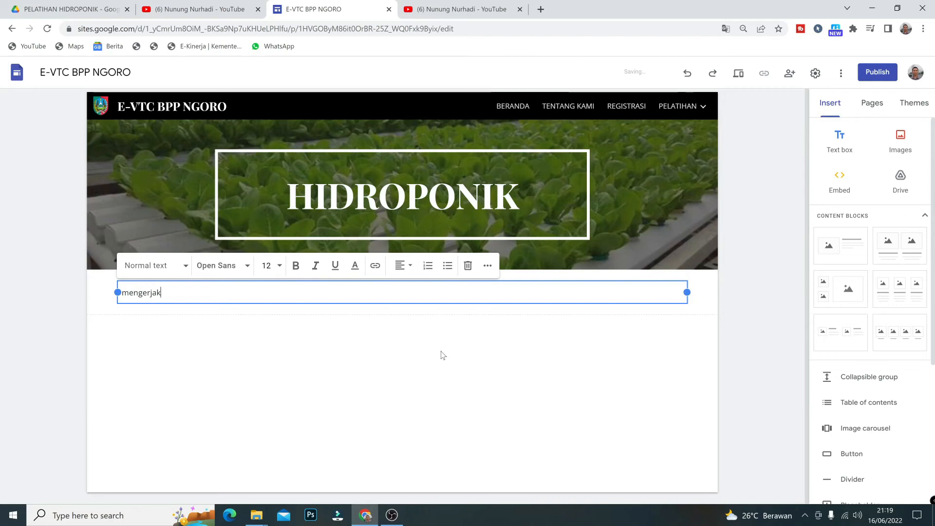
type("an pretest")
left_click_drag(200, 293, 120, 293)
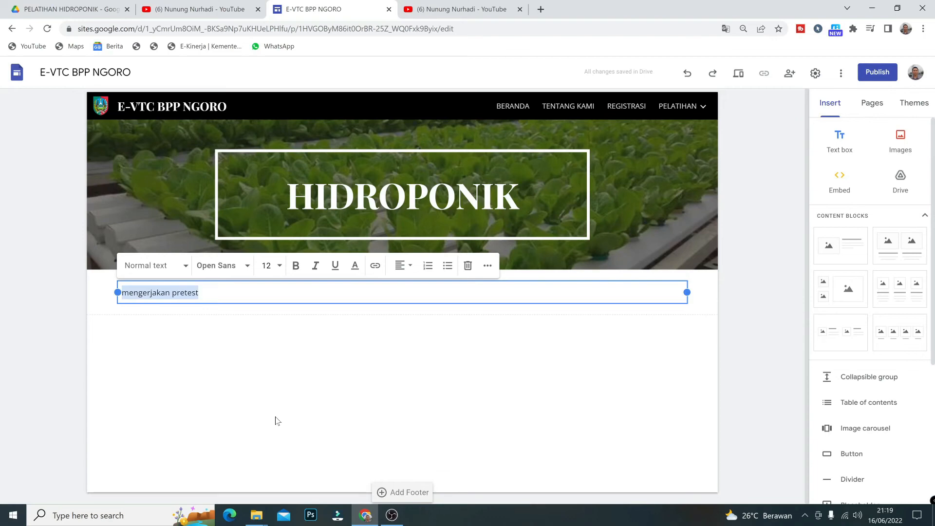
type("MENGE")
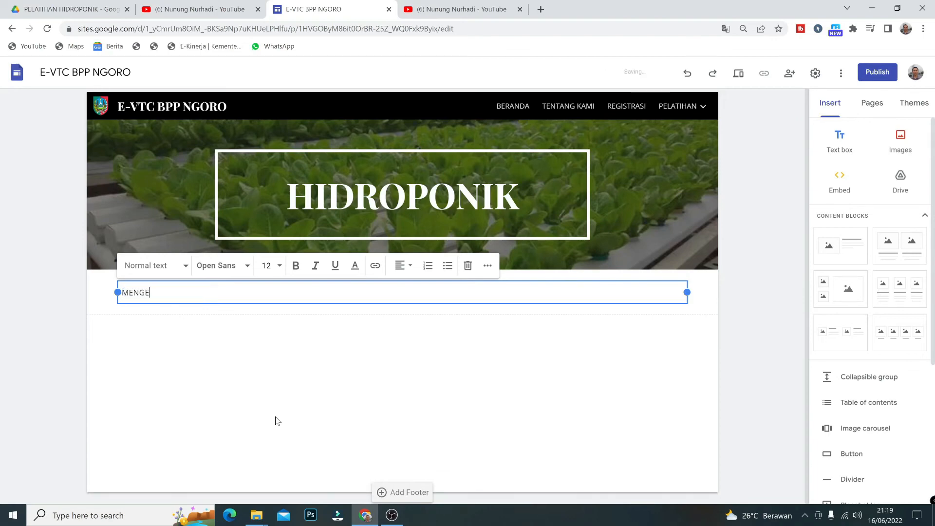
type("RJAKAN PRETEST")
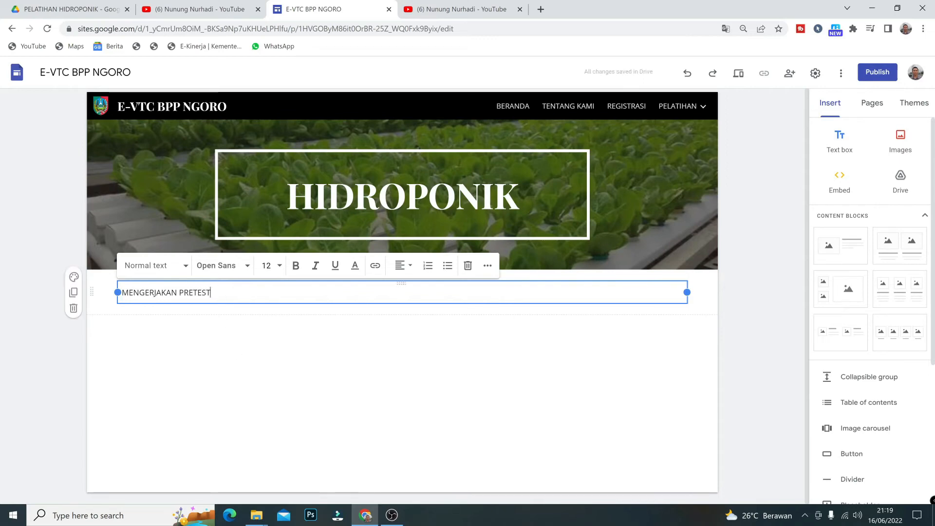
- Format the MENGERJAKAN PRETEST text in Playfair Display Bold at size 18
left_click_drag(211, 292, 121, 295)
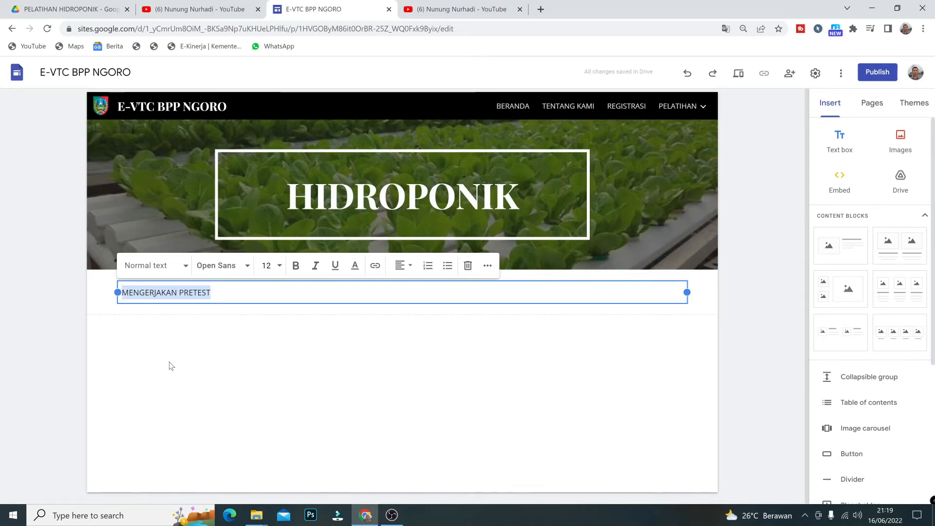
left_click(247, 268)
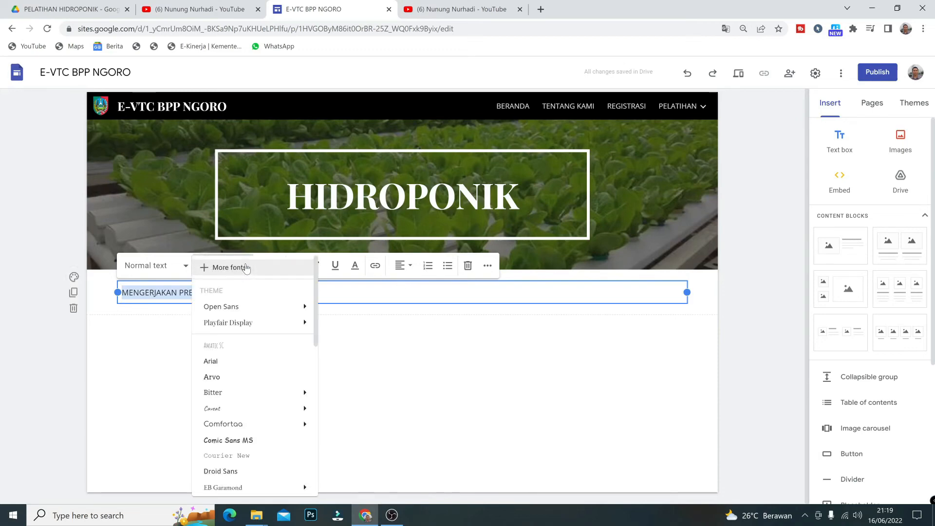
mouse_move(240, 323)
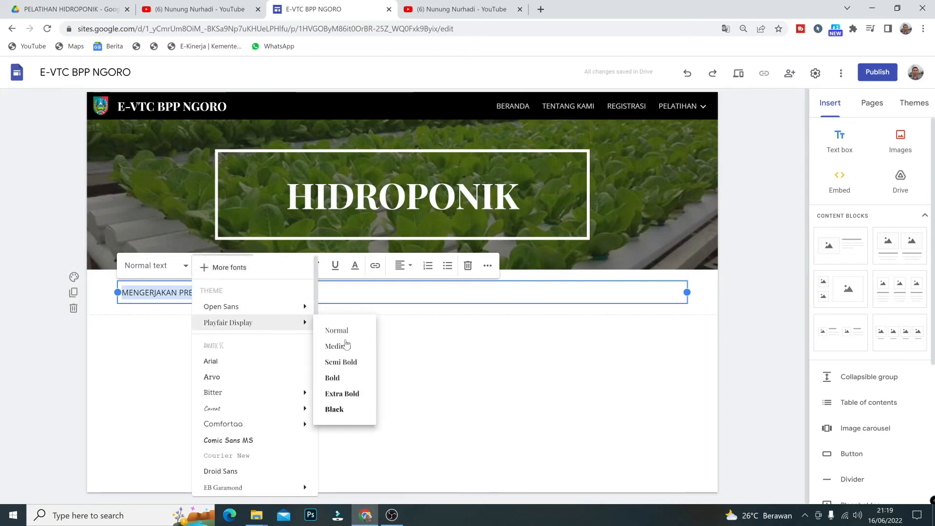
left_click(336, 378)
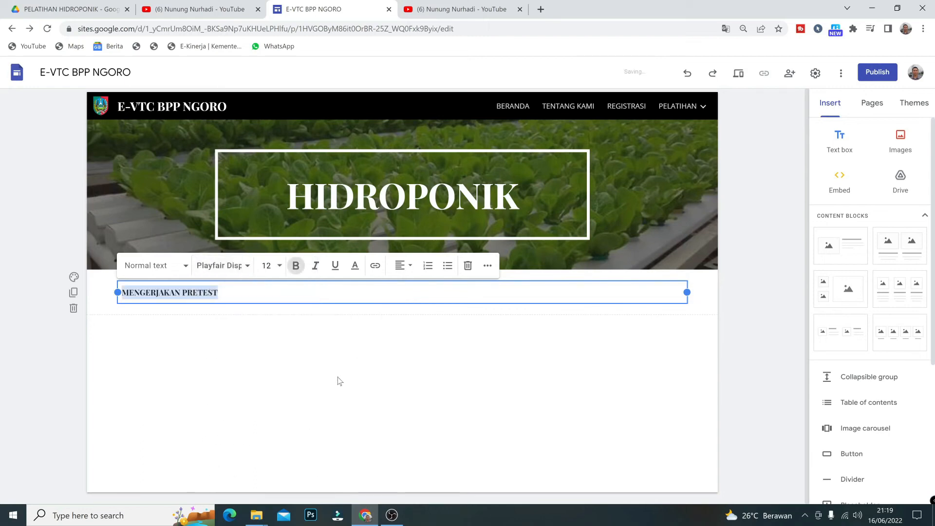
left_click(279, 266)
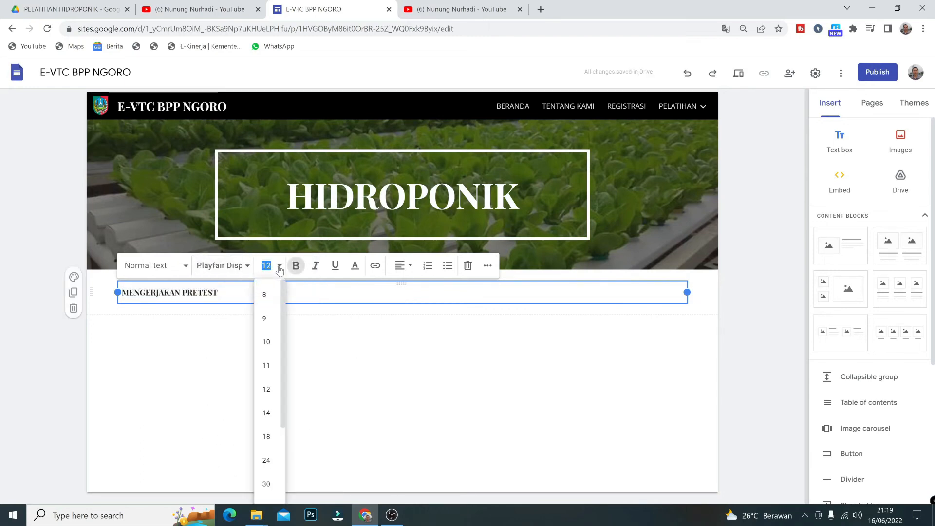
left_click(267, 437)
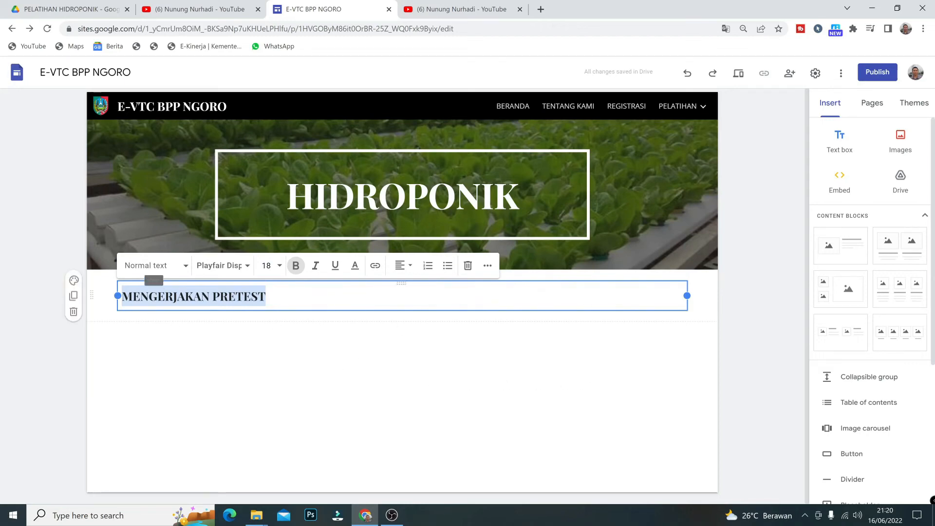
- Duplicate the MENGERJAKAN PRETEST section and change the copy's text to "PETUNJUK UMUM"
left_click(74, 298)
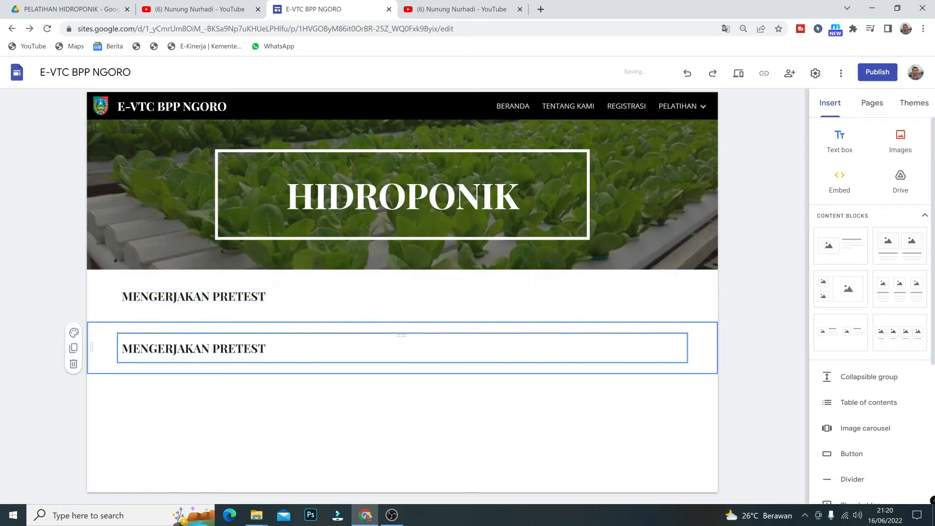
left_click(266, 348)
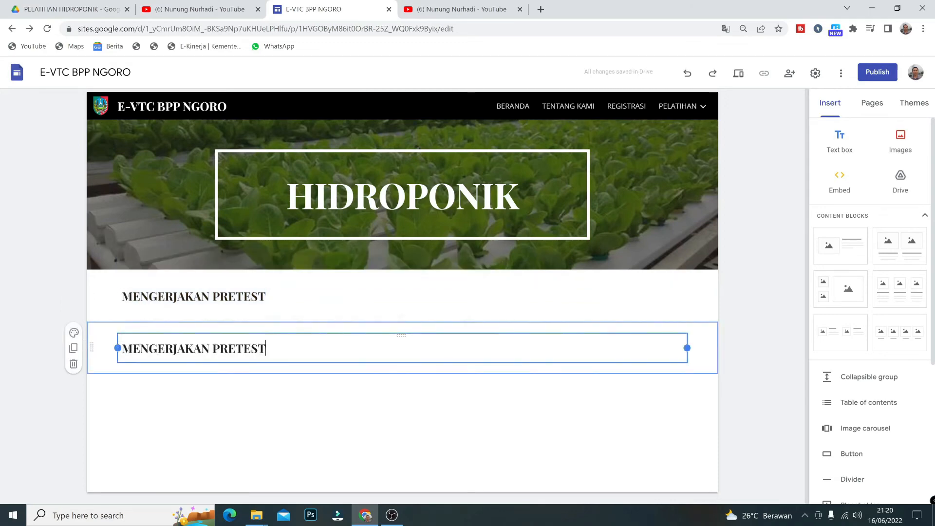
left_click_drag(266, 348, 121, 348)
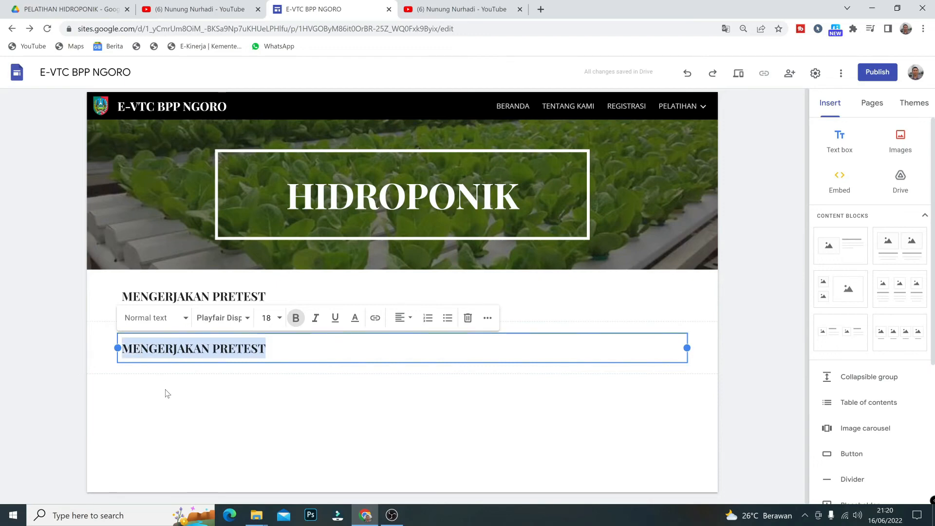
type("PETUNJUK UMUM")
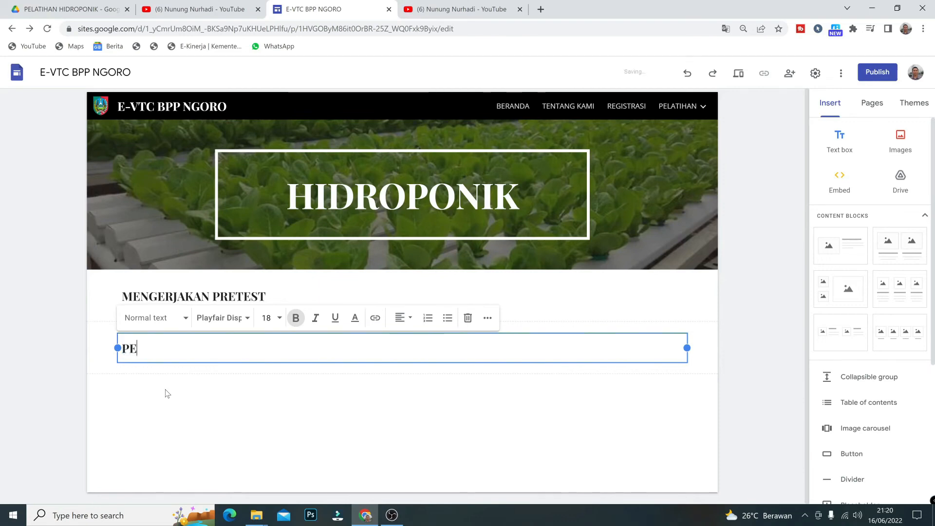
left_click(195, 382)
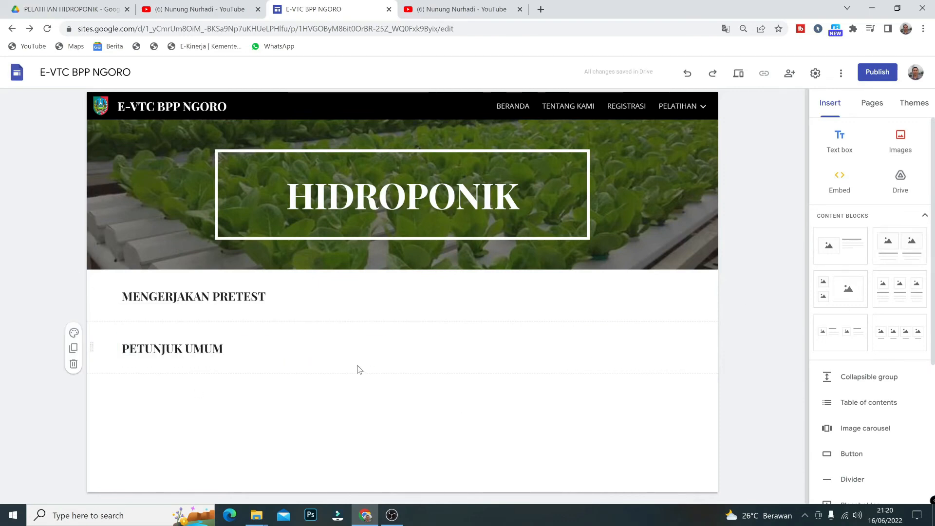
- Add a text box below PETUNJUK UMUM with the opening line "Dalam pelatihan ini kami membagi pembelajaran menjadi 2 yaitu:"
left_click(212, 348)
left_click(839, 142)
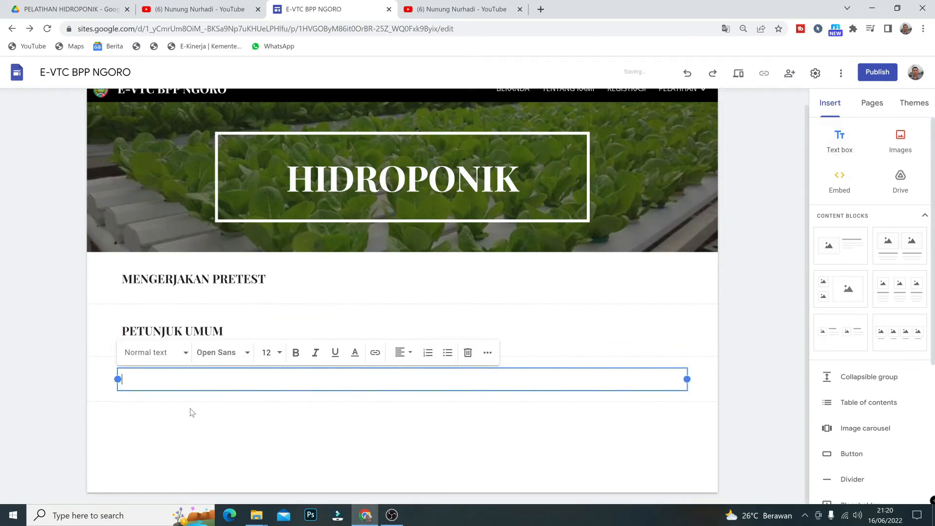
type("Dalam pelatihan ini kami membagi pembelajaran menjadi 2 yaitu:")
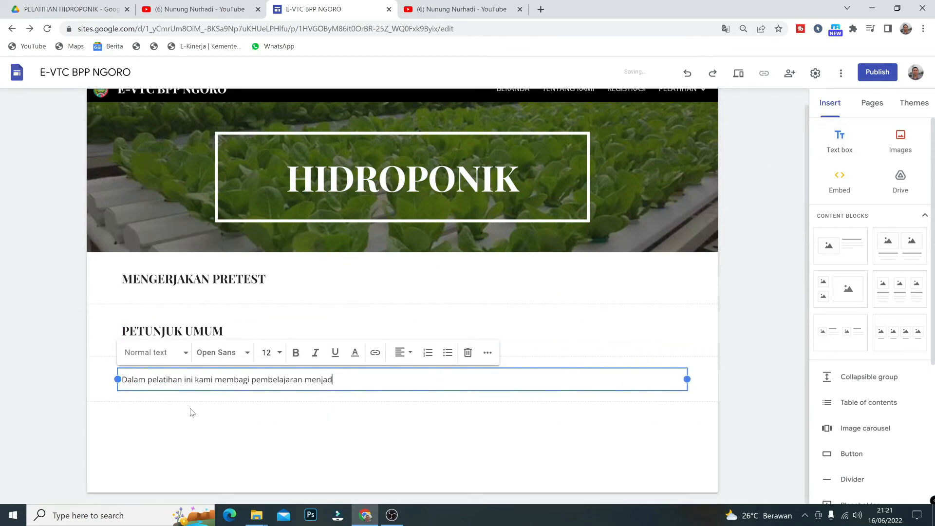
- Add numbered item 1, "Pembelajaran mandiri", in Indonesian, asking participants to study the provided materials and videos in order and note parts needing explanation
key("Return")
type("1. Pembelajaran mandiri, peserta diharapkan mempelajari bahan yang")
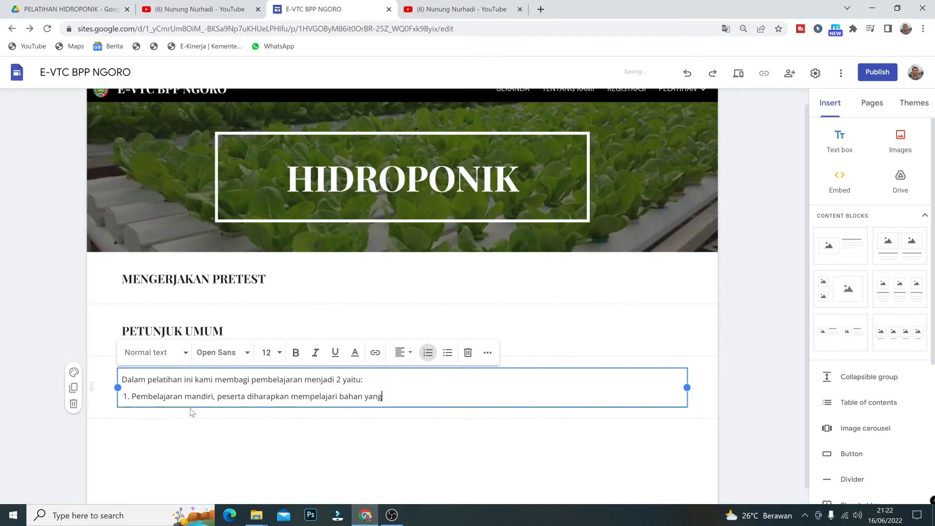
type(" telah disediakan, diantaranya berupa bahan ajar/bacaan, bahan tayang dan video sesuai uru")
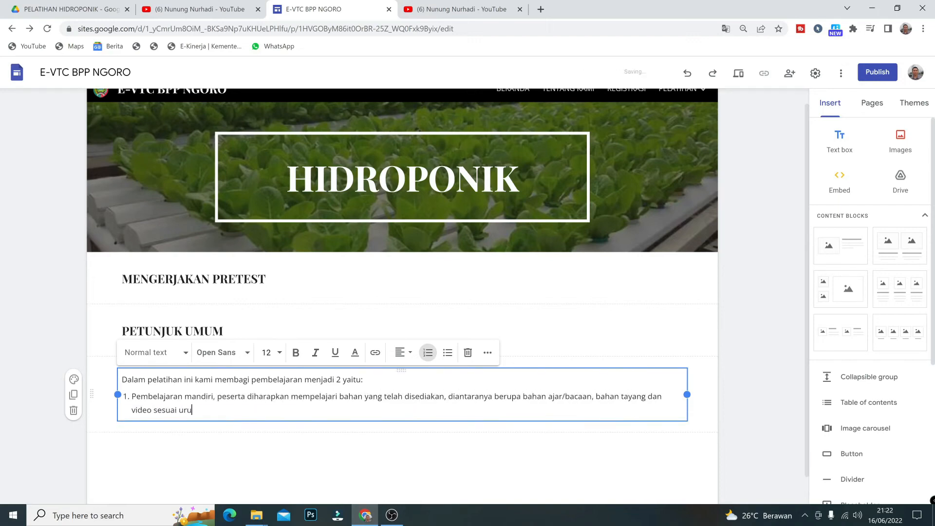
type("tan materi dan nomor bahan pembelajaran. Siapkan alat tulis dan catat bagian penting yang masih perlu mendapatkan penjelasan")
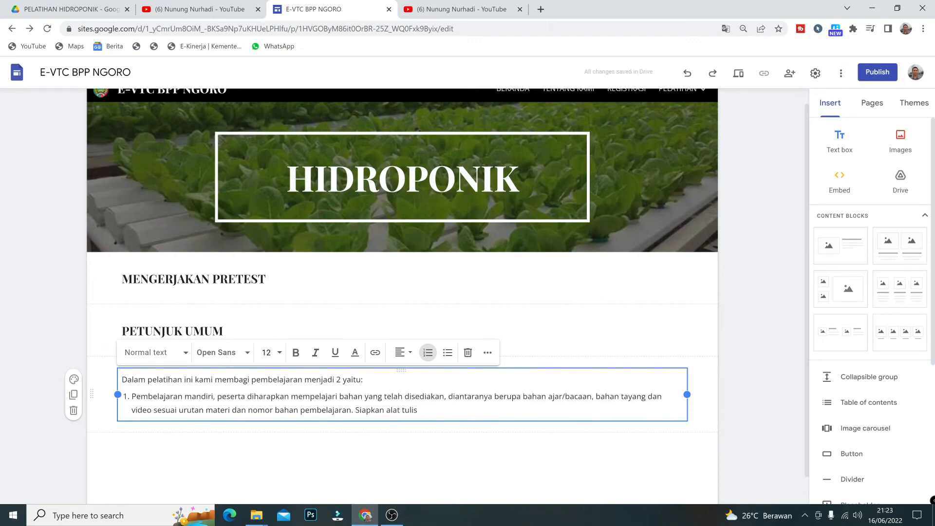
- Add numbered item 2, "Pembelajaran tatap muka/Zoom", in Indonesian, asking participants to raise questions from their notes and on points not explained in the materials
key("Return")
type("Pembelajaran tatap muka/Zoom, Peserta di")
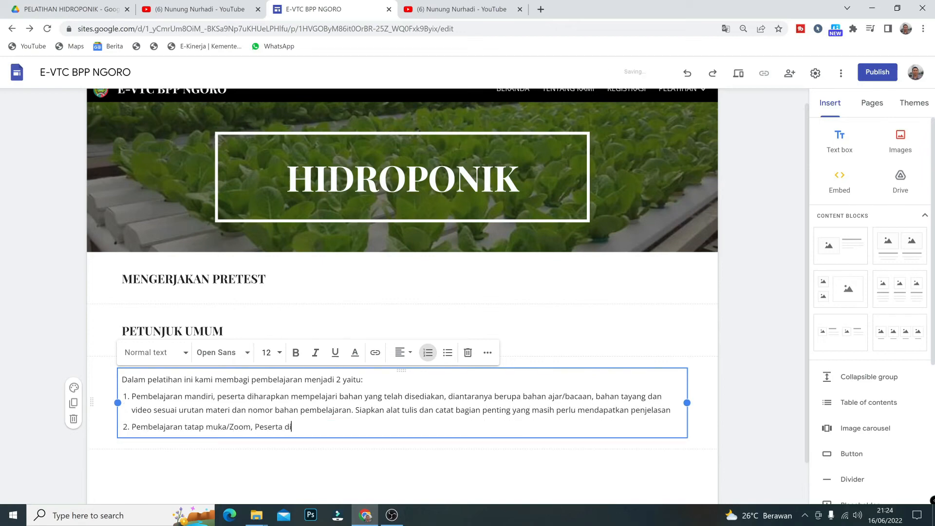
type("harapkan dapat bertanya sesuai hasil catatan dan hal lain yang belum dijelaskan dalam tayan")
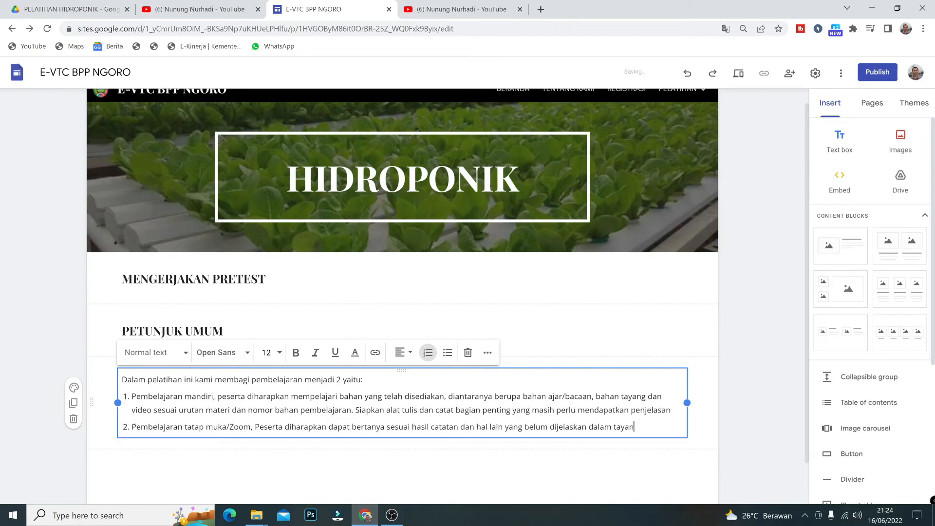
type("gan sesuai dengan materi yang sedang dilakukan tatap muka.")
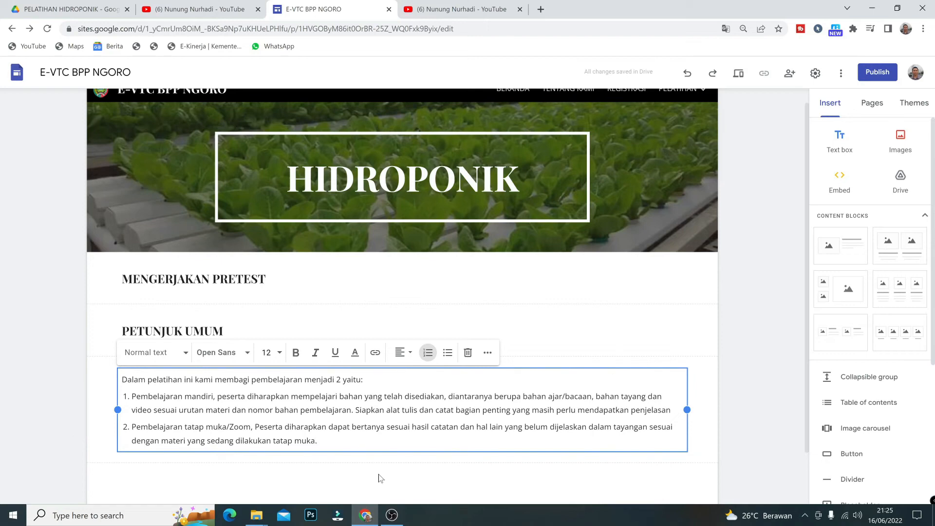
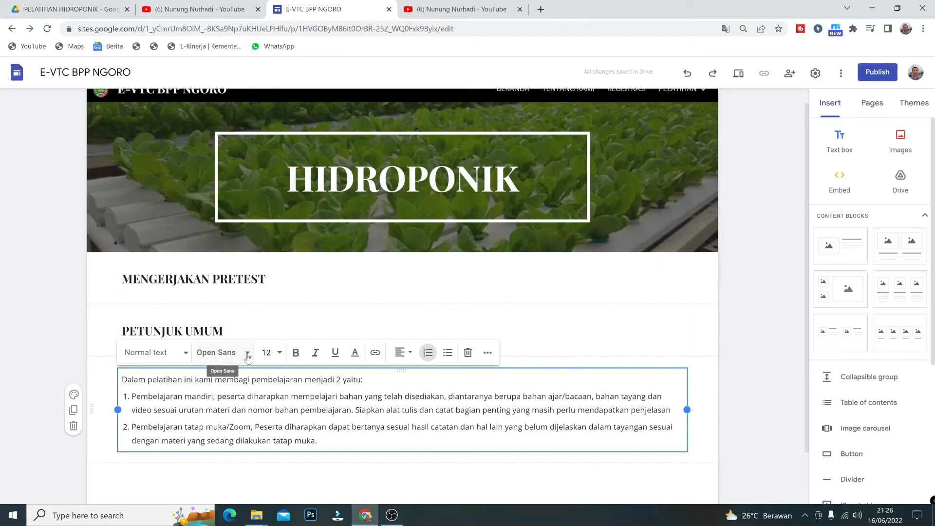
- Duplicate the MENGERJAKAN PRETEST section and move the copy below the numbered instructions text
scroll(247, 357, "down", 1)
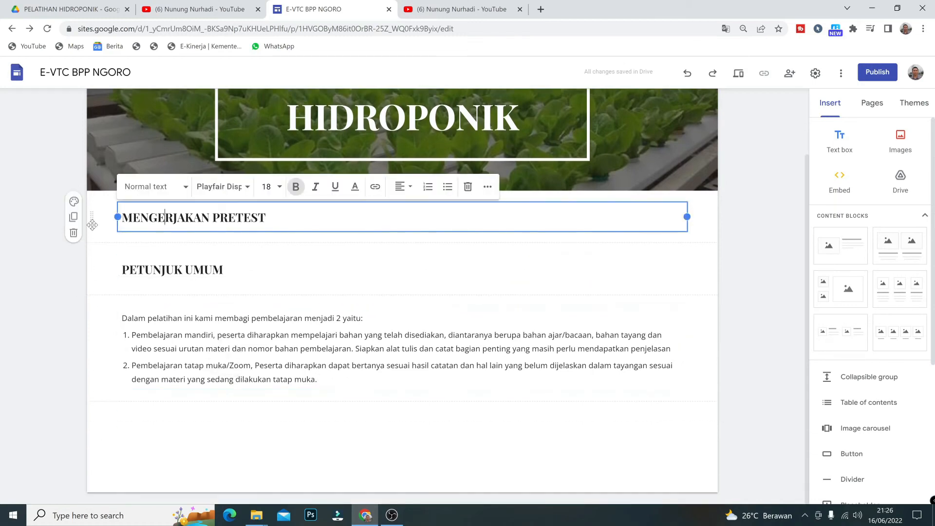
left_click(73, 217)
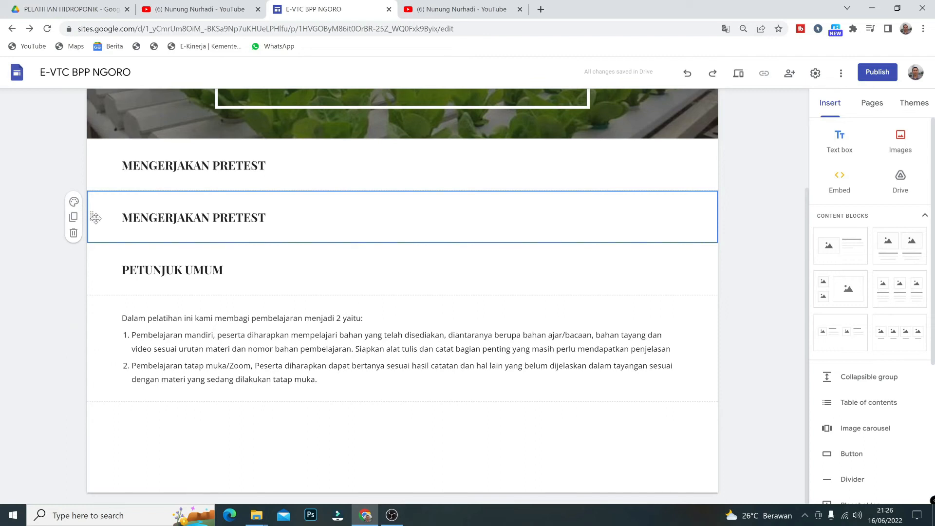
left_click_drag(89, 218, 95, 432)
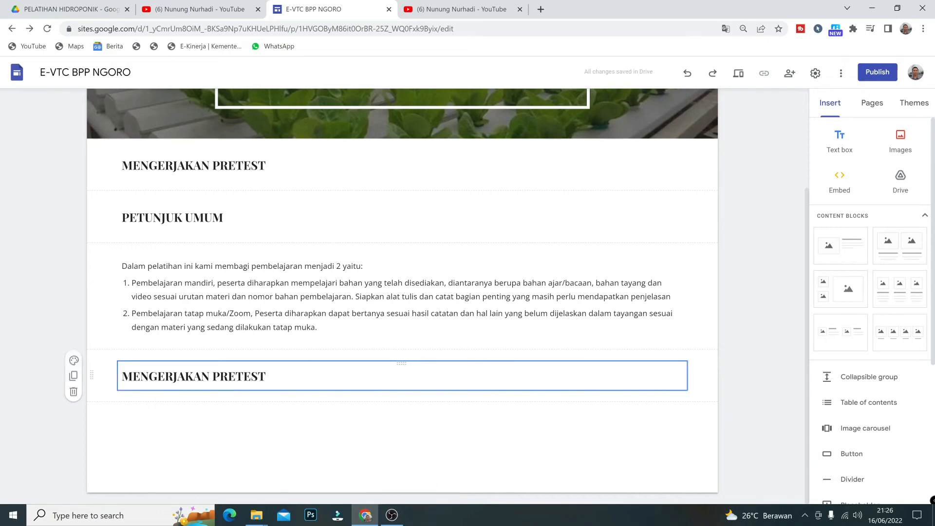
- Retitle the copied heading below the instructions as "MATERI I MENERAPKAN KETENTUAN KESELAMATAN DAN KESEHATAN KERJA"
left_click(267, 376)
key("ctrl+BackSpace")
key("ctrl+BackSpace")
type("MATERI I MENERAPKAN KETENTUAN KESELAMATAN DAN KESEHATAN KERY")
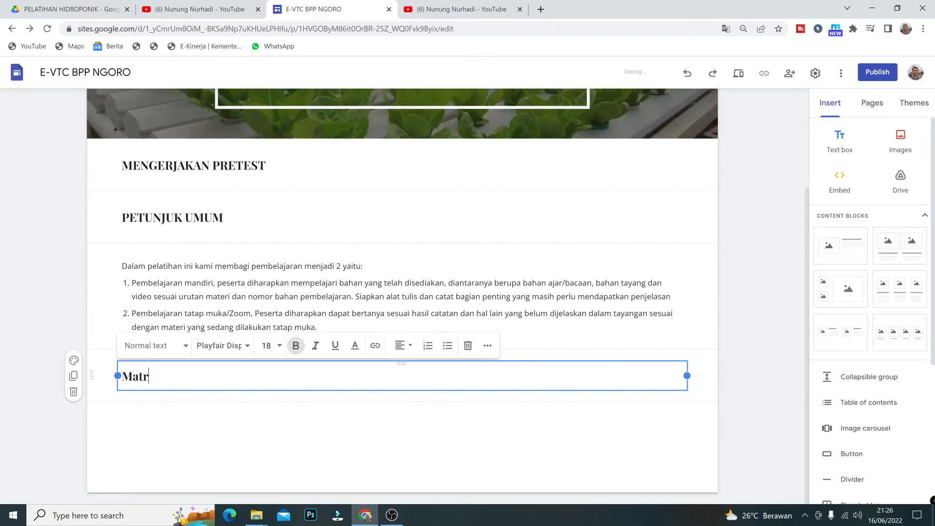
key("BackSpace")
type("JA")
- Duplicate the MATERI I section and retitle the copy "MATERI 2 MEMBINA LINGKUNGAN KERJA"
left_click(73, 376)
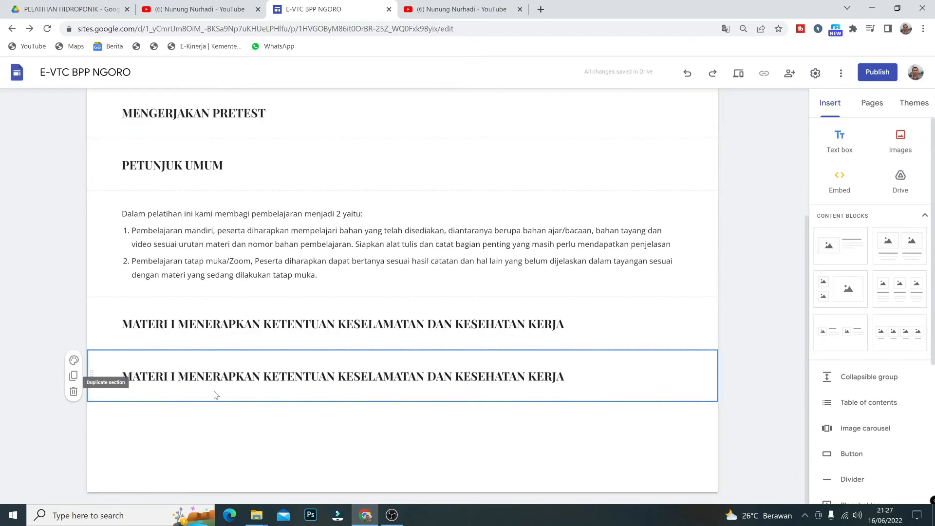
double_click(173, 377)
type("2")
left_click_drag(180, 377, 566, 376)
type("MEMBINA LINGKUNGAN KERJA")
- Add two more duplicated heading sections titled "MATERI 3 MENGGUNAKAN BAHAN KIMIA DALAM PENGAWASAN" and "MATERI 4 MENANAM TANAMAN HORTIKULTURA"
left_click(73, 376)
left_click_drag(170, 377, 359, 376)
type("3 MENGGUNAKAN BAHAN KIMIA DALAM PENGAWASAN")
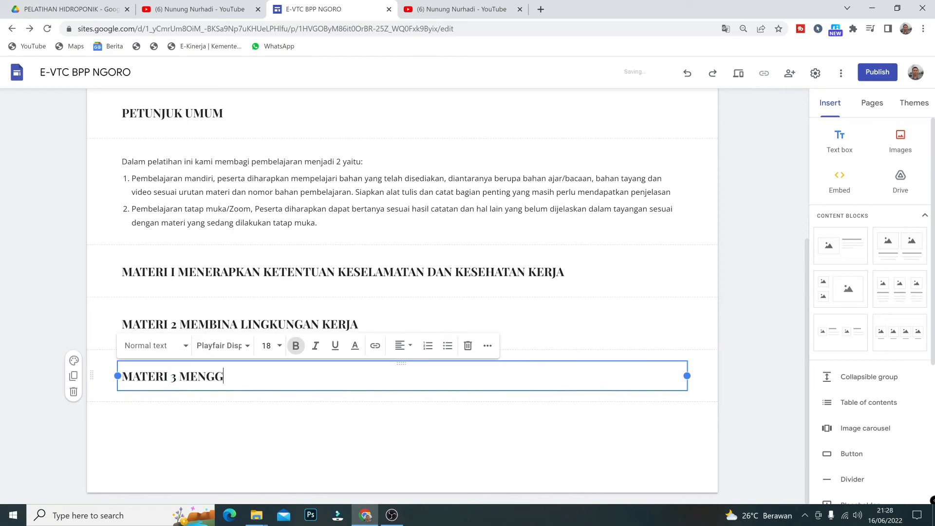
left_click(73, 376)
left_click_drag(170, 377, 484, 376)
type("4 MENANAM TANAMAN HORTIKULTURA")
- Duplicate the MATERI 4 section and retitle the copy "MATERI 5 MELAKUKAN TINDAKAN PERAWATAN DAN PENGENDALIAN HAMA DAN PENYAKIT"
left_click(74, 376)
left_click_drag(170, 376, 399, 377)
key("BackSpace")
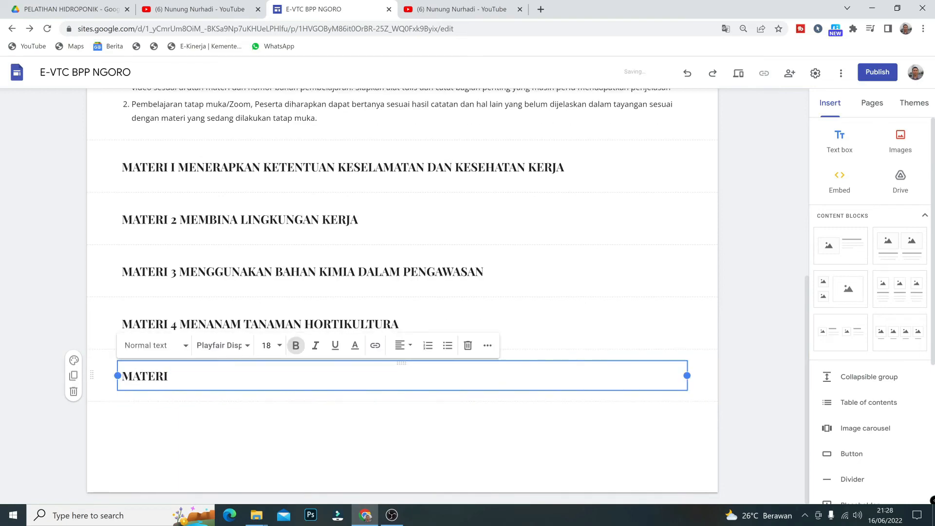
type("5 MELAKUKAN TINDAKAN PERAWATAN DAN PENGENDALIAN HAMA DAN PENYAKIT")
- Duplicate the MATERI 5 section and retitle the copy "MATERI 6 MEMANEN HASIL TANAMAN DAN MELAKUKAN PENANGANAN HASIL PANEN"
left_click(73, 376)
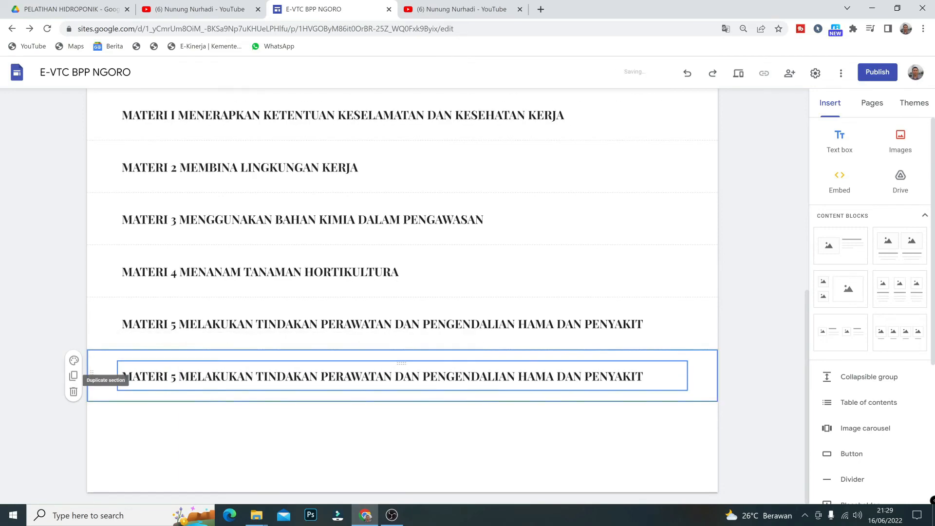
left_click_drag(170, 376, 643, 376)
type("6 MELAKUKAN")
key("BackSpace")
key("BackSpace")
key("BackSpace")
key("BackSpace")
key("BackSpace")
key("BackSpace")
key("BackSpace")
type("MANEN HASIL TANAMAN DAN MELAKUKAN PENANGANAN HASIL PANEN")
left_click(481, 377)
type("N")
- Duplicate the MATERI 6 section and retitle the copy "MATERI 7 MENGGUNAKAN PERALATAN TANGAN DAN MENGOPERASIONALKAN PERALATAN BERTENAGA"
left_click(74, 376)
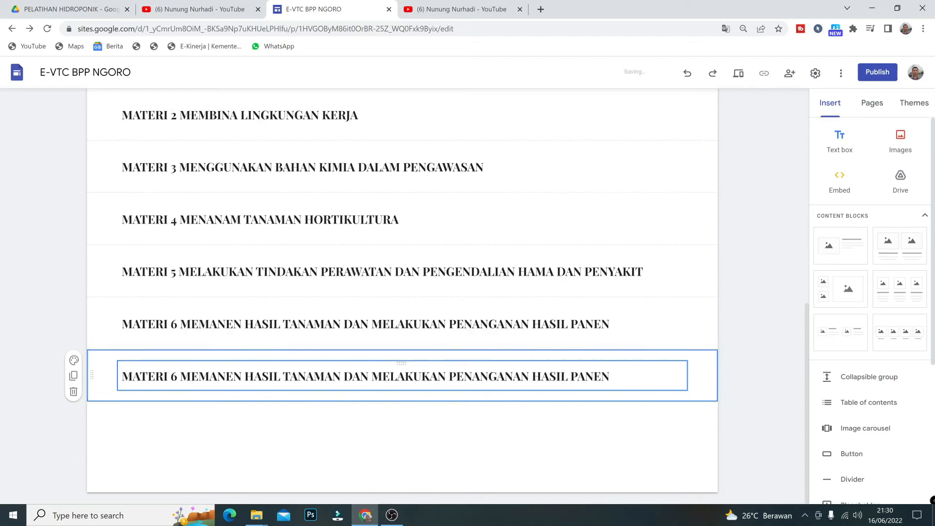
left_click_drag(171, 376, 627, 453)
type("7 MENGGUNAKAN PERALATAN TANGAN DAN MENGOPERASIONALKAN PERALATAN BERTENAGA")
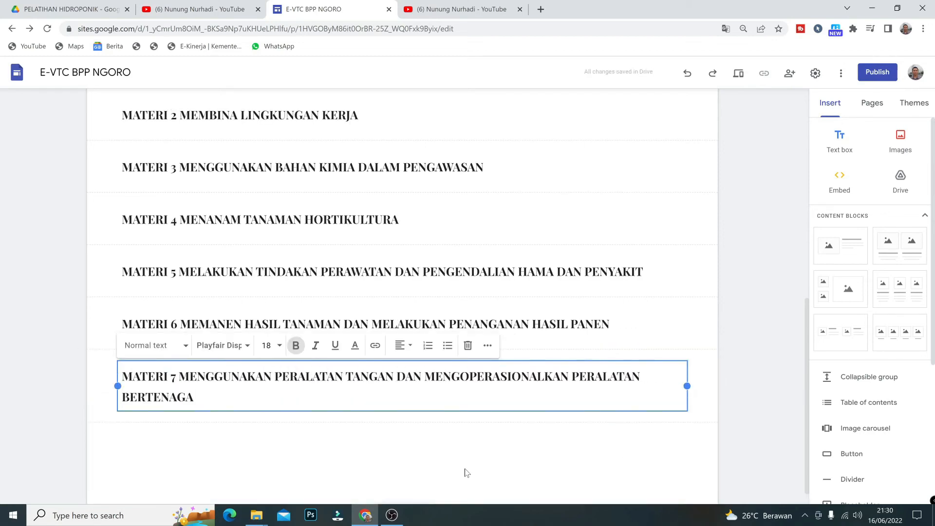
- Duplicate the MATERI 7 section twice and retitle the last copy "PENUGASAN"
left_click(74, 386)
left_click(74, 366)
left_click_drag(122, 355, 194, 376)
type("PENUGASAN")
- Add two duplicated heading sections below PENUGASAN, titled "ABSEN KEHADIRAN" and "MENGERJAKAN POSTTEST"
left_click(74, 376)
left_click_drag(122, 376, 193, 376)
type("ABSEN KEHADIRAN")
left_click(74, 376)
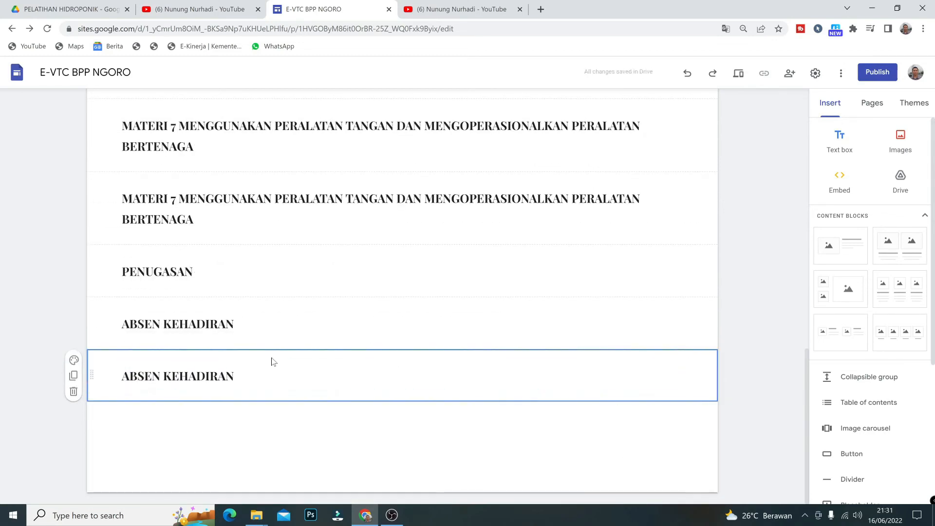
left_click_drag(122, 376, 234, 376)
type("MENGERJAKAN POSTTEST")
- Duplicate the MENGERJAKAN POSTTEST section and retitle the copy "DOWNLOAD SERTIFIKAT"
left_click(73, 376)
left_click_drag(122, 376, 278, 379)
type("DOWNLOAD SERTIFIKAT")
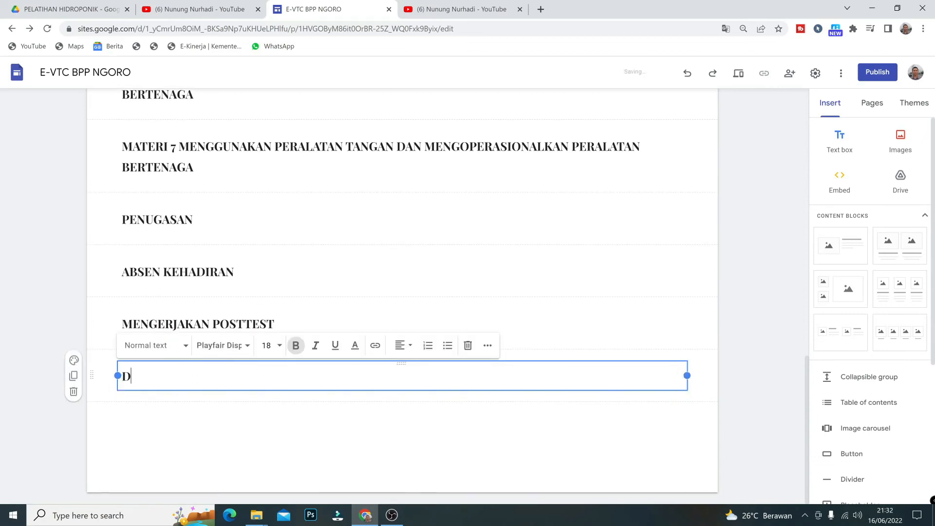
left_click(344, 440)
- Insert a divider below the MENGERJAKAN PRETEST heading and another below the numbered participant instructions
scroll(375, 344, "up", 10)
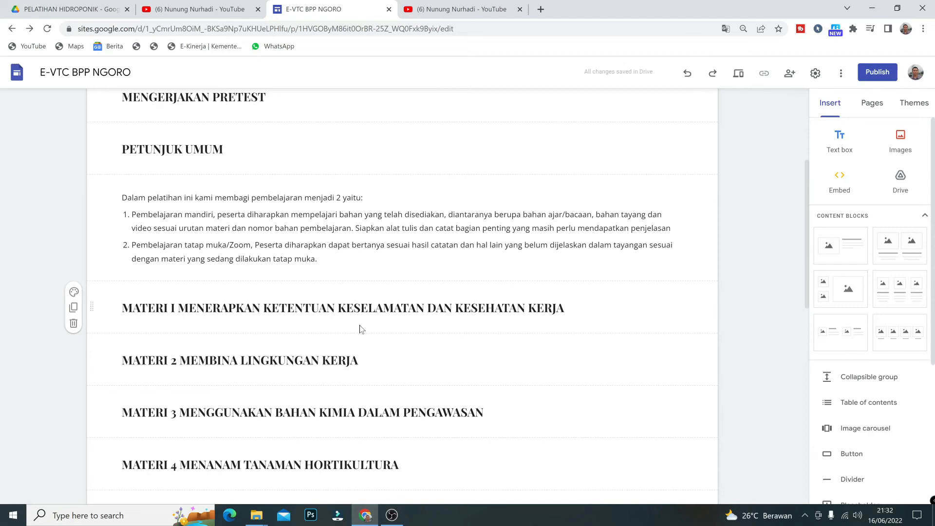
scroll(361, 330, "down", 4)
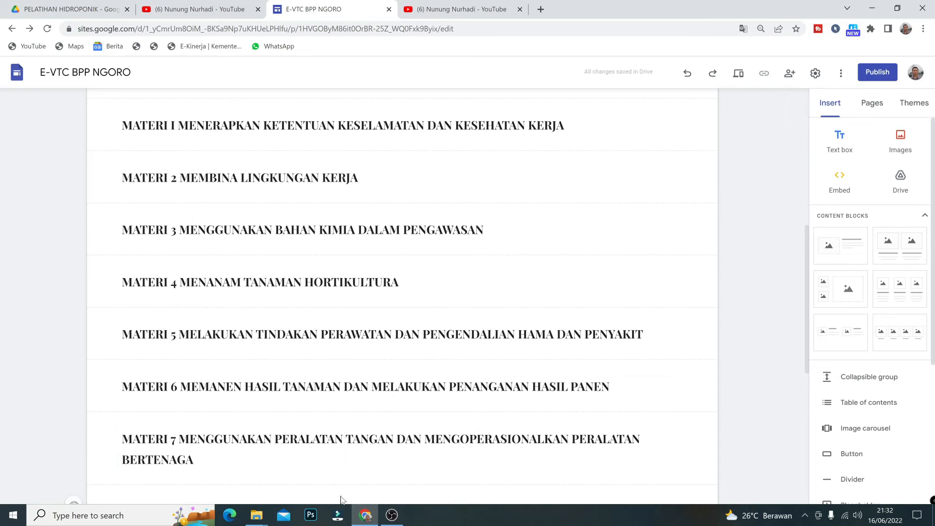
scroll(335, 490, "down", 3)
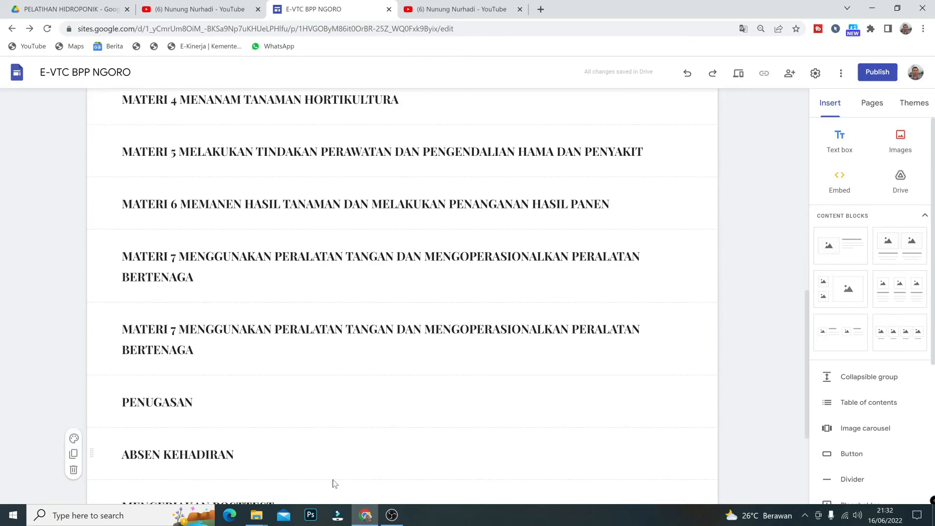
scroll(333, 482, "down", 3)
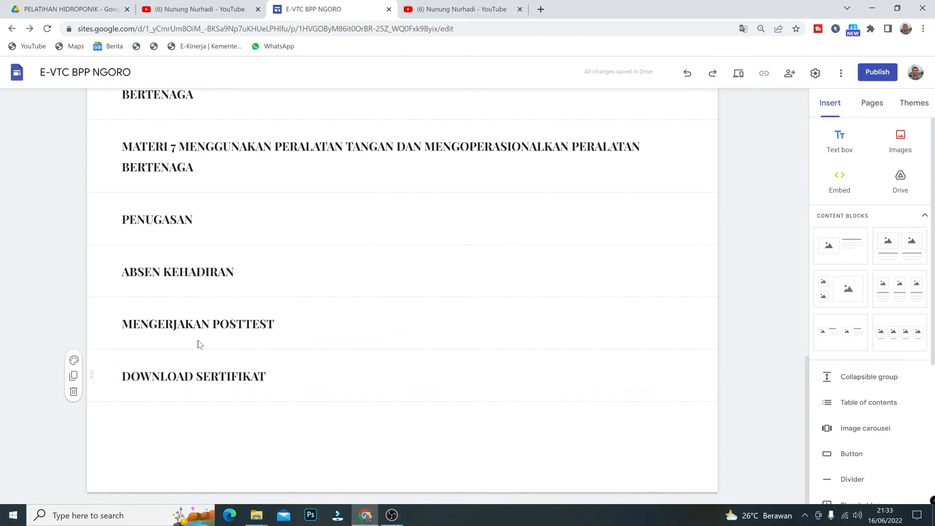
scroll(214, 331, "up", 10)
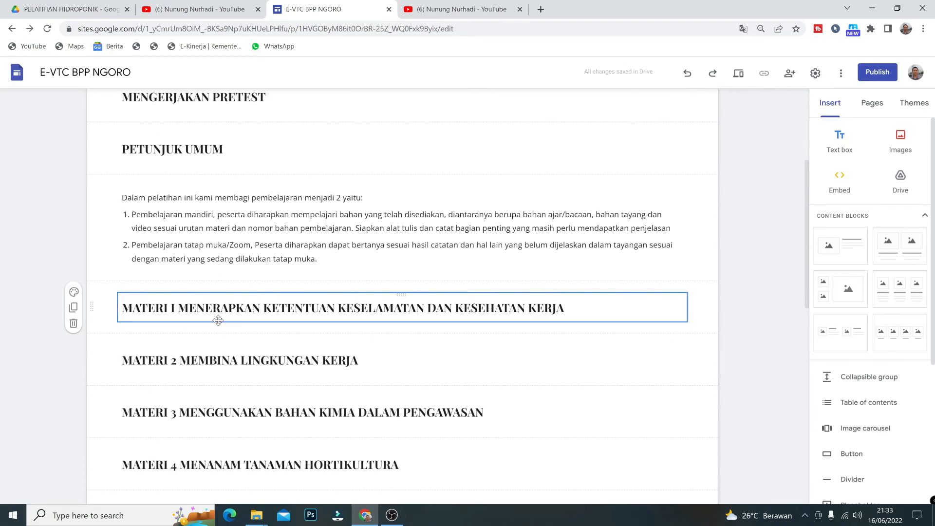
scroll(217, 323, "up", 4)
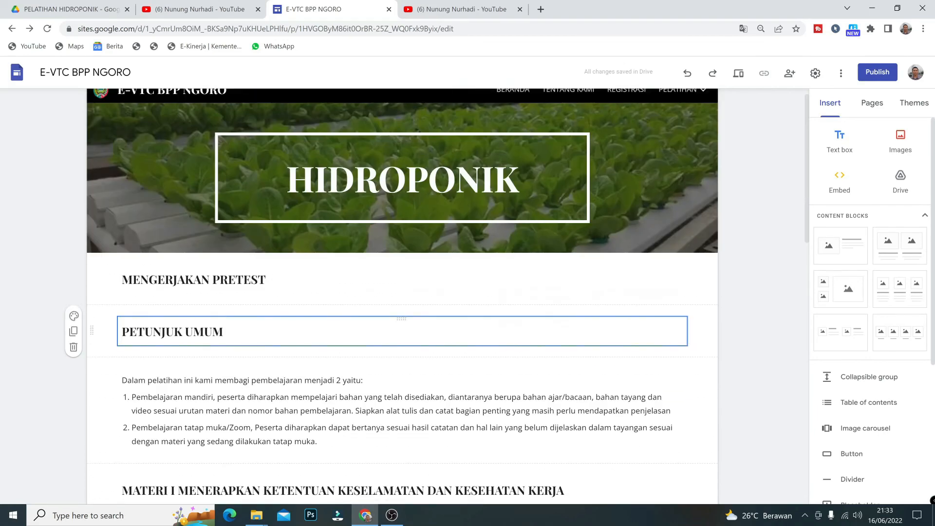
left_click(228, 280)
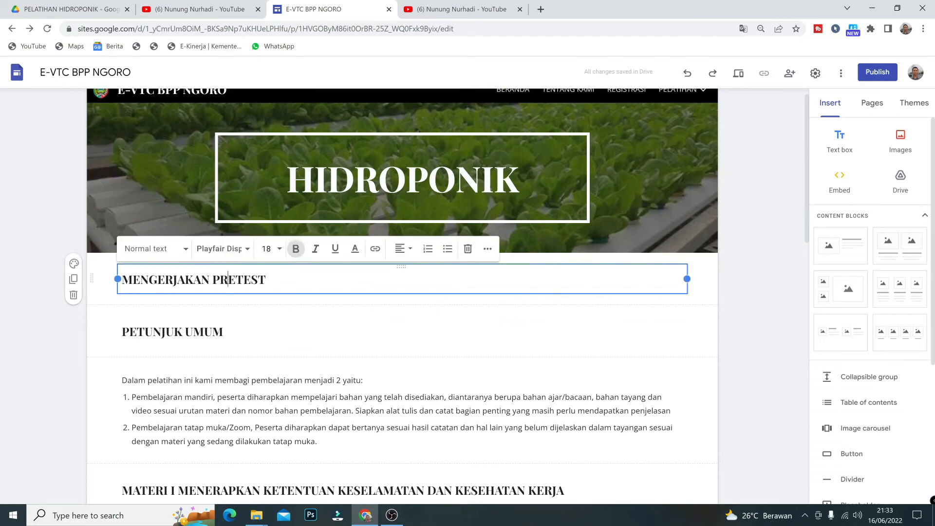
left_click(852, 479)
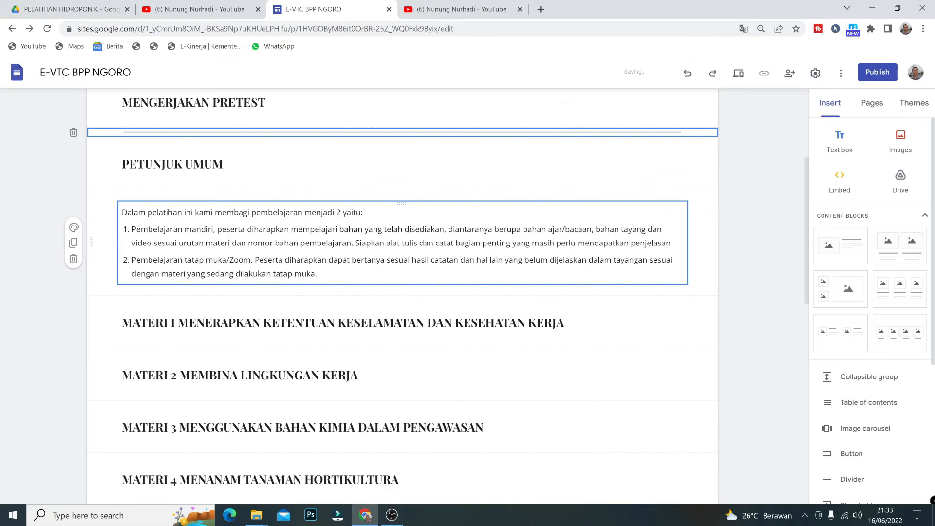
left_click(192, 243)
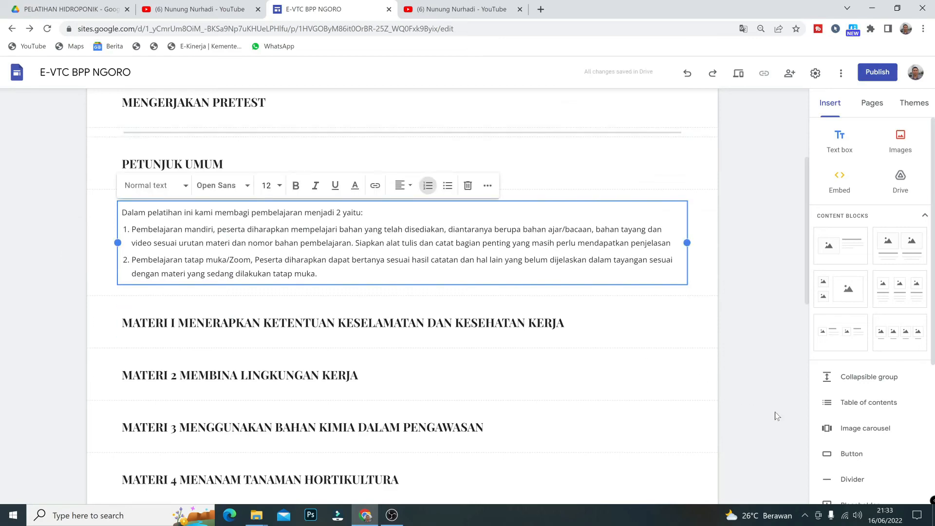
left_click(852, 479)
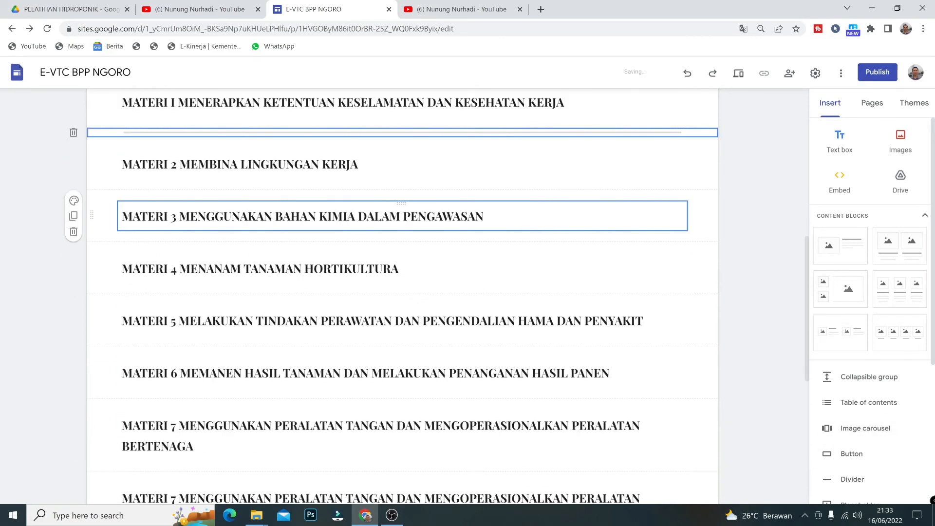
- Insert dividers below the remaining section headings, ending with one below DOWNLOAD SERTIFIKAT
left_click(826, 481)
scroll(402, 292, "down", 4)
left_click(402, 175)
left_click(852, 479)
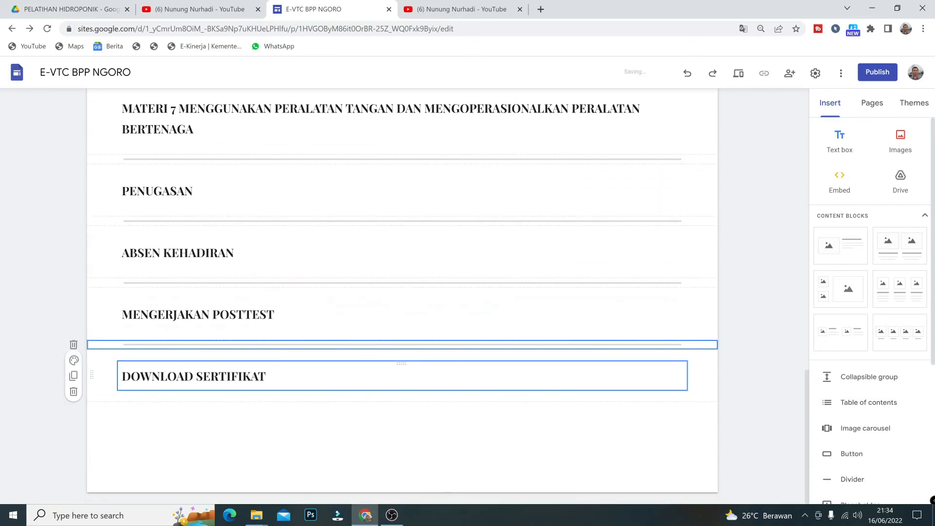
left_click(403, 374)
left_click(852, 479)
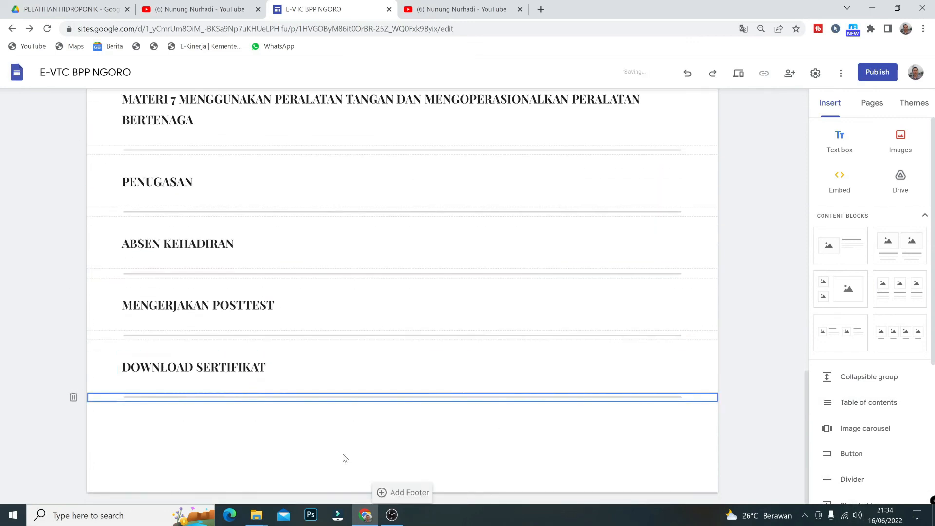
- Insert the content block that places one image placeholder beside a title and text
scroll(363, 474, "up", 3)
scroll(361, 473, "up", 12)
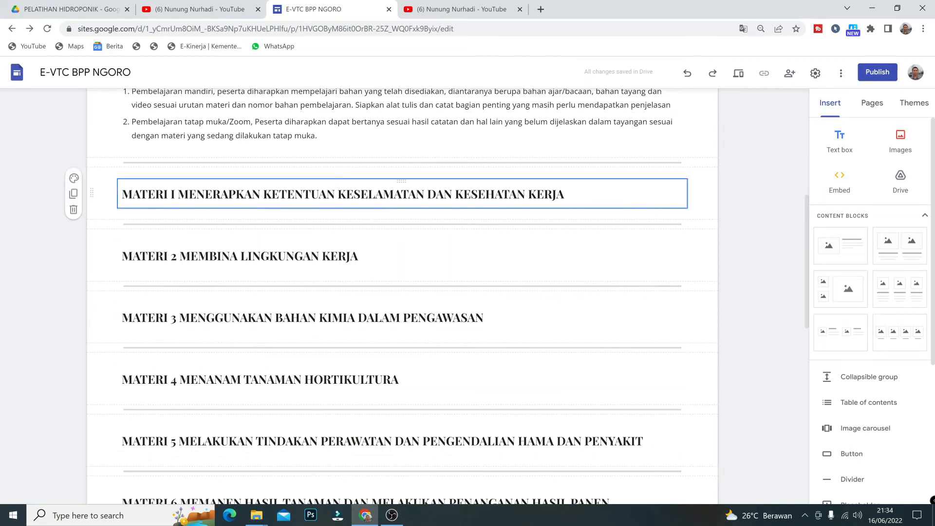
left_click(338, 194)
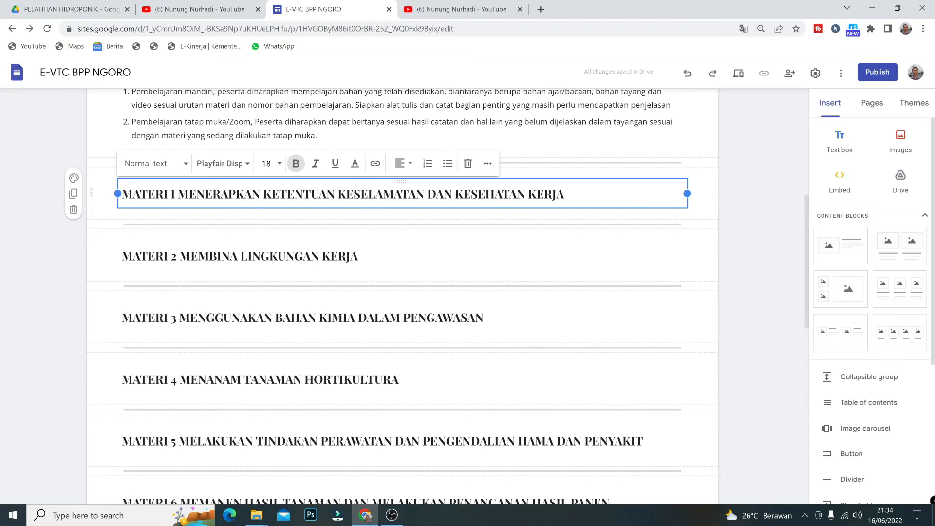
left_click(847, 254)
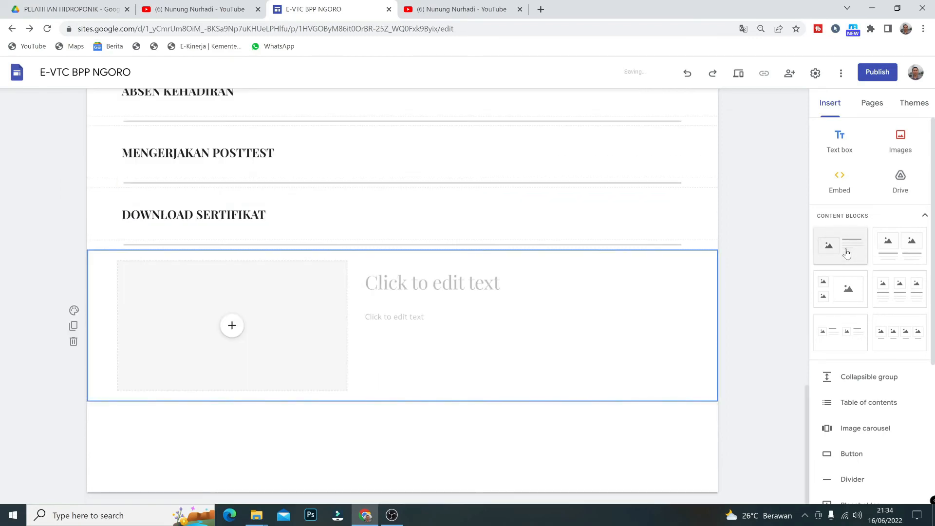
- Fill the block's placeholder with the Keselamatan dan Kesehatan Kerja (K3) PDF from the PELATIHAN HIDROPONIK folder in Google Drive
left_click(231, 326)
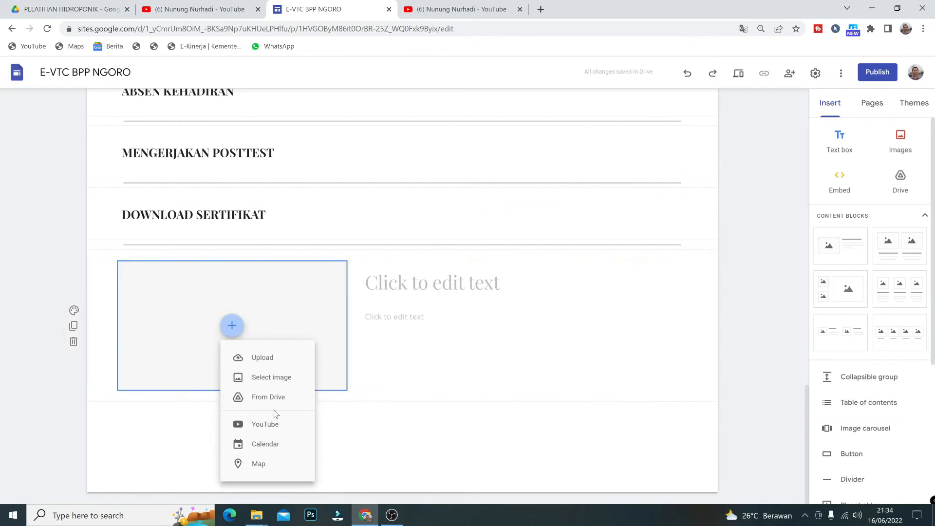
left_click(269, 397)
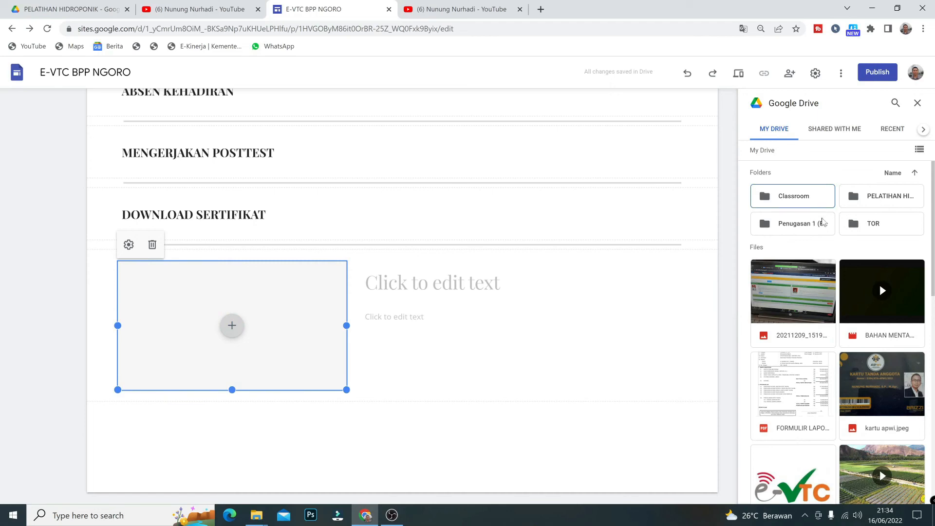
left_click(878, 201)
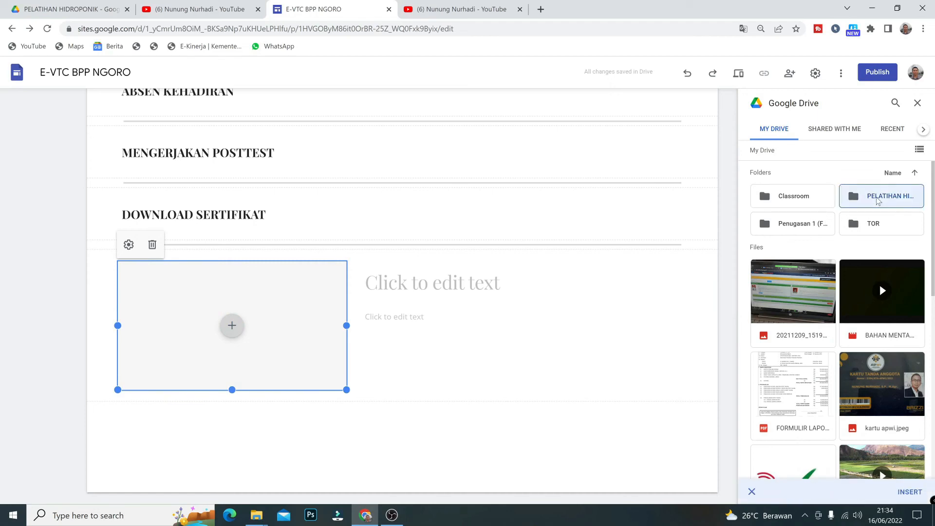
double_click(878, 202)
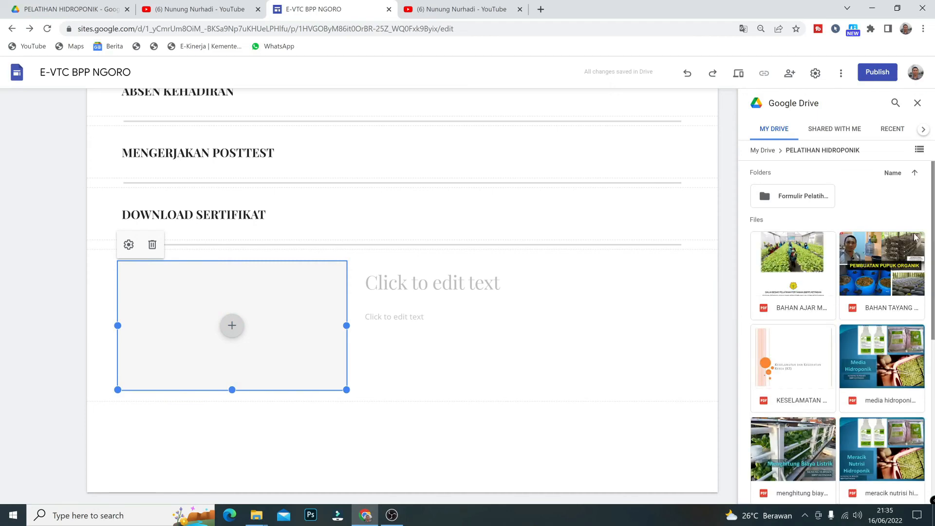
left_click(812, 273)
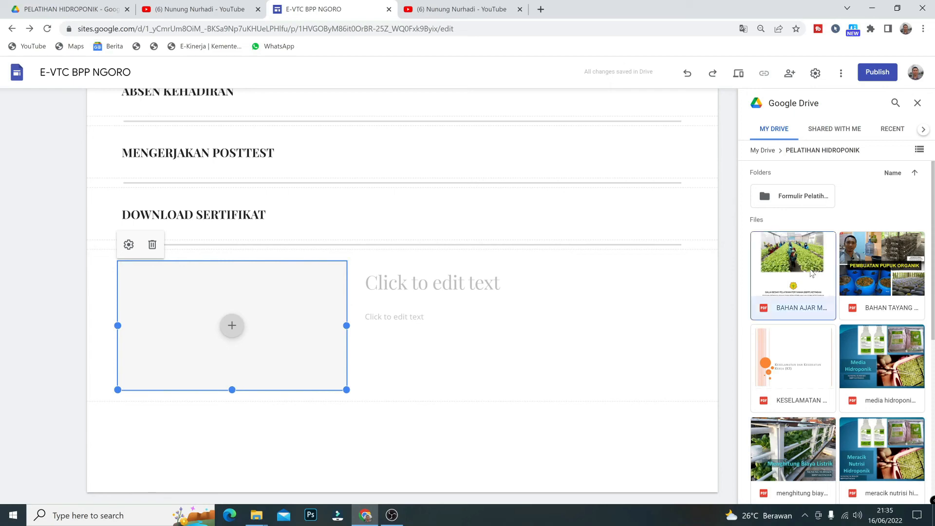
left_click(807, 362)
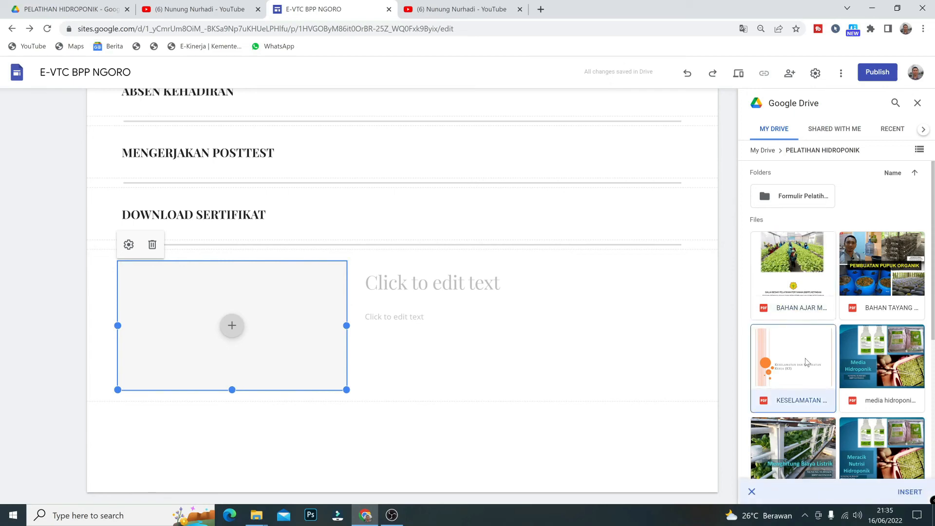
left_click(909, 492)
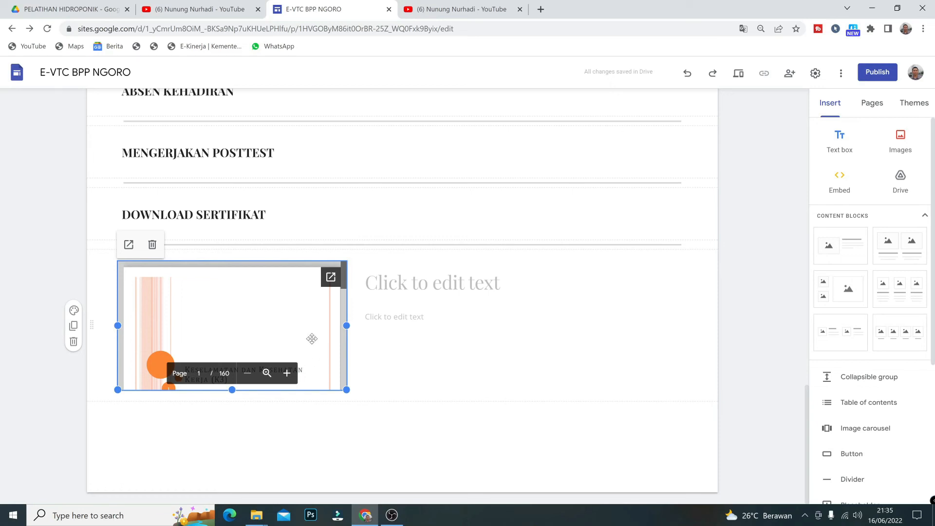
- Enter "PENTINGNYA K3" as the title beside the embedded PDF
left_click_drag(346, 292, 346, 304)
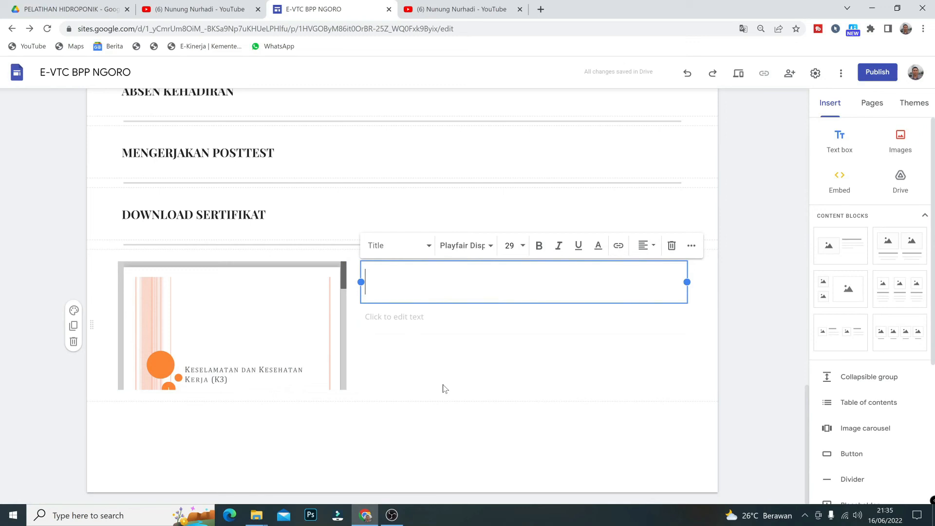
type("pENTINGNYA K3")
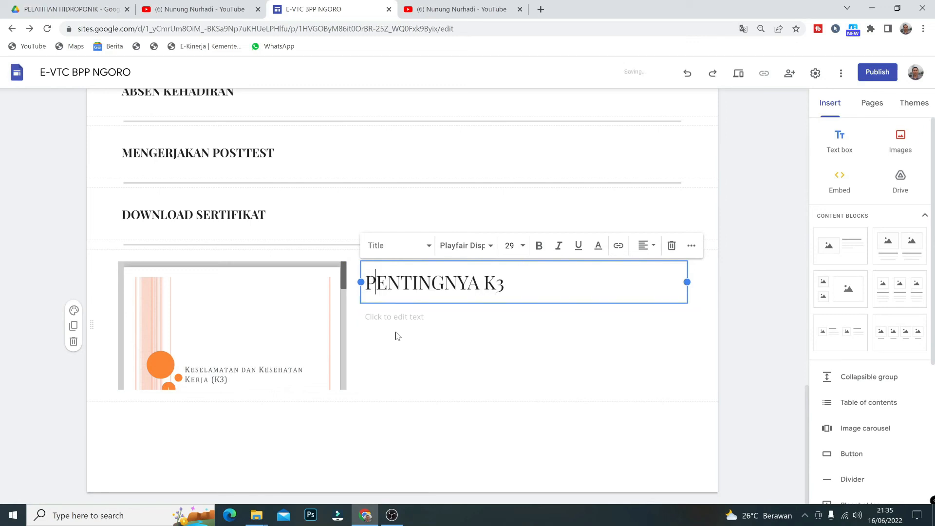
key("Return")
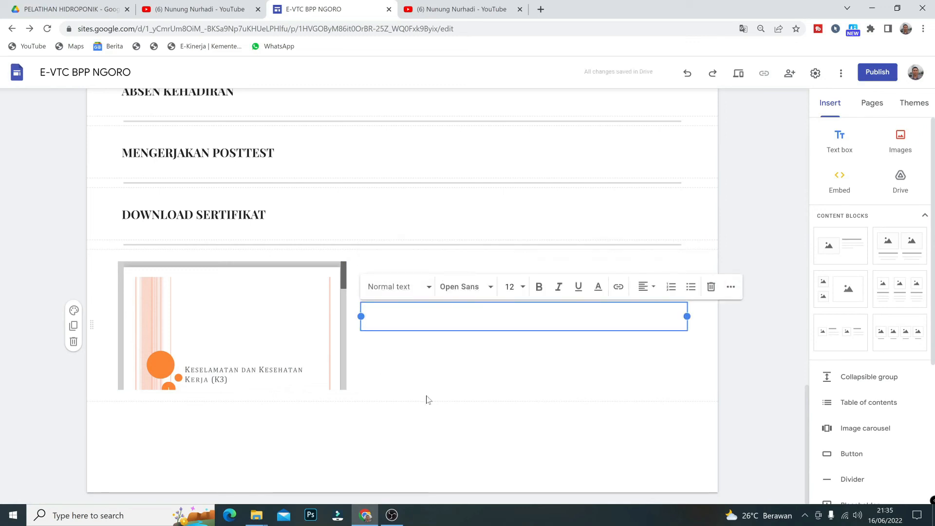
- Enter the block's description "keselamatan dan Kesehatan Kerja adalah sangat penting untuk menjadi perhatian dalam bekerja, baca dan pahami bahan bacaan ini."
type("kES")
key("BackSpace")
key("BackSpace")
type("eselamatan dan Kesehatan Kerja adalah sangat penting untuk menjadi perhatian dalam bekerja, baca dan pahami bahan bacaan ini.")
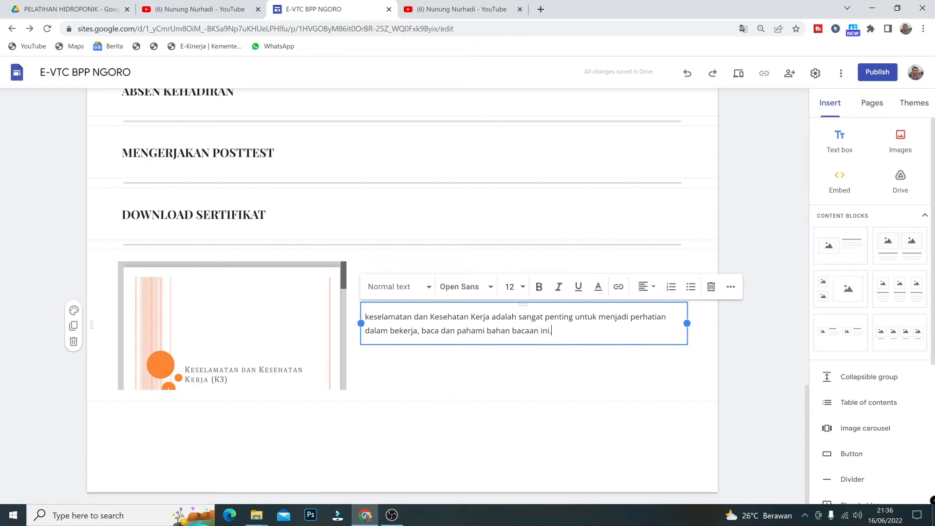
- Move the PENTINGNYA K3 block up the page to sit directly beneath the MATERI I heading
left_click(440, 350)
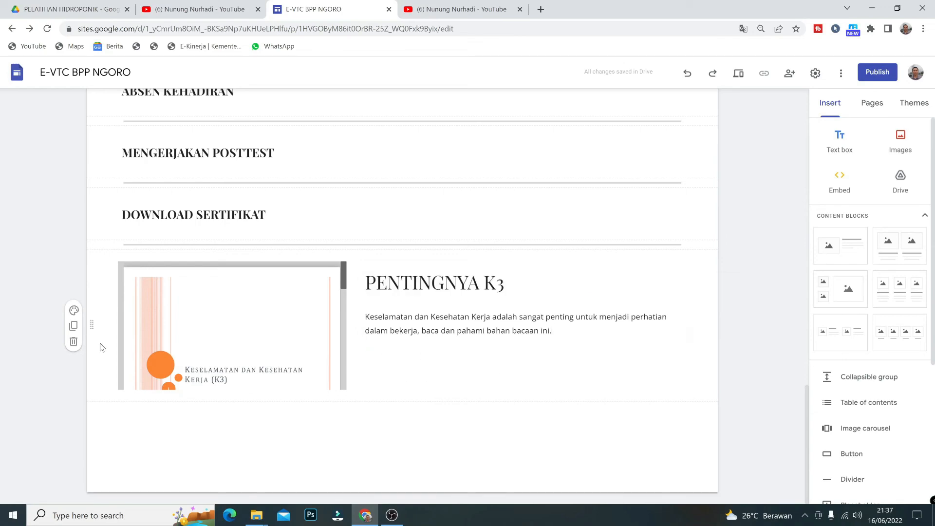
scroll(195, 253, "up", 10)
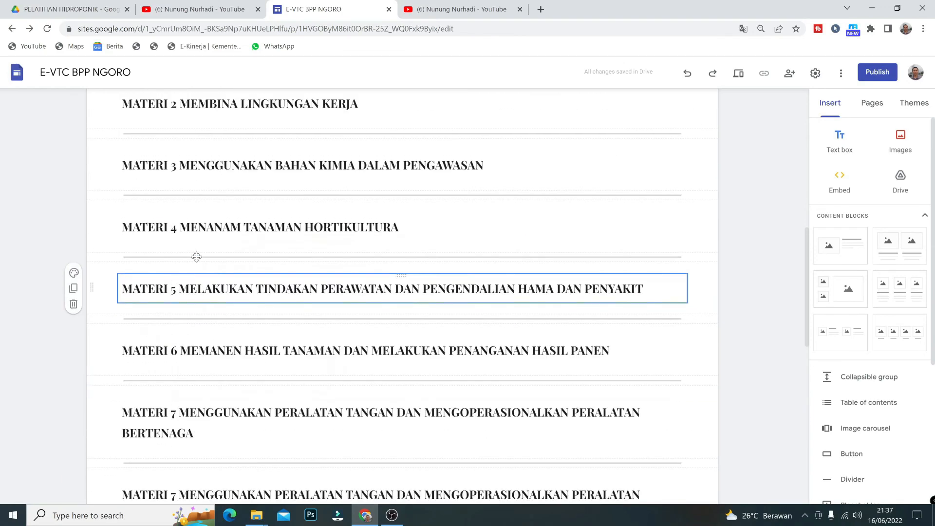
scroll(208, 248, "up", 4)
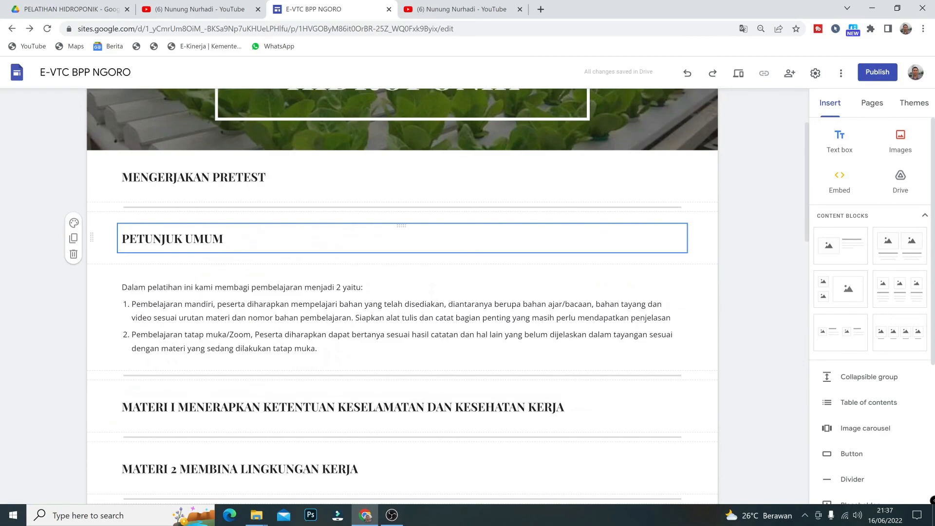
scroll(209, 247, "down", 4)
scroll(238, 365, "down", 11)
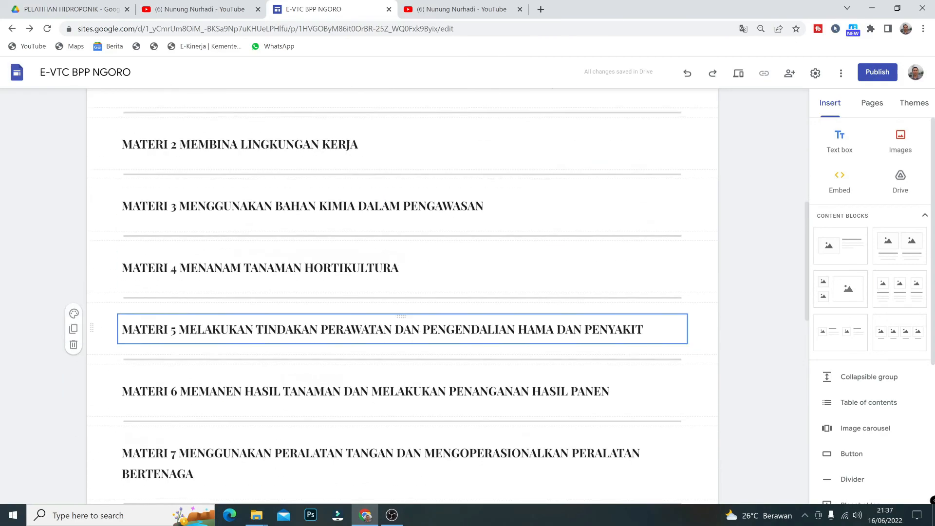
scroll(238, 366, "down", 3)
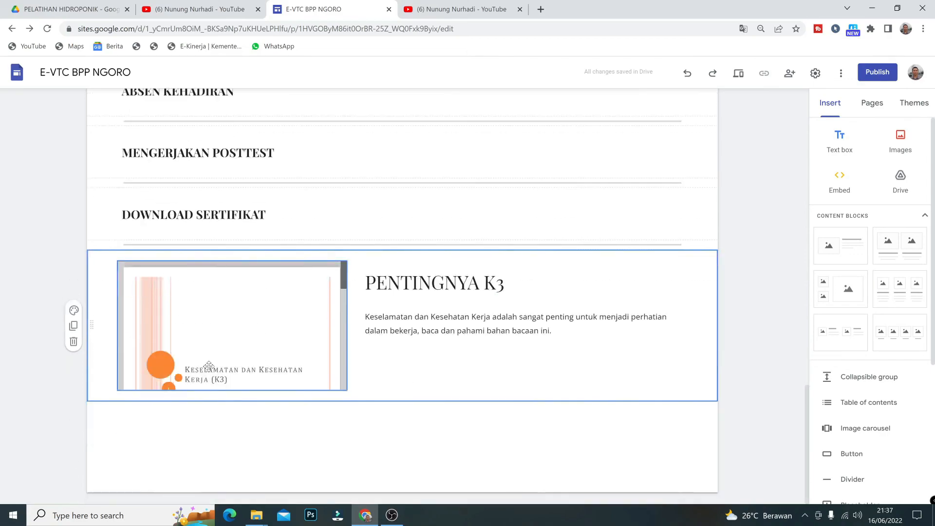
left_click_drag(91, 334, 211, 176)
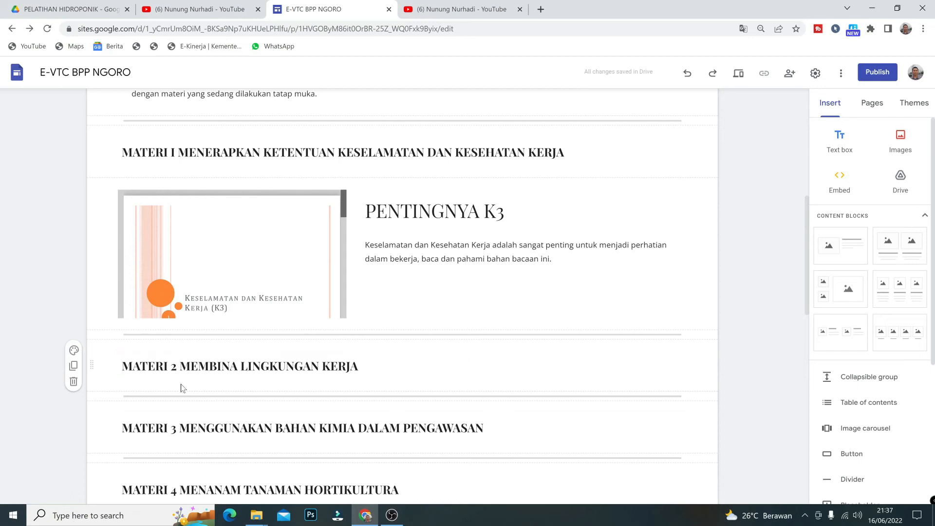
- Insert another content block with one image placeholder beside title and text, and place it directly beneath the MATERI 2 heading
left_click(190, 366)
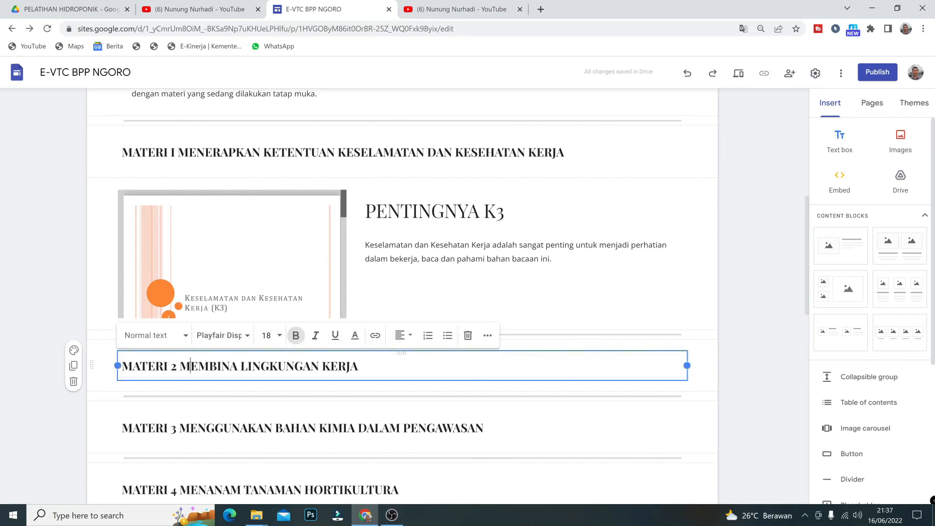
left_click(849, 263)
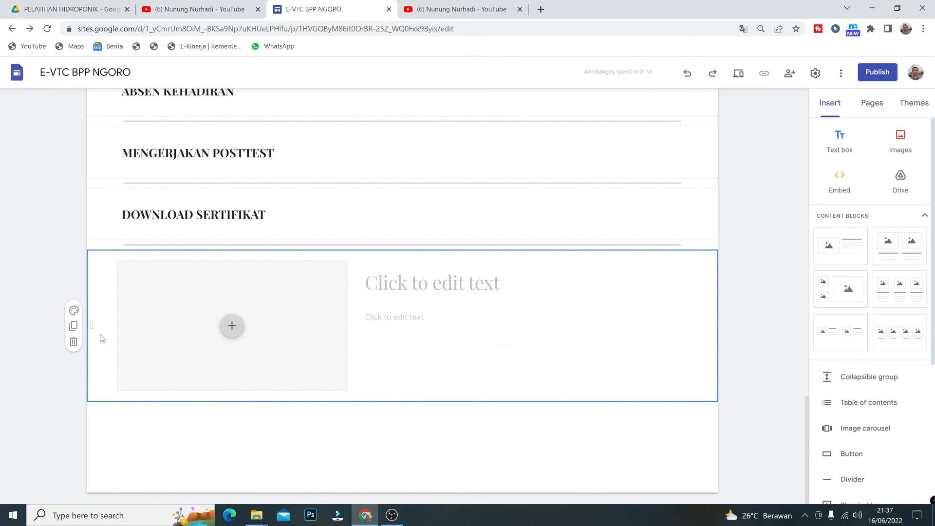
left_click_drag(91, 325, 73, 139)
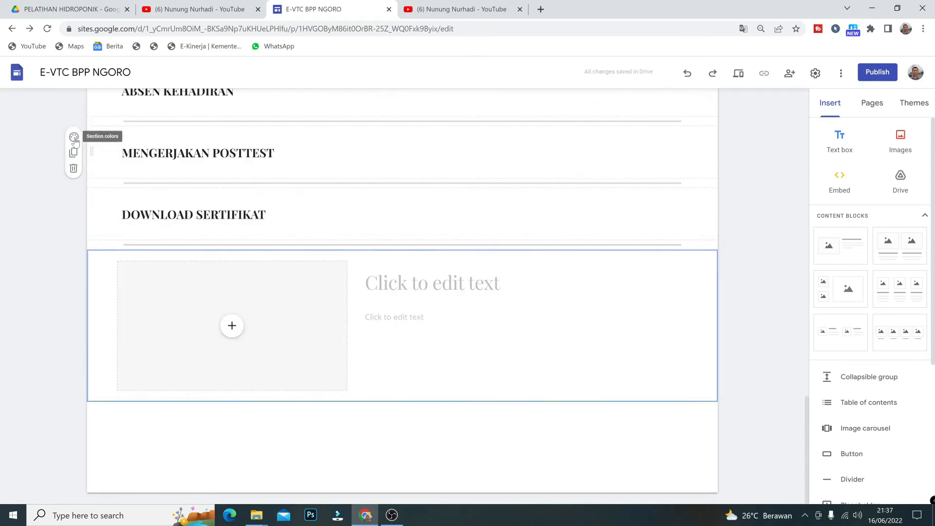
left_click_drag(91, 325, 104, 403)
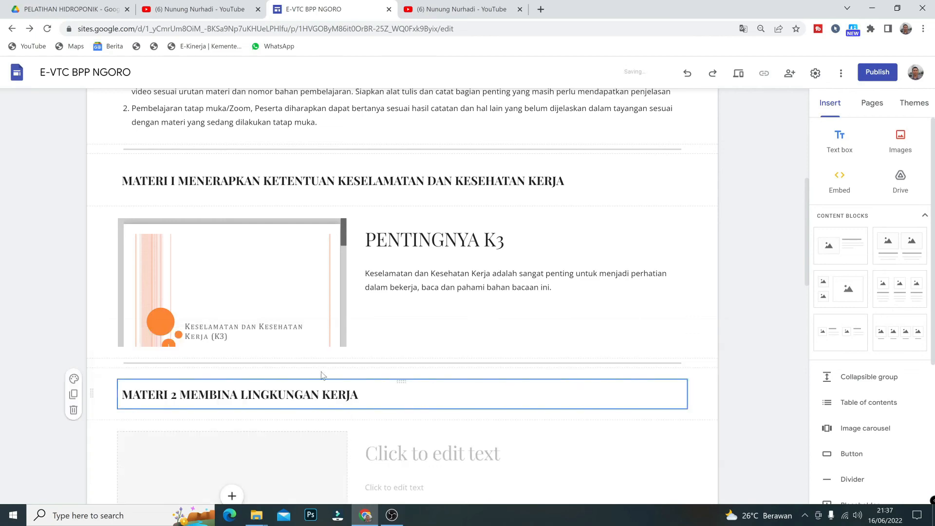
- Embed the BAHAN AJAR MEMBINA LINGKUNGAN KERJA PDF from Google Drive in the MATERI 2 placeholder and title the block "PENTINGNYA MEMBINA LINGKUNGAN KERJA"
left_click(230, 317)
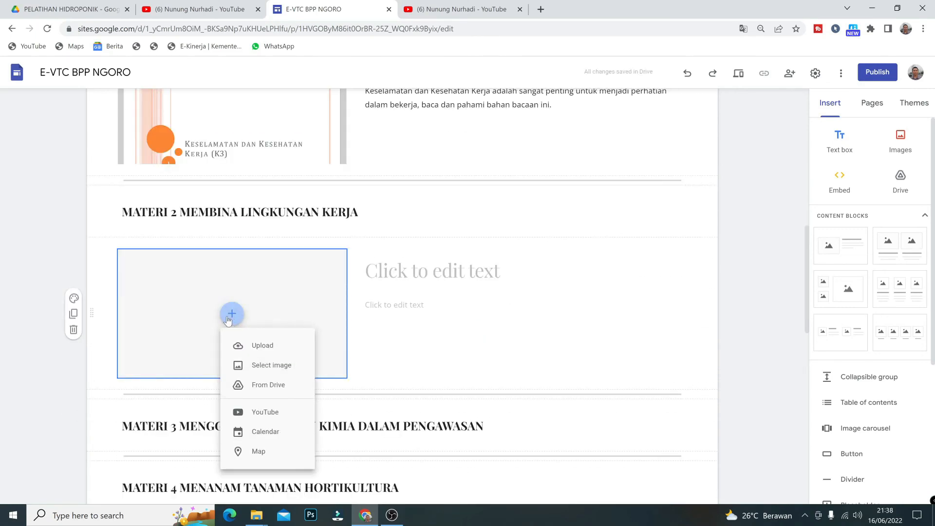
left_click(260, 387)
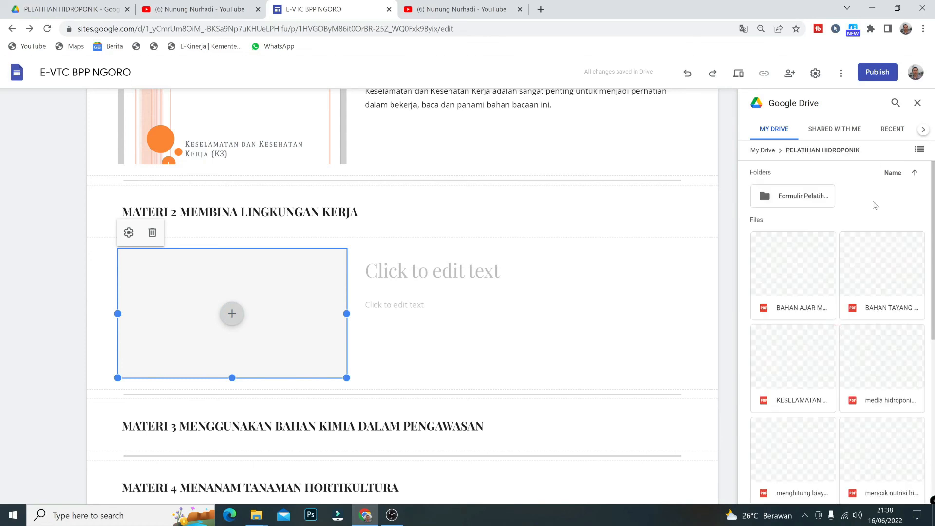
left_click(799, 253)
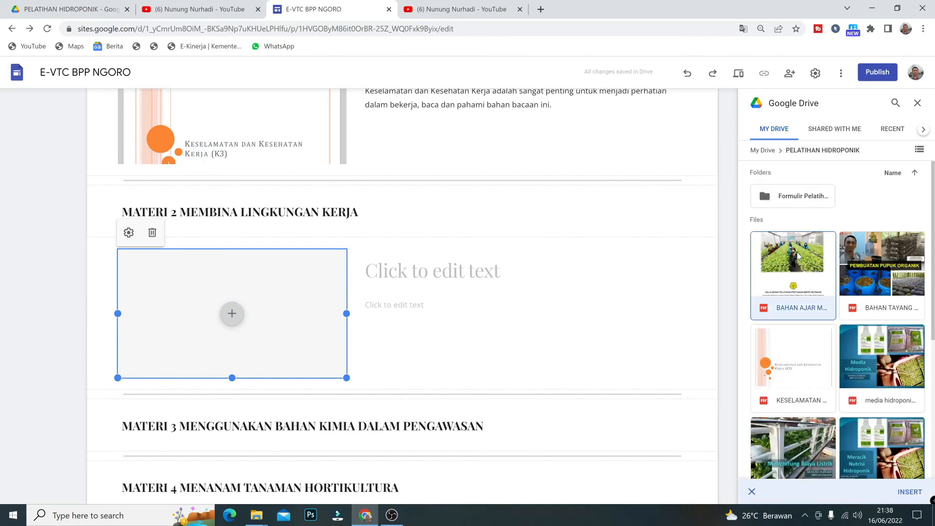
left_click(910, 492)
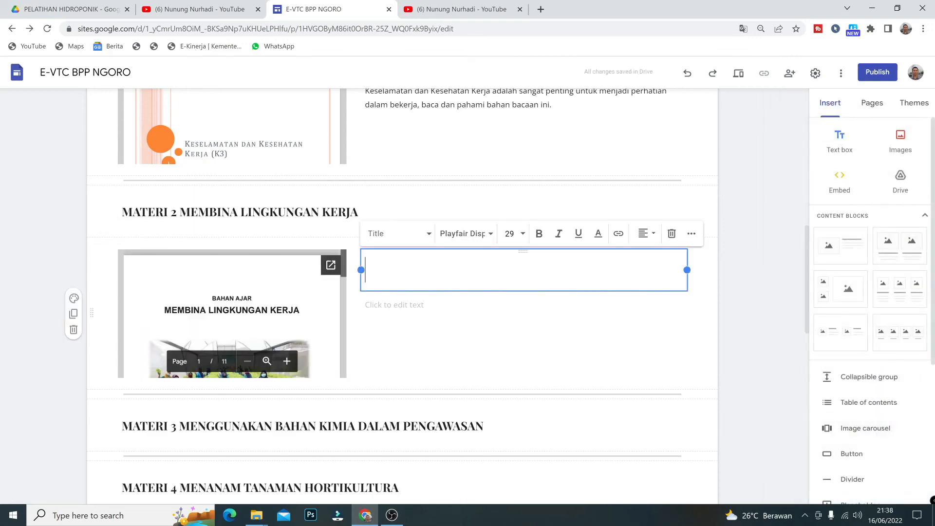
type("PENTINGNYA MEMBINA LINGKUNGAN KERJA")
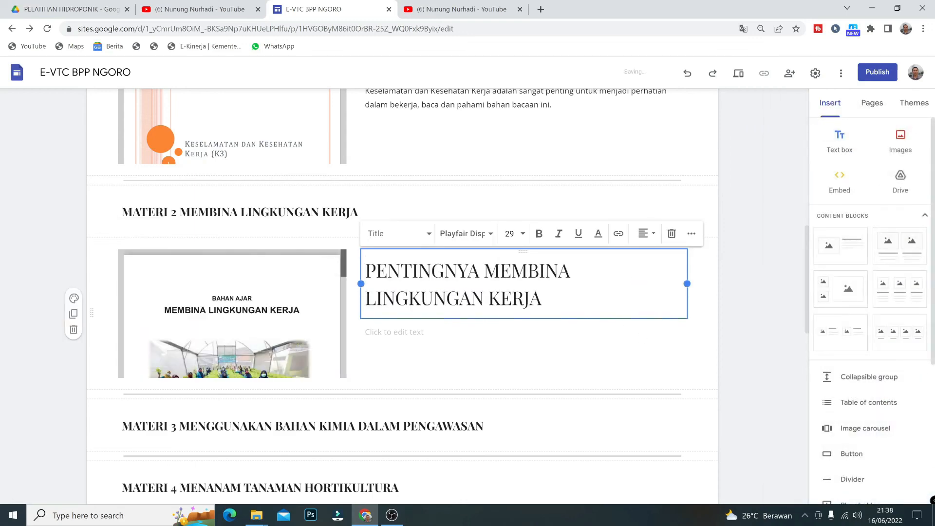
- Enter the description "Lingkungan kerja yang nyaman, sangat berpengaruh pada motivasi pekerja dan pada akhirnya berdampak pada produktifitas. Bacalah bacaan yang telah disediakan."
left_click(456, 333)
type("Lingkungan kerja yang nyamansangat berpengaruh pada m")
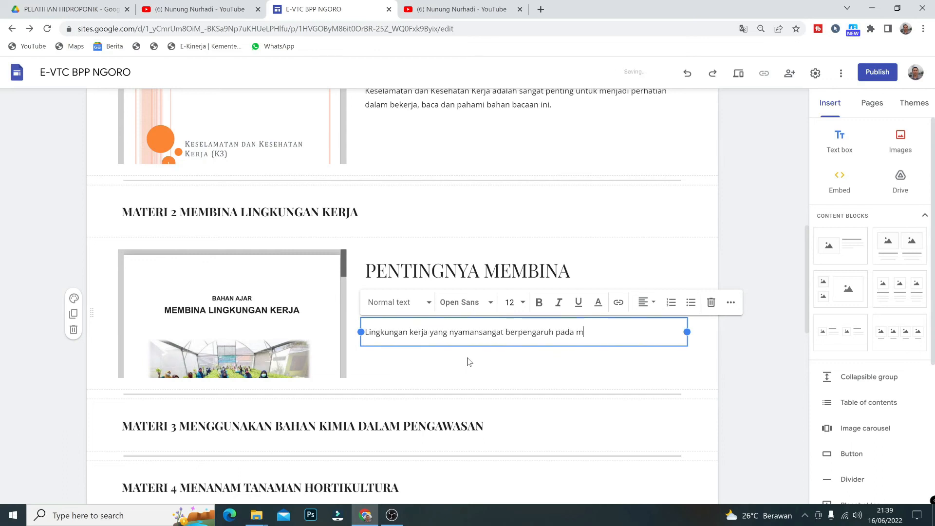
type("otivasi pekerja dan pada akhirnya berdampak pada produktifitas. Bacalah bacaan yang telah disediakan.")
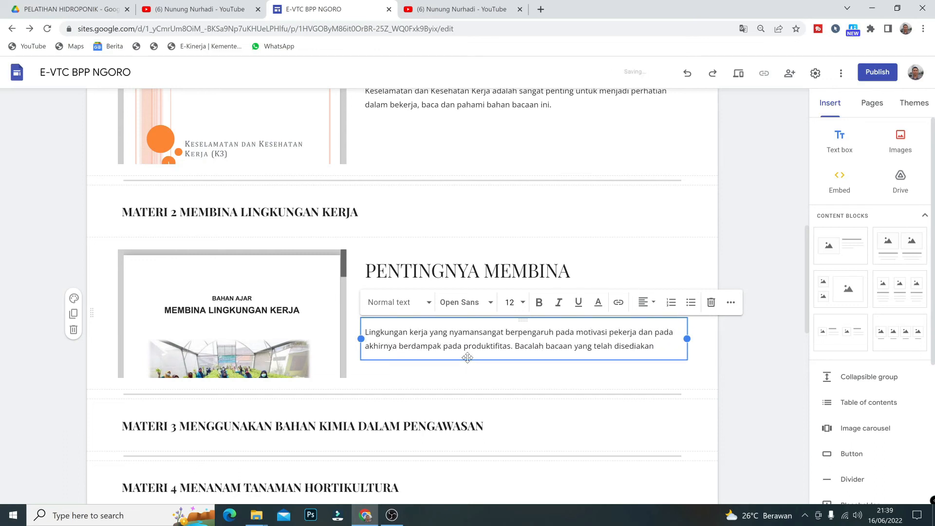
left_click(604, 383)
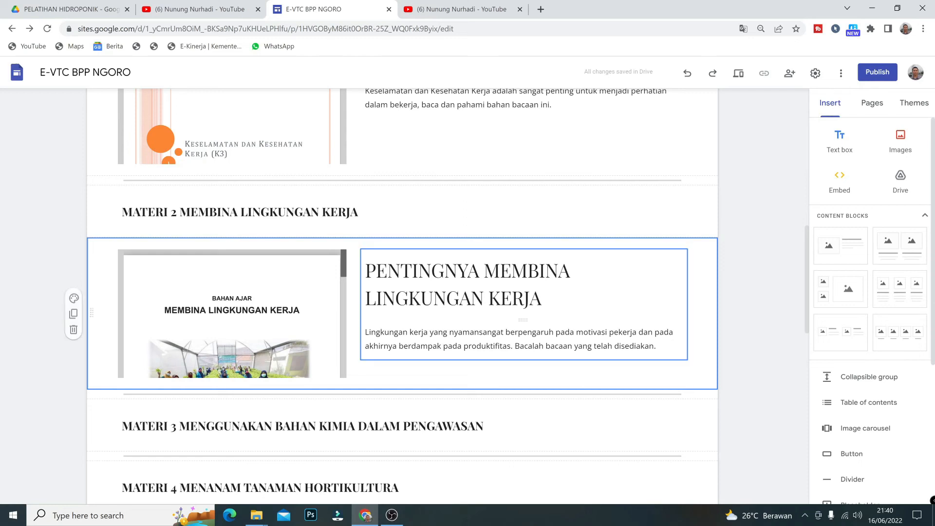
left_click(480, 333)
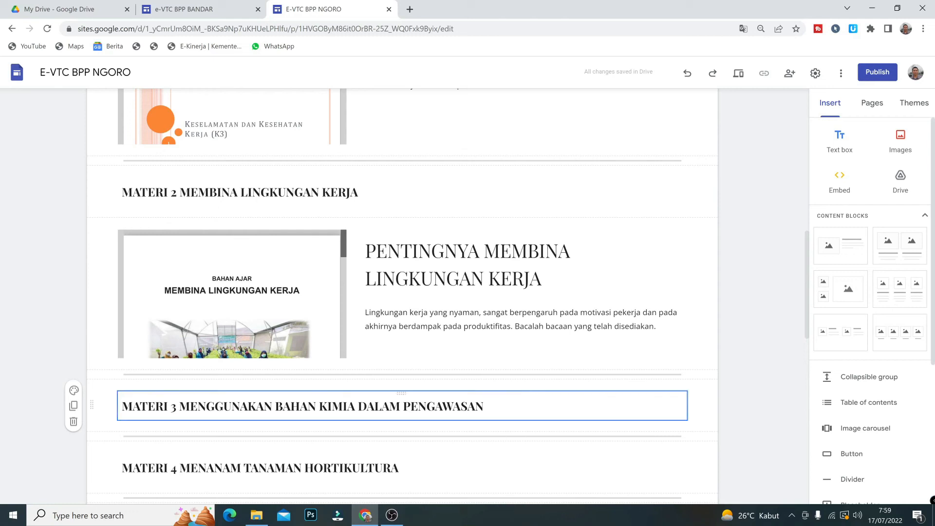
- Place two rows of the four-image captioned content block beneath the divider under the MATERI 3 heading, duplicating the first row
left_click(905, 340)
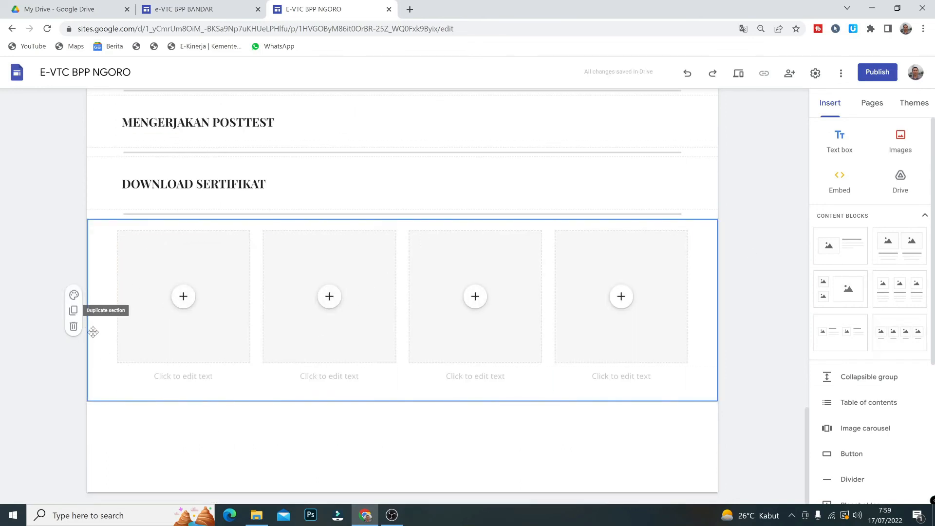
left_click_drag(95, 307, 128, 283)
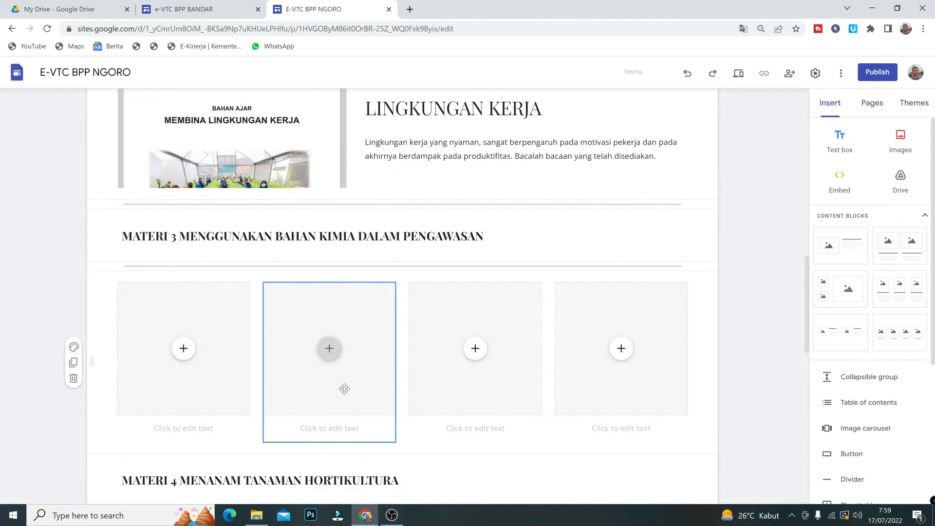
left_click(74, 363)
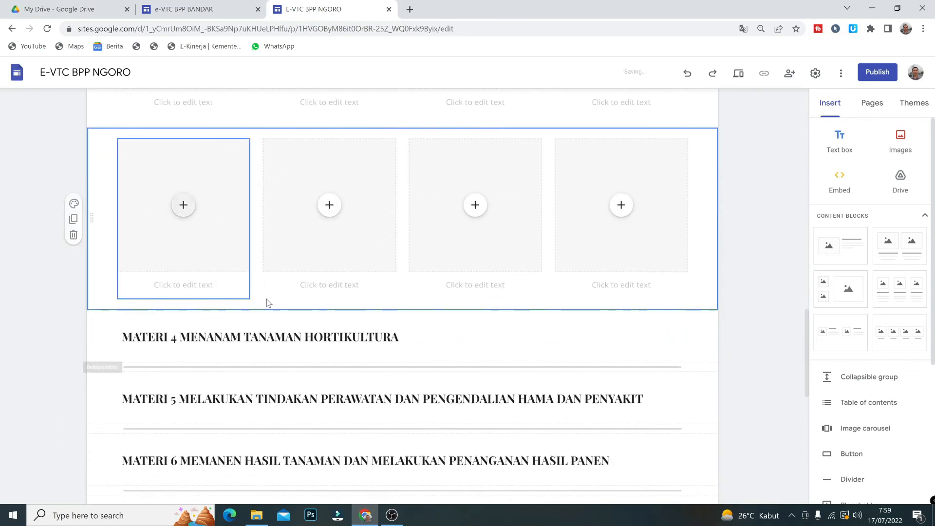
scroll(270, 305, "up", 3)
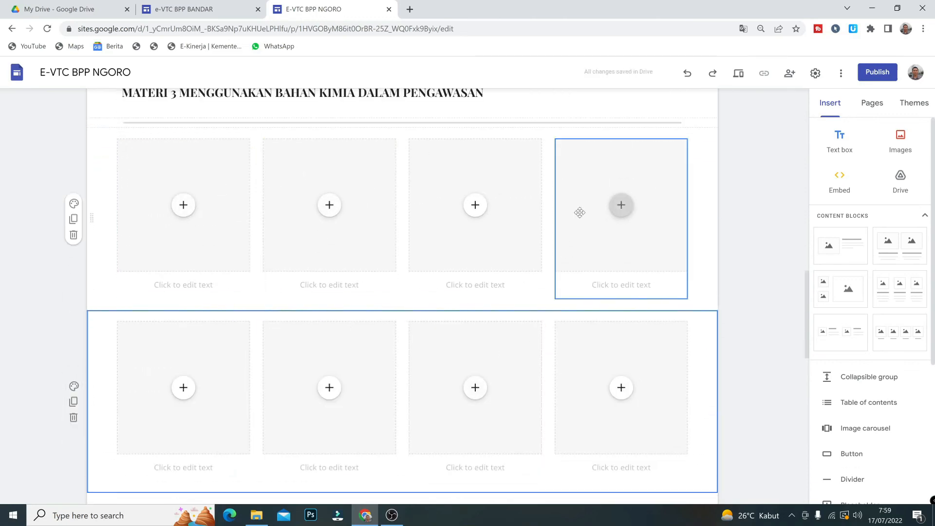
- Fill the first placeholder of MATERI 3's upper row with the Meracik Nutrisi Hidroponik PDF from the PELATIHAN HIDROPONIK folder in Google Drive
left_click(184, 207)
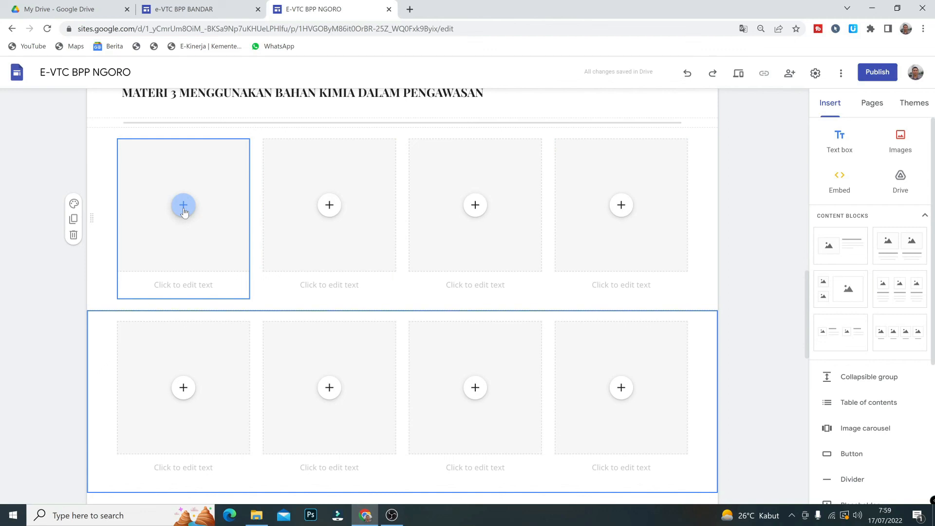
left_click(184, 207)
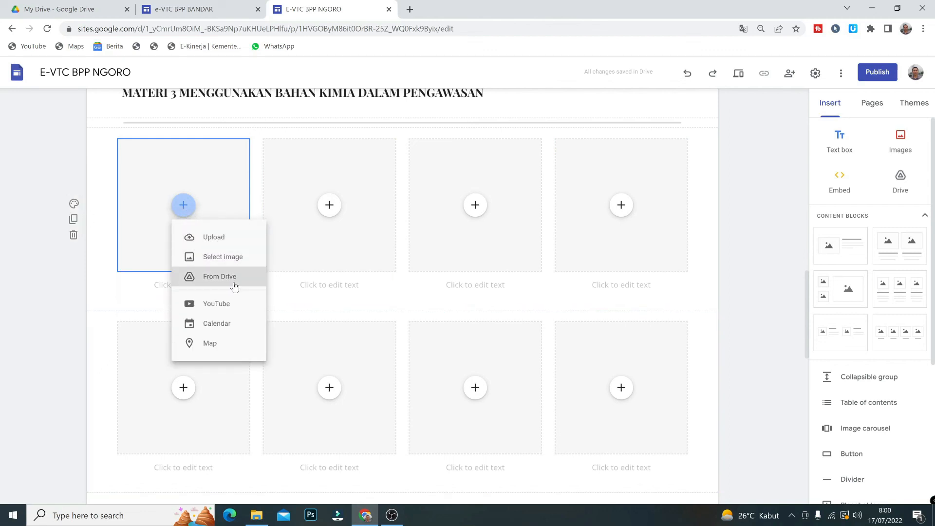
left_click(234, 278)
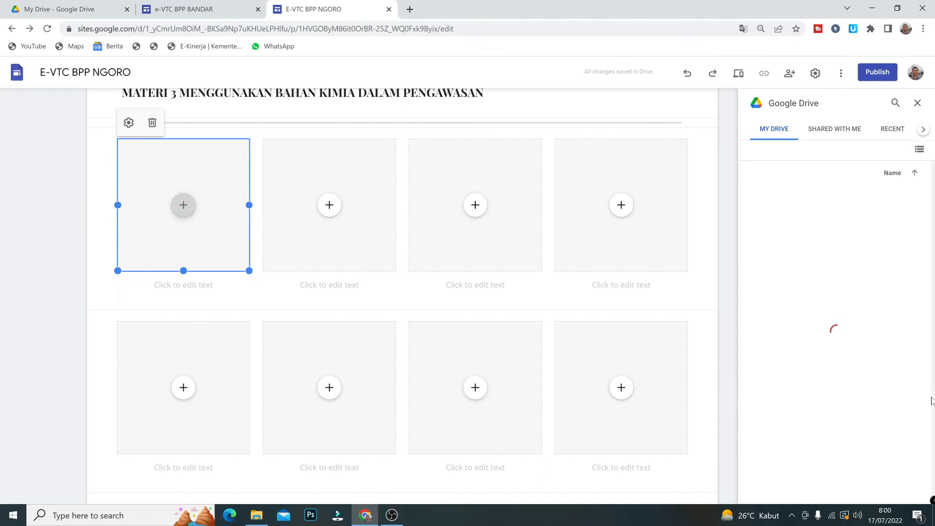
left_click_drag(933, 273, 934, 363)
double_click(885, 185)
left_click(877, 318)
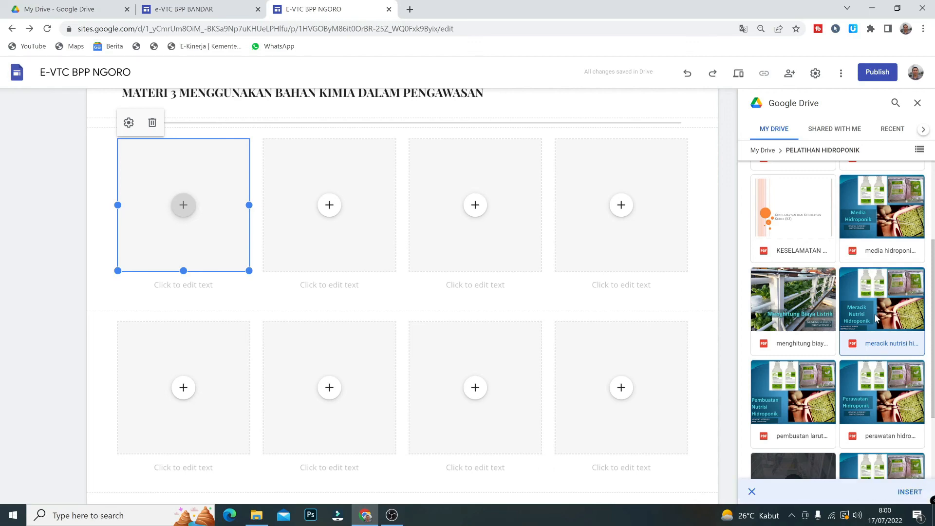
left_click(910, 493)
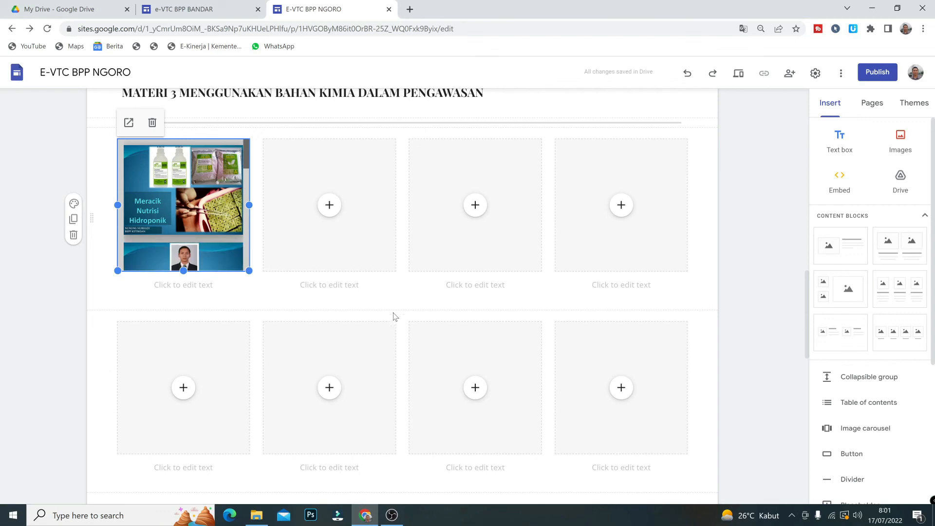
- Fill the second placeholder of MATERI 3's upper row with the Pembuatan Nutrisi Hidroponik PDF from the PELATIHAN HIDROPONIK folder in Google Drive
left_click(329, 205)
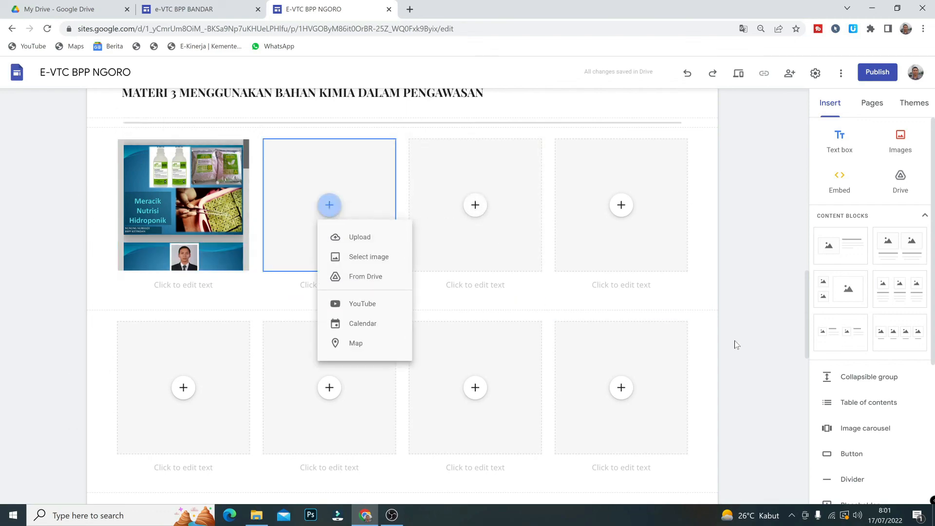
left_click(357, 277)
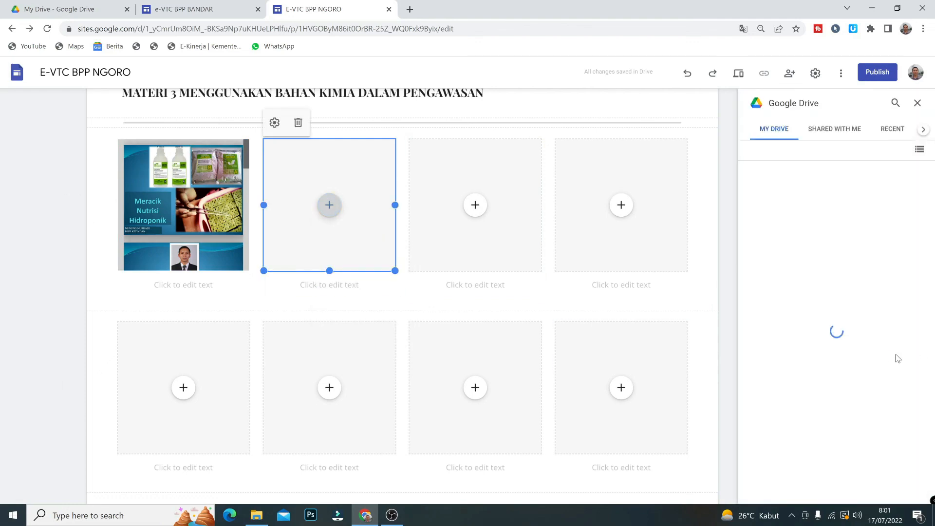
double_click(877, 194)
scroll(799, 341, "down", 3)
left_click(798, 377)
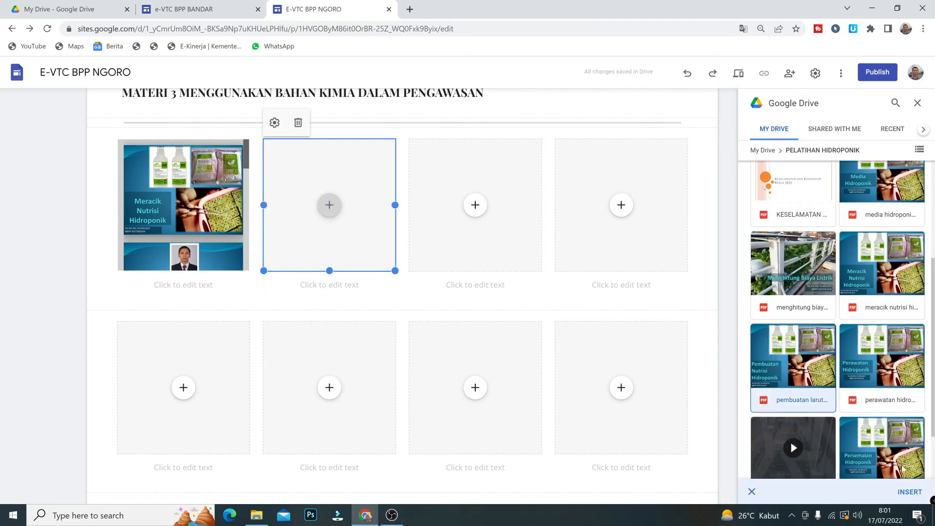
left_click(905, 493)
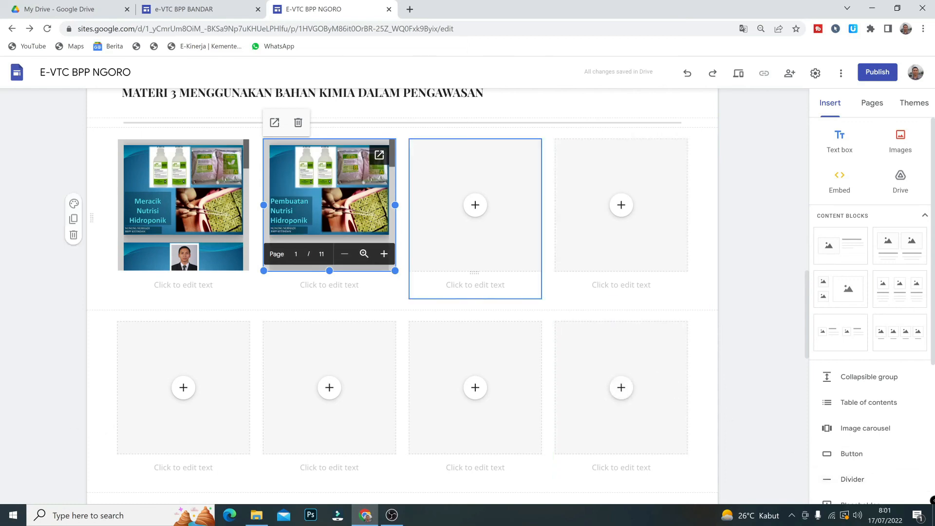
- Fill the third placeholder of MATERI 3's upper row with the YouTube video "Cara Meracik AB Mix Premium untuk Sayur Daun"
left_click(475, 207)
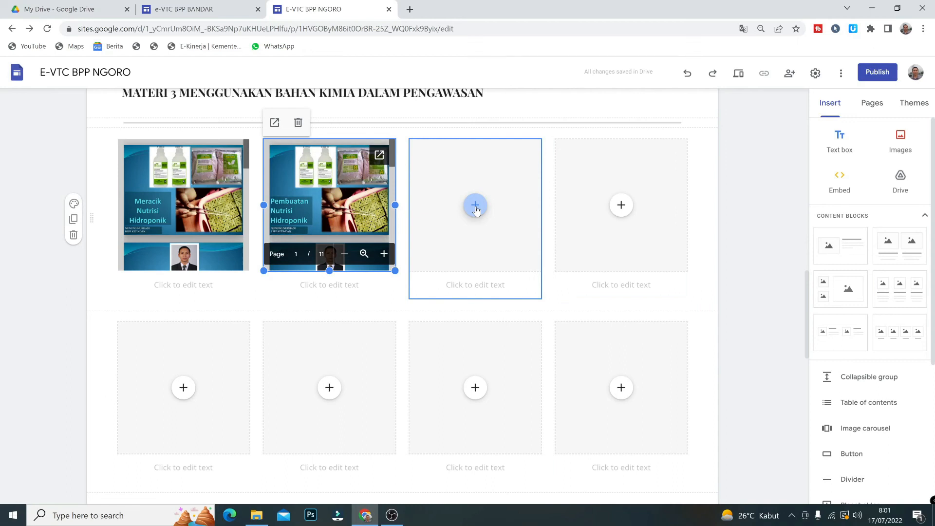
left_click(475, 207)
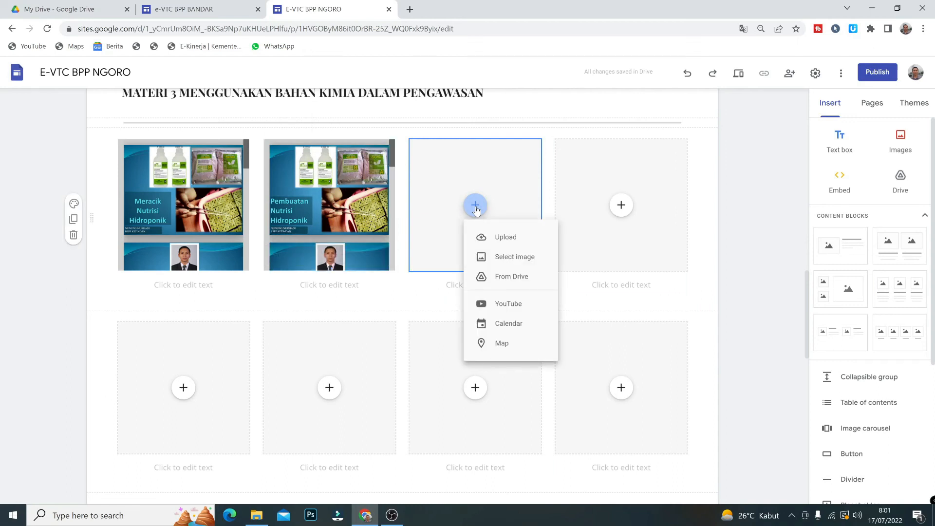
left_click(516, 305)
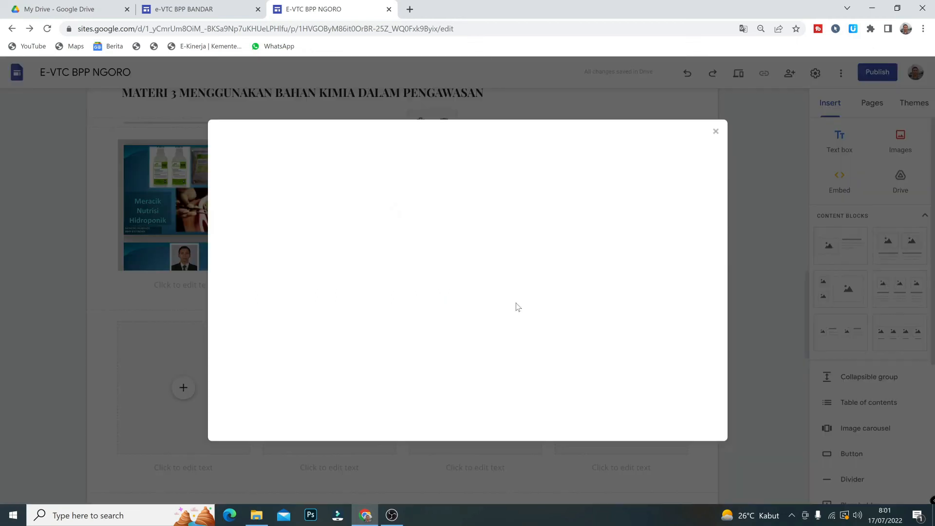
type("nunung nurhadi abmix sayur daun")
key("Return")
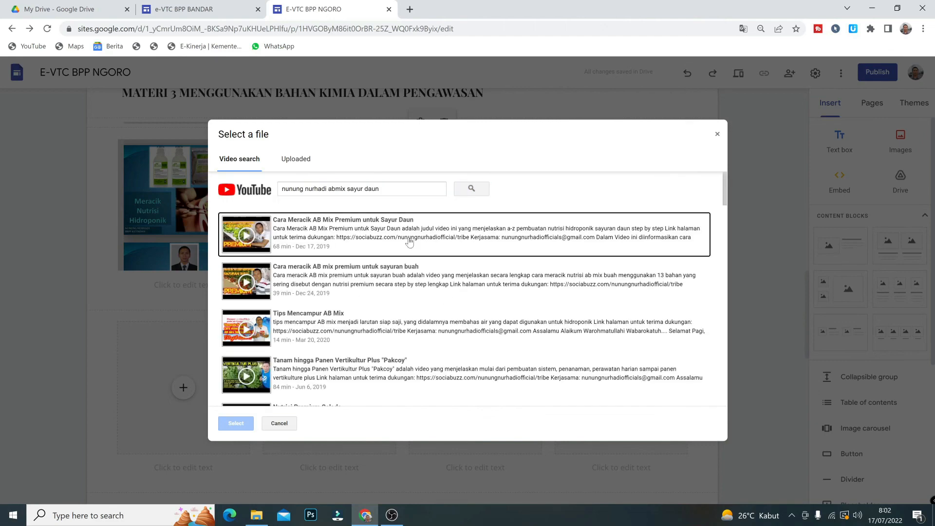
left_click(400, 245)
left_click(245, 423)
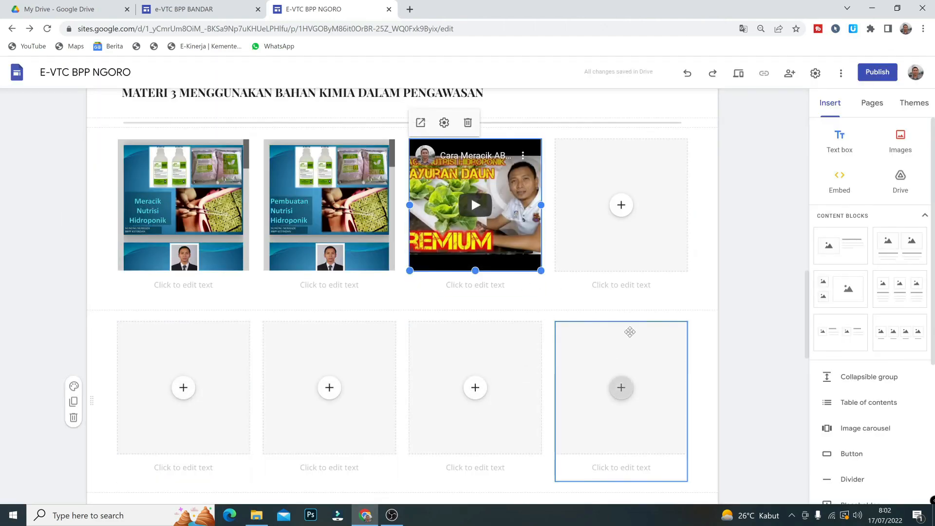
- Fill the fourth placeholder of MATERI 3's upper row with the YouTube video "Cara meracik AB mix premium untuk sayuran buah"
left_click(622, 205)
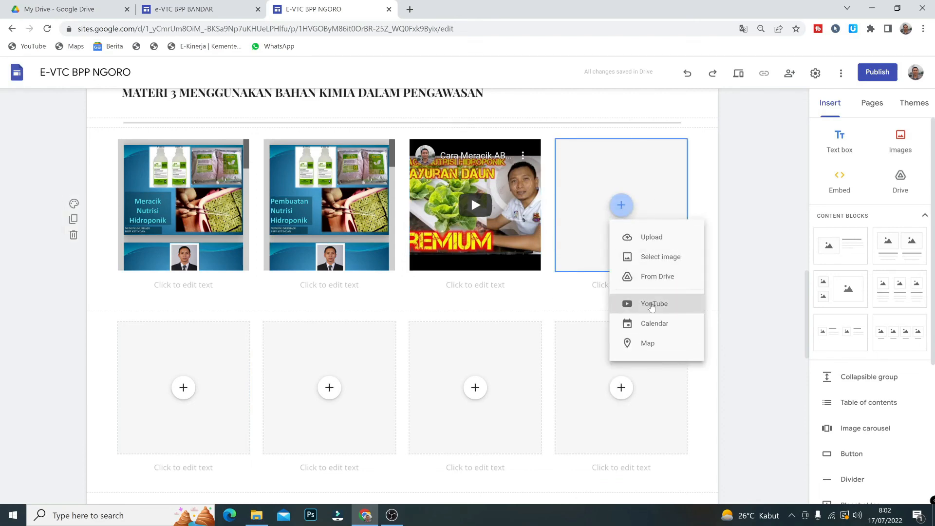
left_click(649, 305)
type("nunung nurhadi ab mix buah")
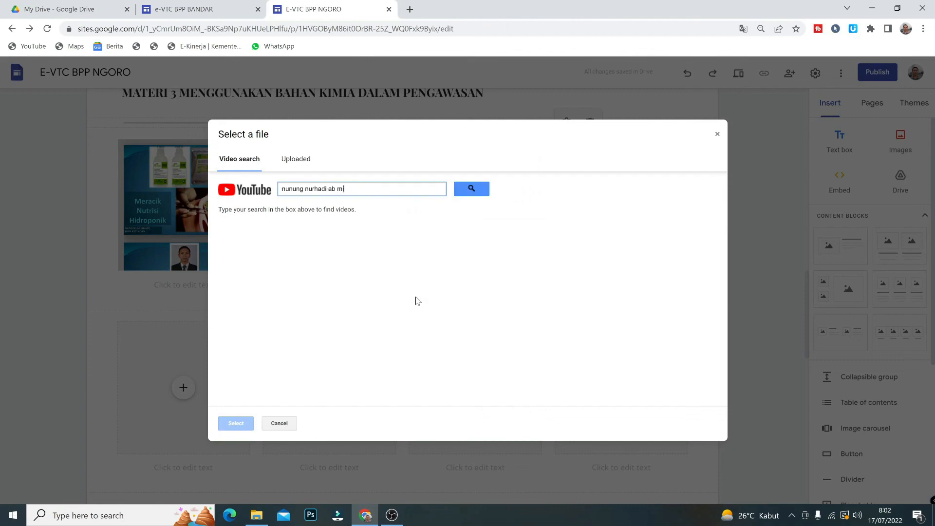
left_click(476, 194)
left_click(418, 250)
left_click(235, 423)
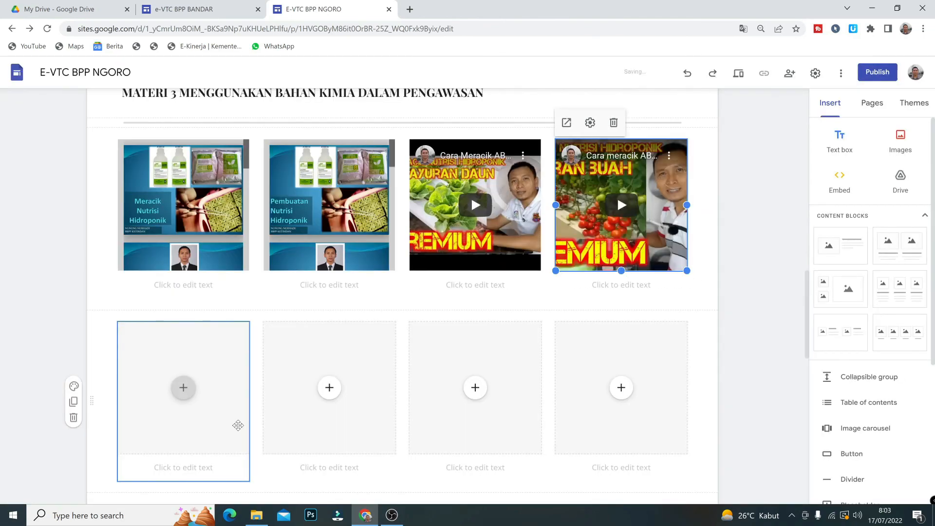
- Fill the first placeholder of MATERI 3's lower row with the YouTube video "Tips Mencampur AB Mix"
left_click(184, 388)
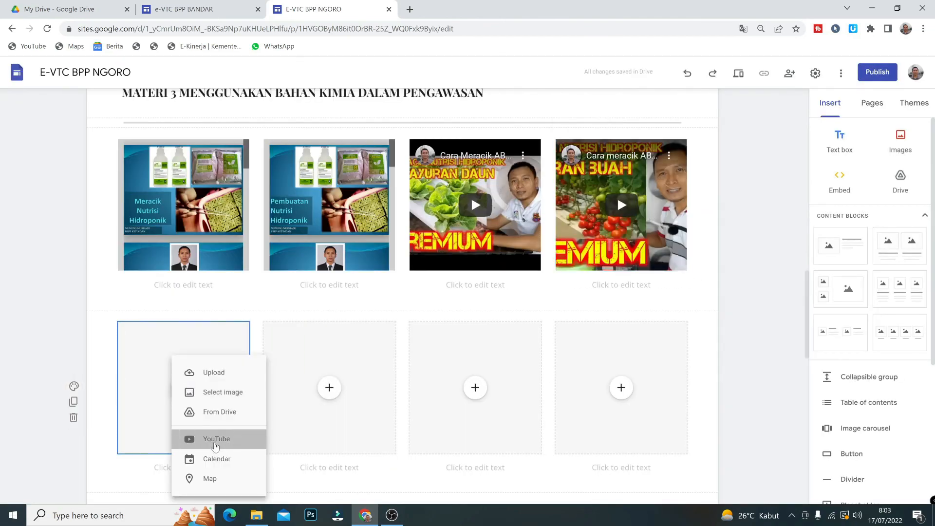
left_click(216, 439)
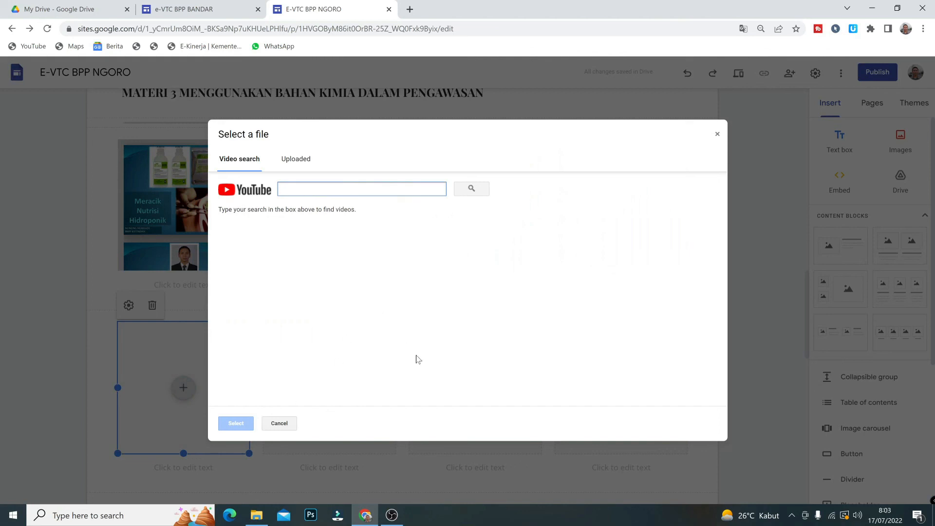
type("nunung nurhadi mencamp-ur ab mix")
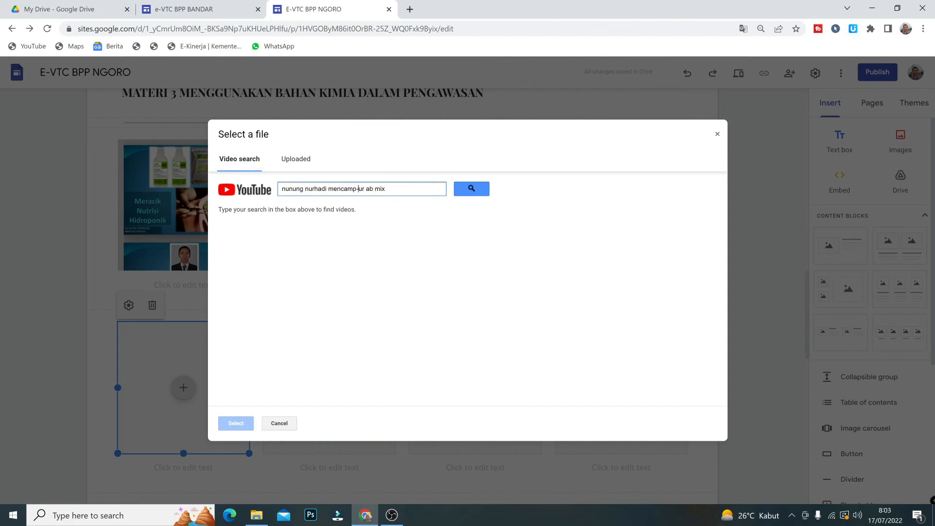
left_click(471, 188)
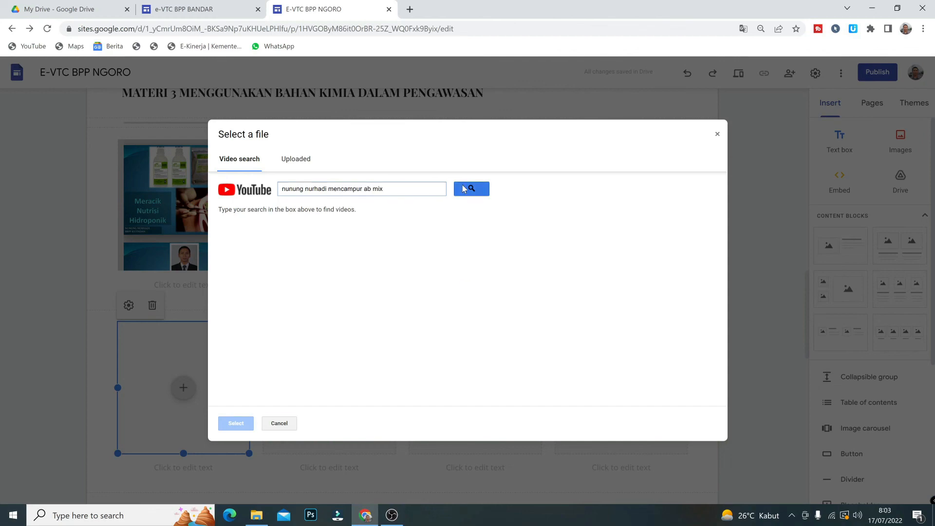
left_click(434, 217)
left_click(236, 424)
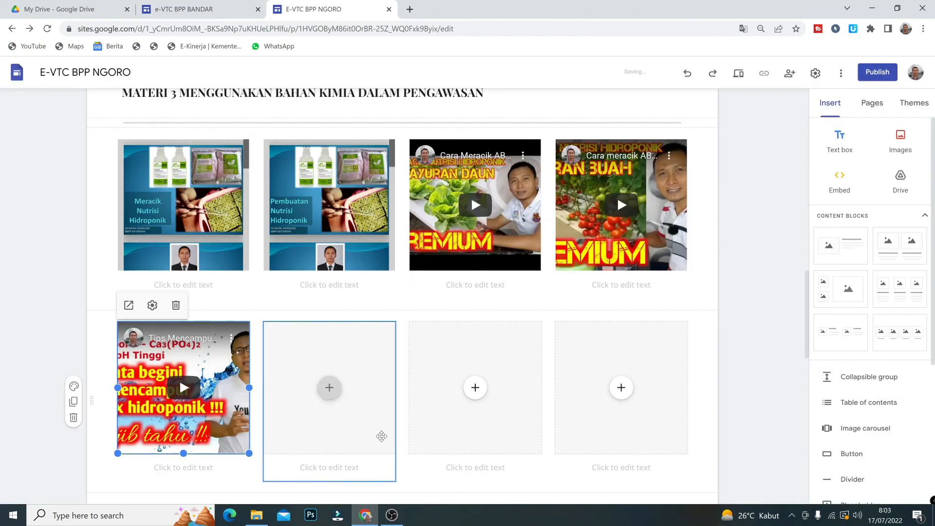
- Fill the second placeholder of MATERI 3's lower row with the YouTube video "Cara Membuat pH Down Sendiri"
left_click(329, 388)
left_click(363, 439)
type("n")
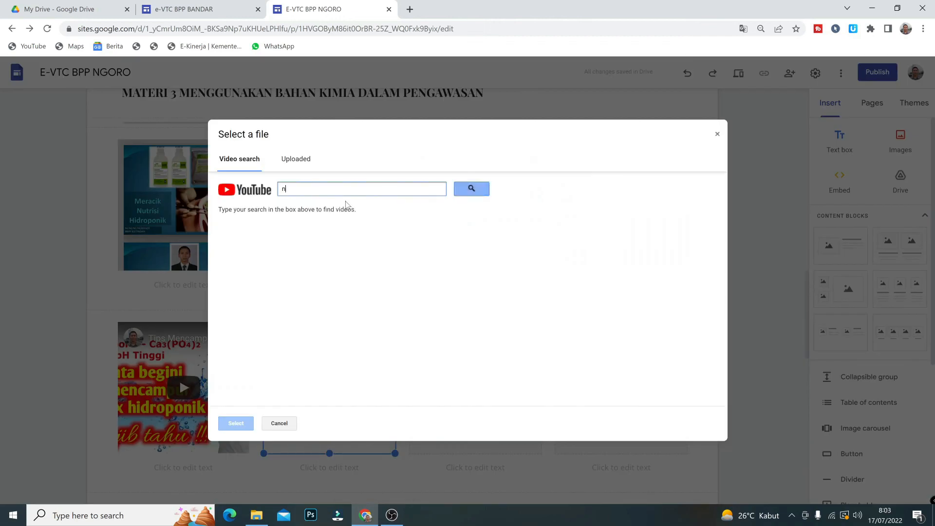
type("unung nurhadi me")
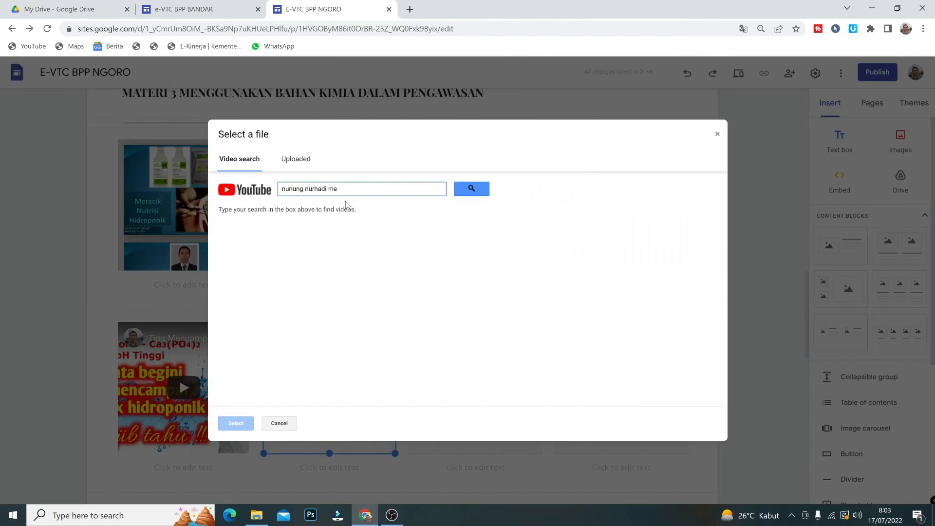
type("mbuat pH down sendiri")
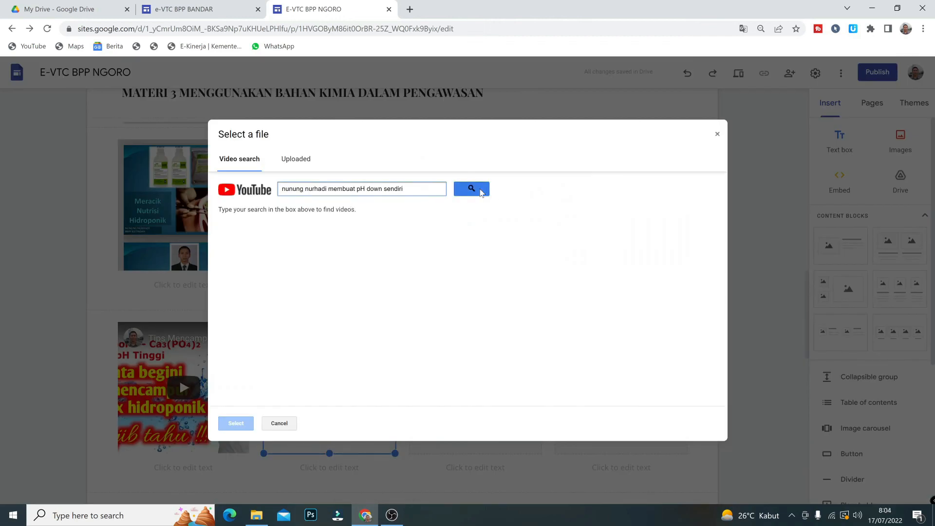
left_click(472, 189)
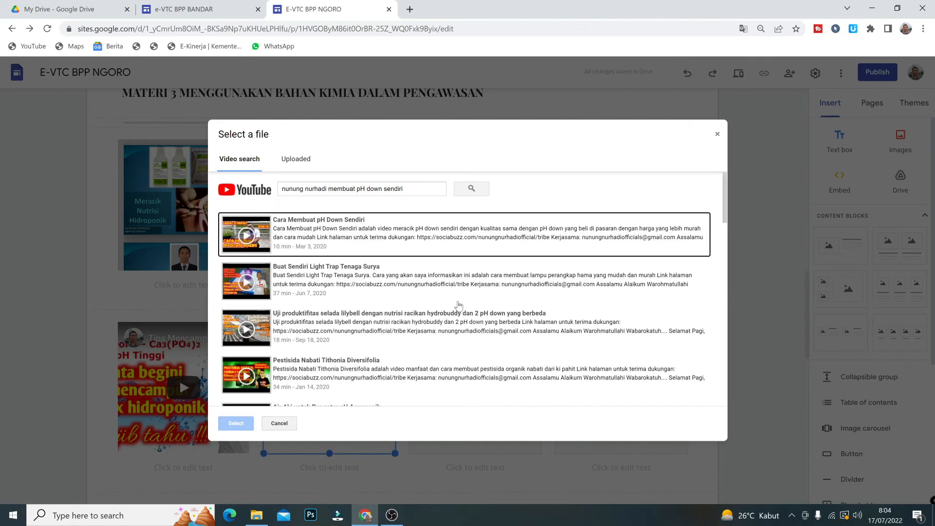
left_click(379, 244)
left_click(236, 423)
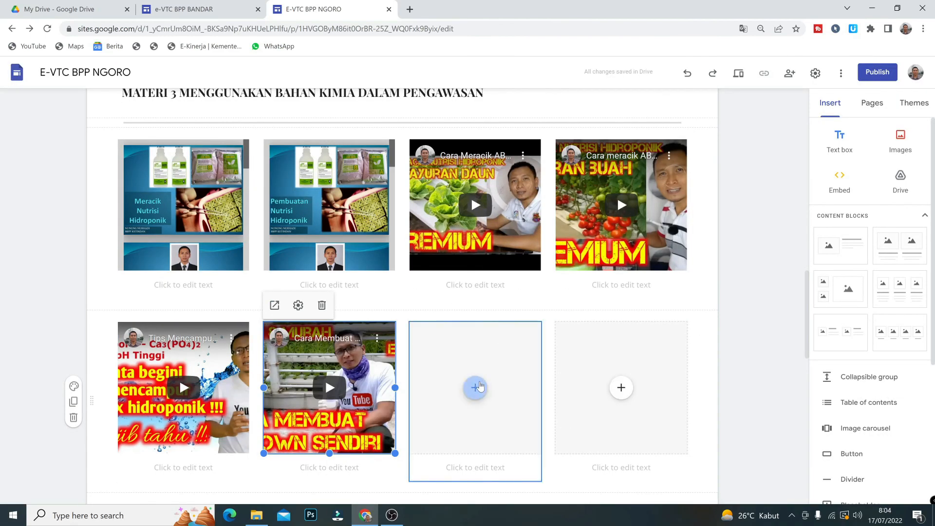
- Search YouTube for "meracik nutrisi selada" and place the "Nutrisi Premium" lettuce video in the third placeholder of MATERI 3's lower row
left_click(476, 388)
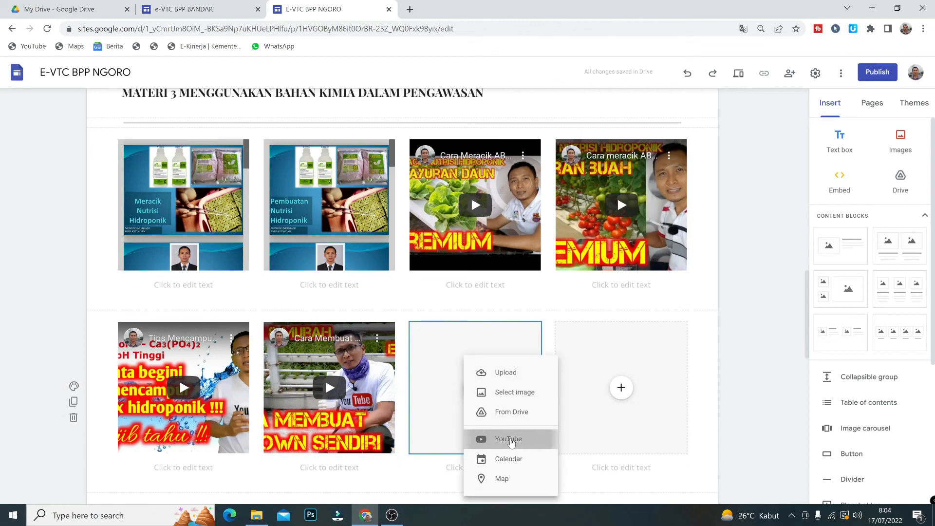
left_click(511, 440)
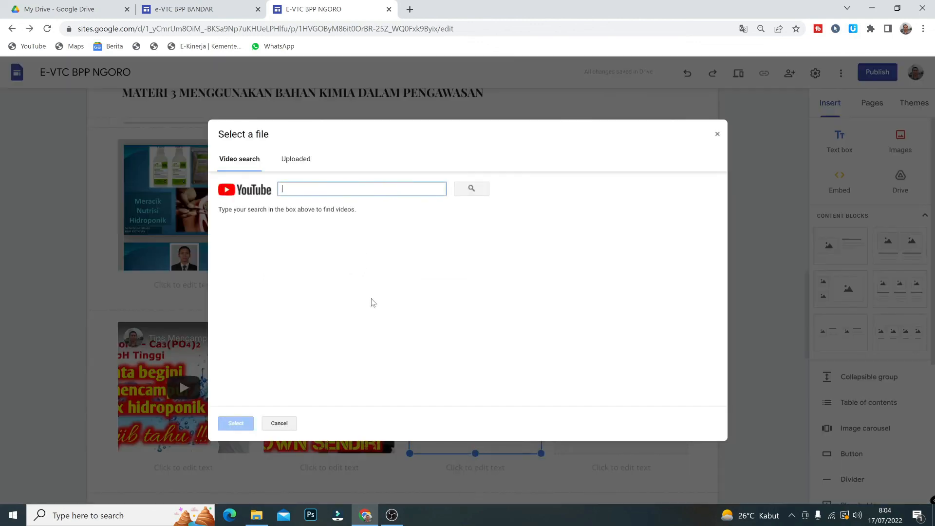
type("nunun")
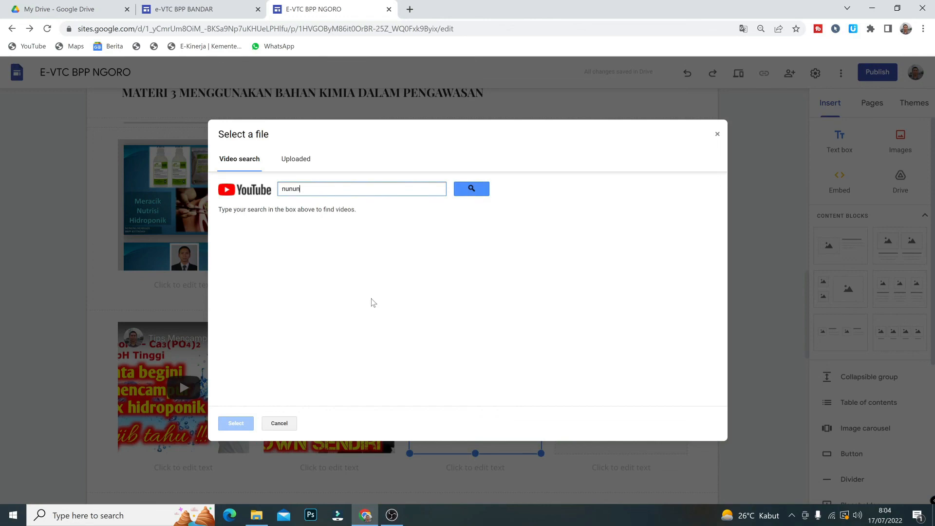
type("g nurhadi meracik nutrisi selada")
left_click(471, 189)
left_click(385, 238)
left_click(245, 425)
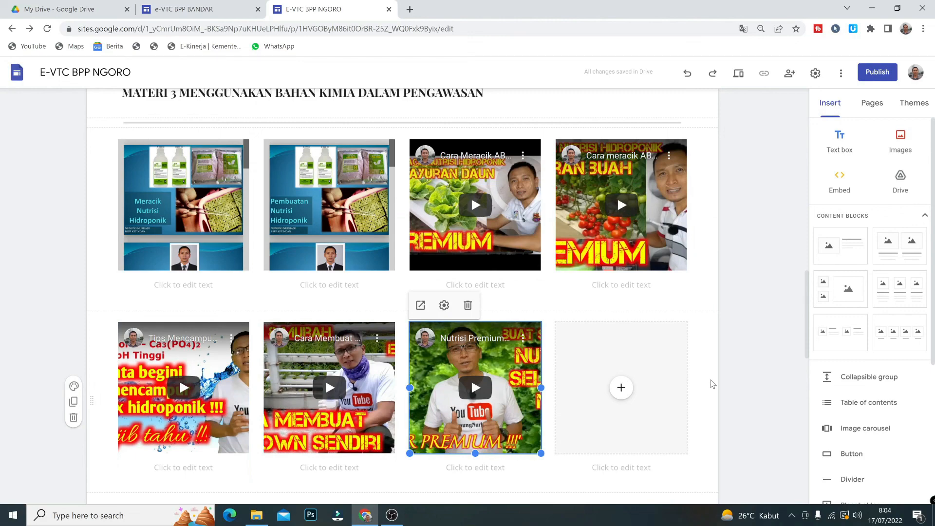
- Insert a text box and move it between MATERI 3's lower media row and the MATERI 4 heading
scroll(703, 382, "down", 3)
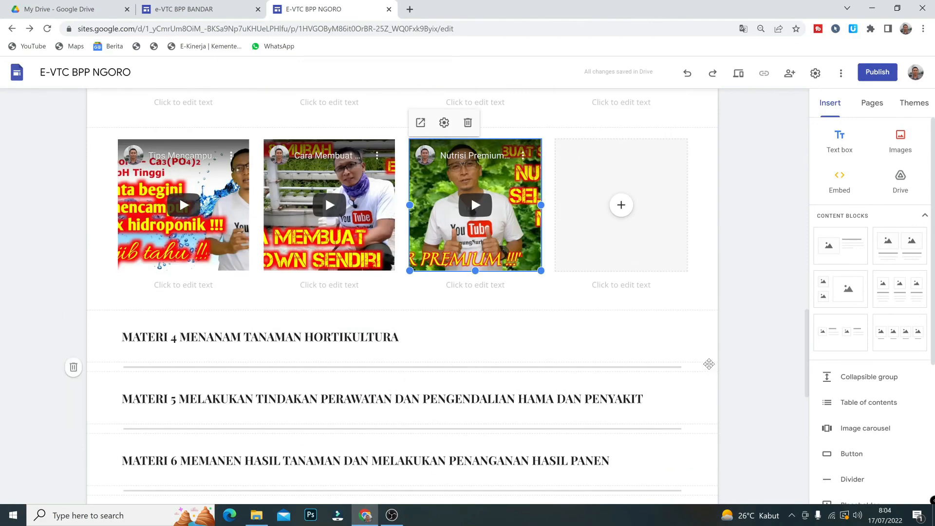
left_click(560, 334)
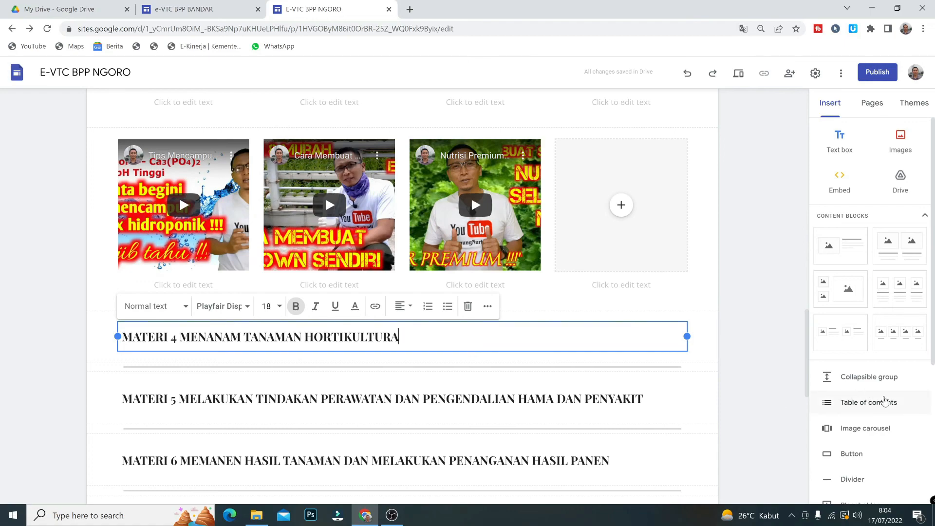
left_click(839, 141)
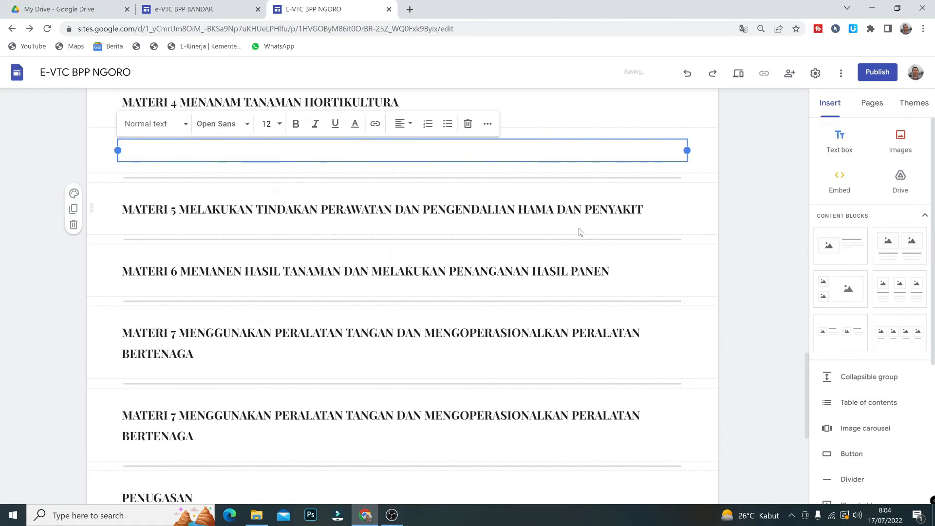
scroll(536, 233, "up", 4)
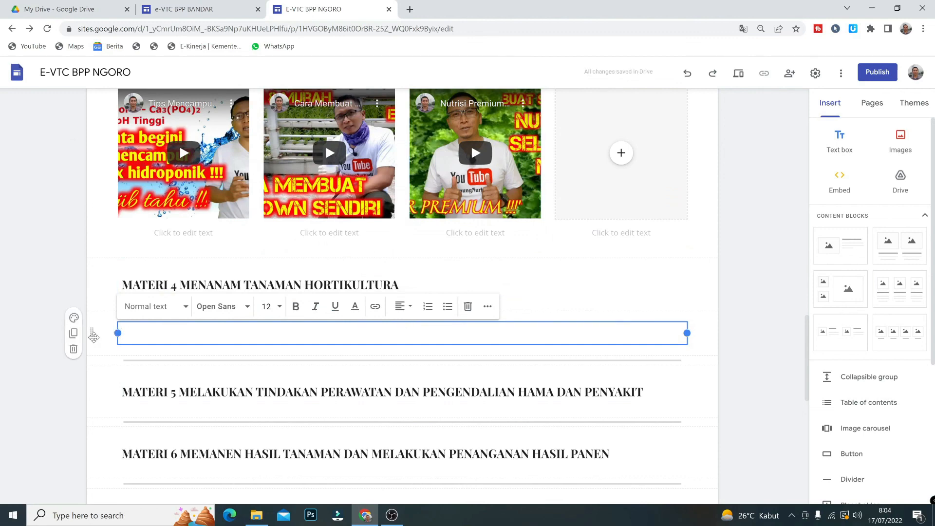
left_click_drag(94, 336, 93, 260)
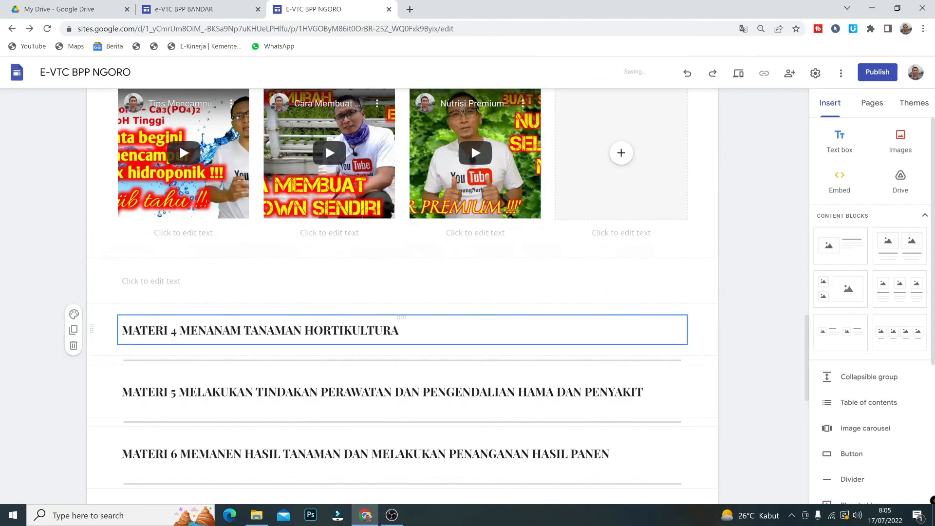
- Enter "Untuk materi Menggunakan bahan kimia dalam pengawasan, silahkan dipelajari powerpoint dan video yang telah disediakan." in the new text box
left_click(271, 282)
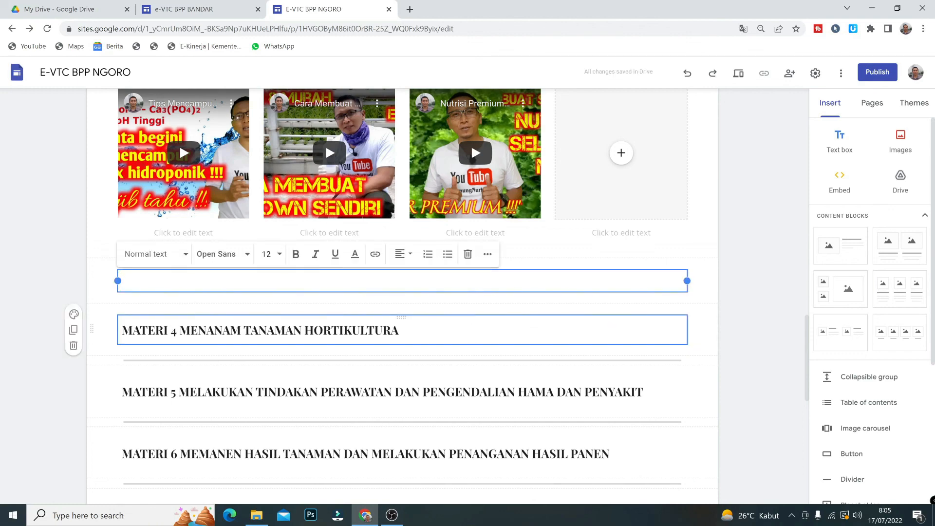
type("Untuk materi Menggunakan bahan kimia dalam pengawas")
type("an, silahkan dipelajari powerpoint ")
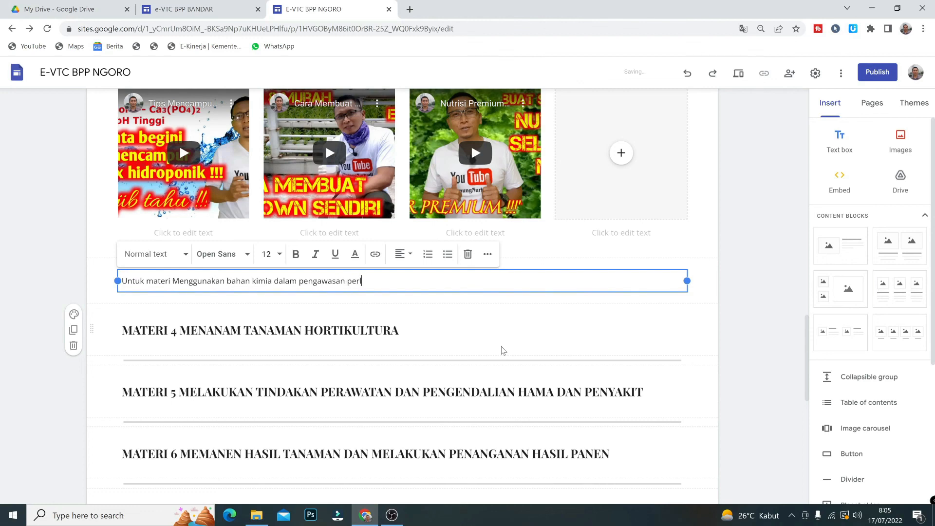
type("dan video yang telah disediakan.")
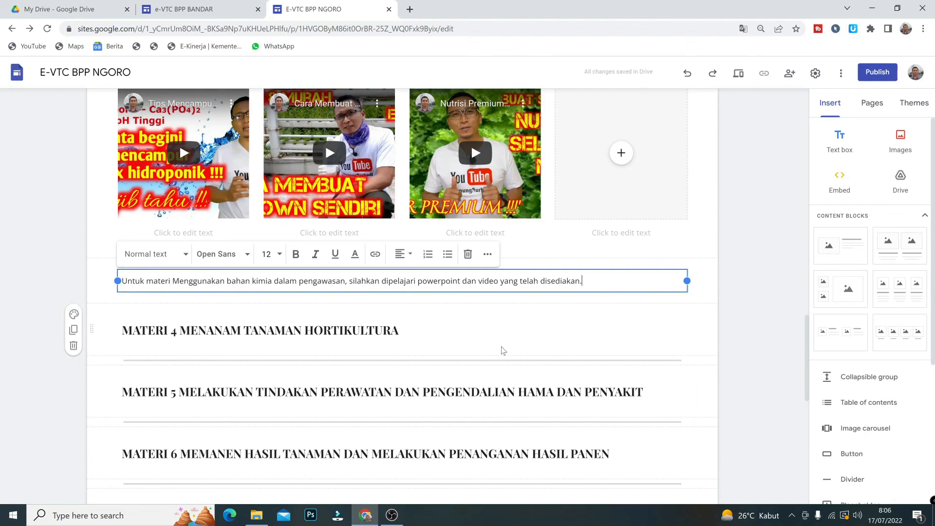
right_click(621, 155)
- Preview the HIDROPONIK page and examine the layout of the MATERI 3 section's documents, videos and instruction text
scroll(760, 198, "up", 3)
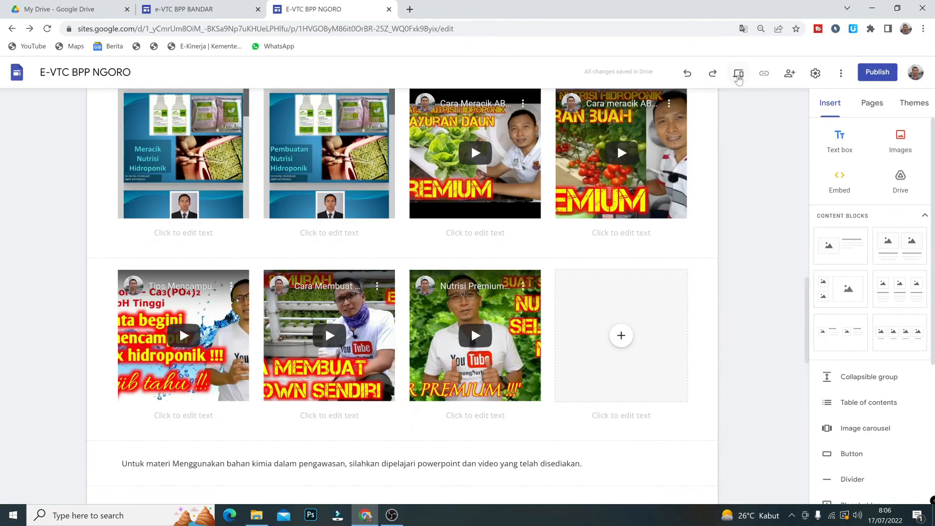
left_click(739, 74)
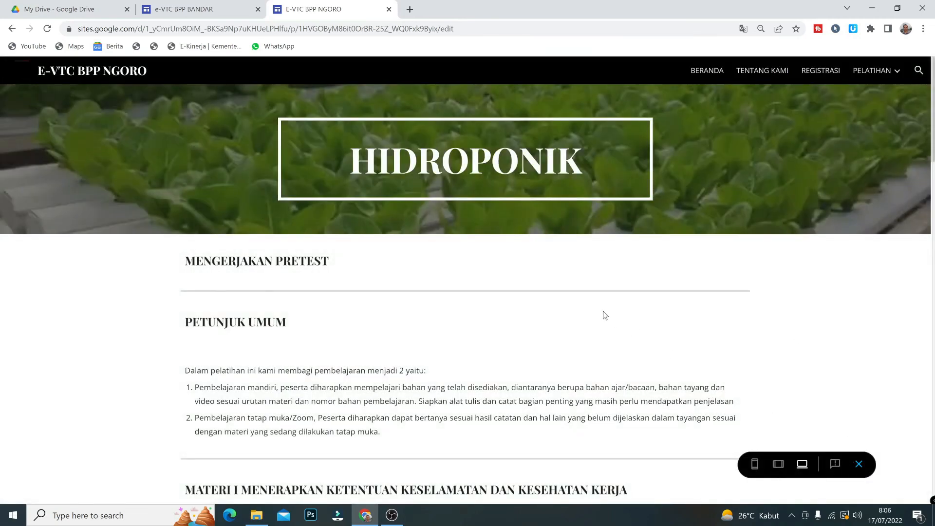
scroll(593, 295, "down", 6)
scroll(592, 295, "down", 6)
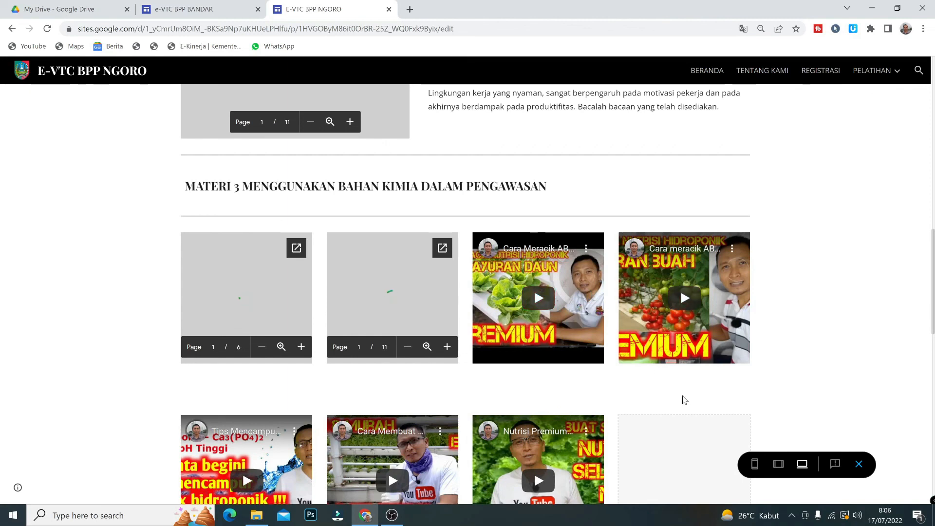
scroll(682, 397, "down", 3)
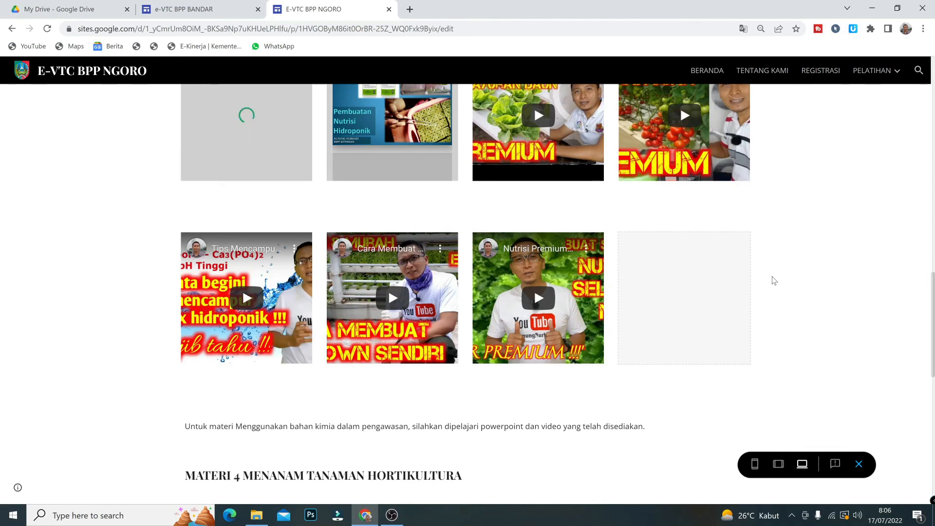
scroll(769, 287, "up", 3)
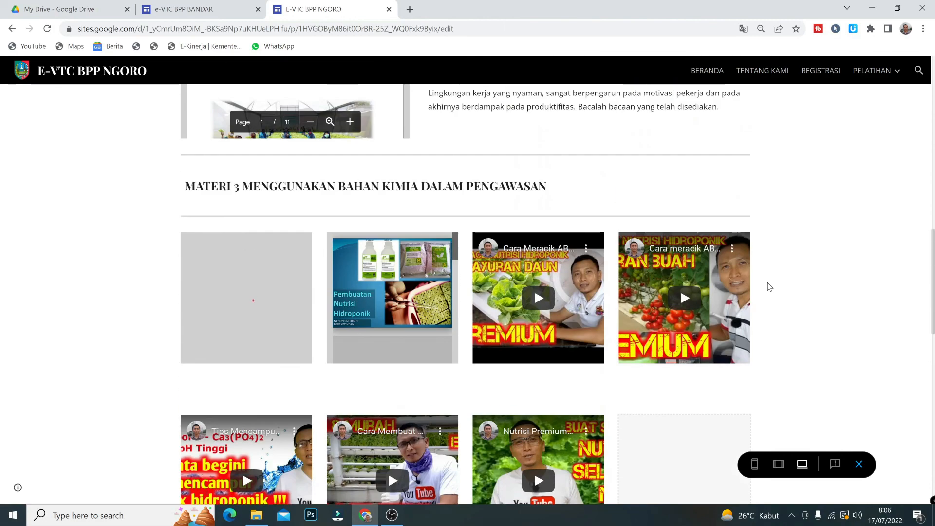
- Exit the preview and review the remaining HIDROPONIK section headings from MATERI 4 to DOWNLOAD SERTIFIKAT
scroll(768, 288, "down", 3)
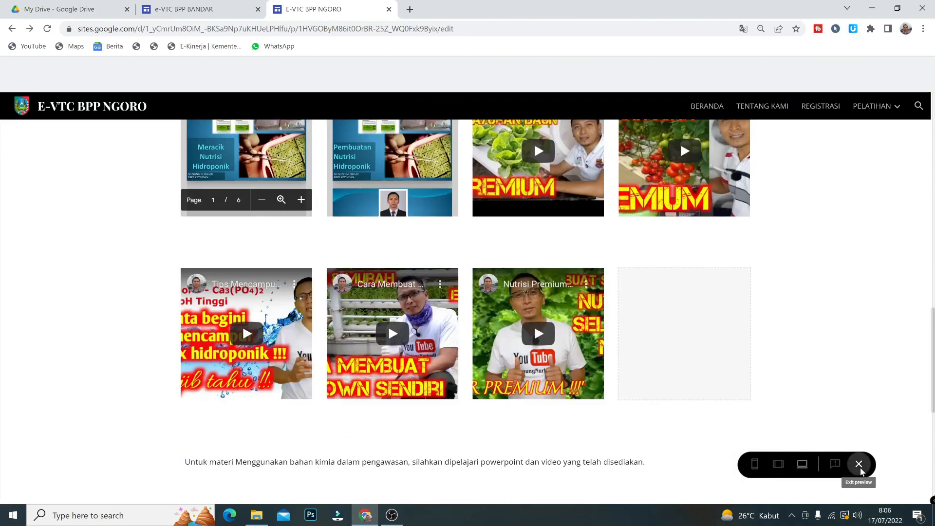
left_click(859, 464)
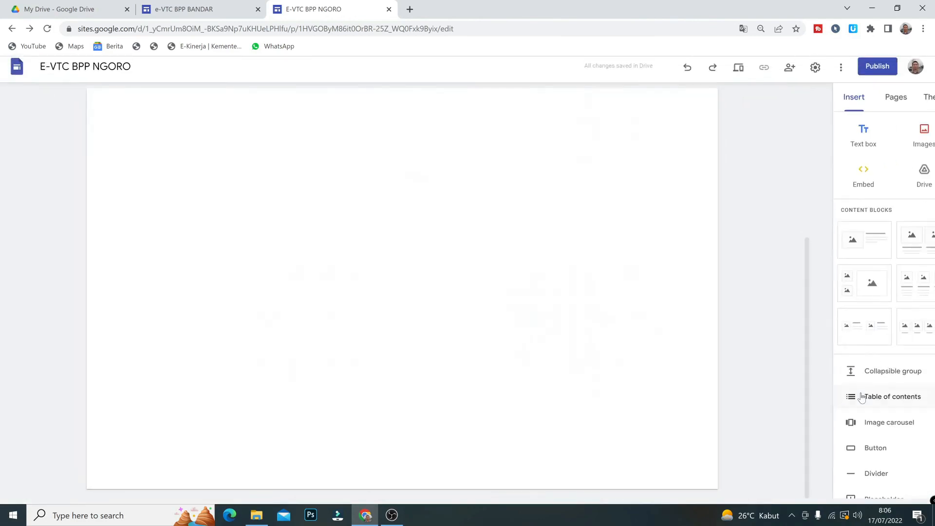
scroll(576, 334, "down", 4)
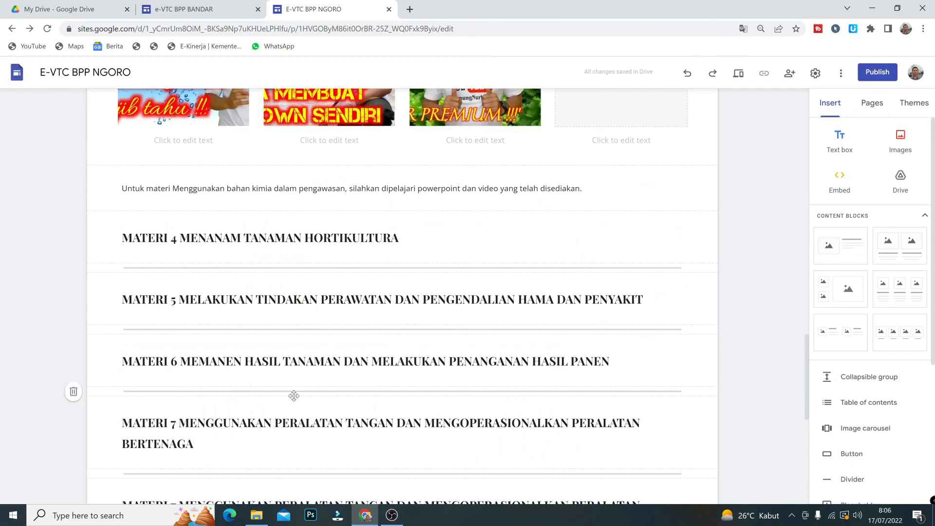
scroll(293, 419, "down", 4)
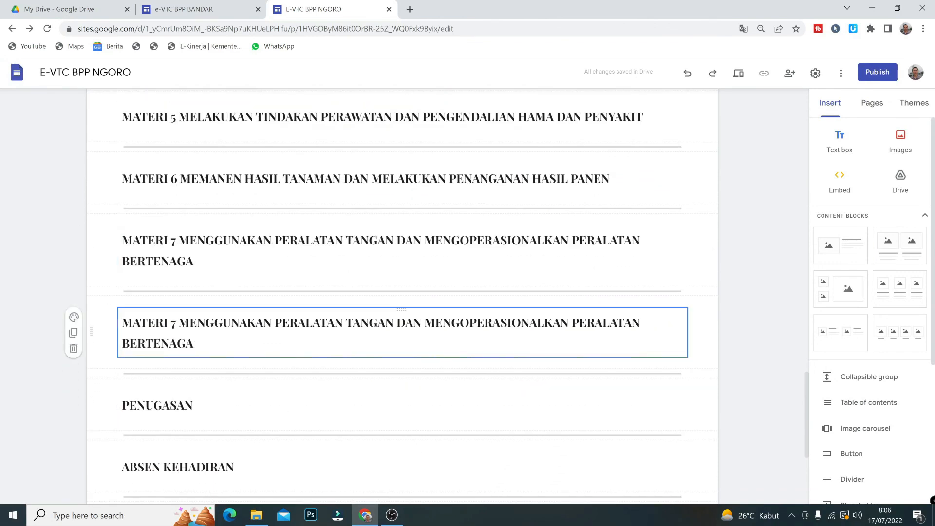
scroll(403, 293, "down", 4)
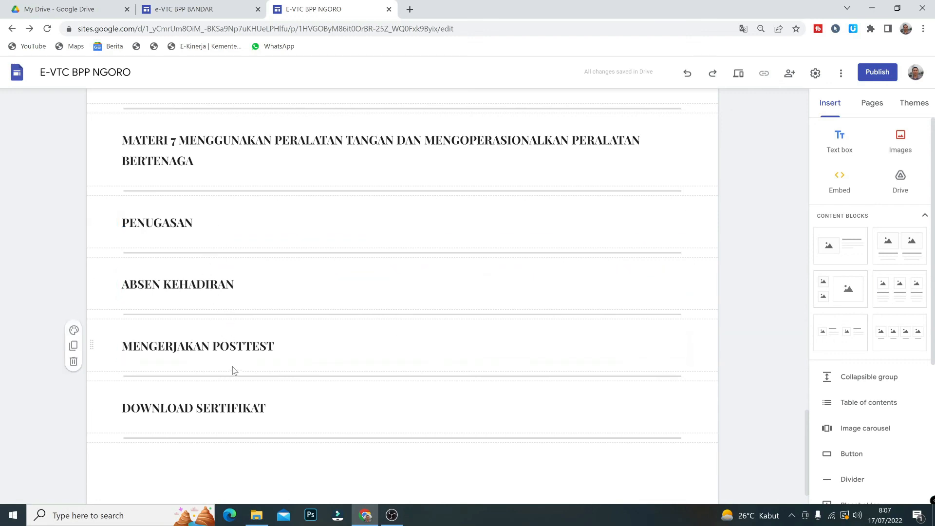
left_click(233, 354)
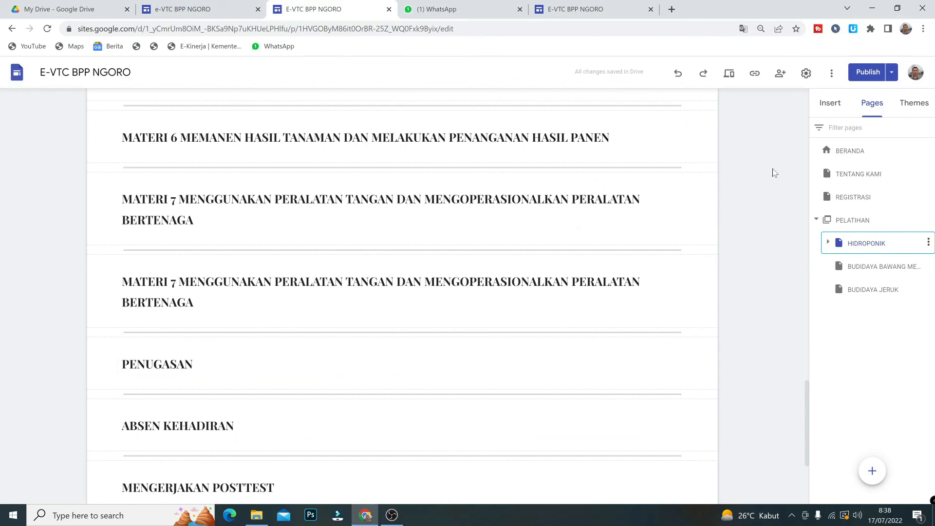
- Link the hydroponic lettuce image in the BERANDA page's training row to the site's HIDROPONIK page
left_click(850, 154)
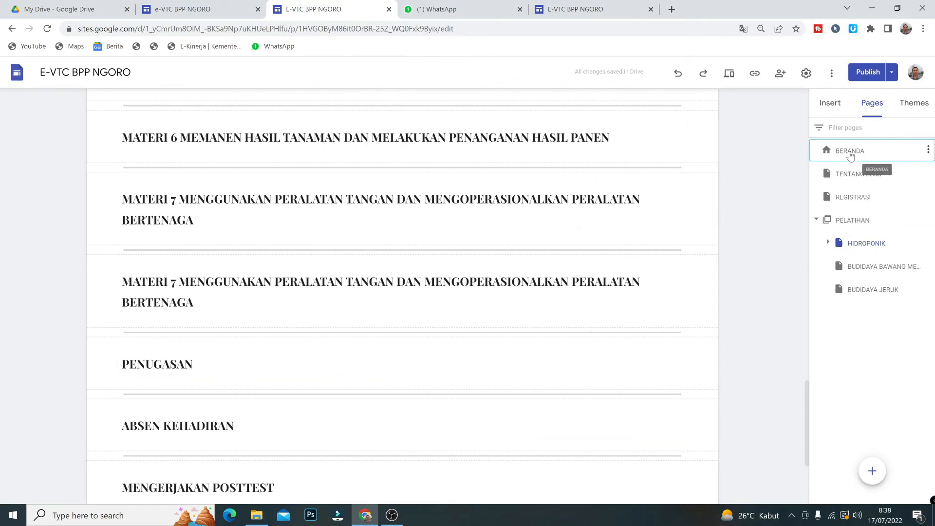
scroll(585, 292, "down", 3)
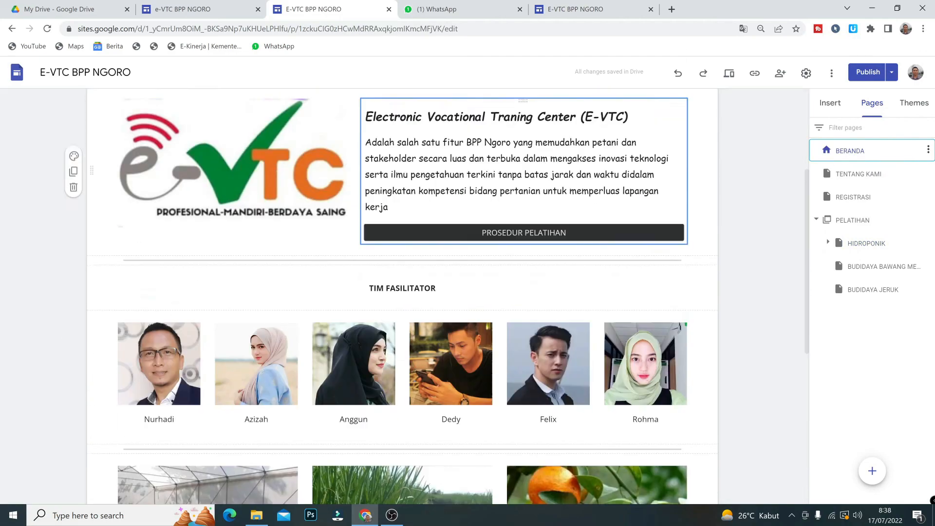
scroll(402, 293, "down", 6)
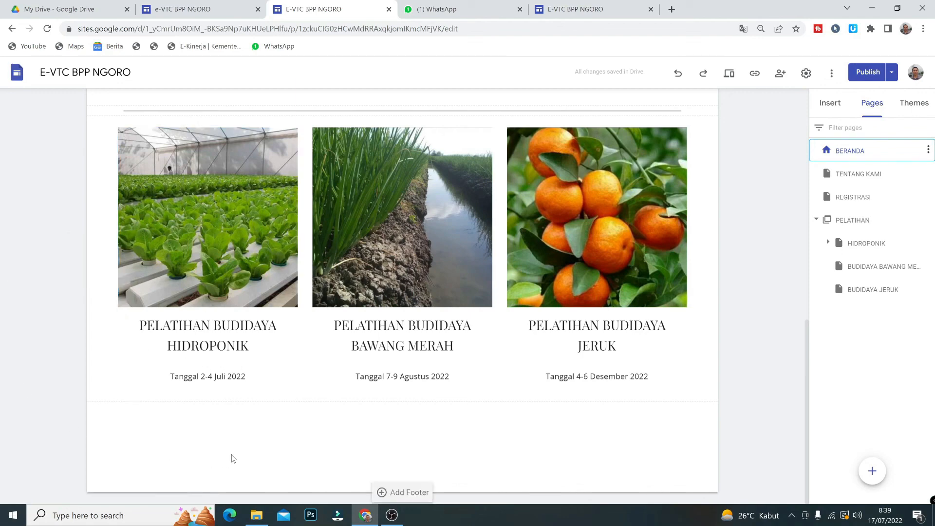
left_click(218, 220)
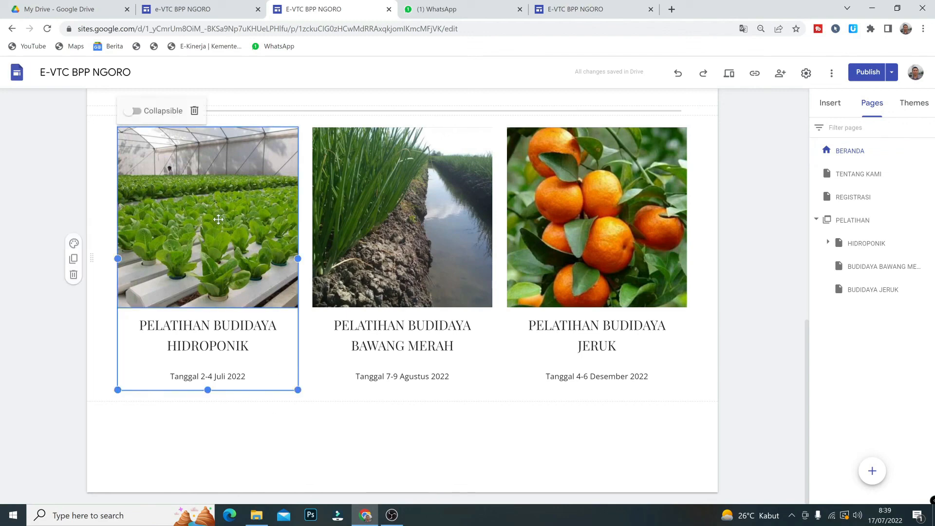
left_click(219, 220)
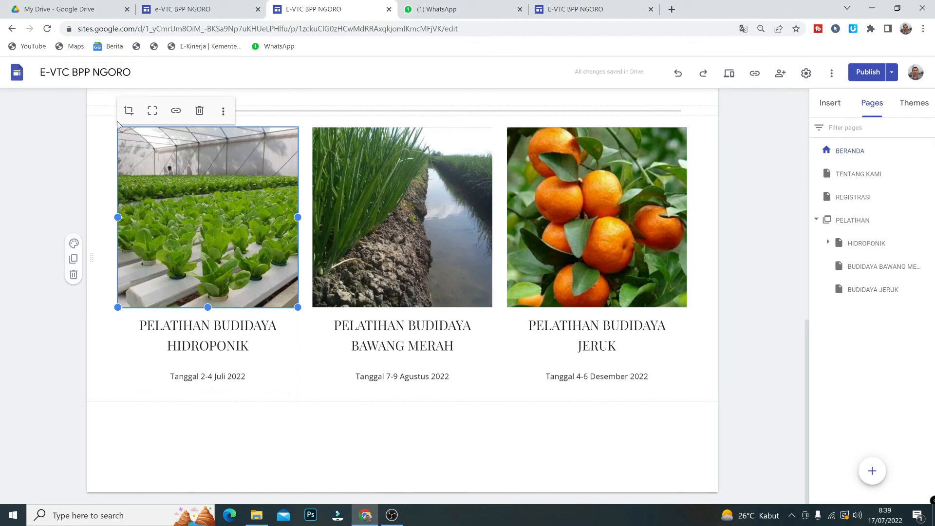
left_click(175, 112)
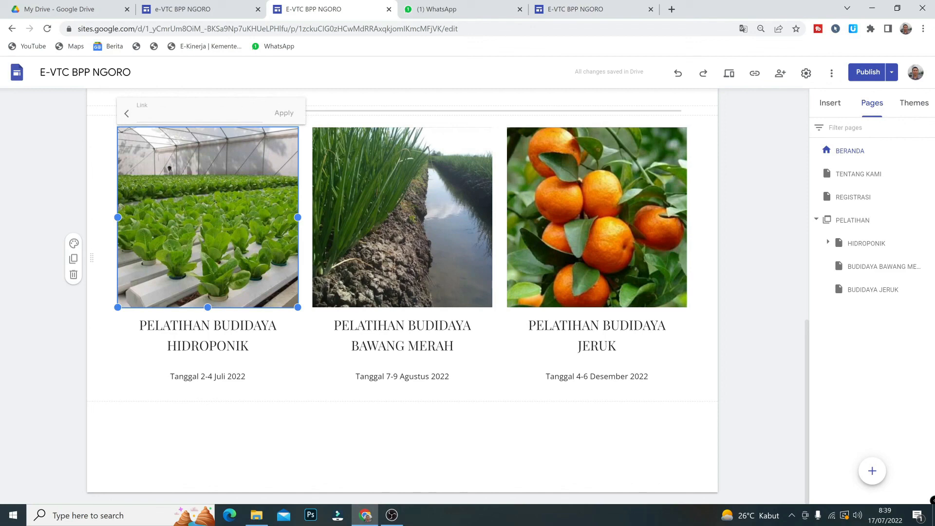
left_click(160, 114)
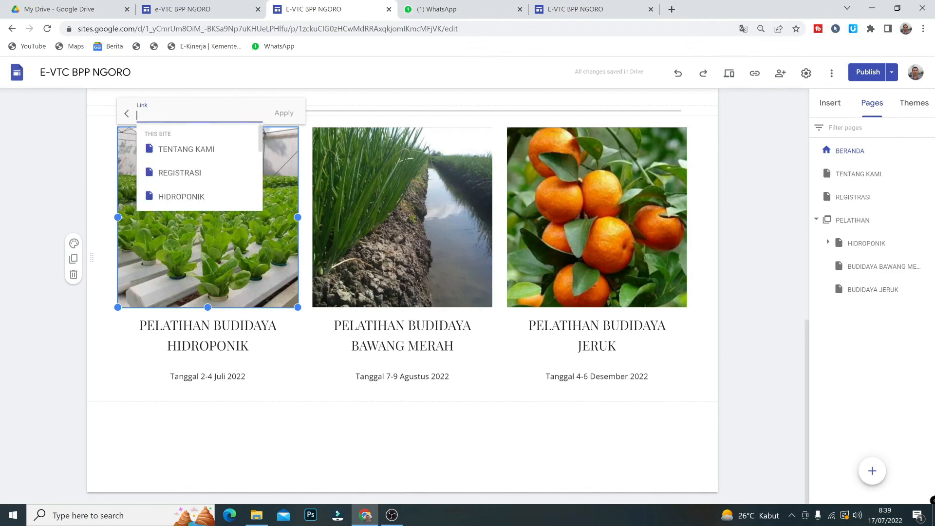
left_click(179, 197)
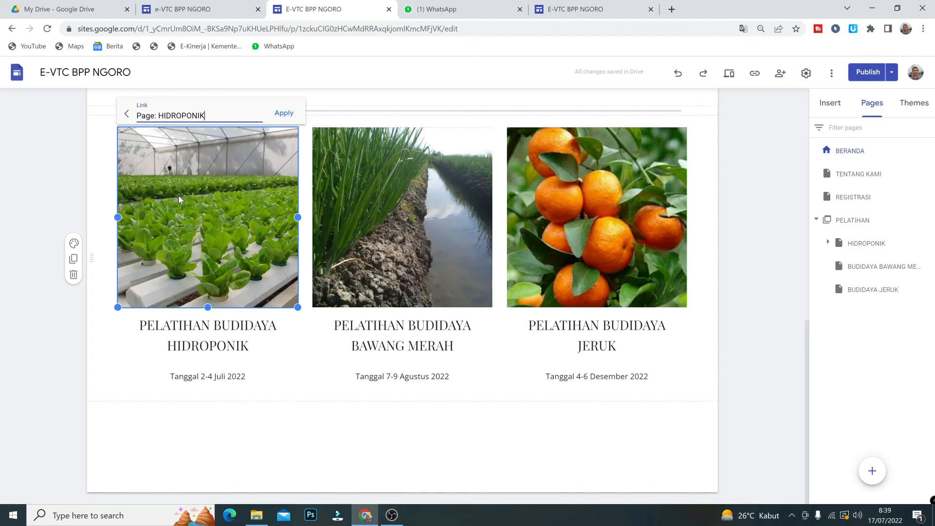
left_click(281, 115)
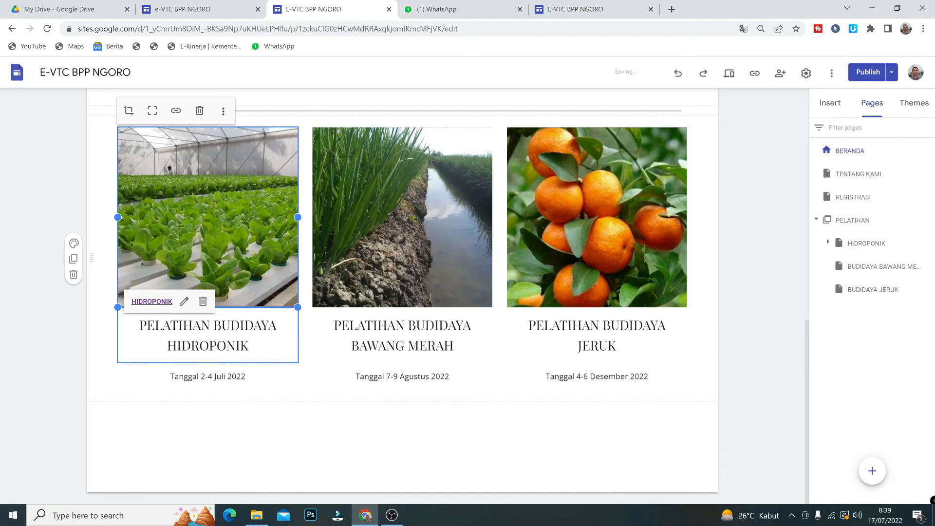
- Link the full "PELATIHAN BUDIDAYA HIDROPONIK" heading text to the HIDROPONIK page
left_click(231, 325)
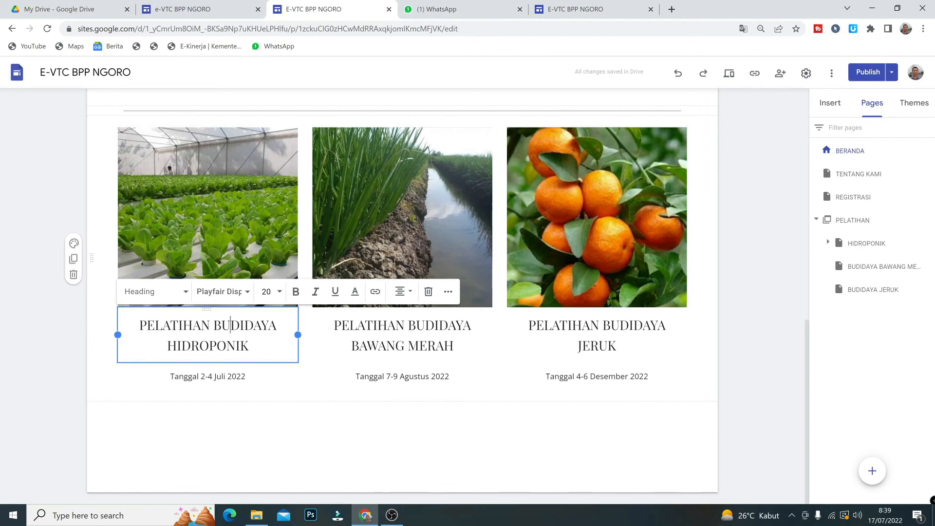
left_click_drag(140, 326, 250, 346)
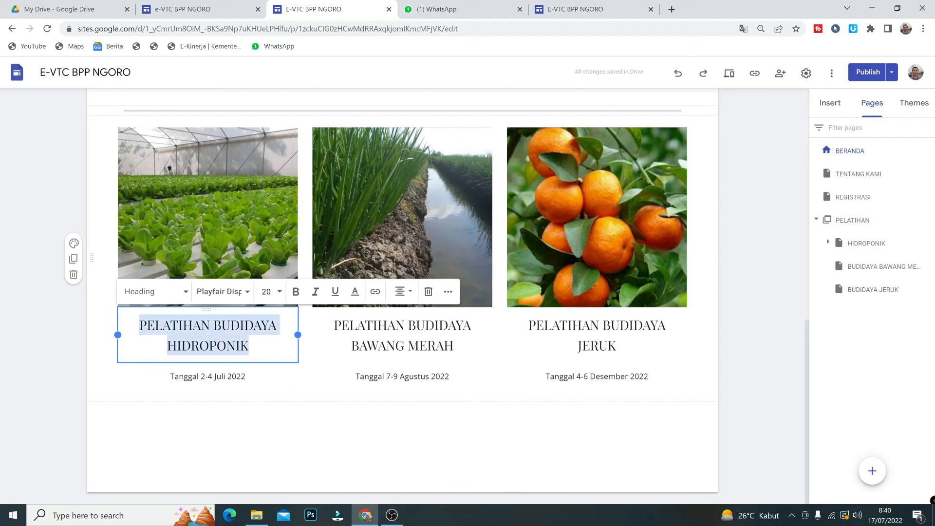
left_click(374, 292)
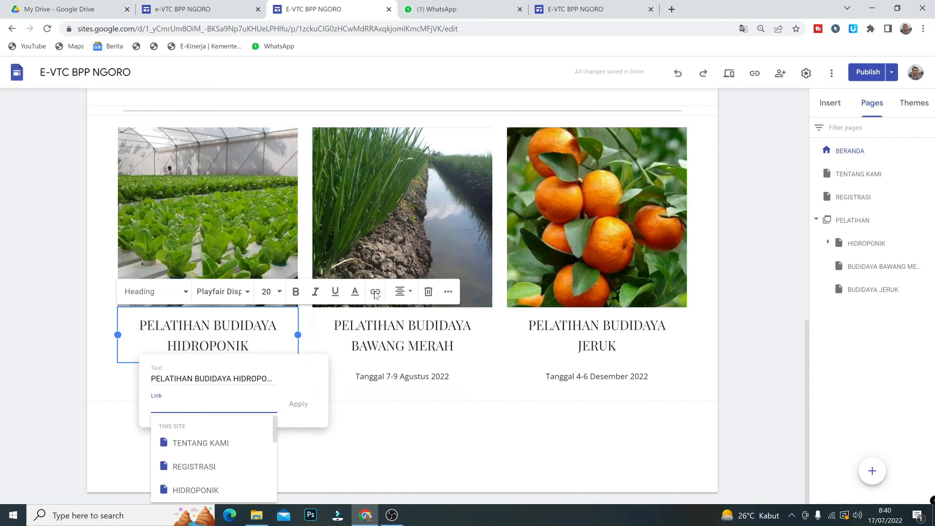
left_click(212, 490)
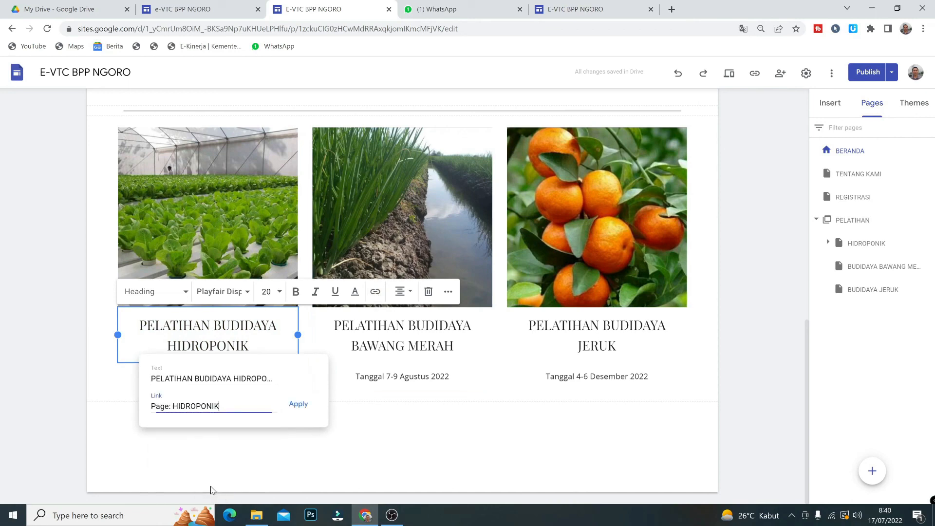
left_click(305, 405)
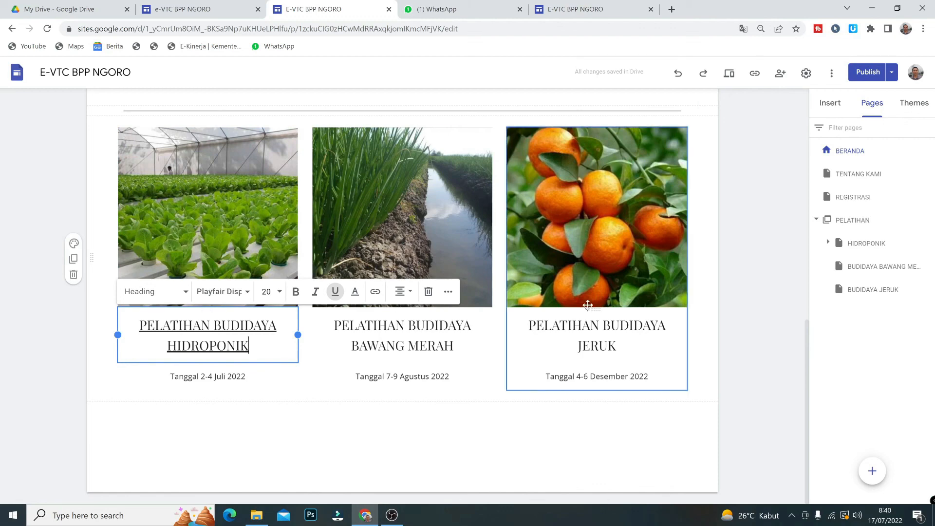
- Check the HIDROPONIK page, return to BERANDA, and publish the site's updated draft
left_click(856, 245)
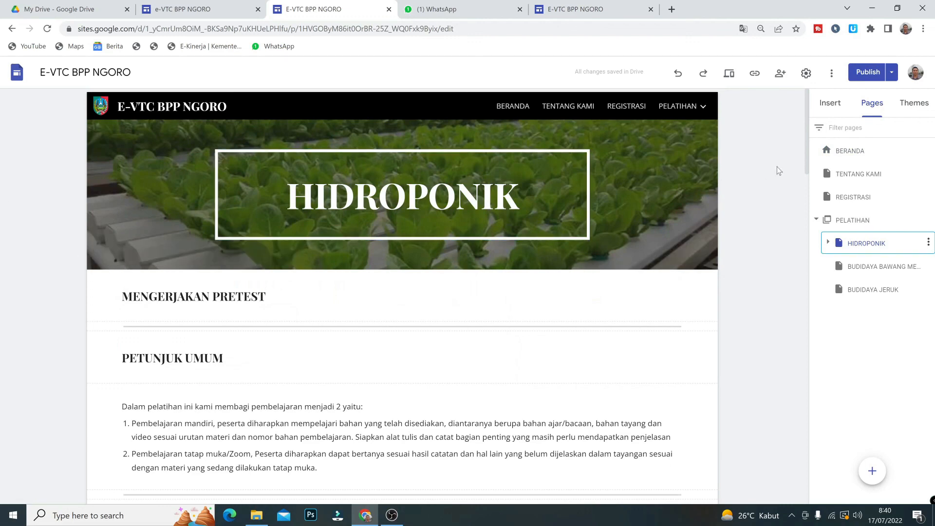
left_click(854, 154)
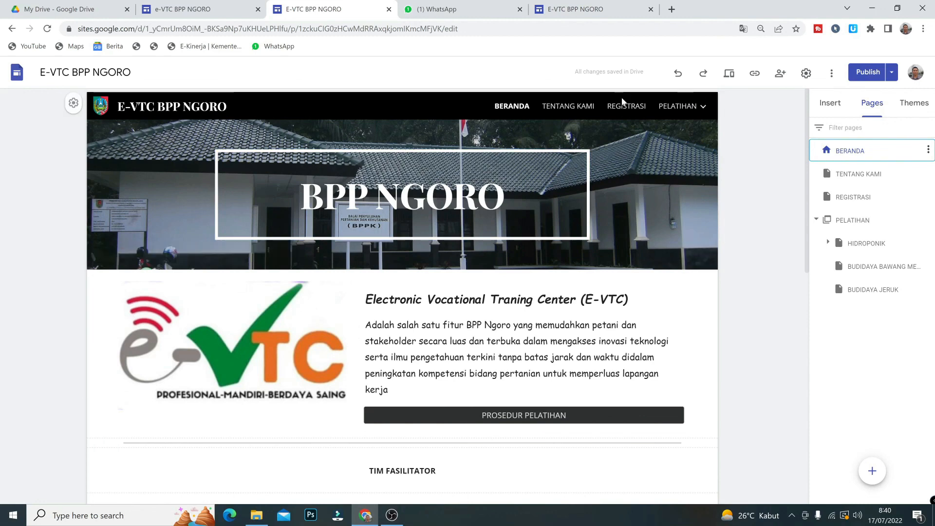
left_click(868, 73)
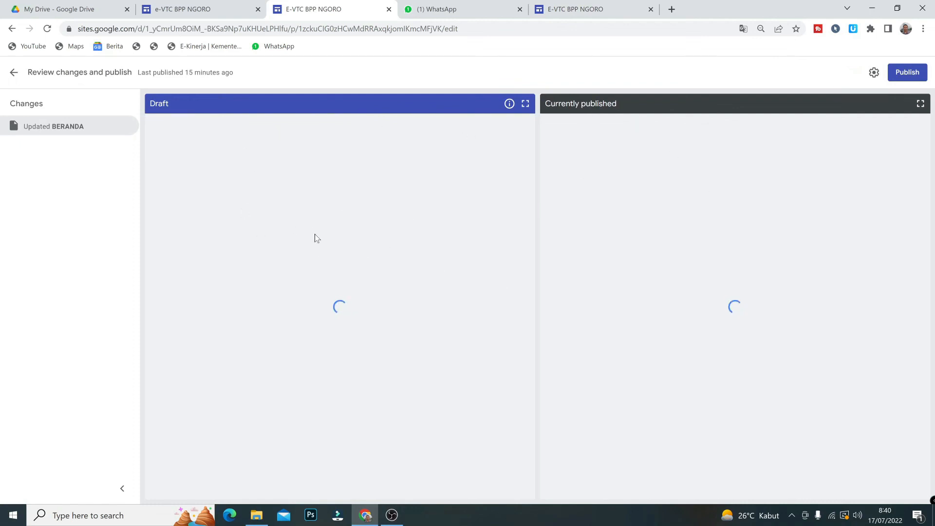
left_click(904, 72)
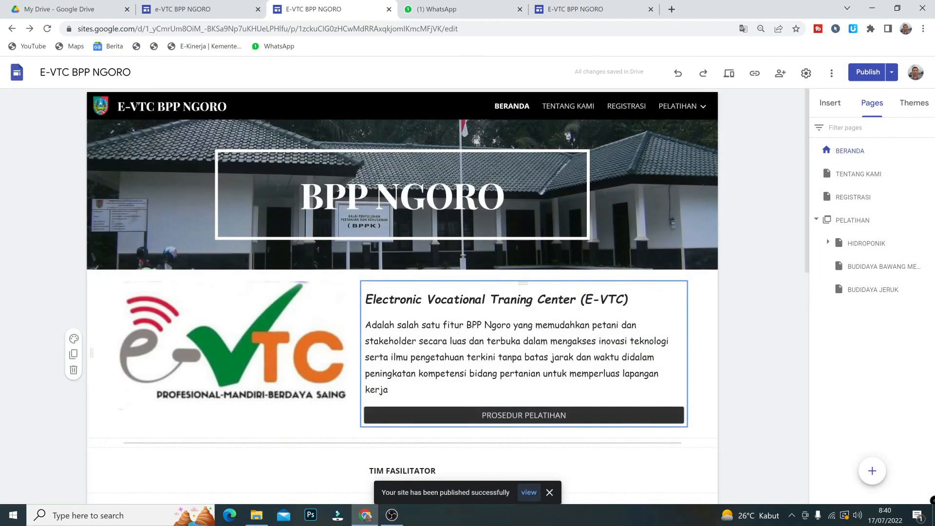
- Look over the BERANDA page and copy its published site link
scroll(555, 338, "down", 7)
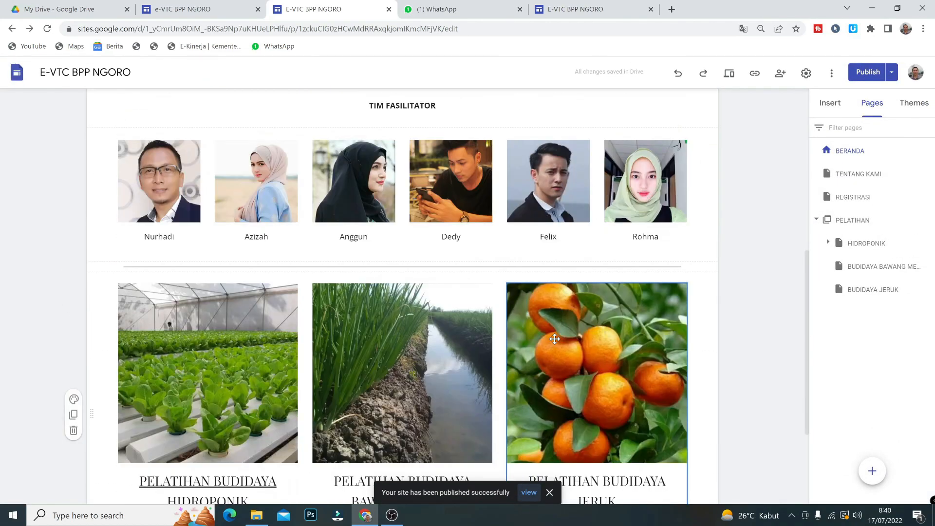
scroll(554, 338, "down", 3)
scroll(554, 339, "up", 10)
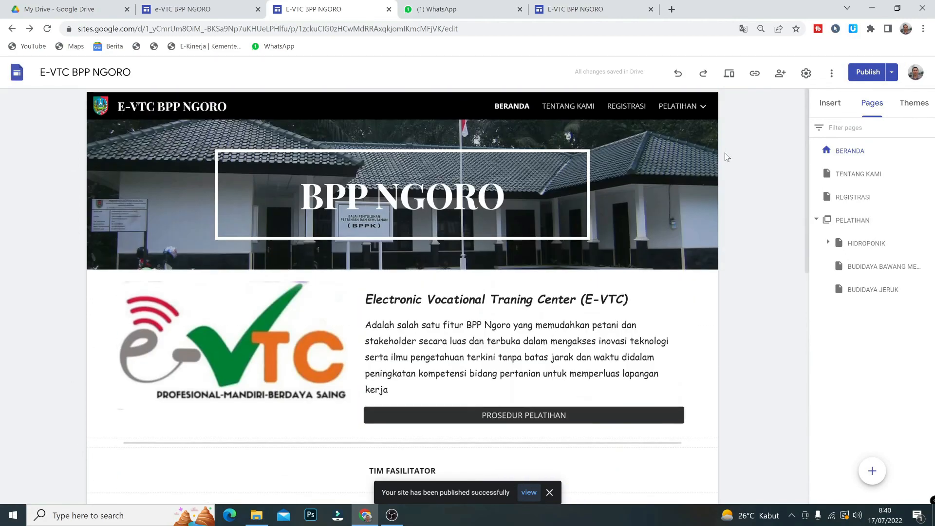
left_click(755, 74)
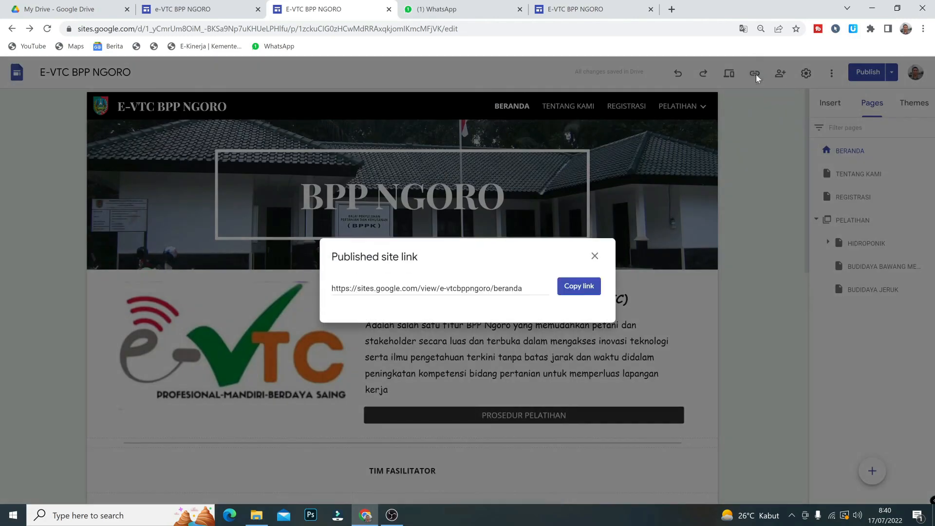
left_click(583, 288)
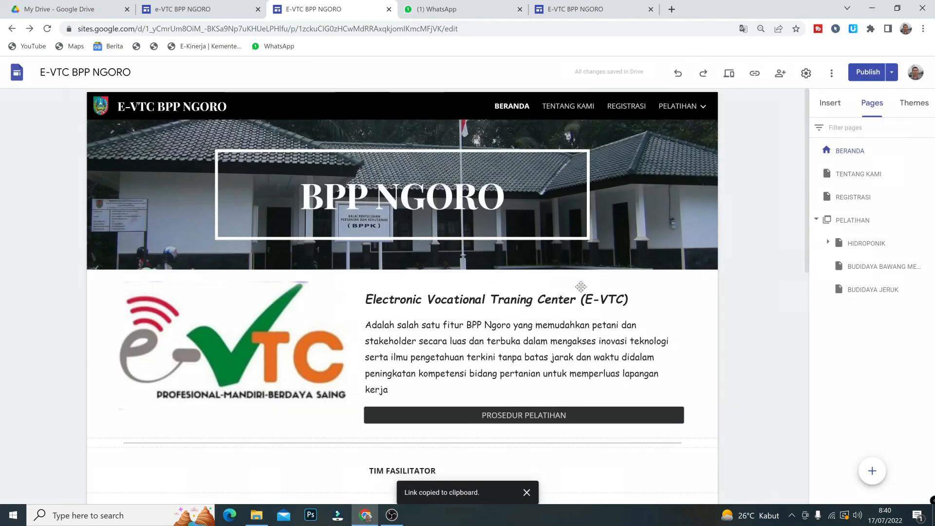
- Switch to WhatsApp and send the copied BERANDA link in the open chat
left_click(476, 11)
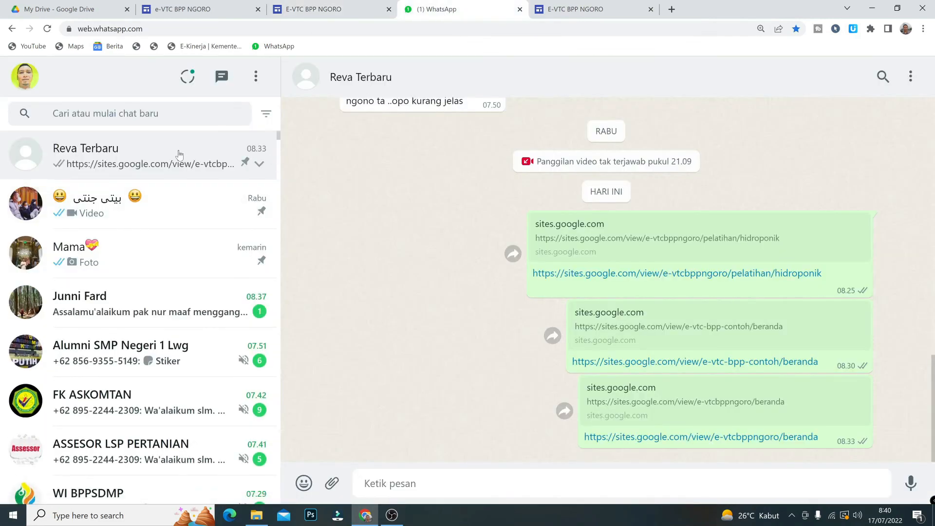
right_click(384, 487)
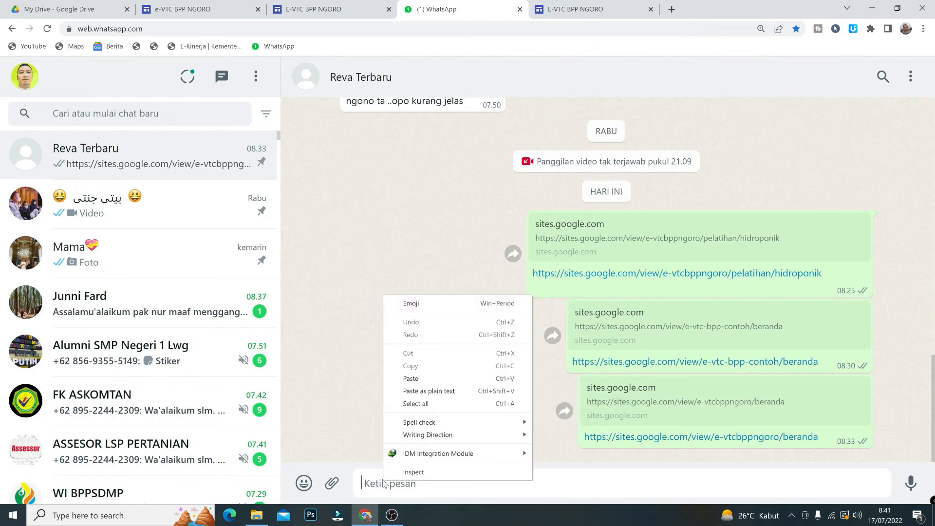
left_click(428, 380)
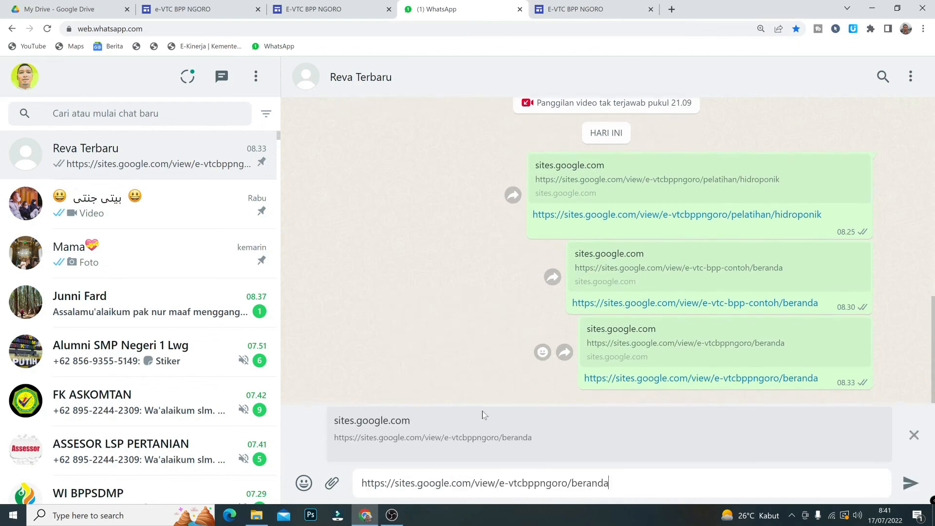
left_click(909, 484)
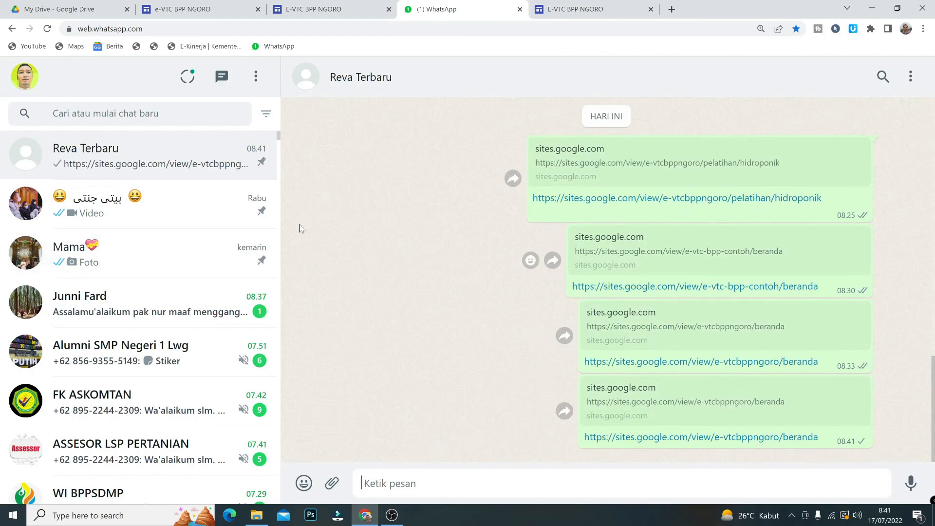
- Open the newly sent site link and examine the published BERANDA page down to the training row
left_click(697, 438)
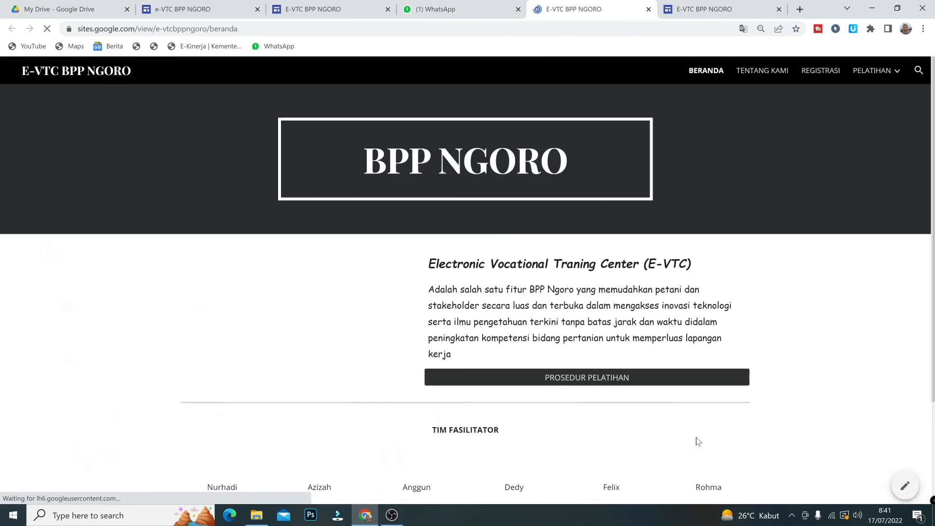
scroll(493, 320, "down", 3)
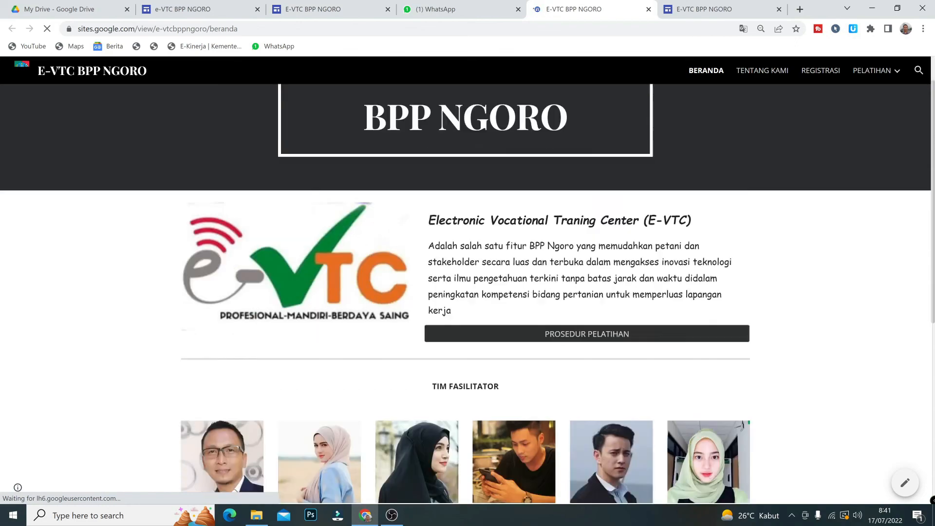
scroll(493, 321, "up", 3)
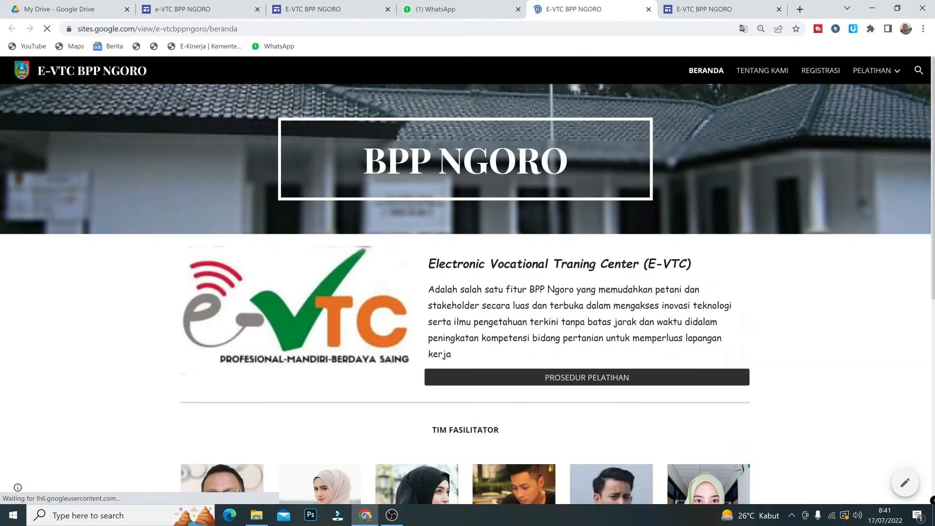
scroll(523, 304, "down", 6)
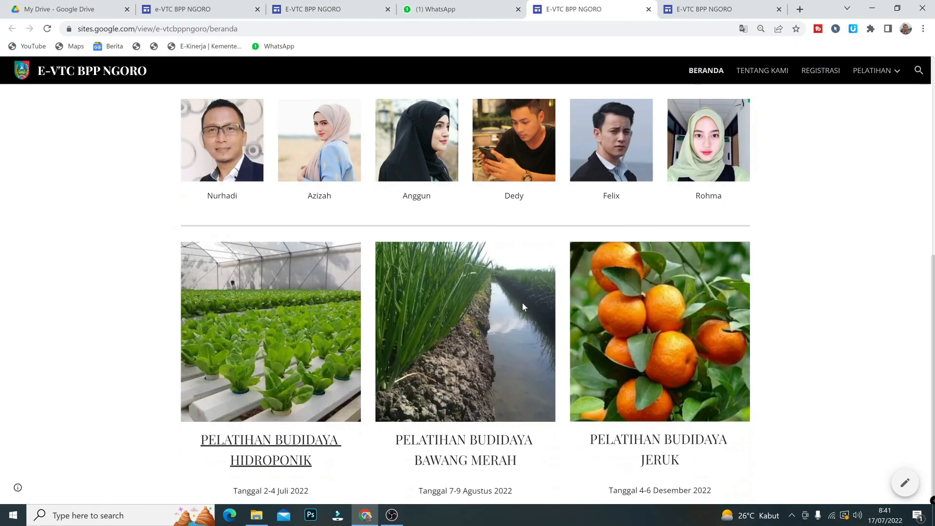
- Follow the hydroponic lettuce image's link and examine the published HIDROPONIK page down to the MATERI 3 section
left_click(286, 354)
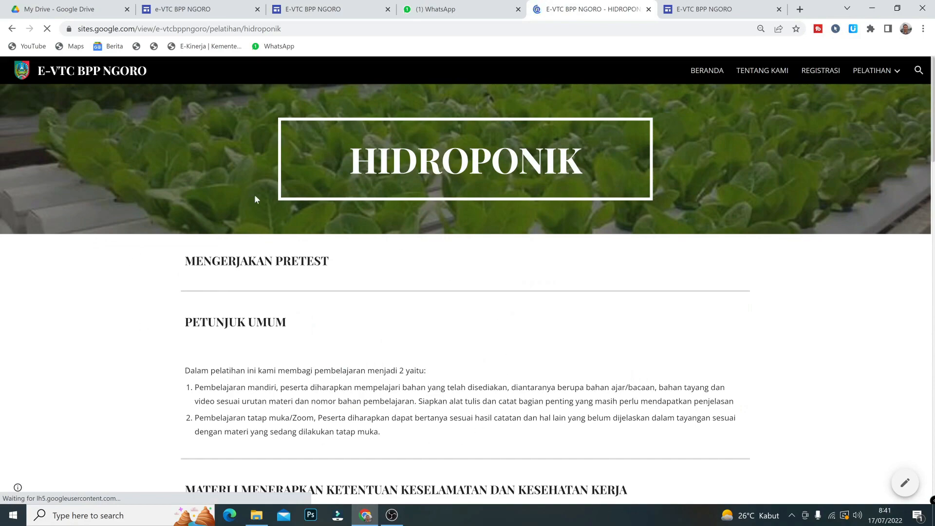
scroll(403, 322, "down", 3)
scroll(402, 324, "down", 6)
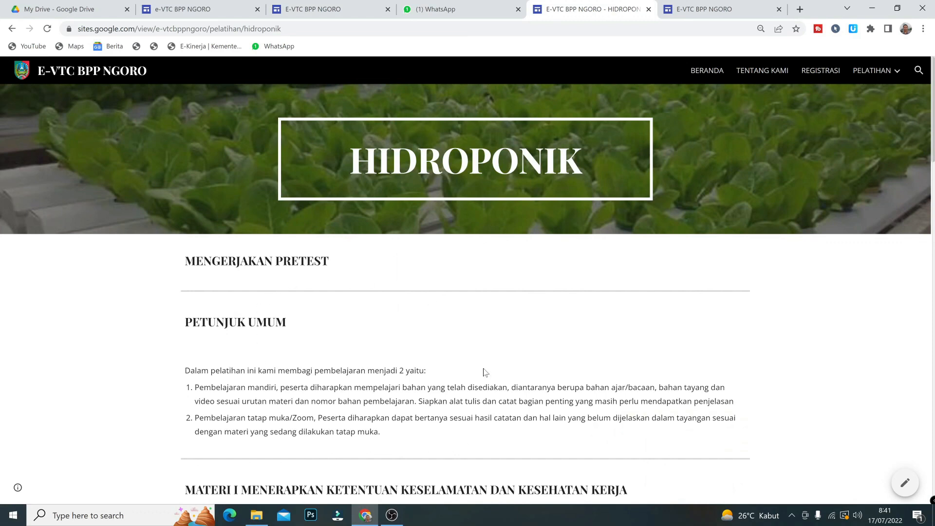
scroll(385, 398, "down", 3)
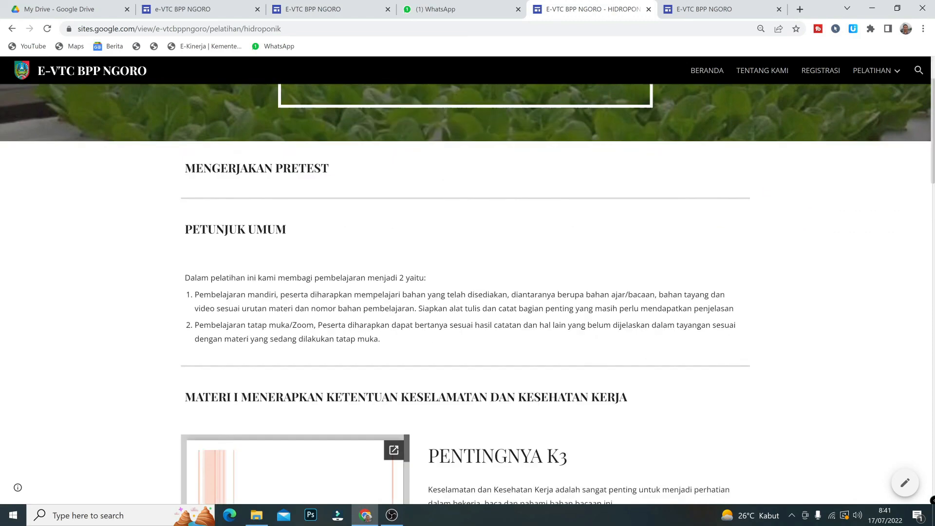
scroll(454, 360, "down", 3)
scroll(454, 360, "down", 6)
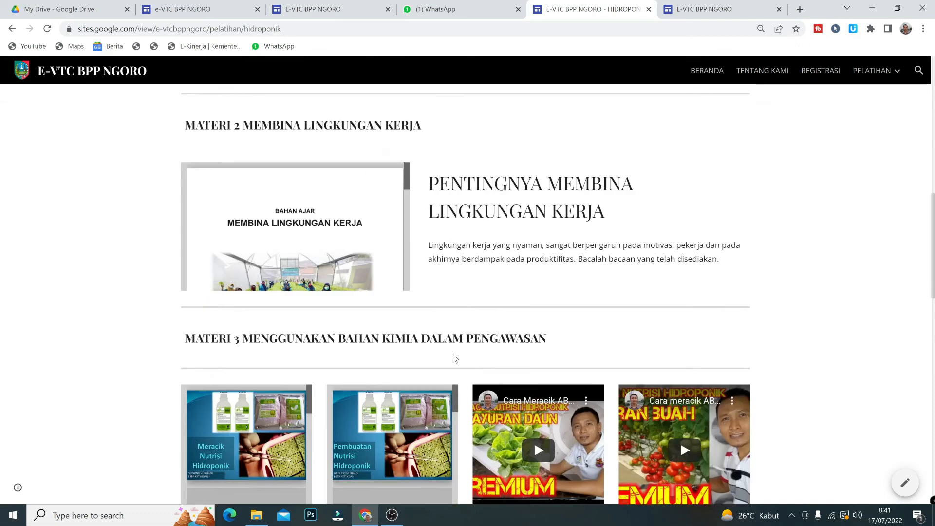